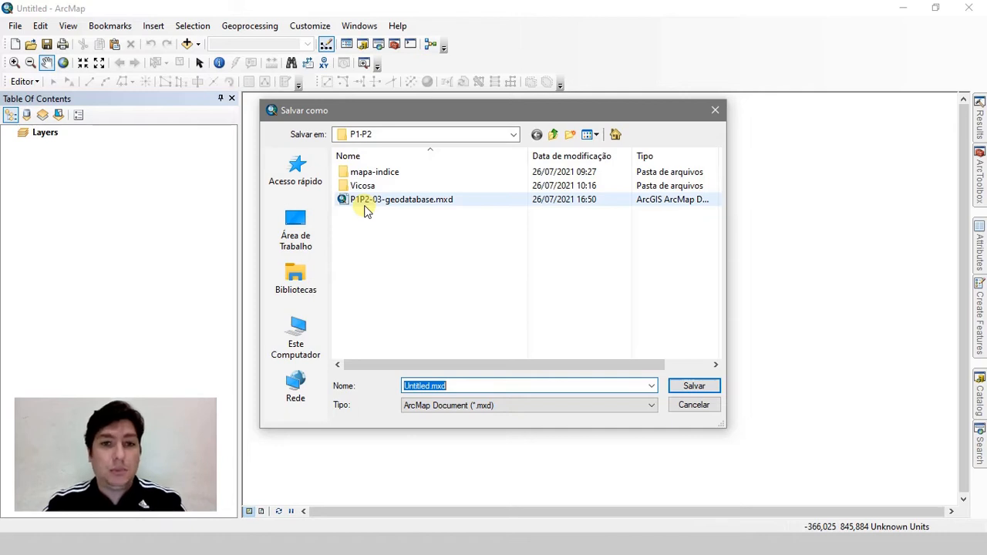
Step: Save the map document as P1P2-04-importacao-dgn in the P1-P2 folder
text(P1P2)
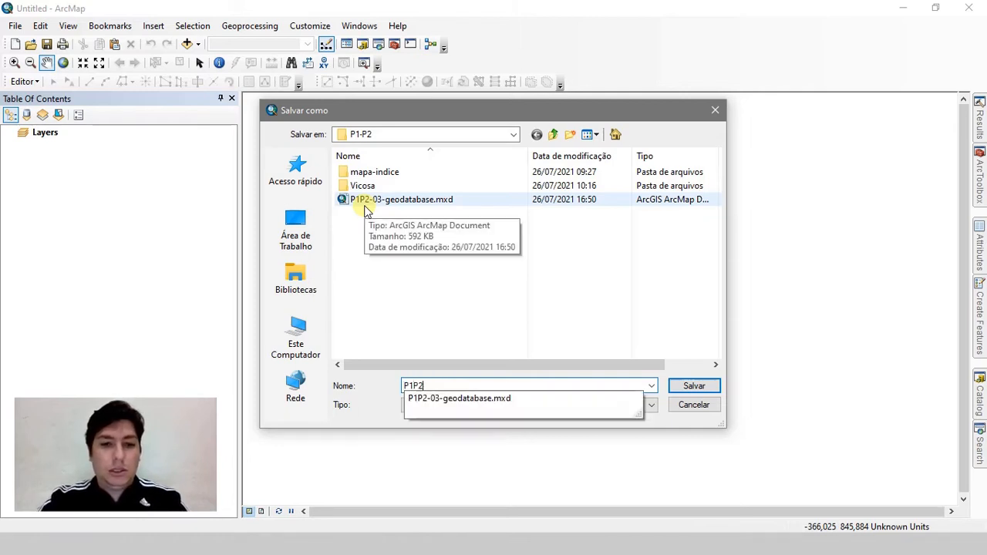
text(-04)
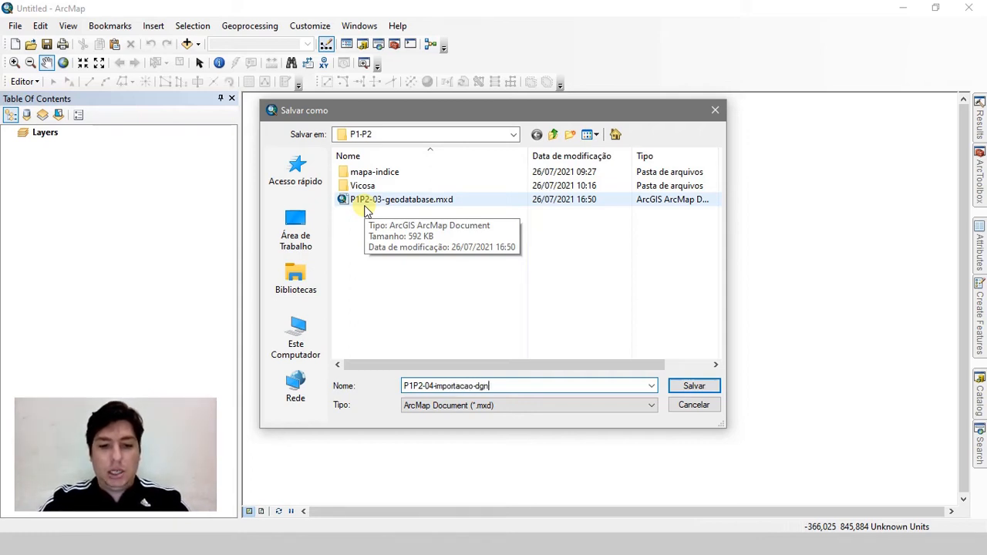
text(-importacao-dgn)
key(Return)
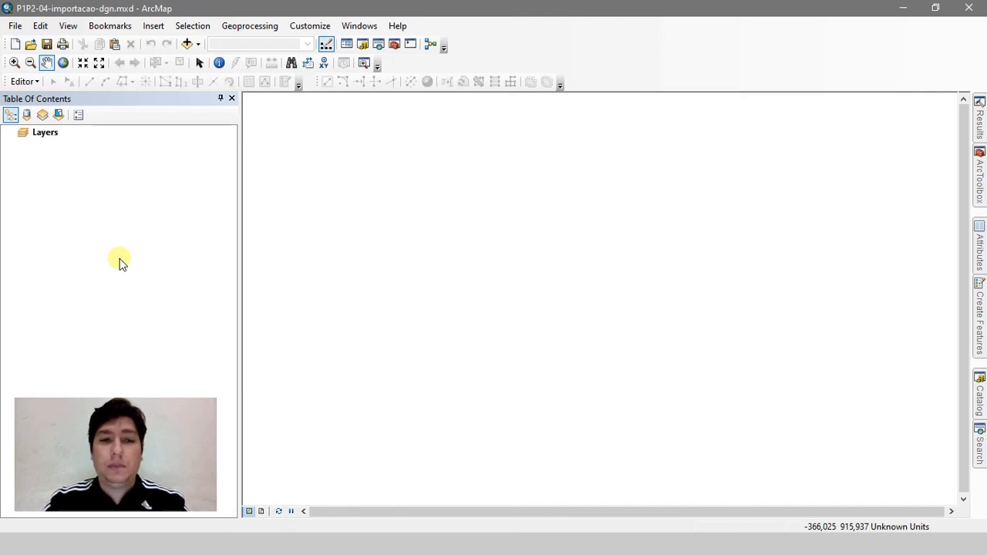
Step: Browse the Catalog to the dgn folder inside Vicosa\1-cartas-ibge, collapsing the tif folder and expanding dgn
click(981, 394)
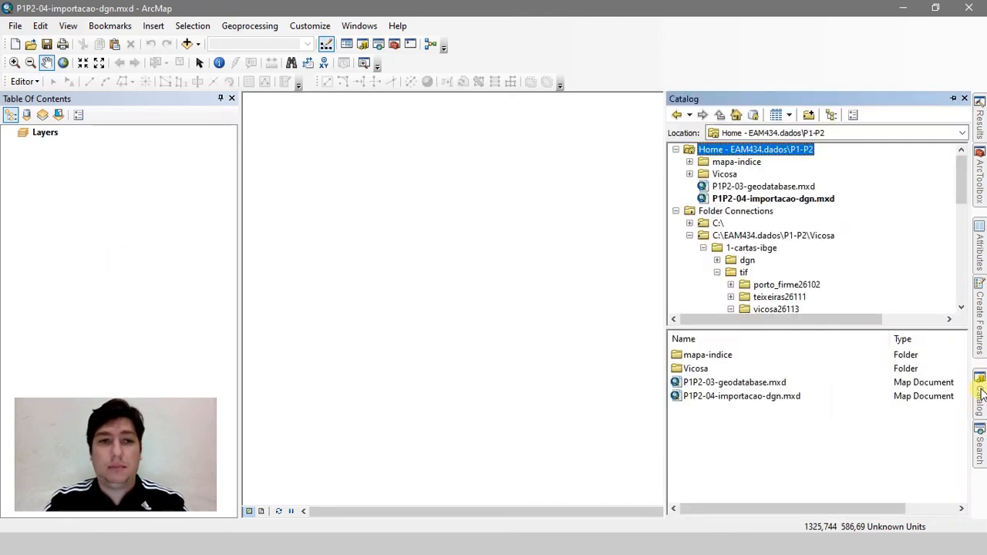
click(731, 236)
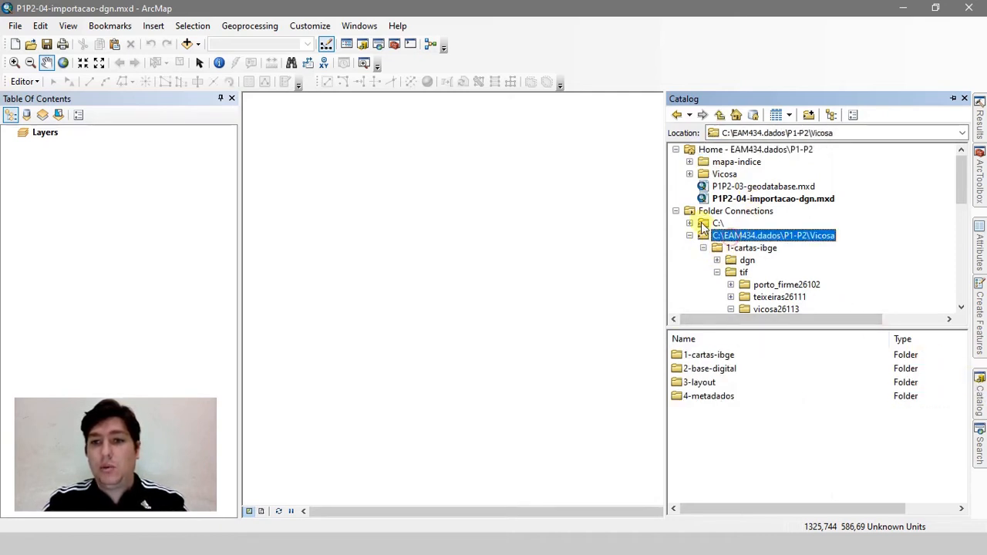
scroll(713, 232, down, 3)
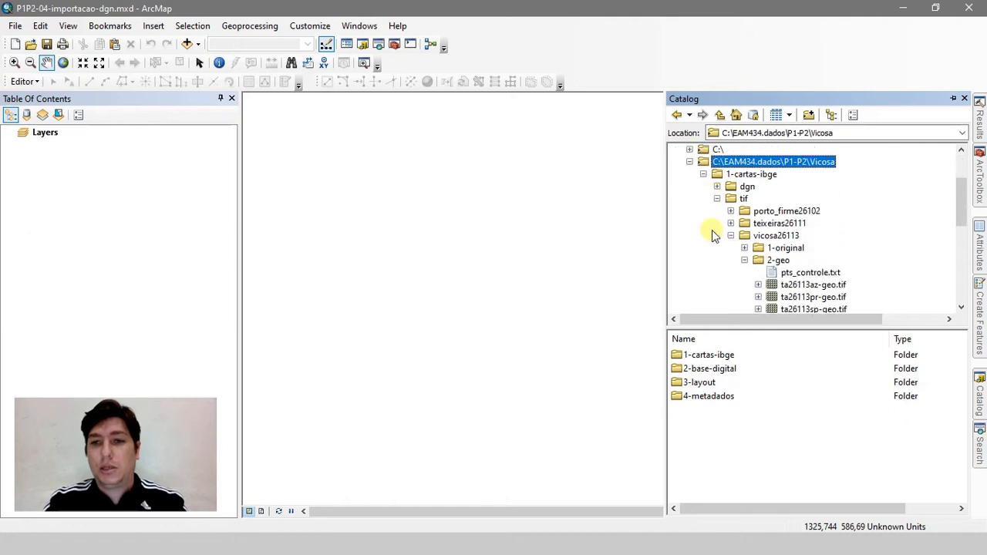
click(740, 177)
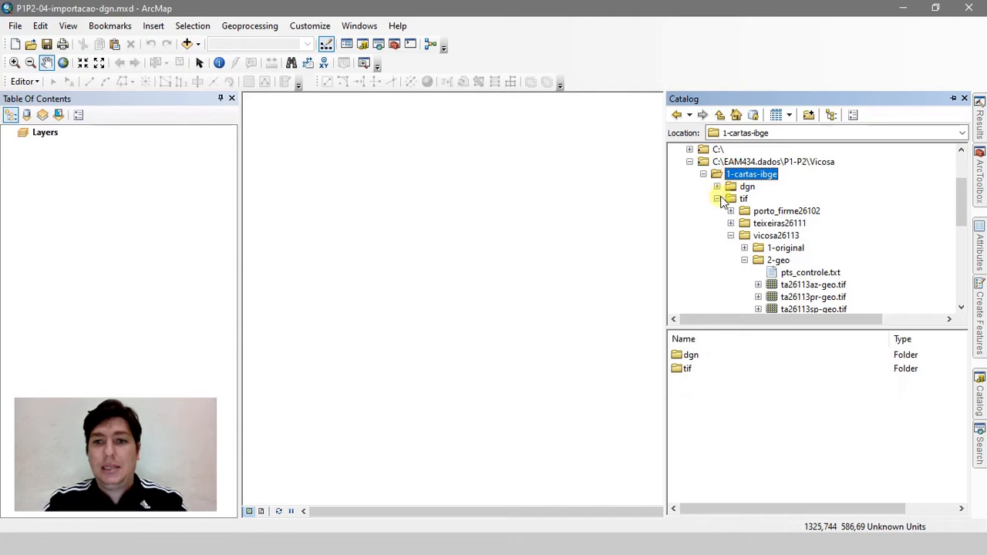
click(718, 198)
click(717, 186)
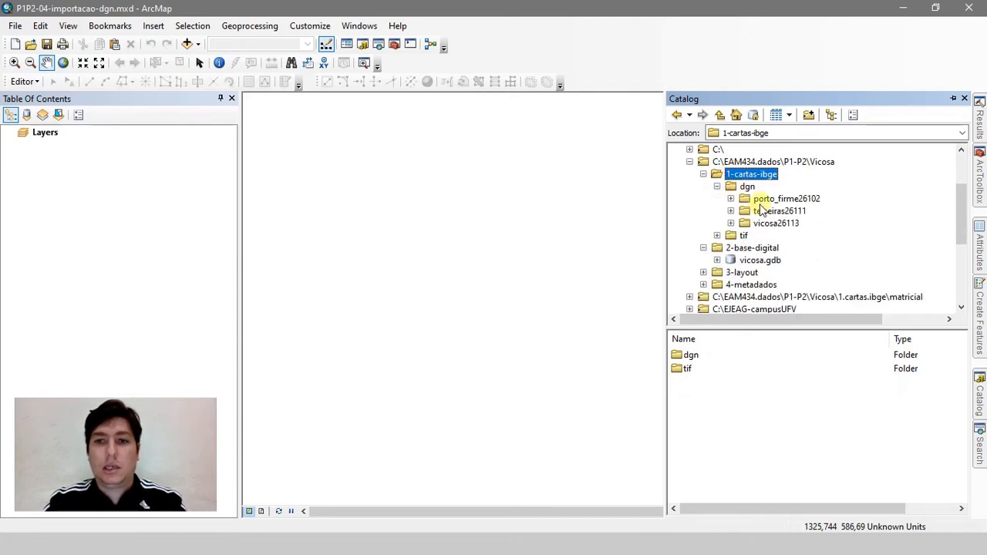
Step: Examine the DGN files contained in the porto_firme26102 and teixeiras26111 folders
click(730, 198)
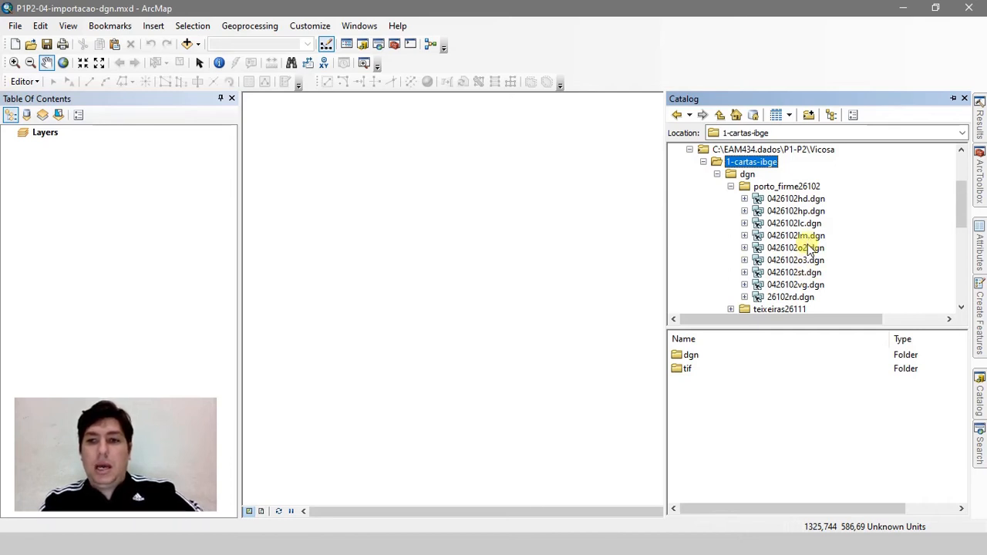
click(730, 186)
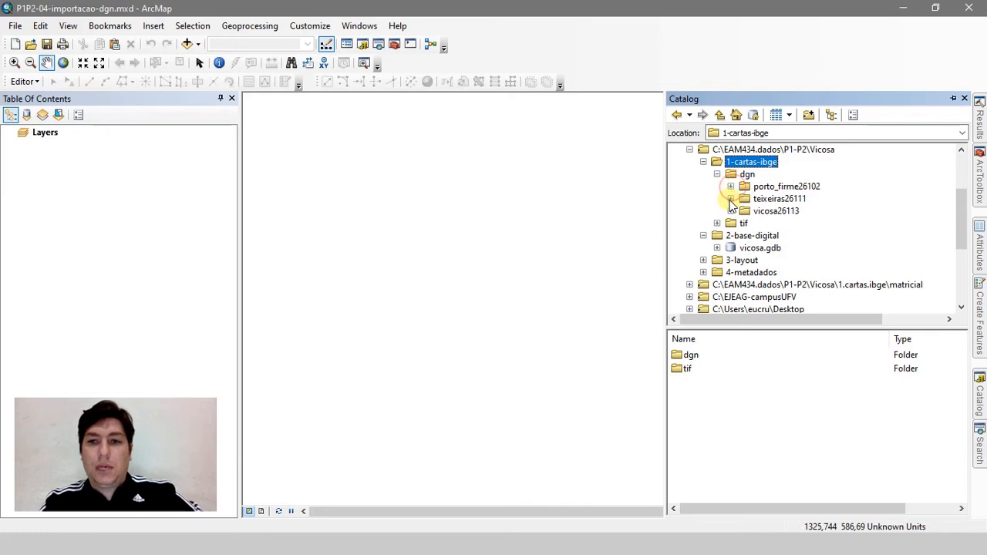
click(730, 198)
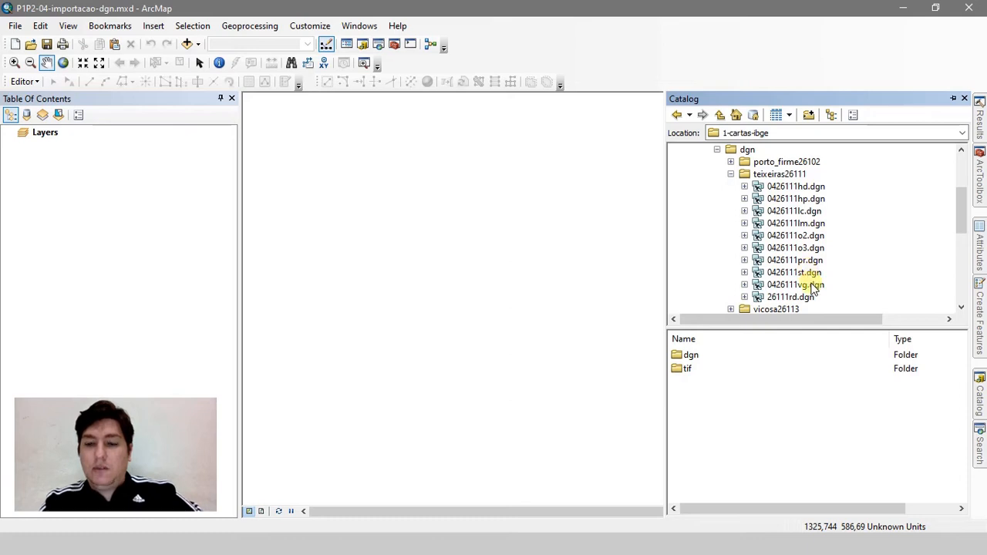
click(730, 174)
Step: Add 0426113hd.dgn from the vicosa26113 folder to the map, accepting its missing spatial reference
click(730, 186)
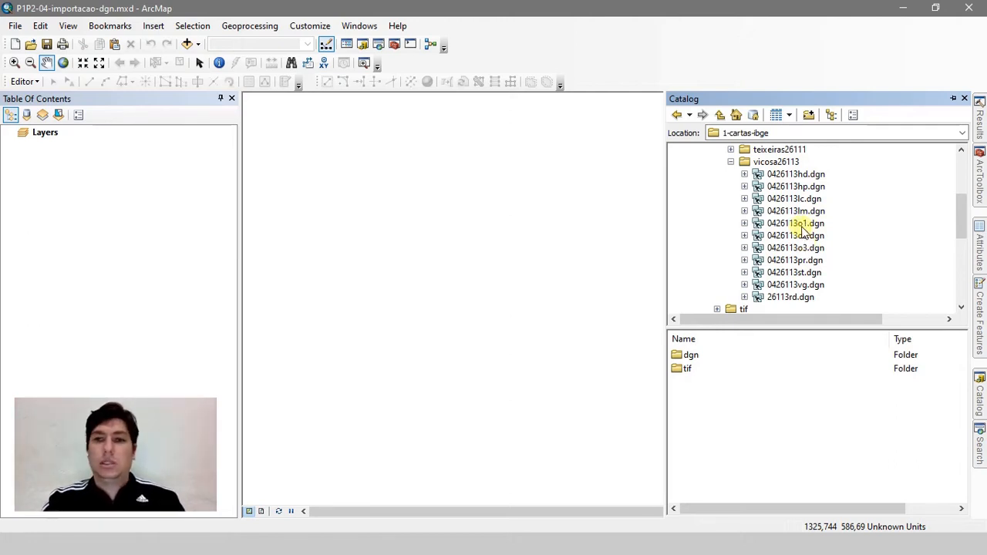
click(784, 175)
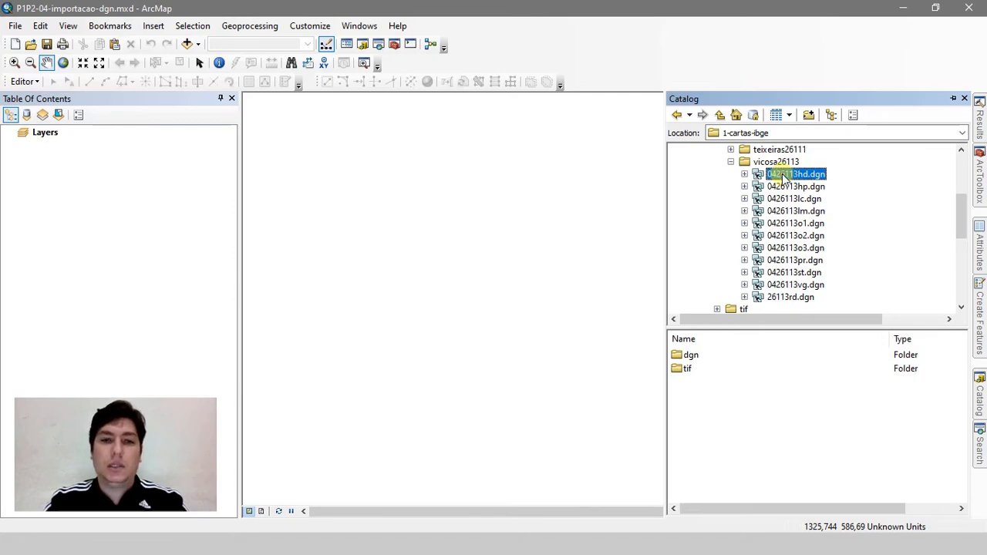
mouse_move(784, 175)
mouse_down()
mouse_move(70, 148)
mouse_move(62, 159)
mouse_up()
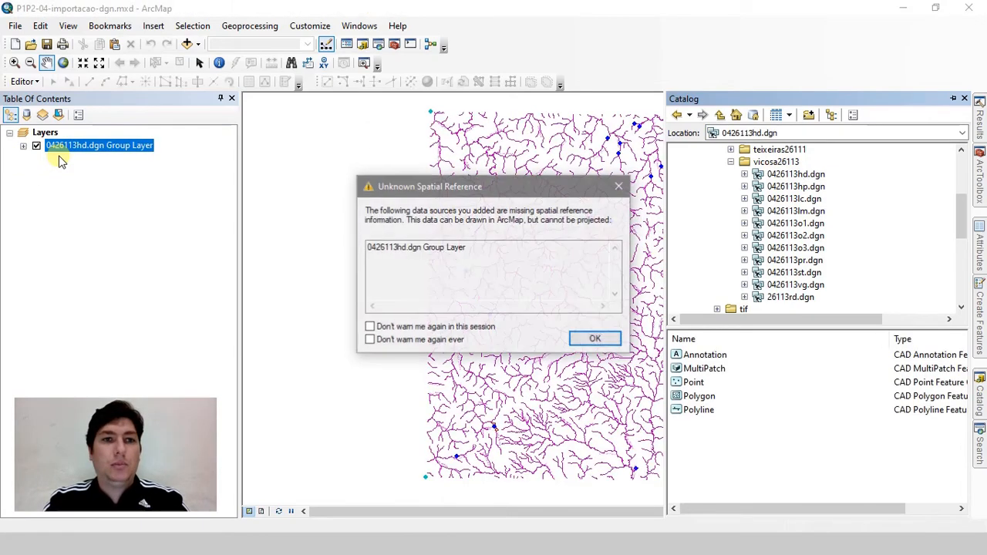
click(594, 340)
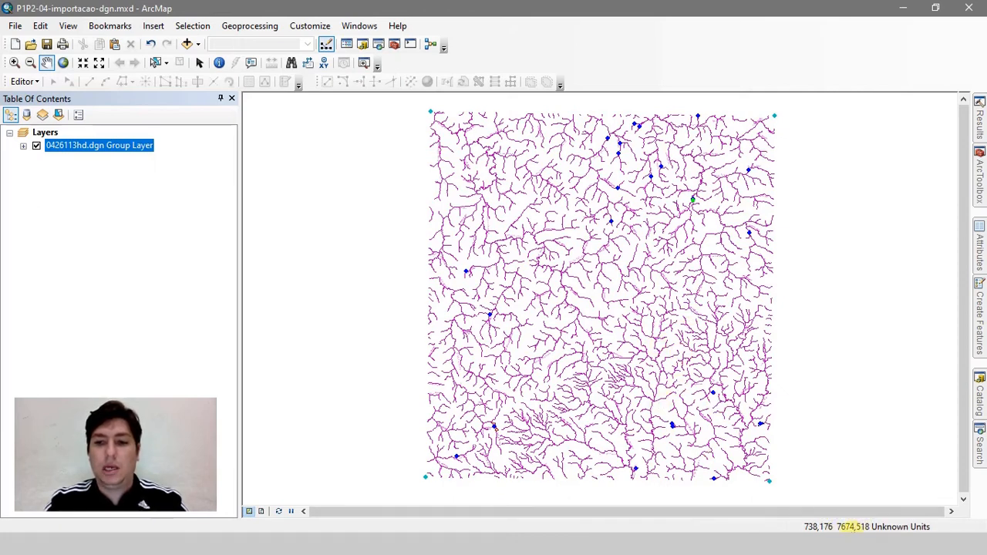
Step: Expand the 0426113hd.dgn group layer and turn off its Annotation, Point, Polygon and MultiPatch sublayers
click(24, 145)
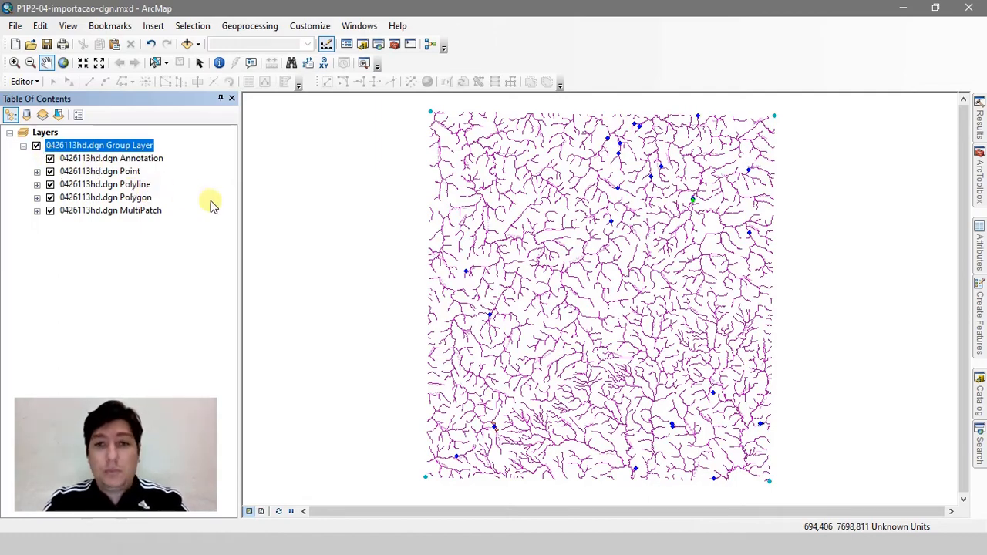
scroll(636, 195, up, 5)
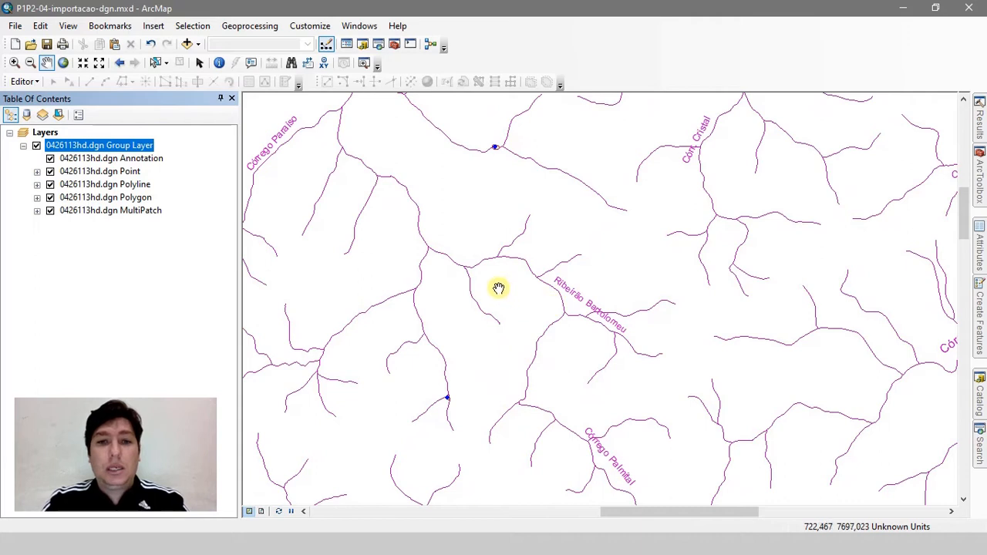
click(50, 159)
click(50, 171)
click(50, 198)
click(50, 211)
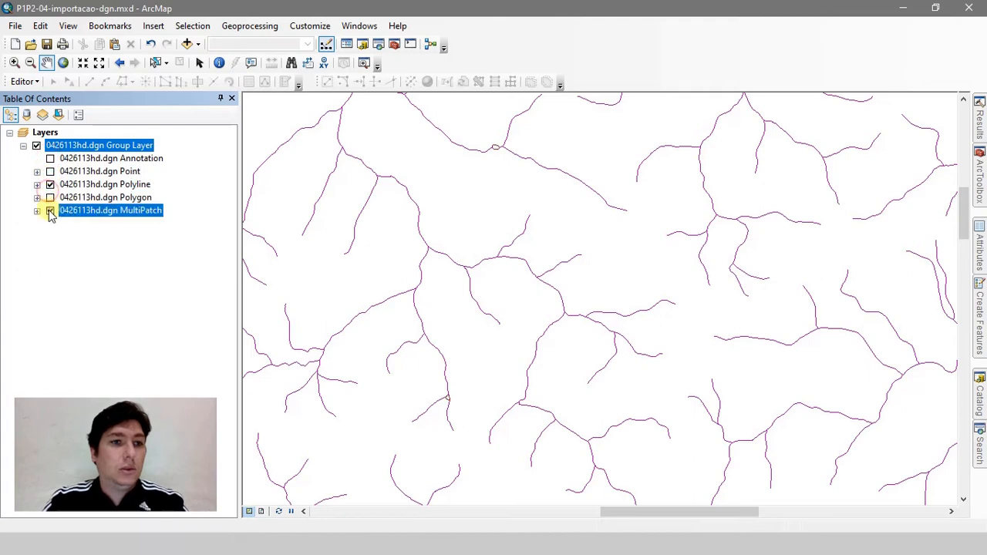
Step: Toggle the visibility of the 0426113hd.dgn Polyline sublayer to inspect the lines it draws
click(50, 185)
click(50, 184)
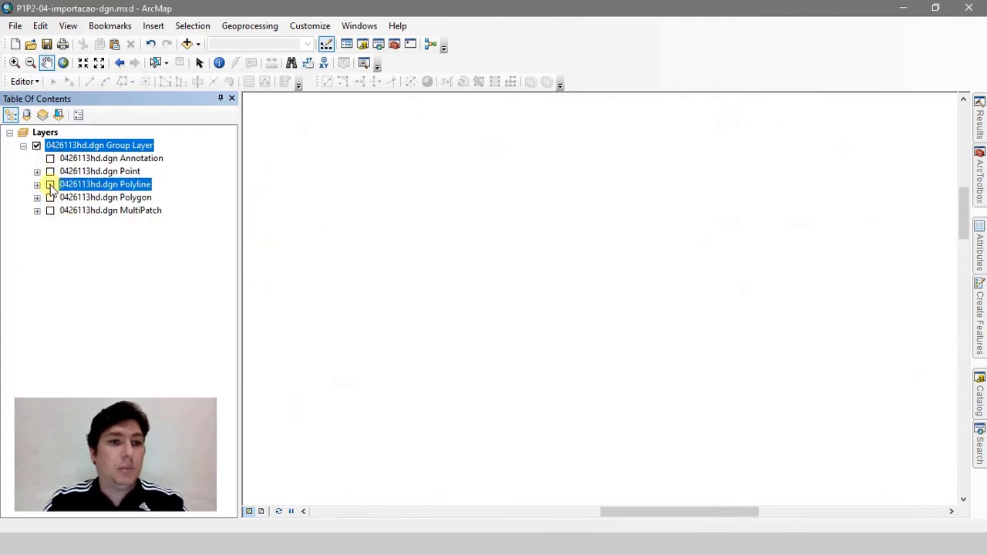
scroll(567, 287, up, 3)
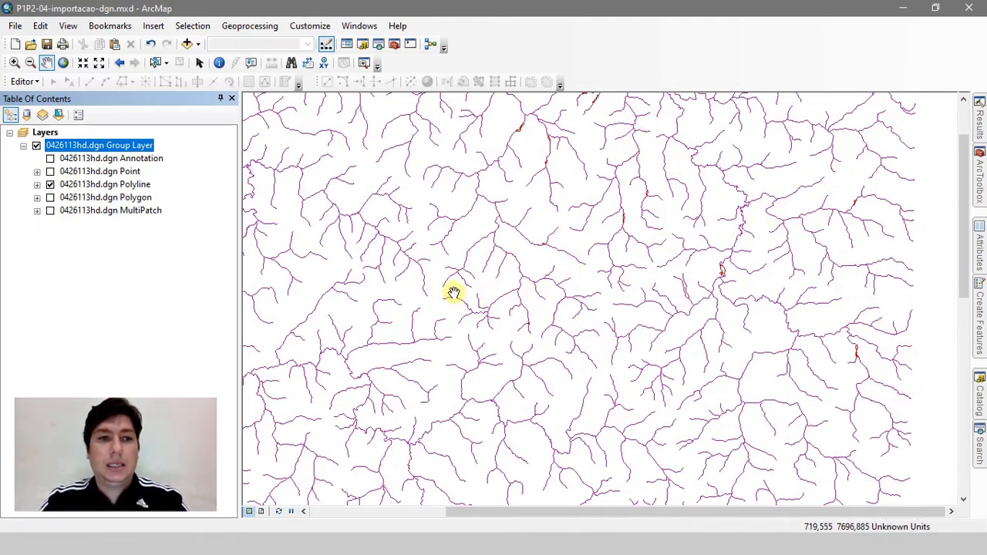
click(50, 185)
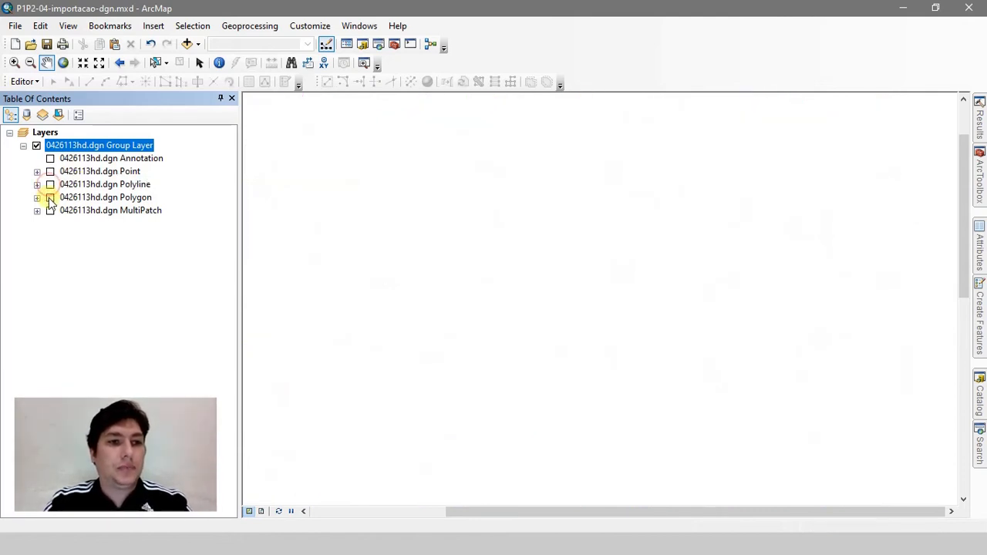
Step: Turn on the 0426113hd.dgn Polyline sublayer and move it out of the group, above the group layer
click(89, 185)
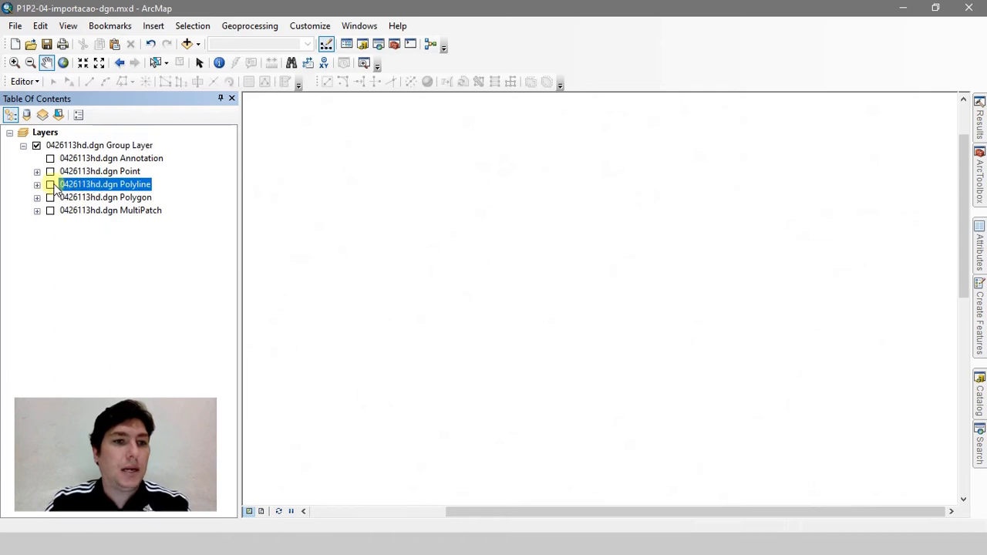
click(50, 185)
drag(55, 189, 48, 142)
Step: Turn on the Annotation sublayer in the 0426113hd.dgn group layer and inspect the stream names on the map
click(66, 158)
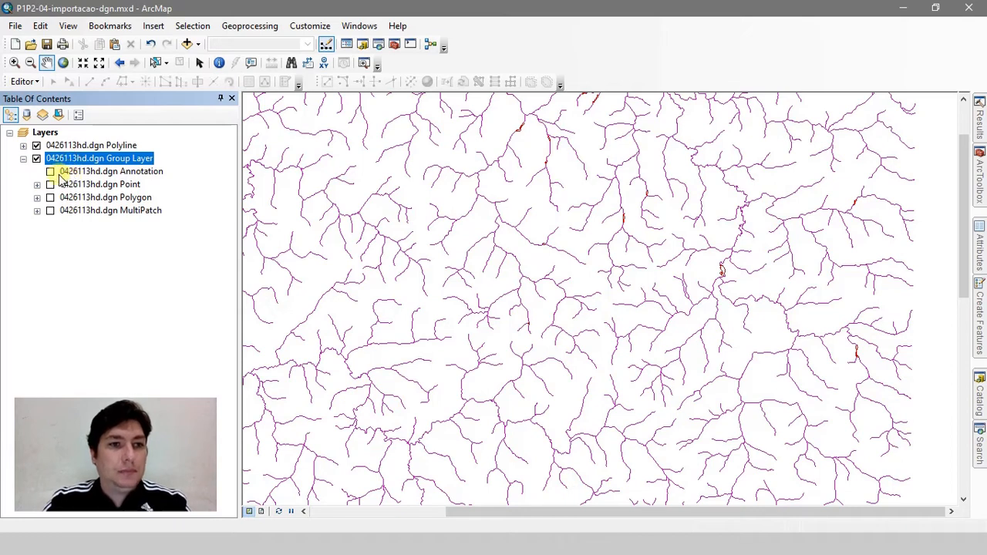
click(50, 172)
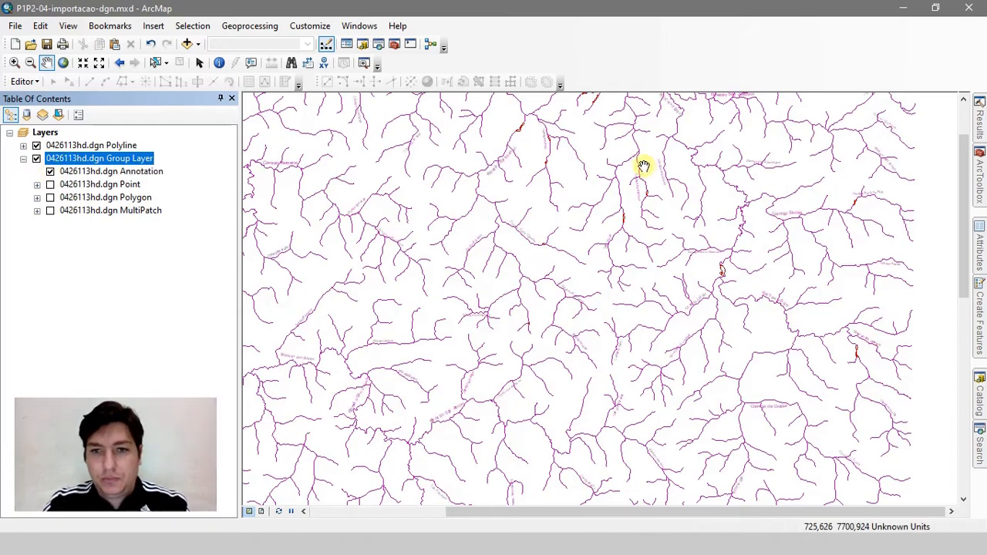
scroll(610, 246, up, 4)
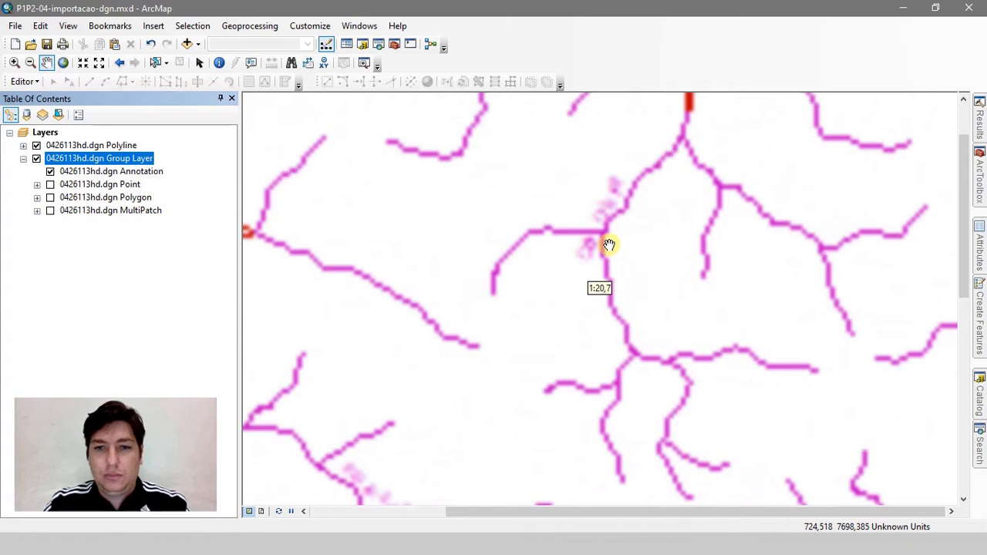
scroll(617, 216, down, 2)
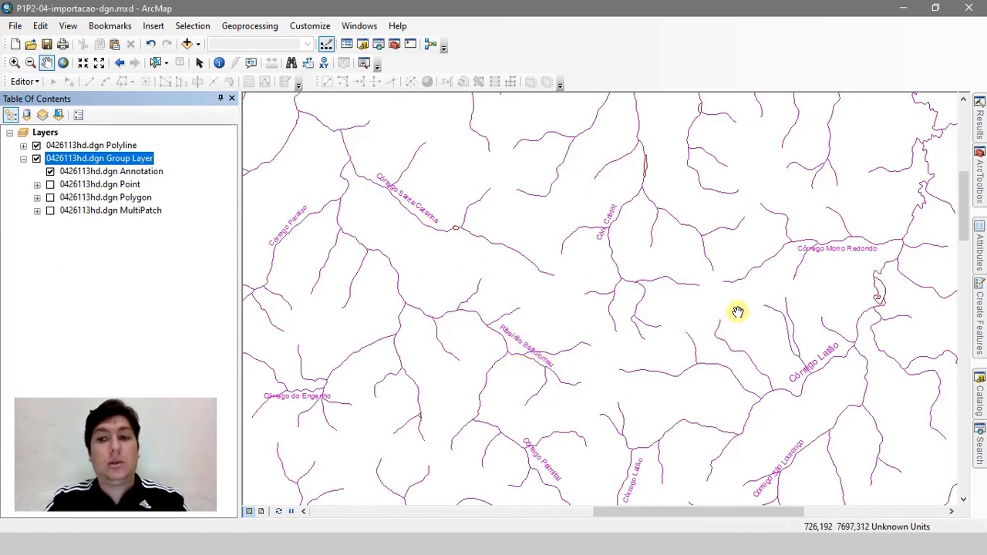
Step: Add the raster ta26113az-geo.tif from the tif\vicosa26113\2-geo folder to the bottom of the layer list
click(980, 397)
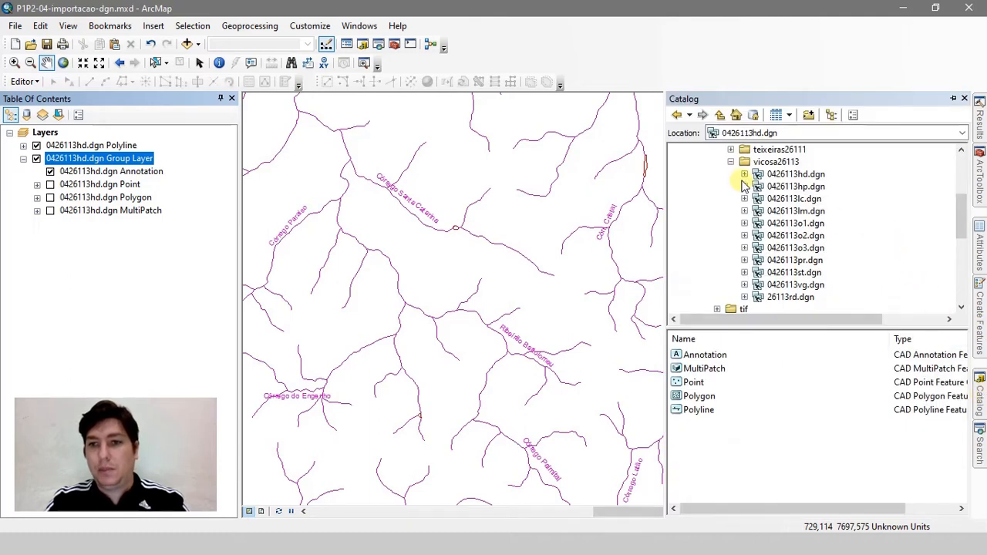
scroll(755, 227, down, 3)
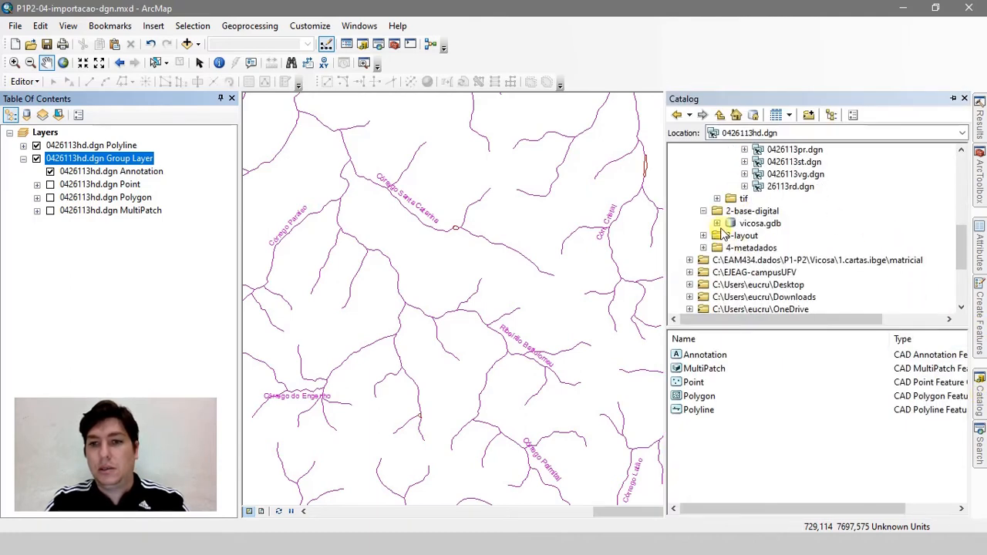
click(717, 198)
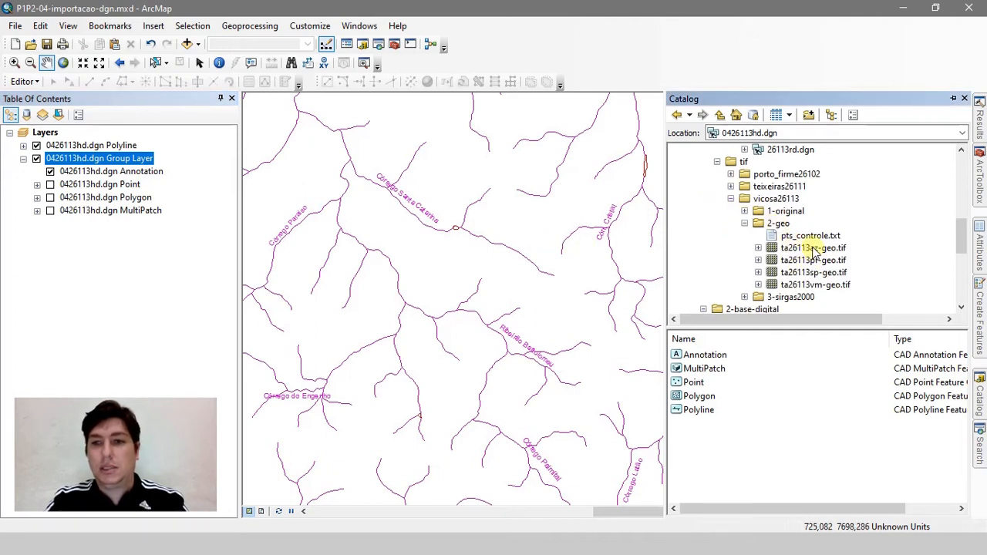
drag(814, 249, 128, 255)
click(552, 253)
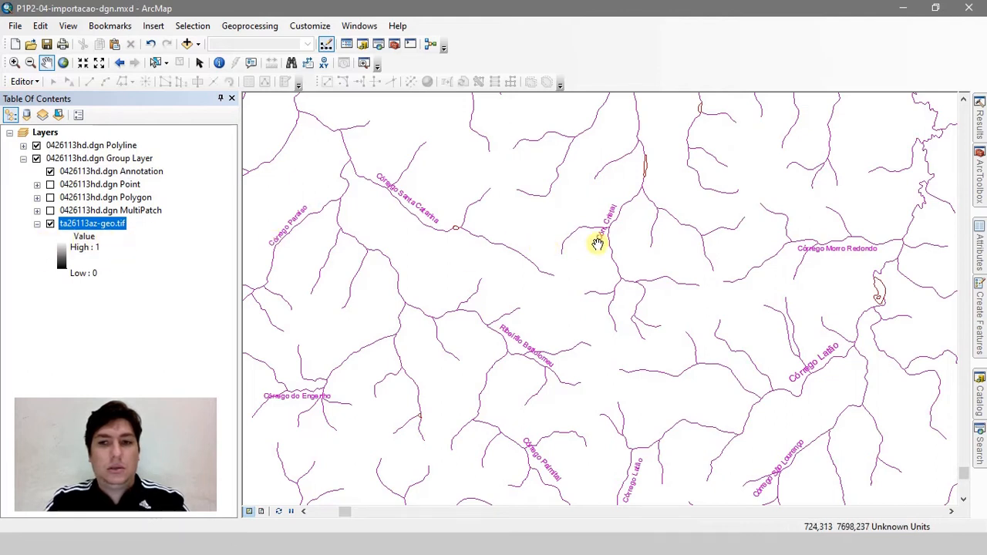
Step: Change the symbology of ta26113az-geo.tif to Classified with two classes and inspect the raster's drainage lines
right_click(80, 225)
click(123, 303)
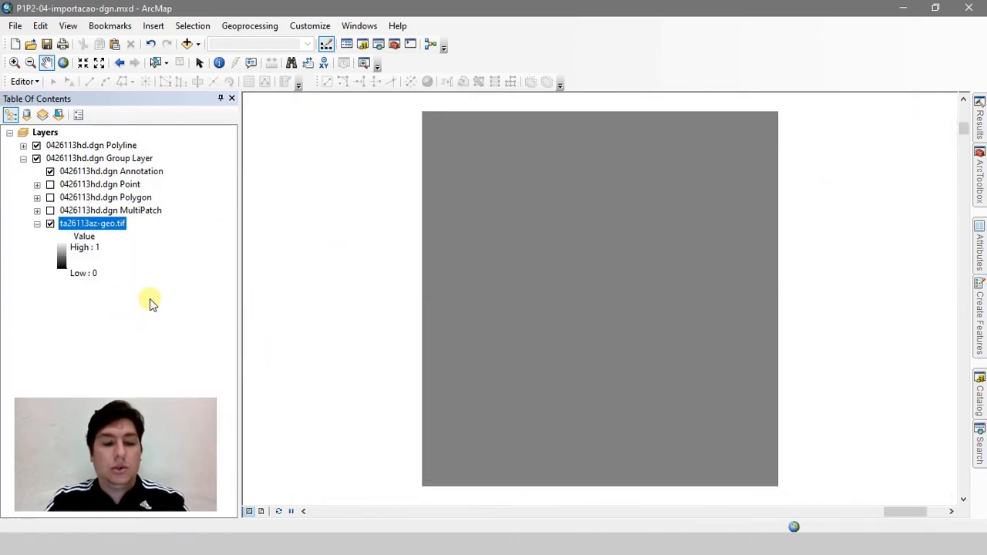
double_click(71, 223)
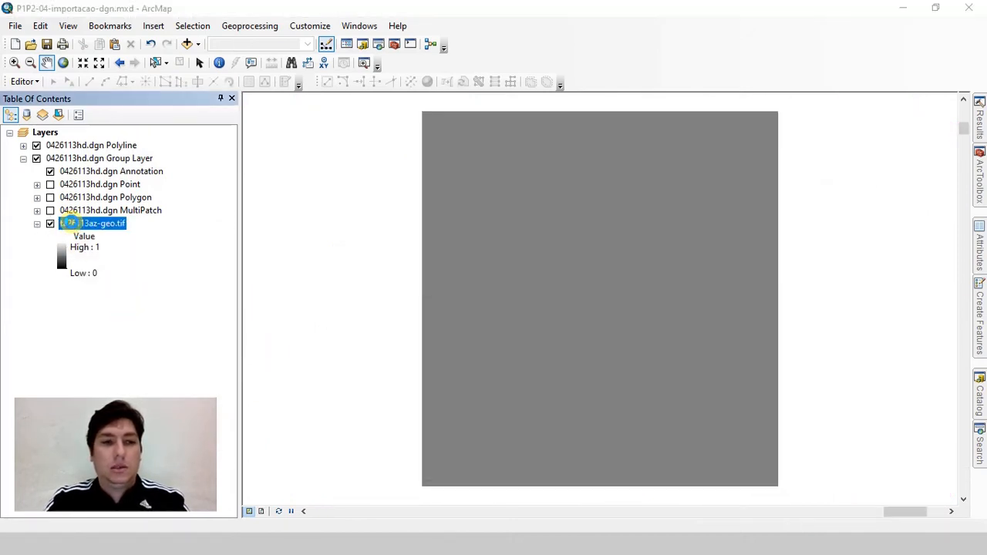
click(297, 177)
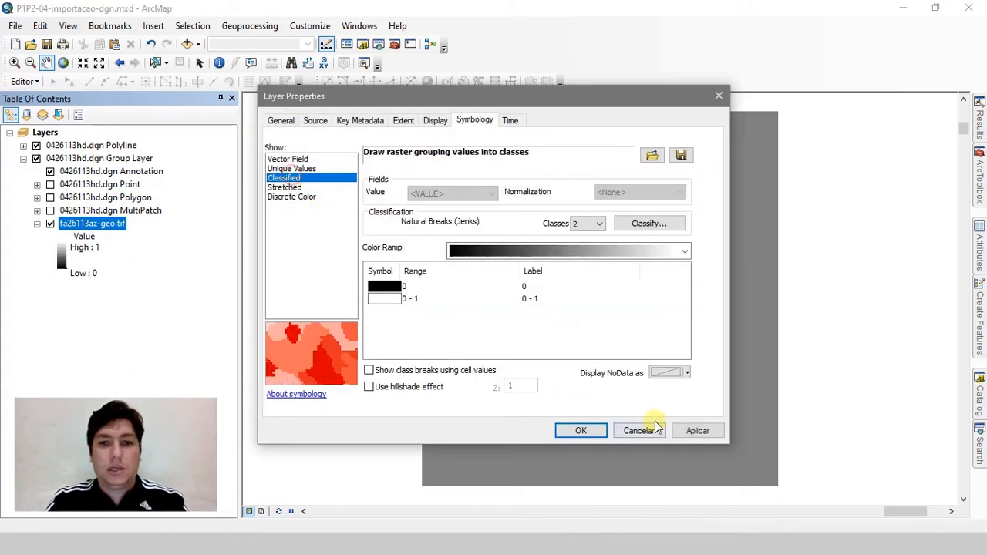
click(594, 431)
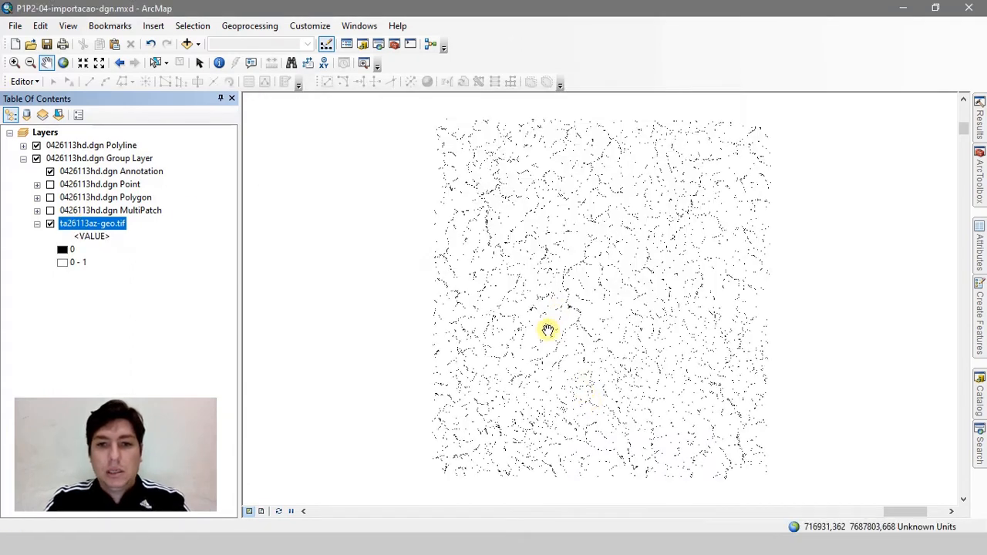
scroll(548, 331, down, 5)
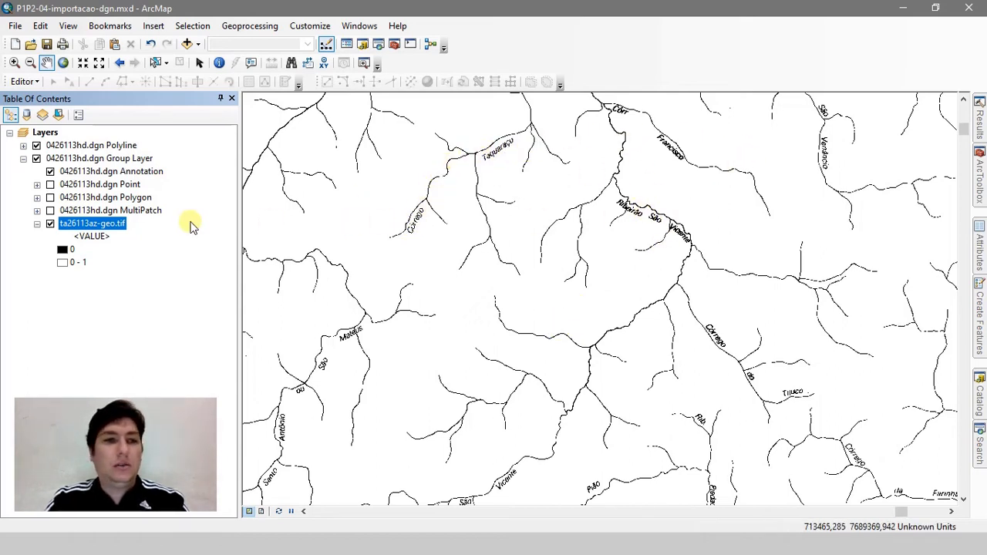
Step: Zoom the map to the extent of the 0426113hd.dgn group layer and dismiss the drawing errors report
right_click(98, 158)
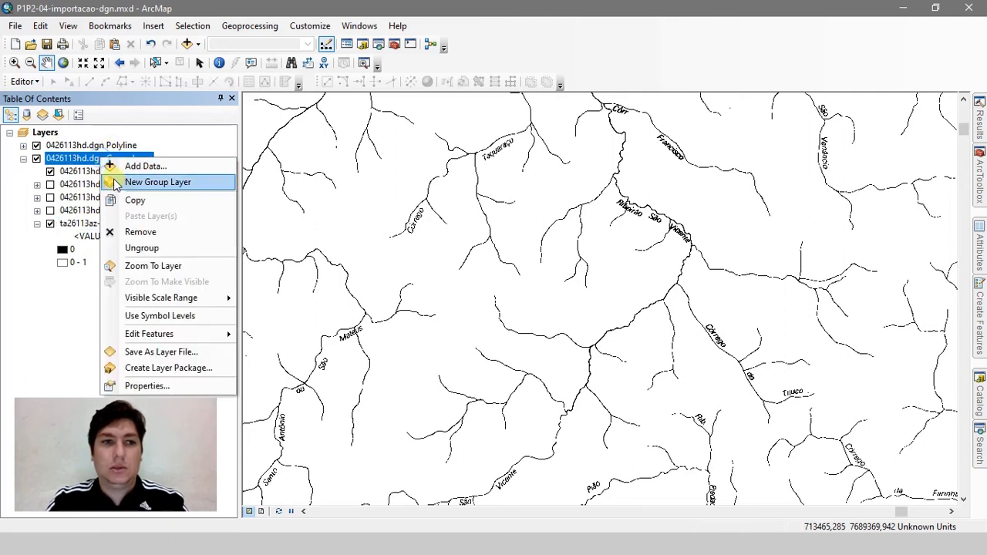
click(136, 266)
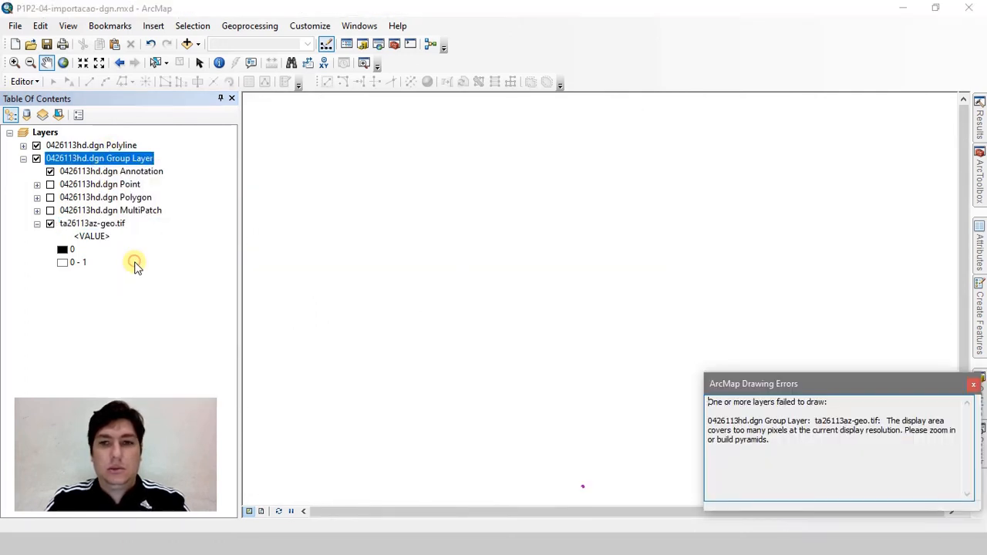
click(971, 384)
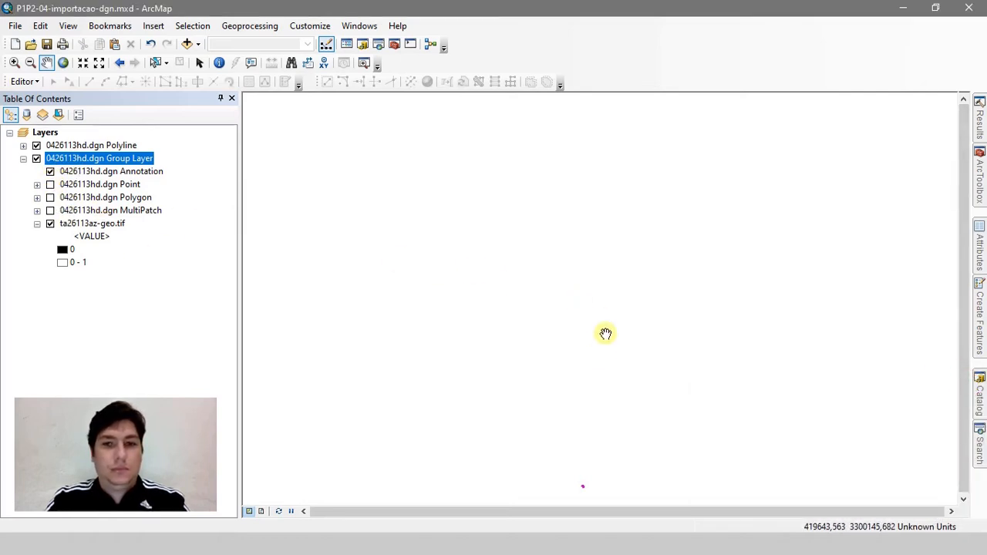
Step: Locate the DGN drainage network away from the raster and examine its coordinates and stream names
scroll(580, 491, down, 4)
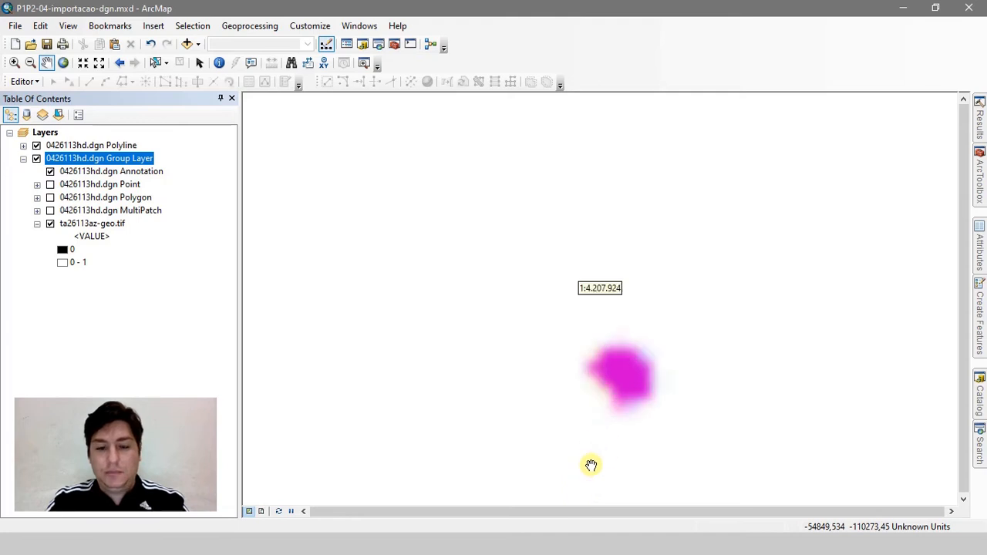
scroll(629, 397, up, 5)
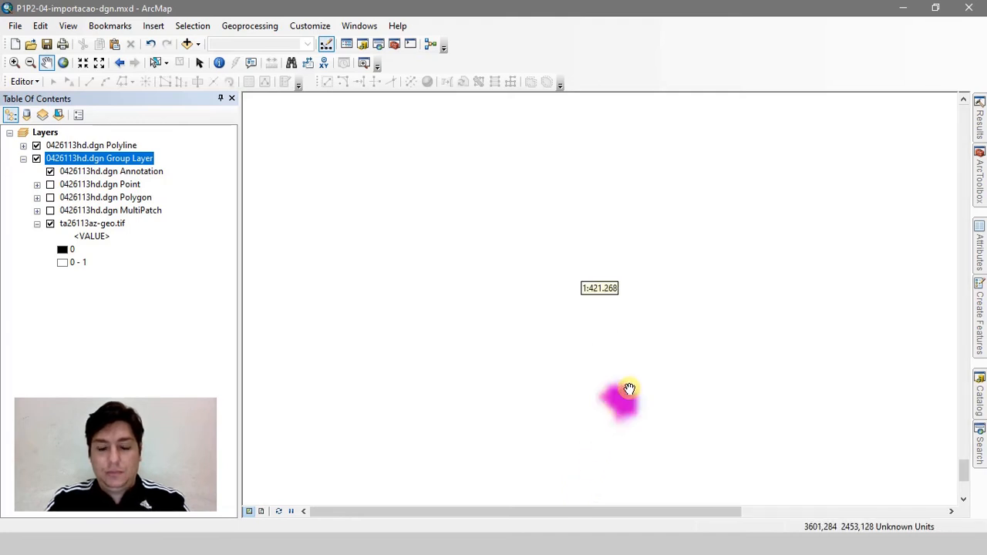
scroll(620, 403, down, 5)
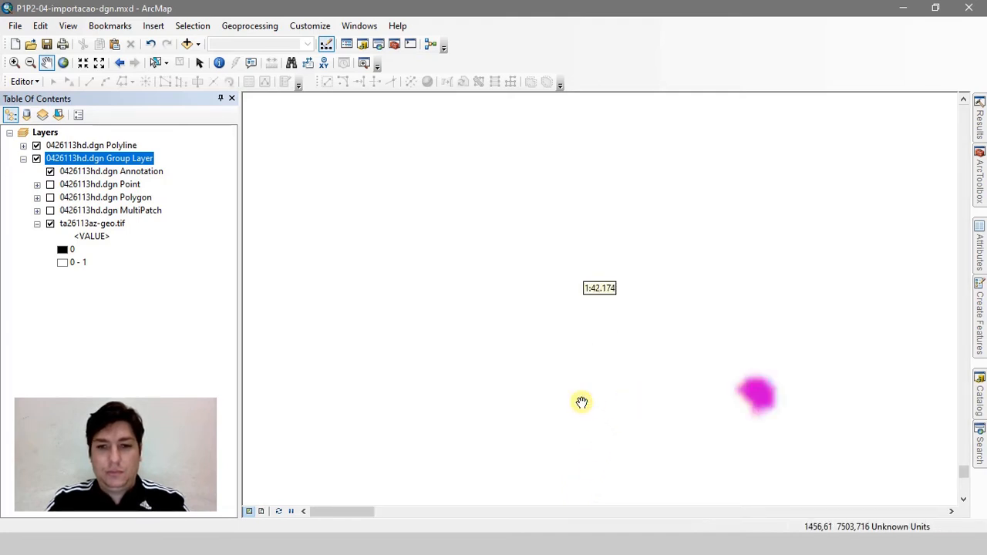
scroll(562, 331, up, 3)
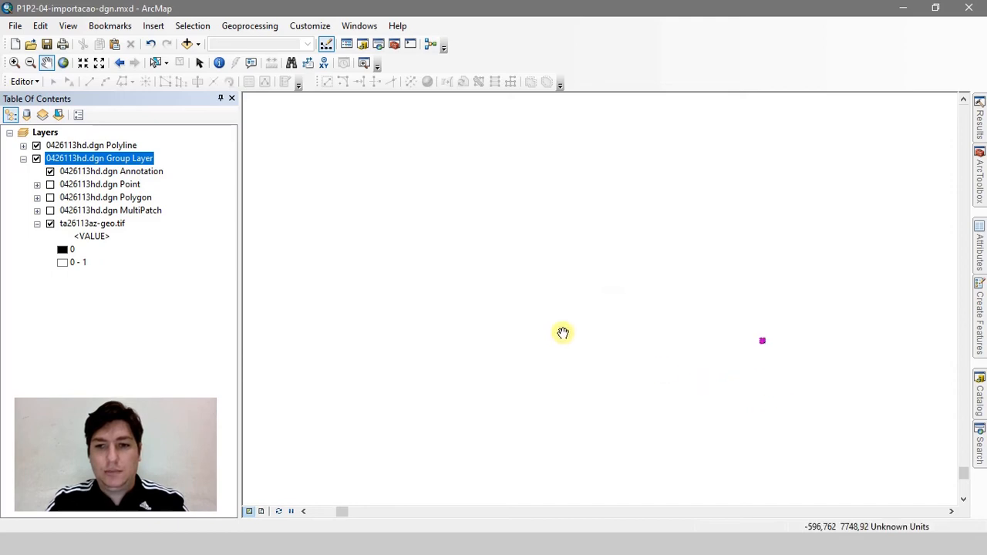
scroll(763, 341, down, 2)
scroll(763, 341, down, 3)
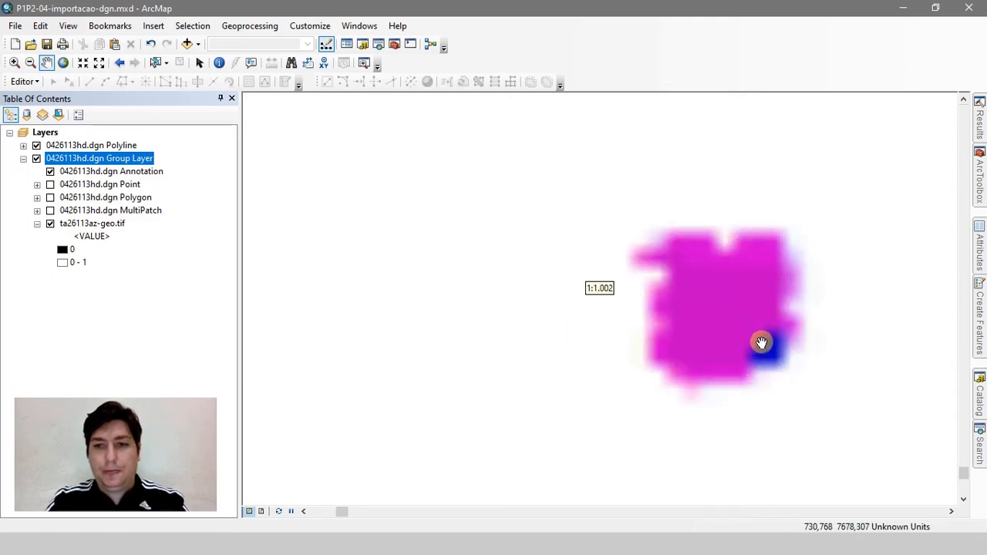
scroll(758, 316, down, 3)
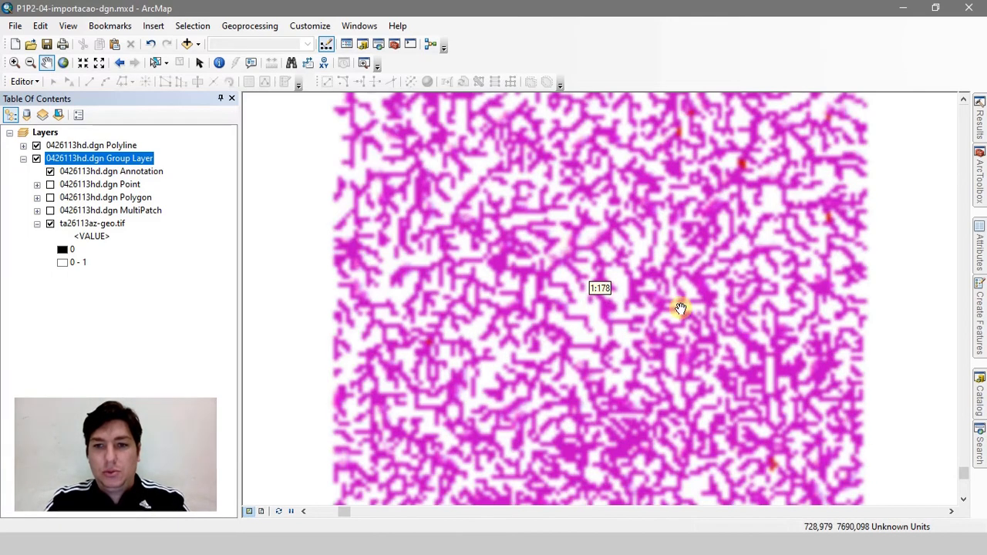
scroll(621, 323, down, 2)
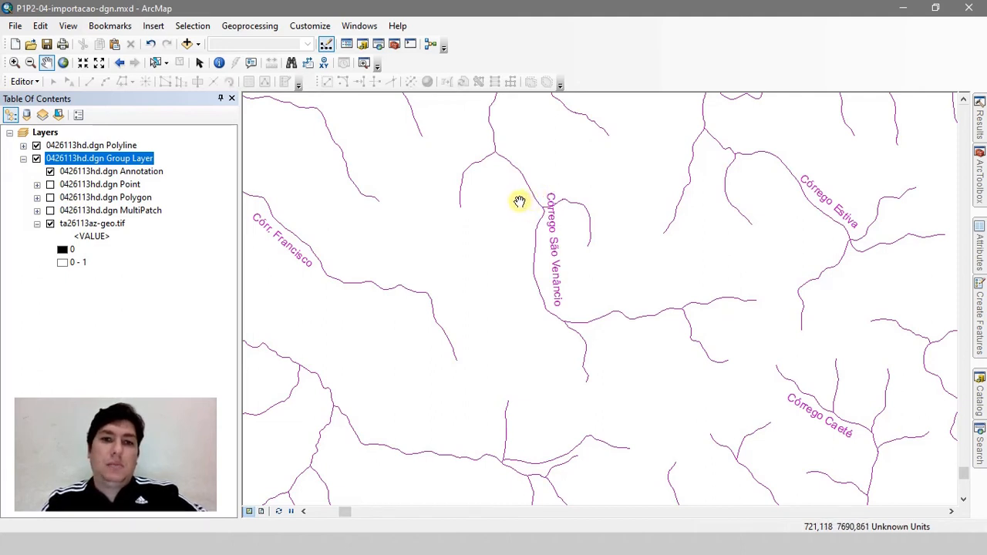
scroll(511, 223, up, 2)
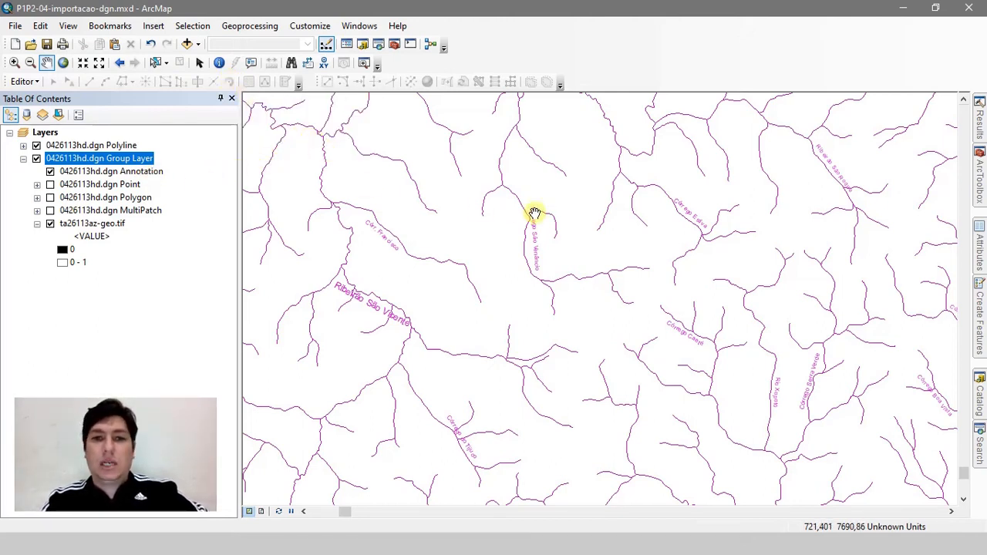
Step: Turn off the Annotation sublayer, turn on the Point sublayer, and inspect the points inside the water bodies
click(50, 172)
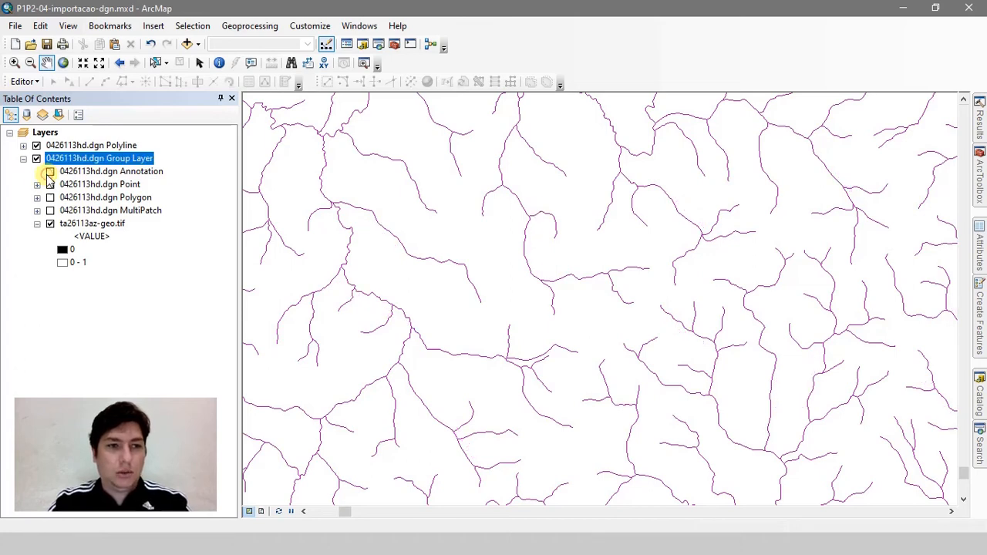
click(50, 185)
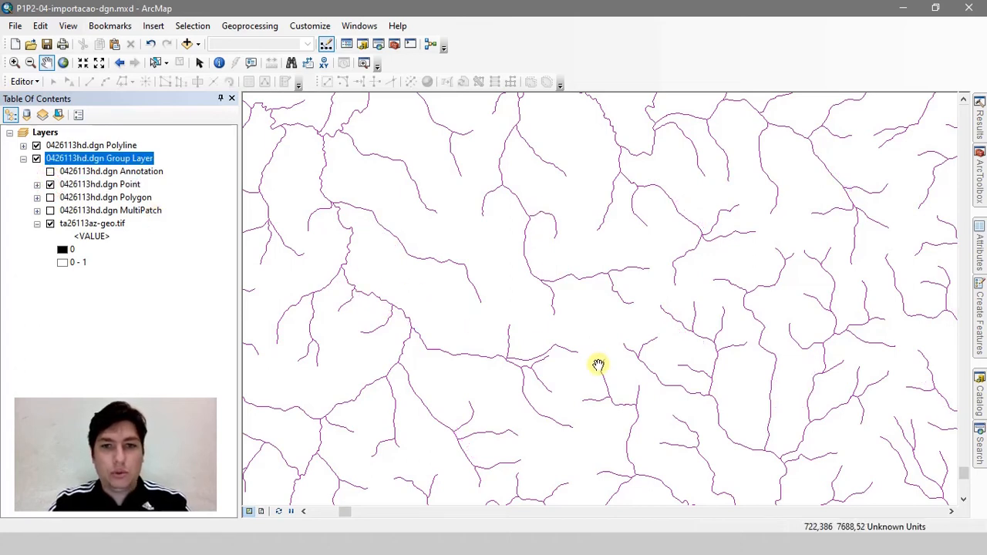
scroll(599, 366, down, 3)
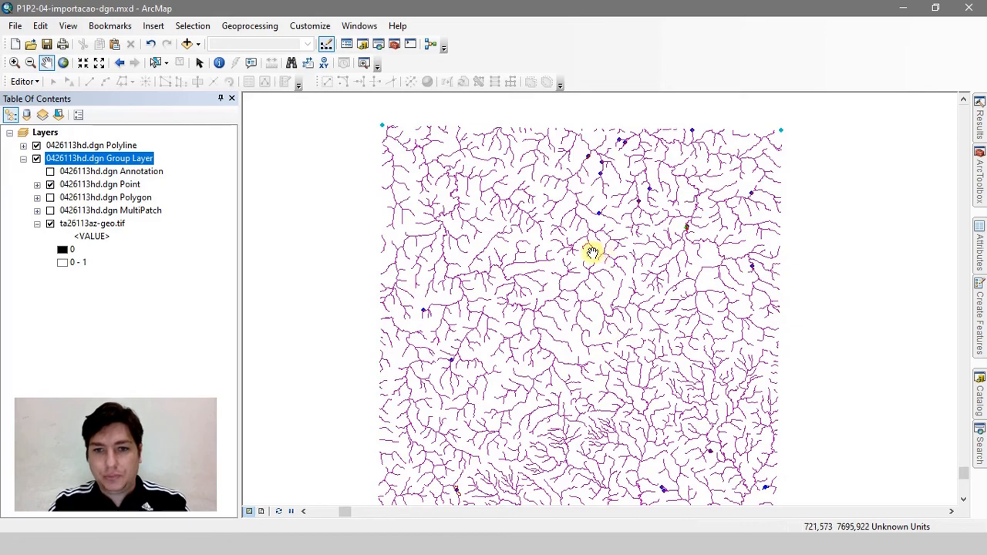
scroll(591, 250, down, 5)
scroll(629, 254, down, 3)
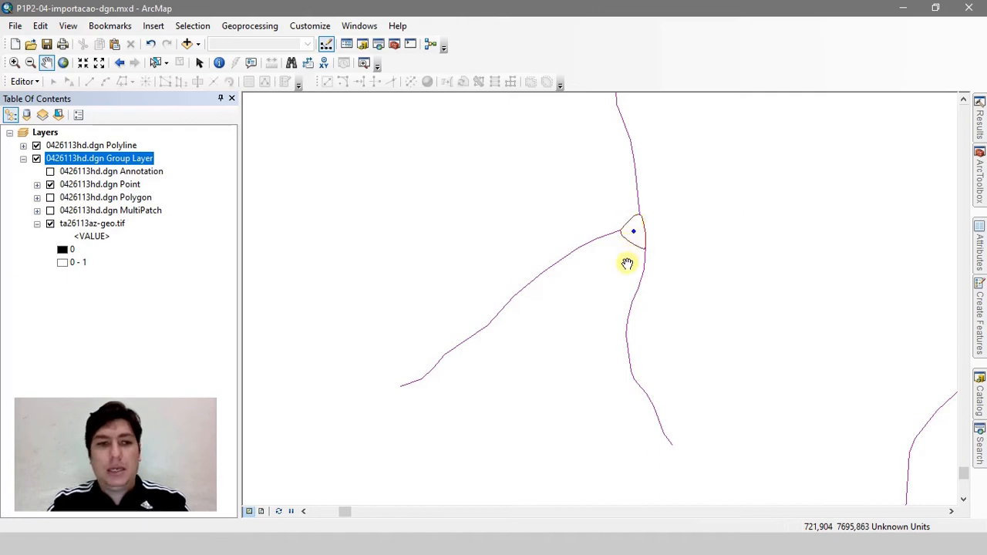
scroll(632, 300, down, 3)
scroll(633, 302, up, 4)
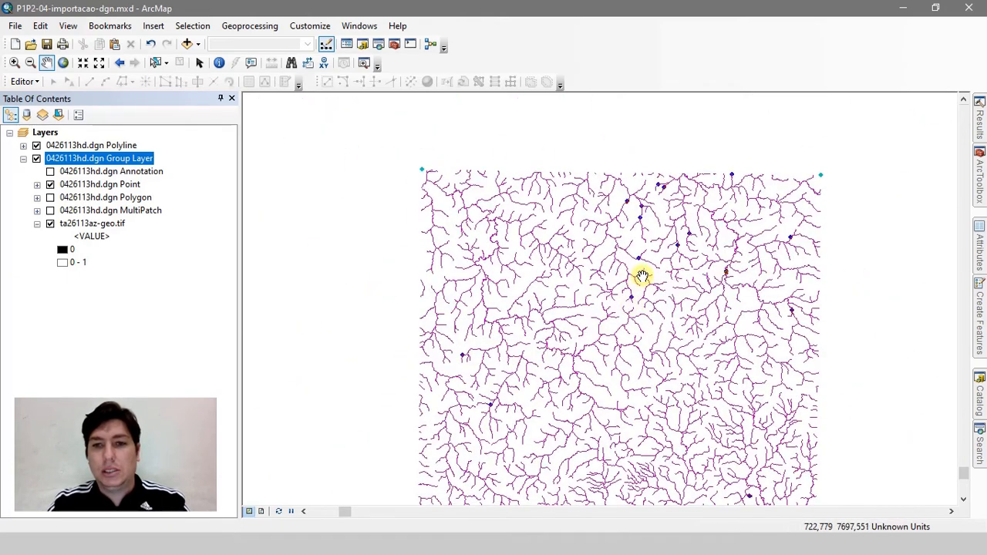
scroll(731, 274, down, 5)
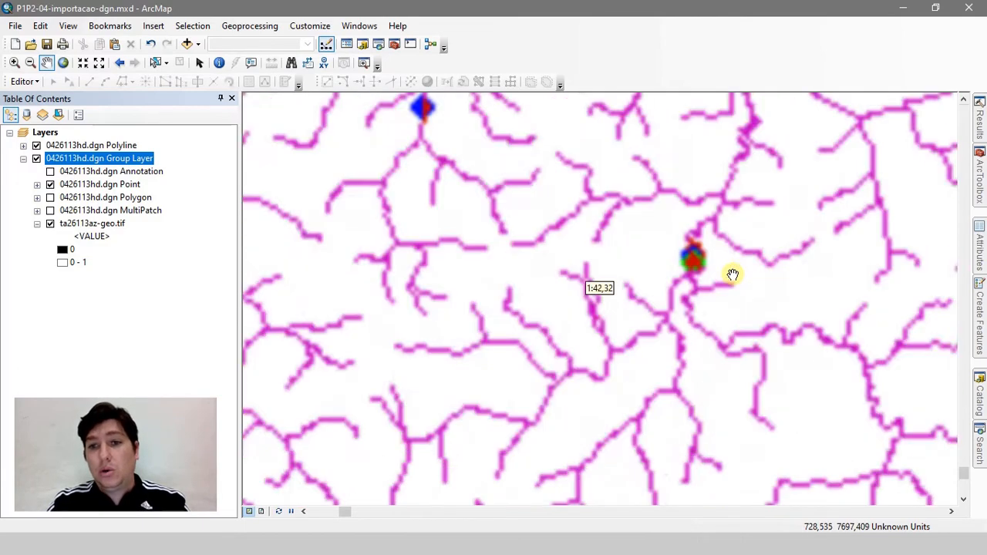
scroll(694, 260, down, 4)
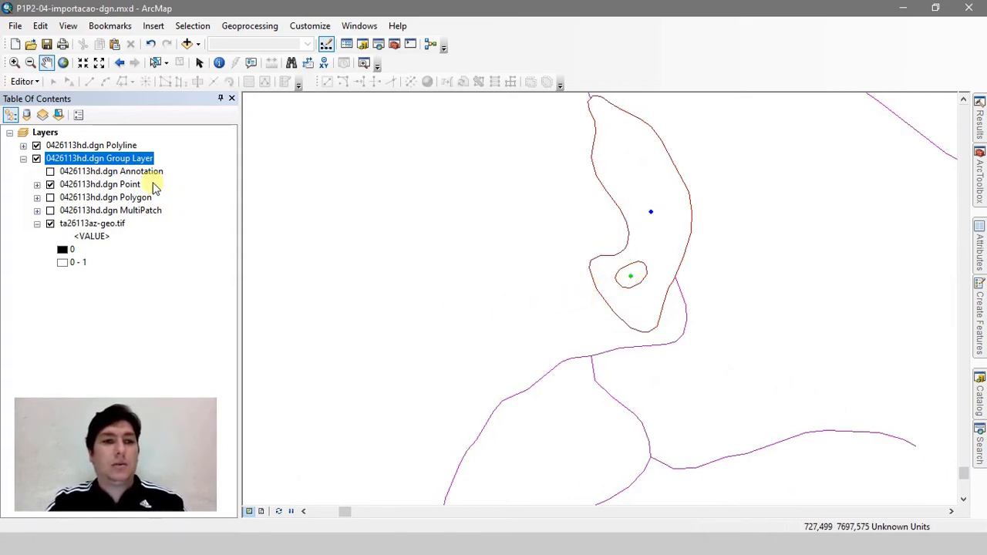
Step: Open the Point sublayer's attribute table and view only the selected record for the lake point, followed by the island point
ctrl+double_click(131, 188)
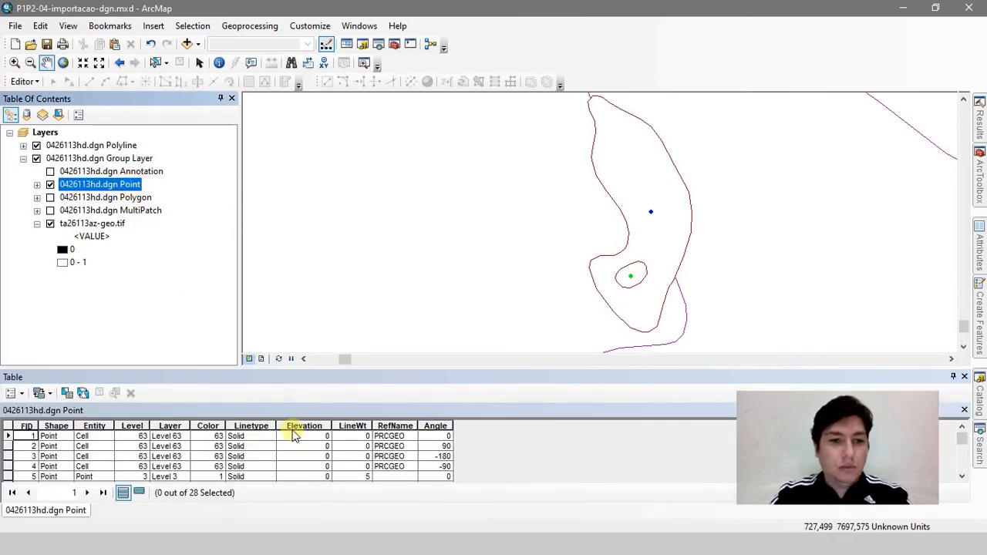
click(156, 63)
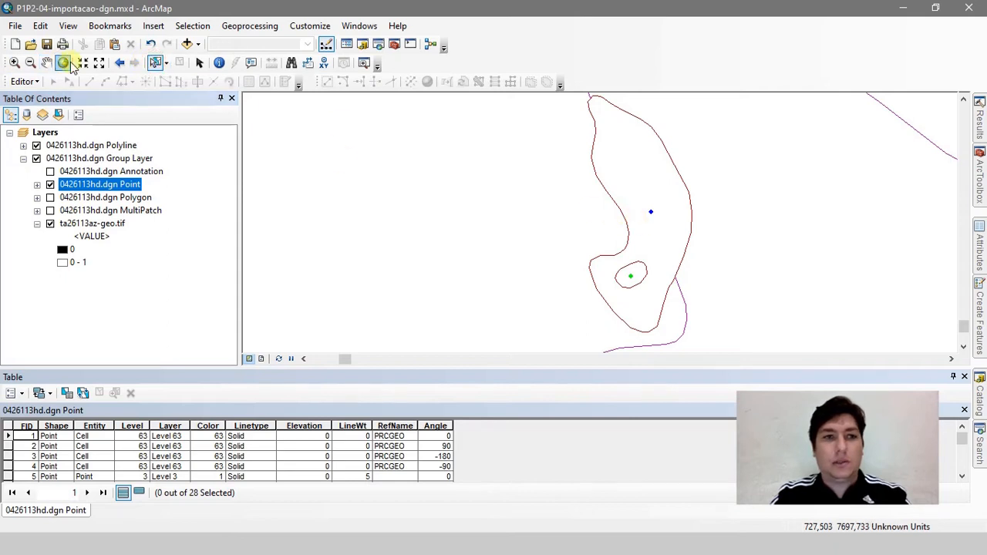
drag(657, 221, 637, 191)
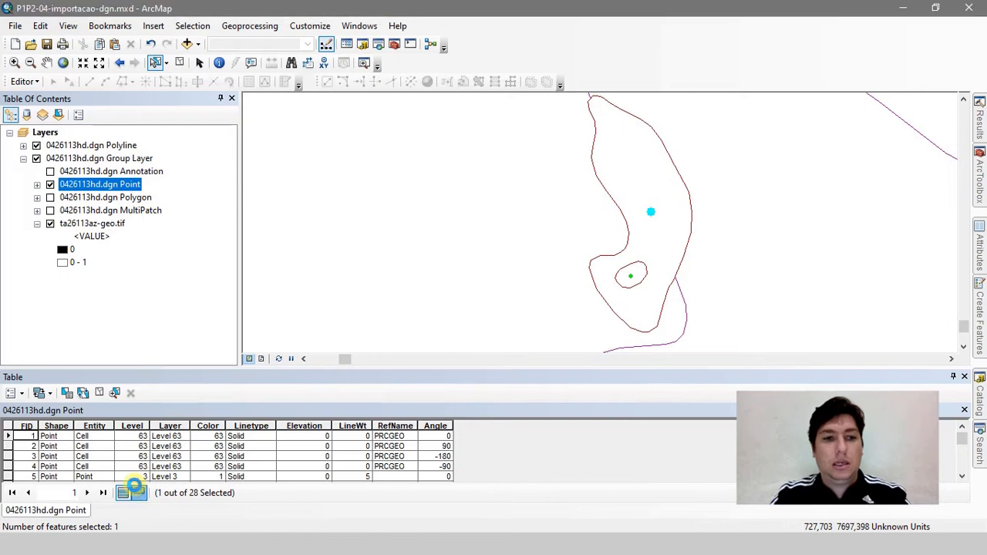
click(135, 490)
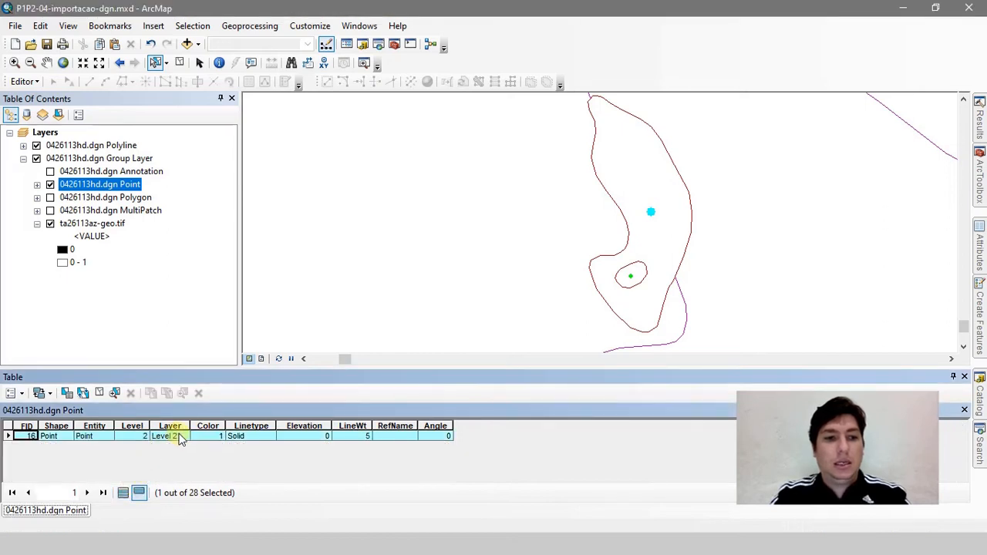
click(637, 284)
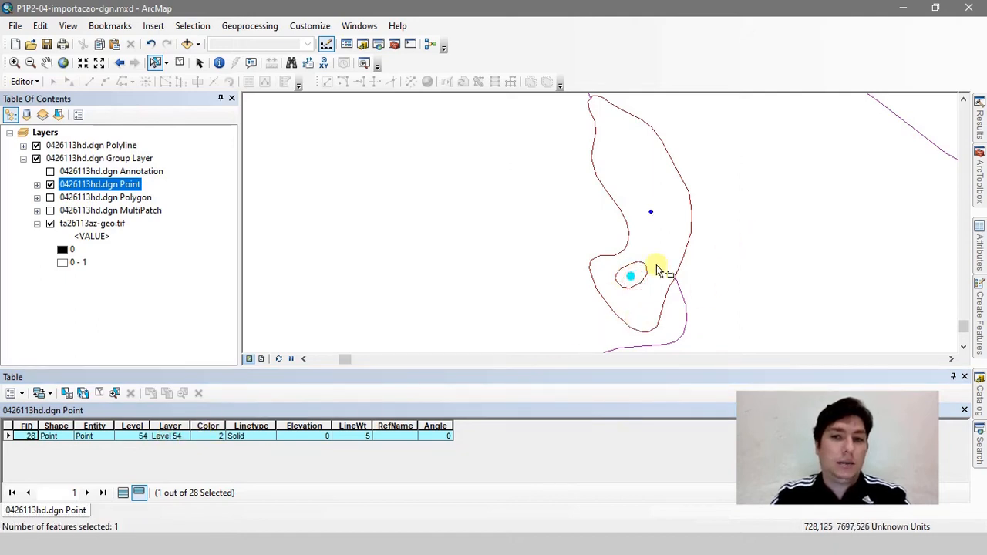
Step: Turn off the Point sublayer and examine the lake and island outlines in the Polyline layer
scroll(606, 276, up, 3)
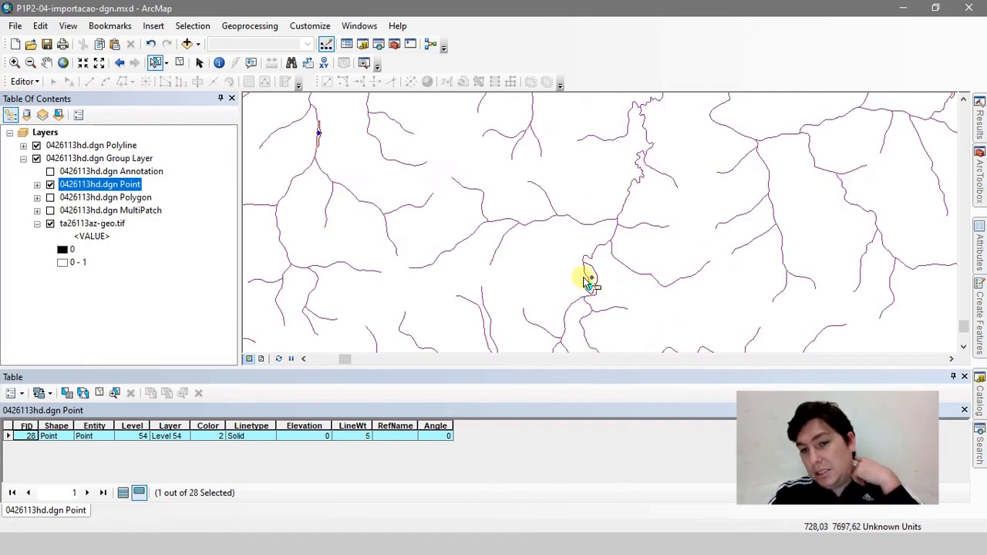
scroll(585, 278, up, 2)
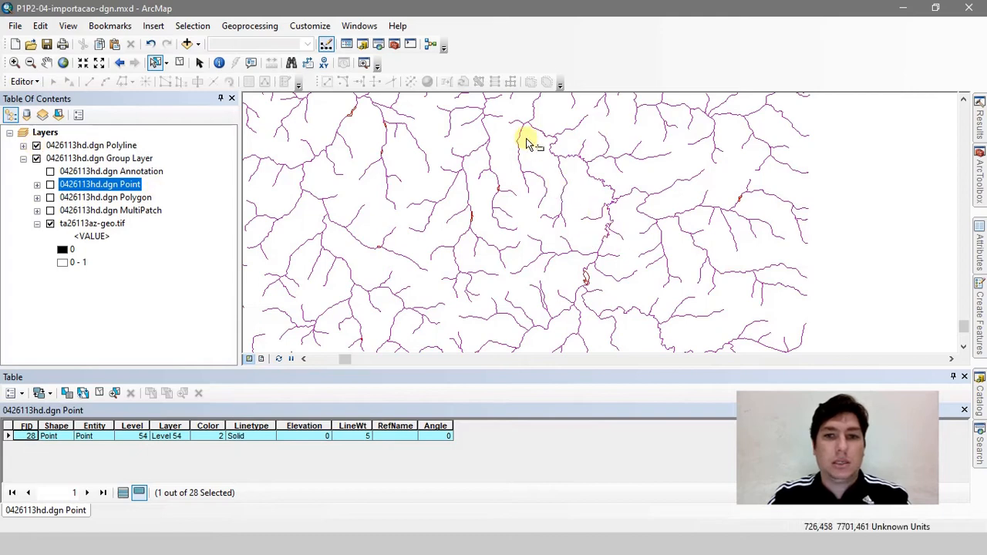
scroll(586, 284, up, 3)
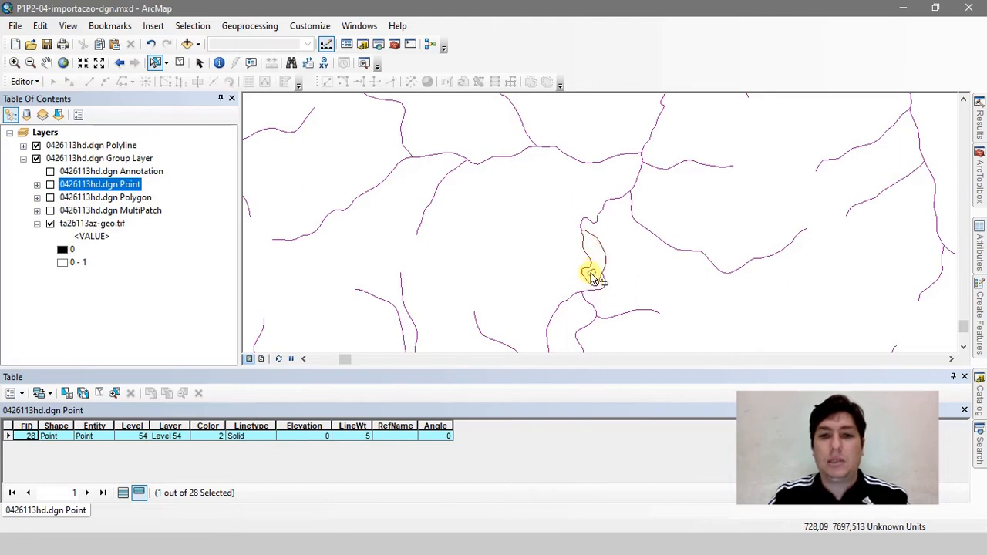
scroll(593, 277, down, 3)
scroll(590, 273, up, 5)
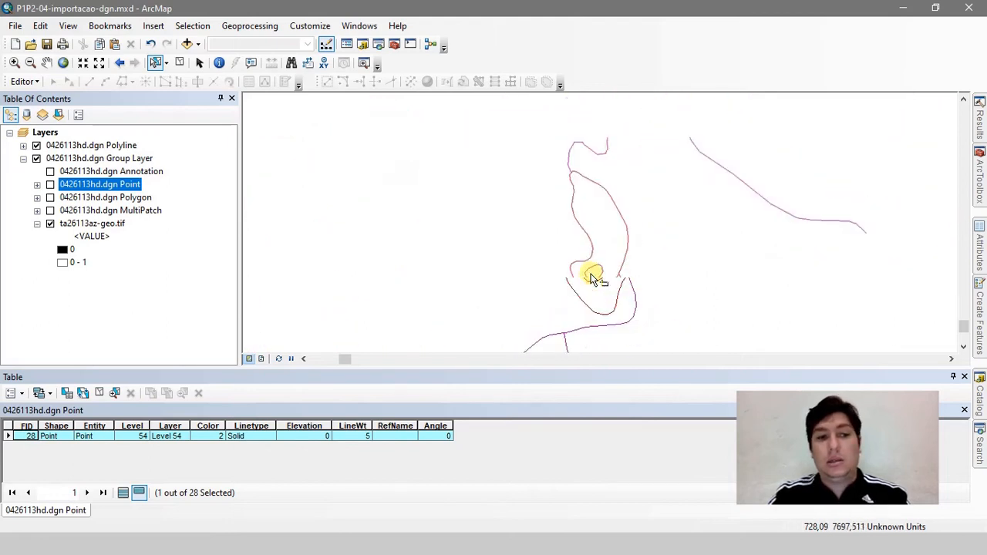
scroll(591, 274, up, 5)
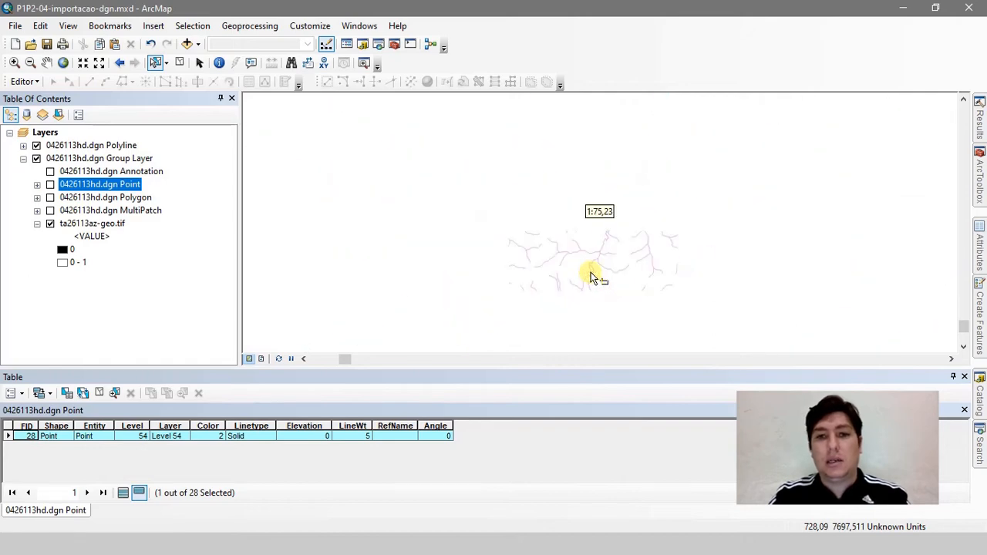
scroll(591, 274, up, 2)
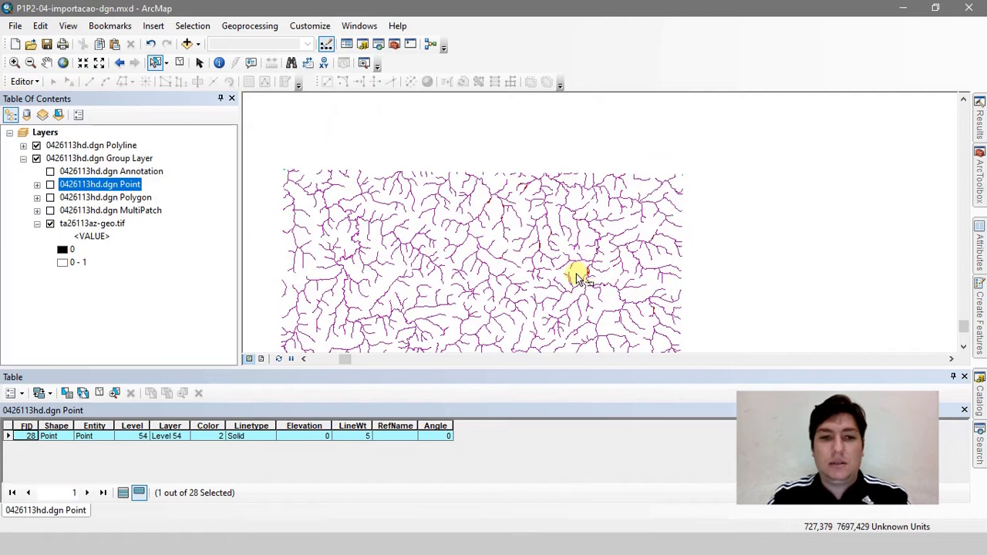
click(50, 185)
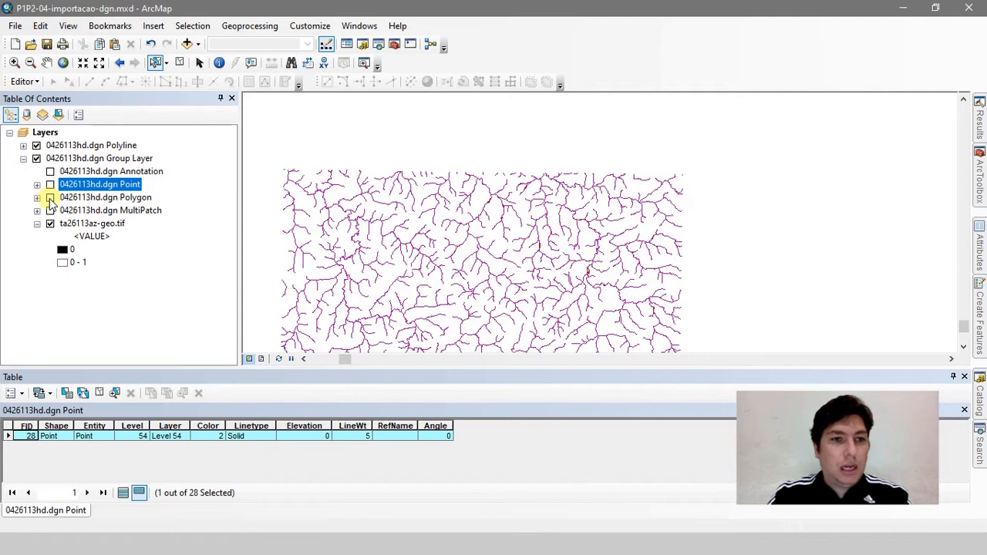
Step: Turn off the Polyline layer and inspect the Polygon sublayer on its own, turning it on and off again
click(50, 198)
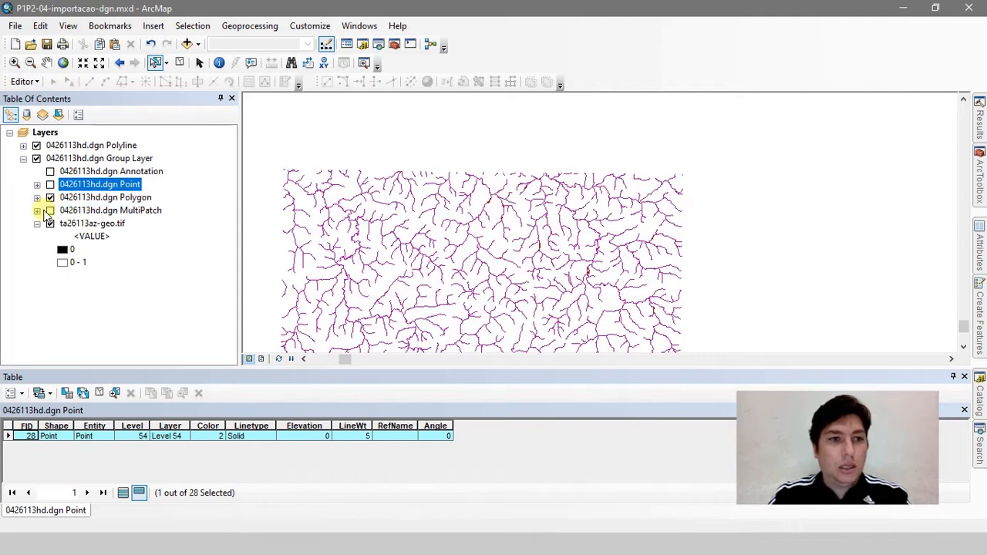
click(50, 224)
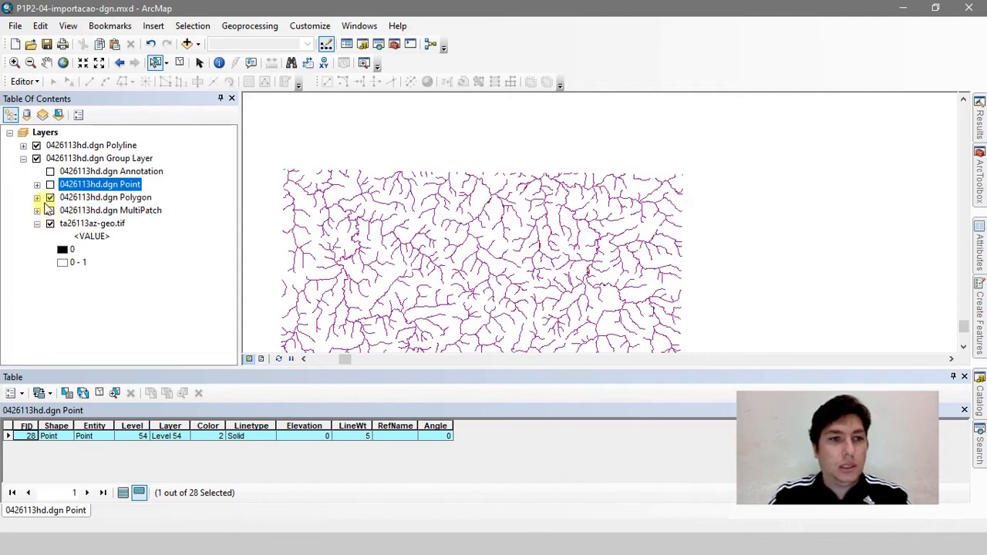
click(36, 146)
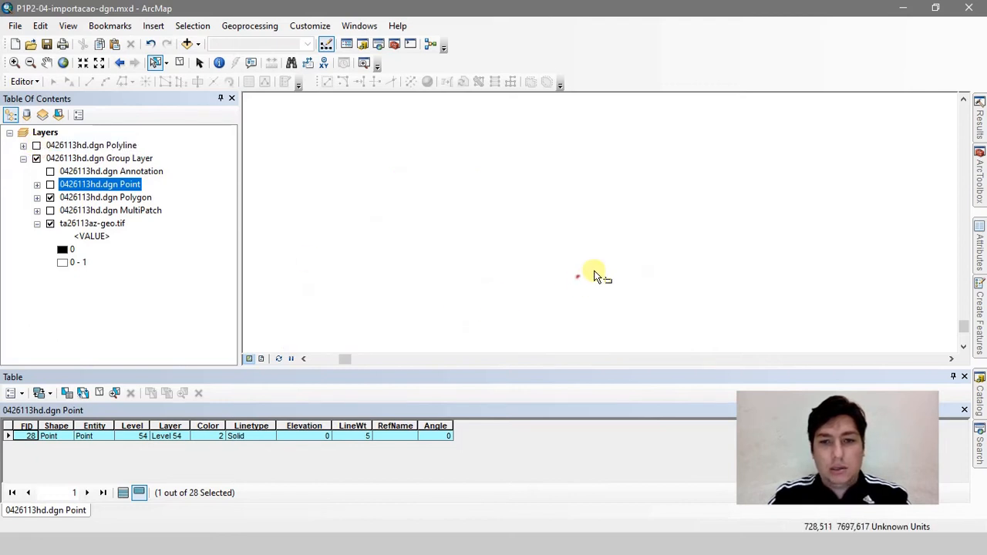
scroll(550, 297, up, 3)
scroll(556, 286, up, 5)
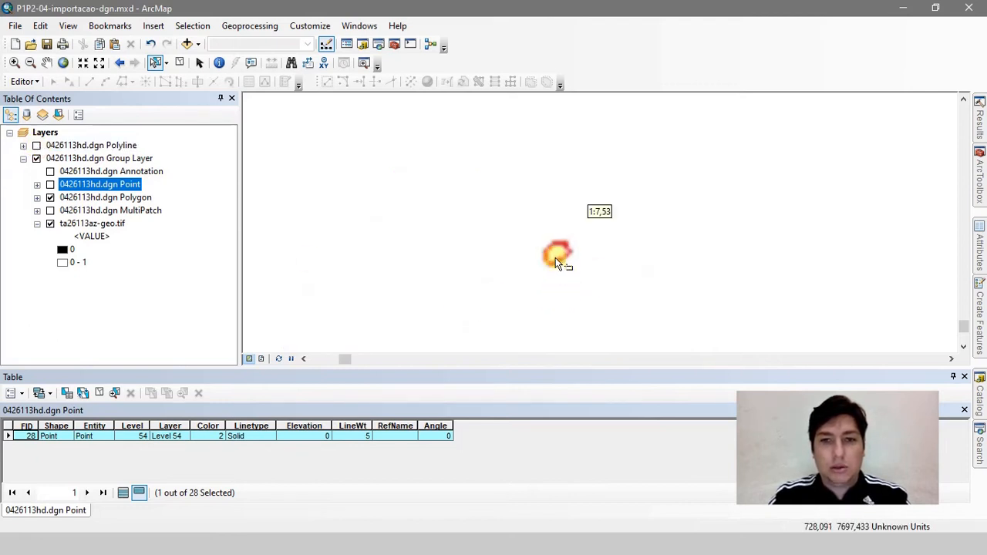
click(50, 198)
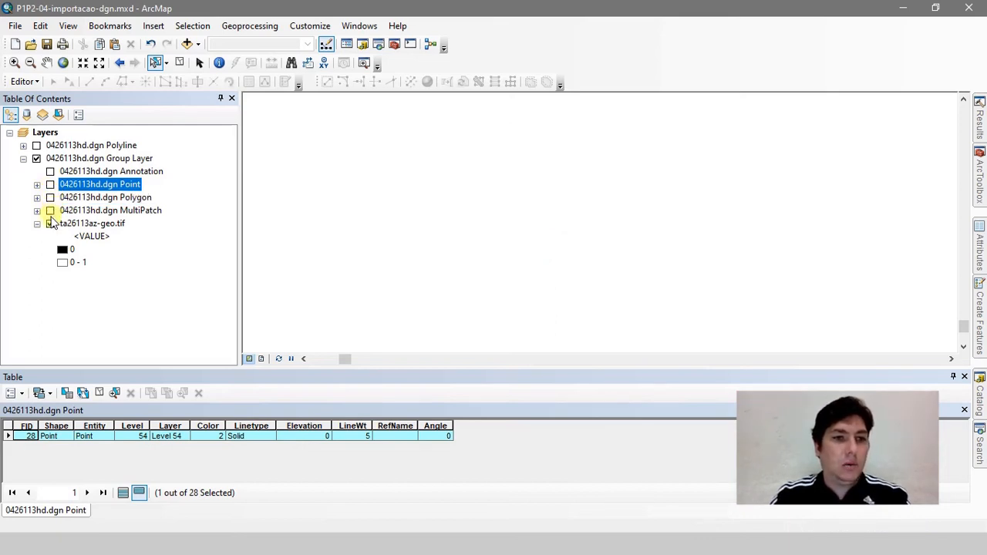
Step: Turn the 0426113hd.dgn MultiPatch sublayer on and off to check whether it draws anything
click(49, 210)
click(49, 211)
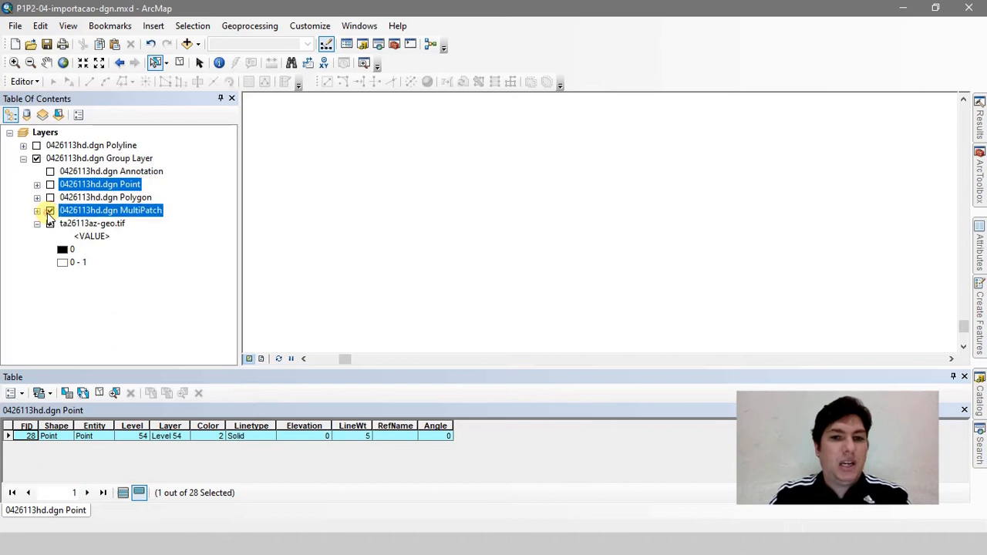
click(50, 212)
click(49, 211)
click(50, 211)
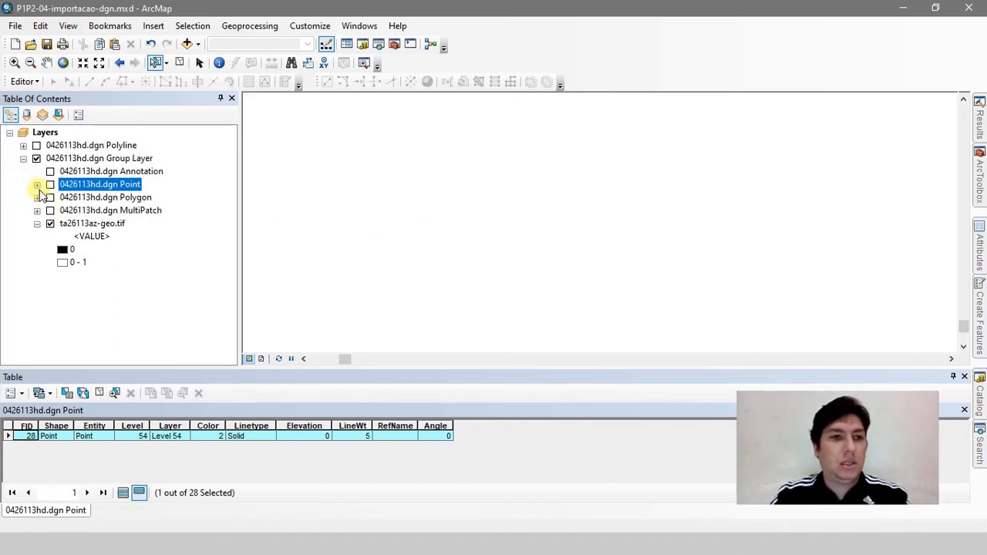
Step: Turn on the 0426113hd.dgn Polyline layer and the MultiPatch sublayer and view the whole hydrography chart
click(36, 146)
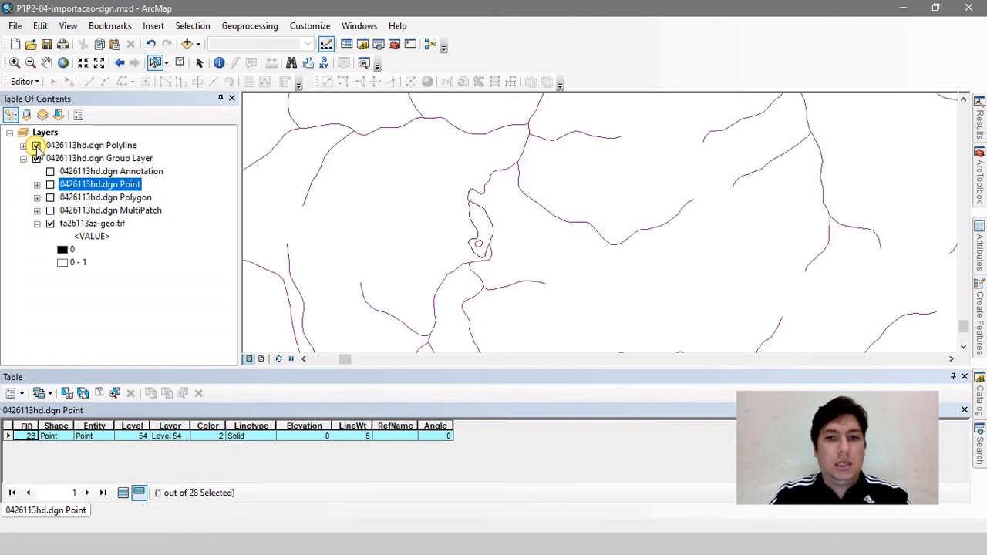
scroll(408, 221, up, 5)
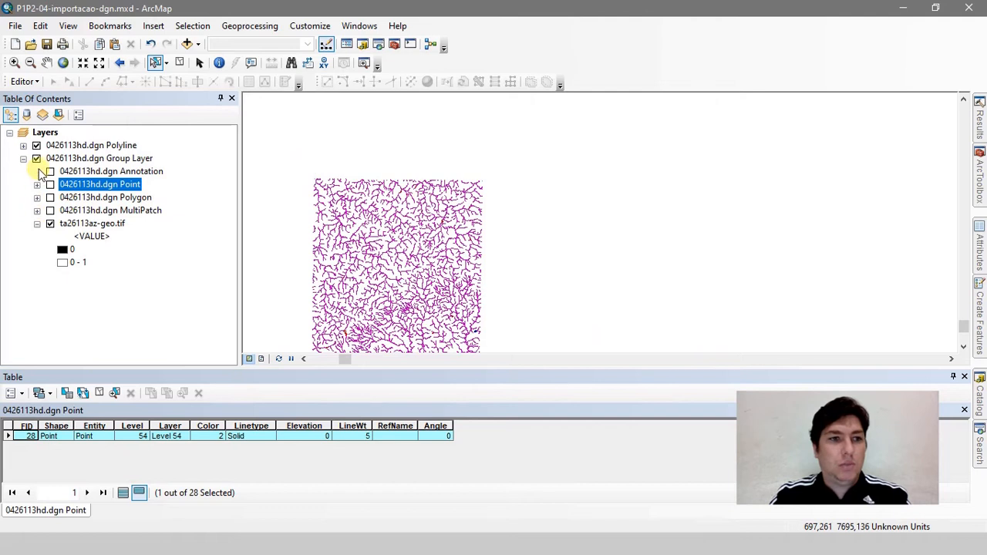
click(50, 210)
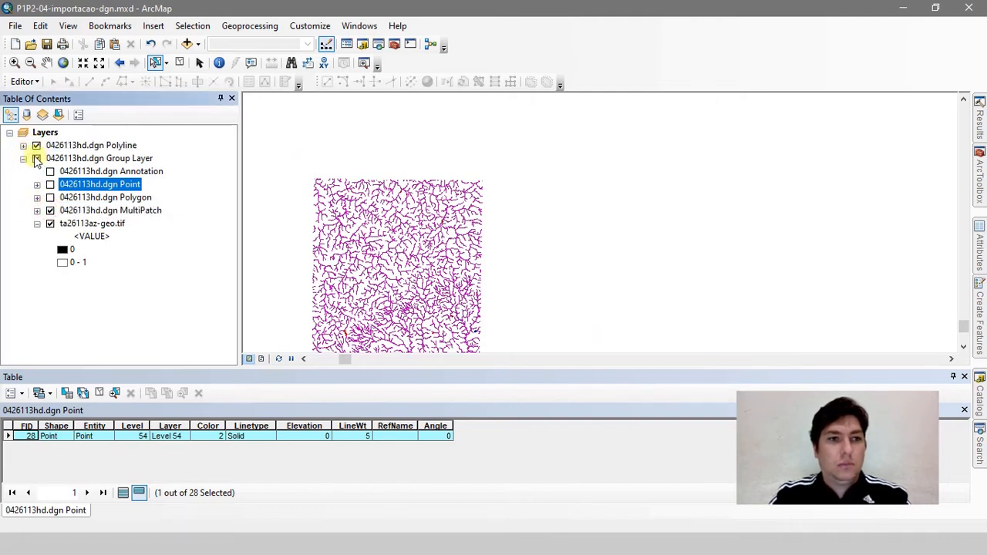
Step: Turn off the 0426113hd.dgn Polyline layer and remove the 0426113hd.dgn Group Layer from the map
click(37, 146)
click(36, 158)
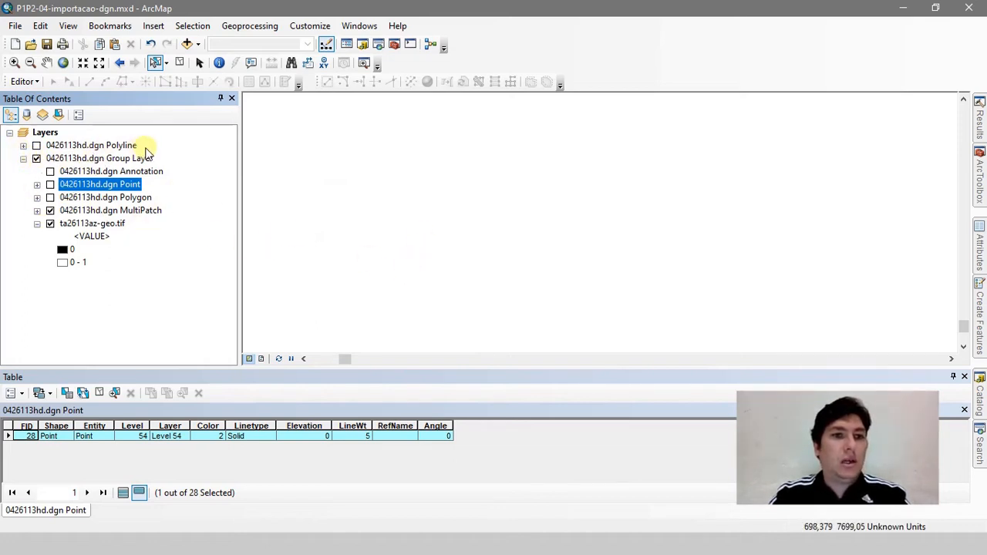
right_click(116, 162)
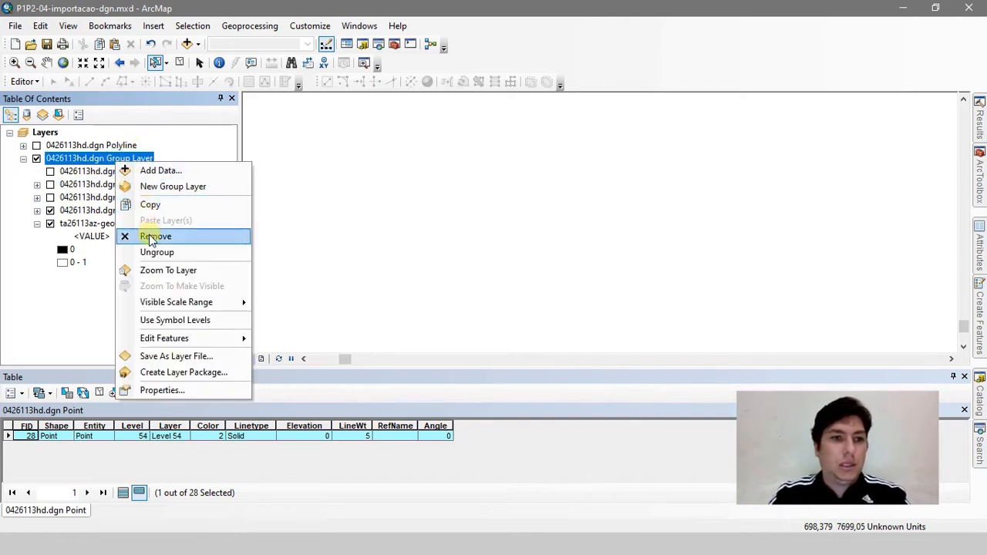
click(153, 236)
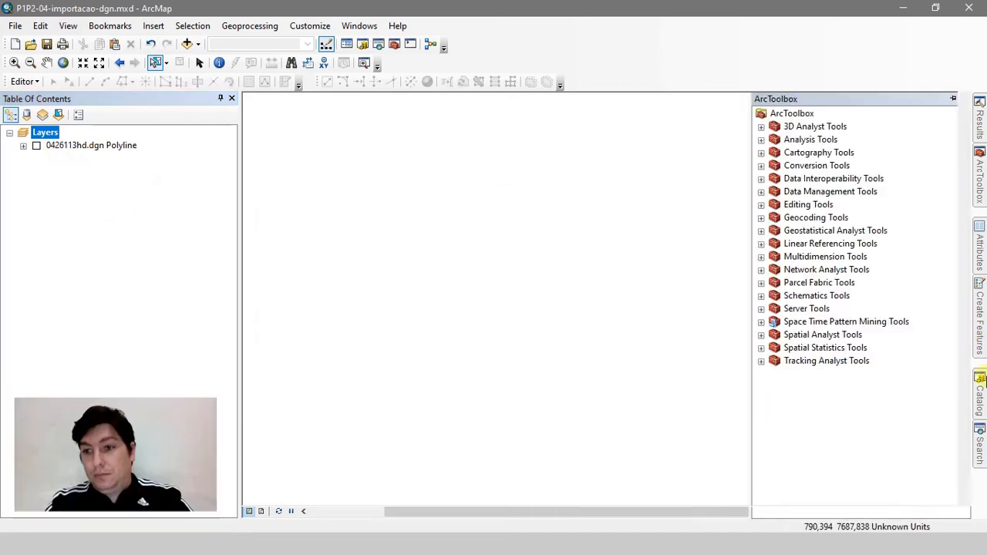
Step: Add 0426113hp.dgn from the vicosa26113 folder to the map, accepting the unknown spatial reference
mouse_move(982, 379)
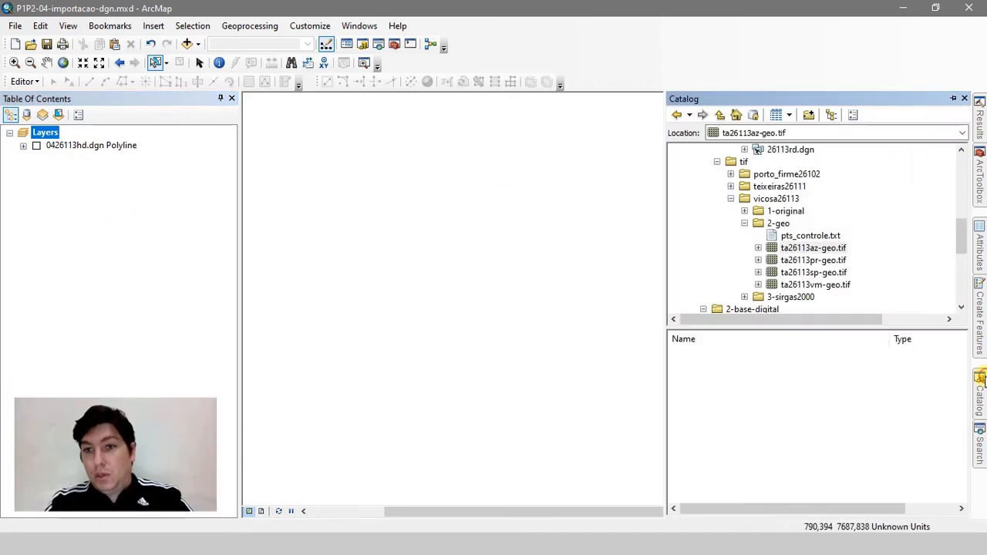
scroll(845, 247, up, 6)
scroll(844, 246, down, 2)
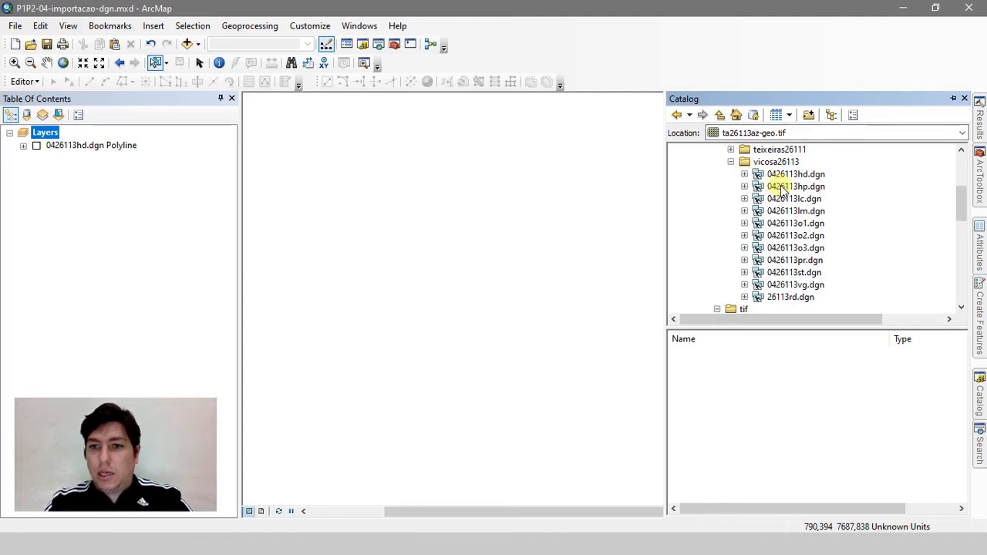
drag(784, 187, 160, 192)
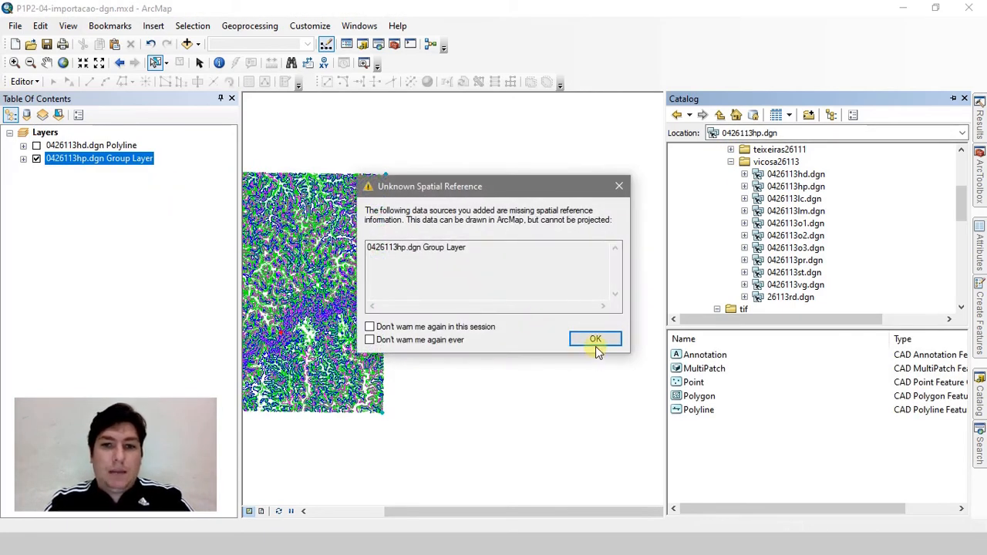
click(595, 346)
drag(386, 320, 606, 334)
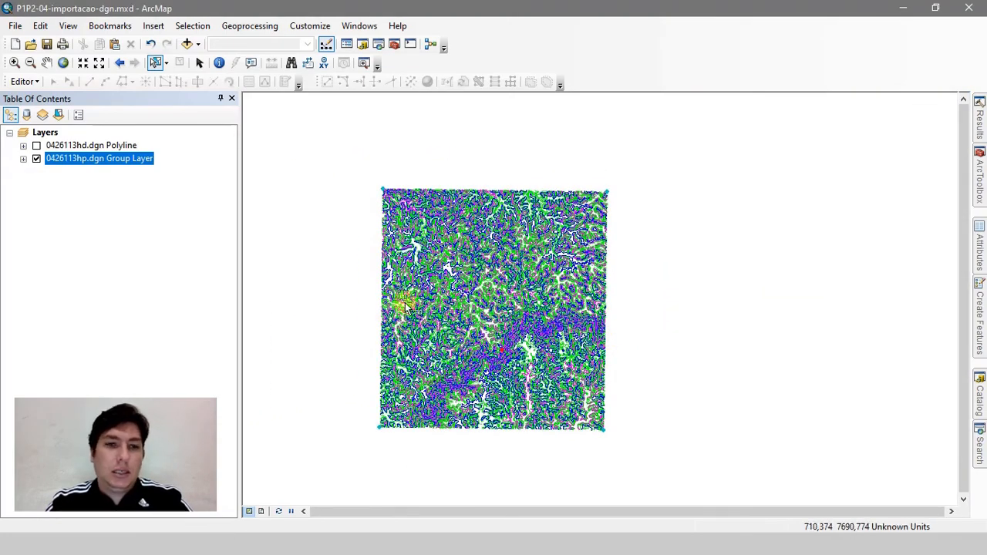
Step: Move the 0426113hp.dgn Polyline sublayer out of its group layer and turn the group layer off
scroll(407, 306, down, 5)
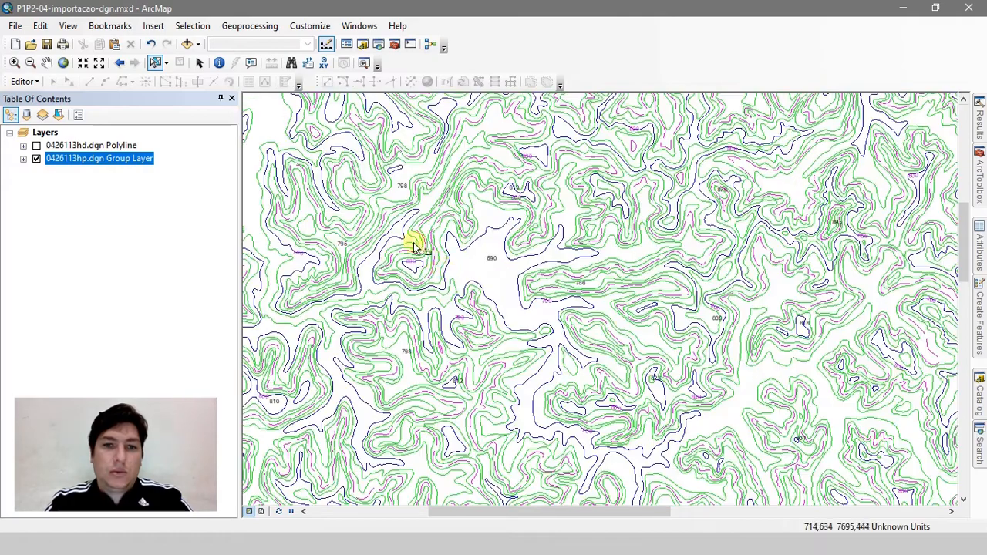
scroll(416, 247, down, 3)
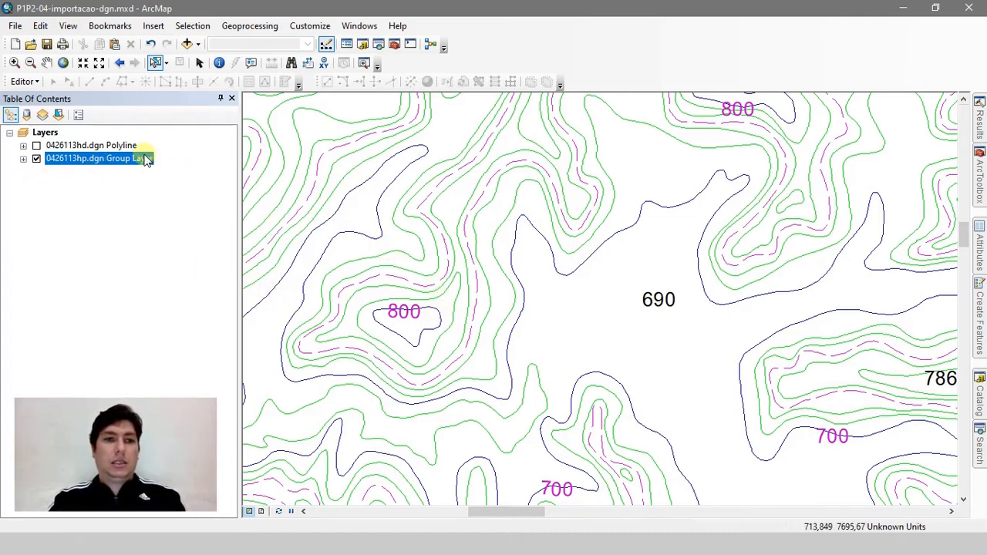
click(23, 159)
drag(105, 198, 106, 158)
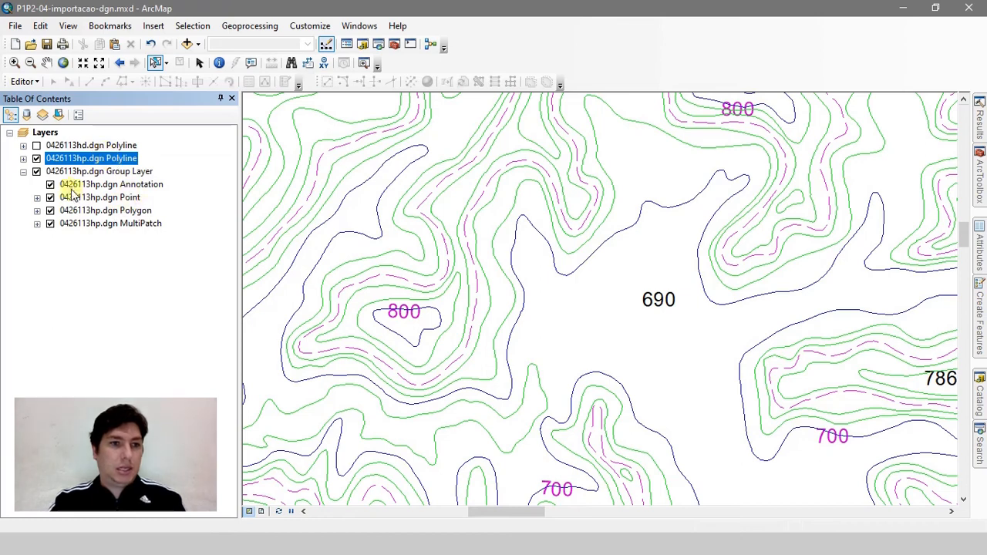
click(37, 172)
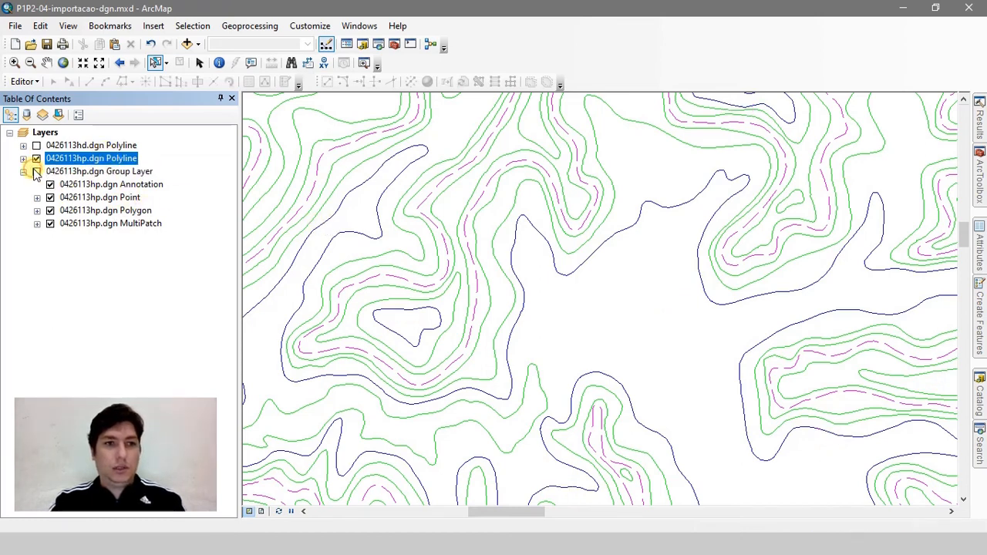
Step: Open the 0426113hp.dgn Polyline attribute table, select the closed contour around the 800 label, and show only its record
ctrl+double_click(66, 158)
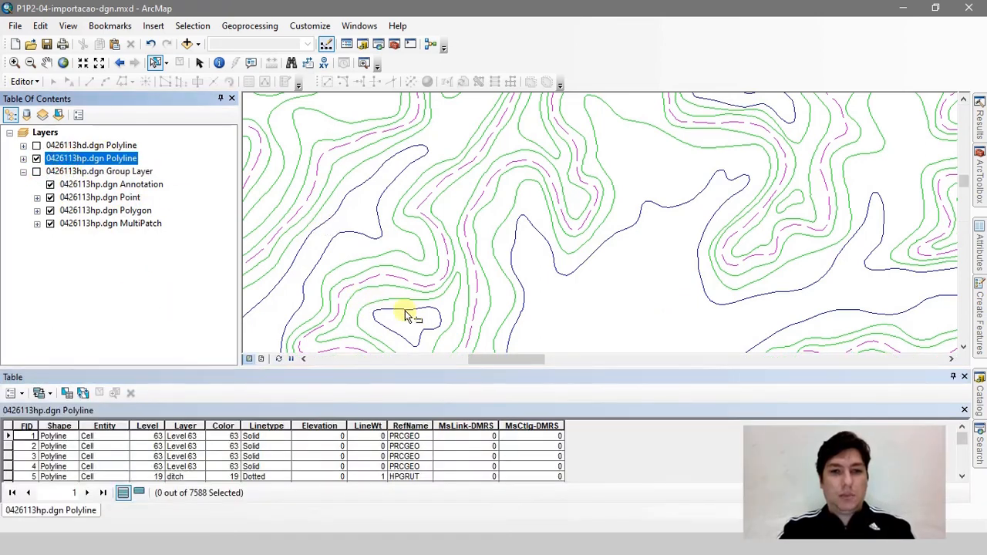
click(399, 309)
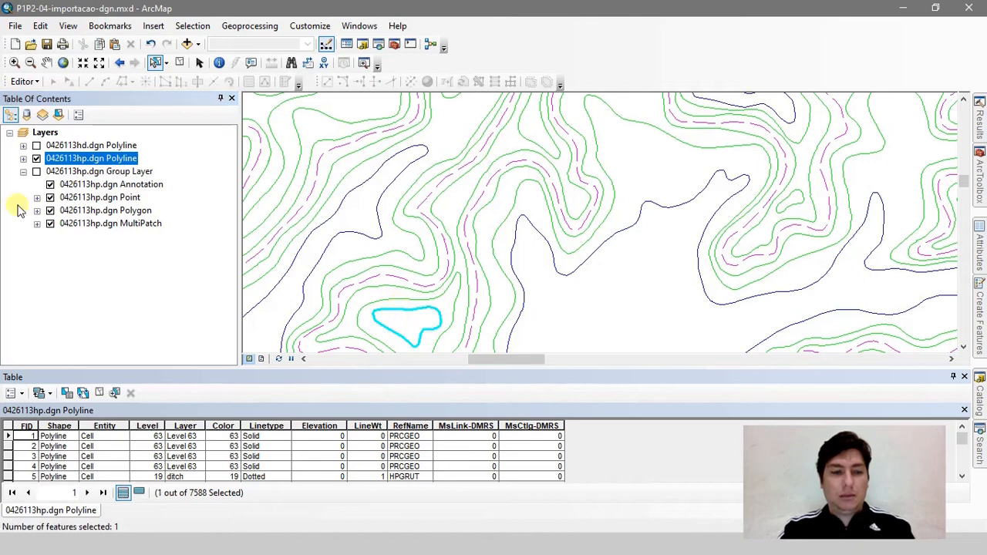
click(36, 171)
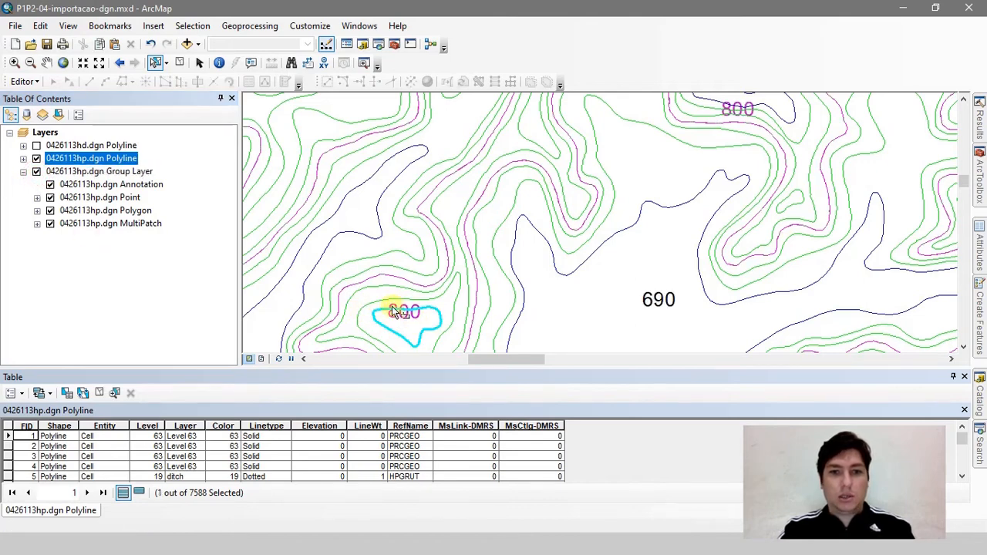
click(36, 172)
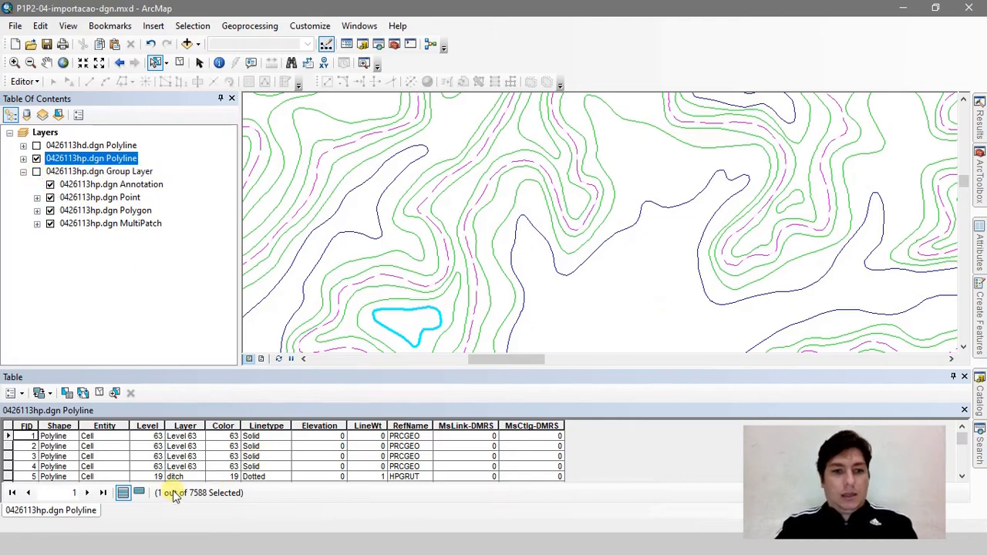
click(138, 493)
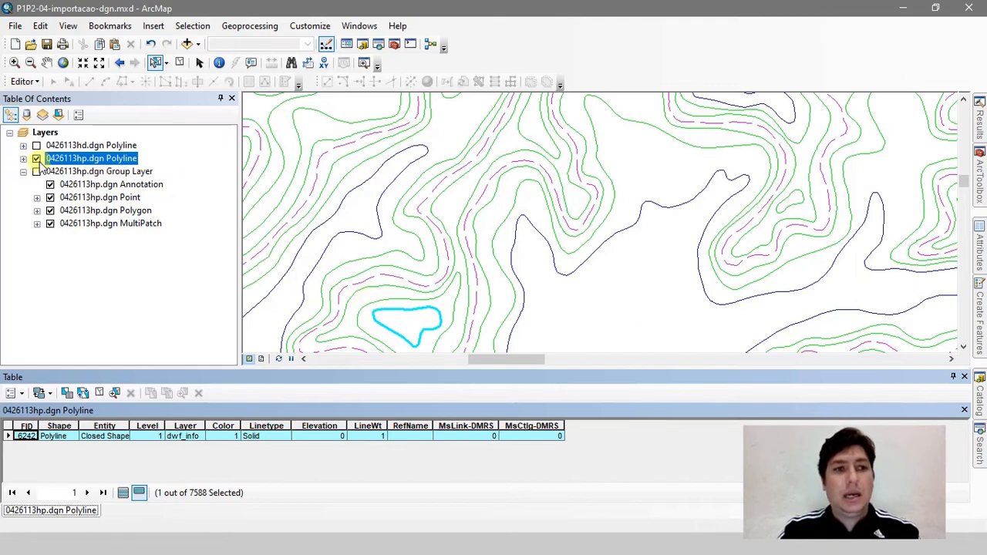
Step: Select the neighbouring solid and dashed contours one at a time and compare their level, color, linetype and elevation attributes
click(371, 299)
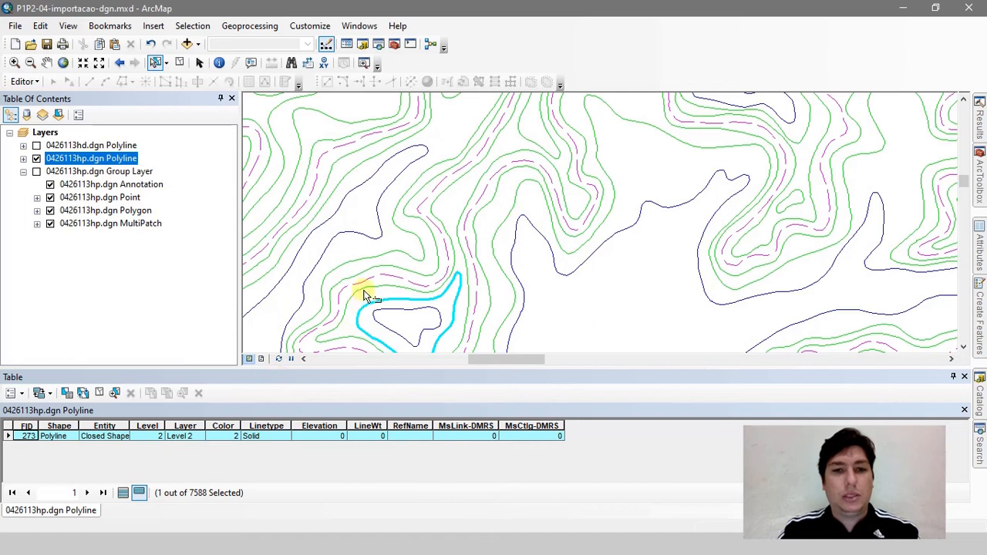
click(371, 282)
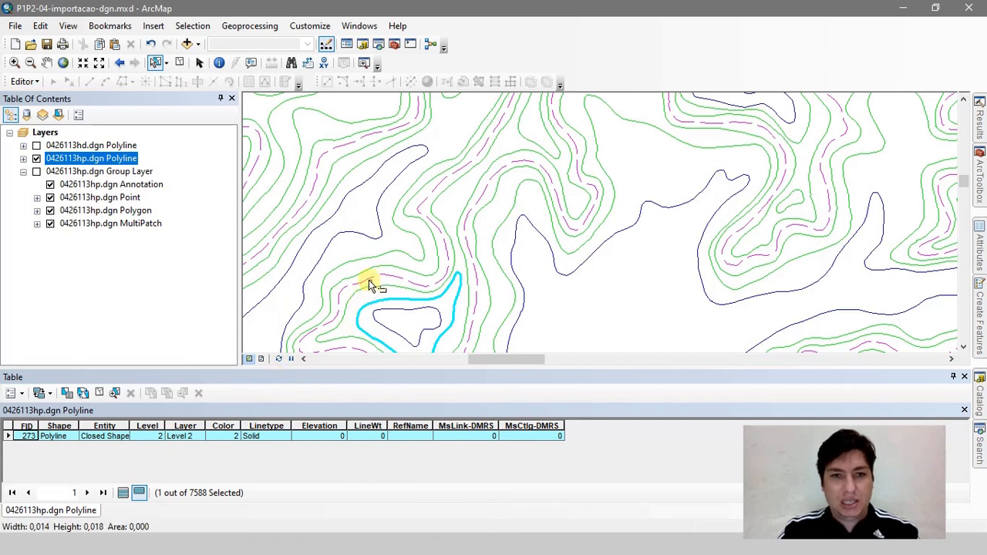
click(366, 278)
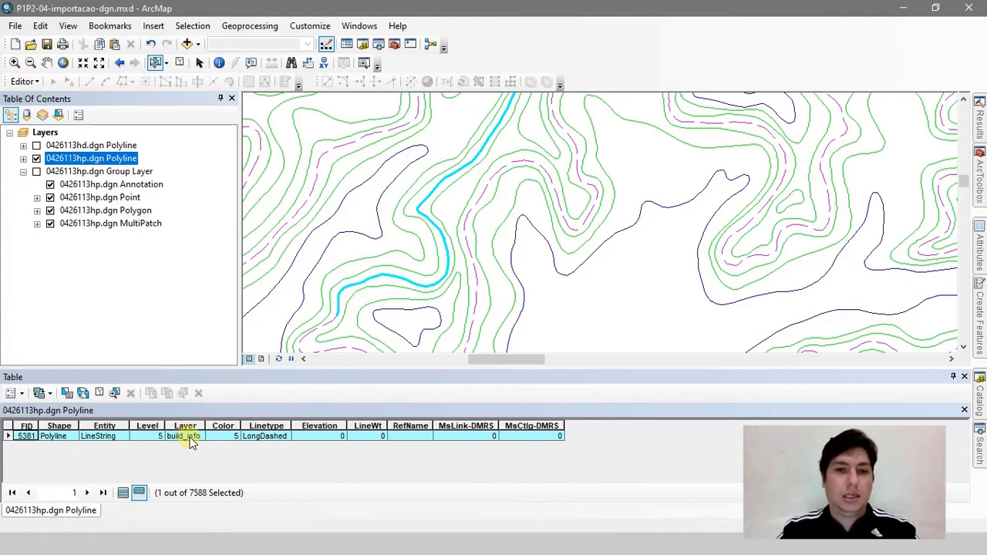
mouse_move(389, 324)
mouse_down()
mouse_move(386, 311)
mouse_move(376, 320)
mouse_up()
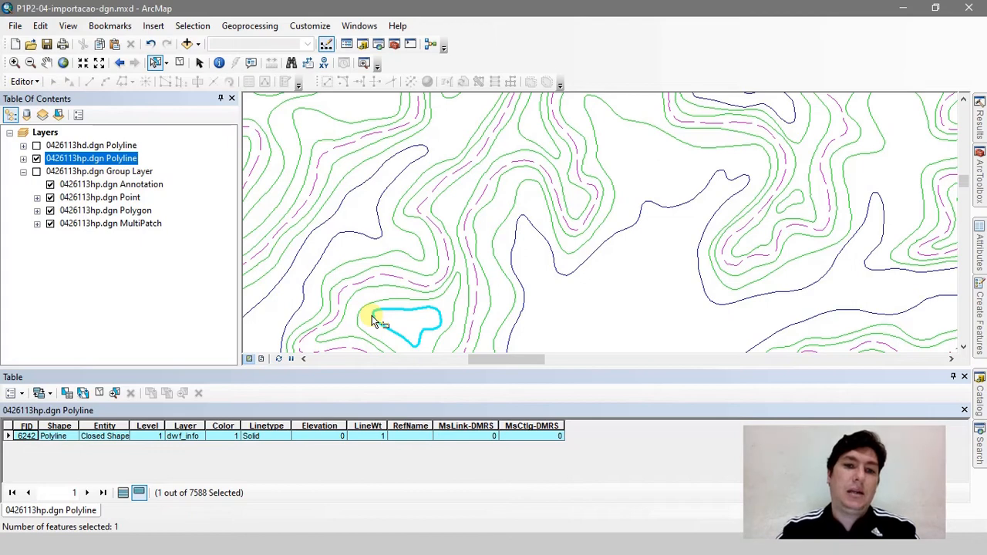
drag(361, 317, 345, 320)
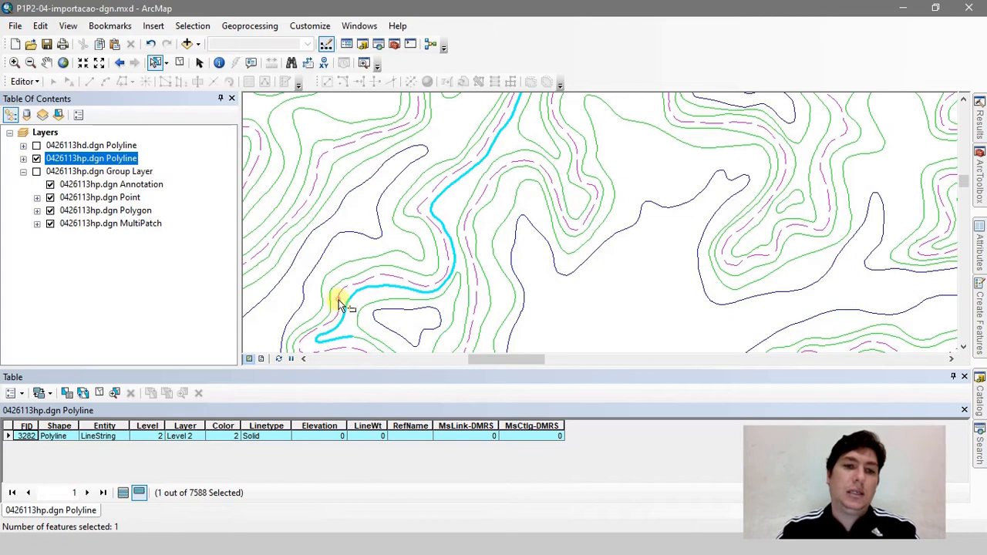
click(341, 305)
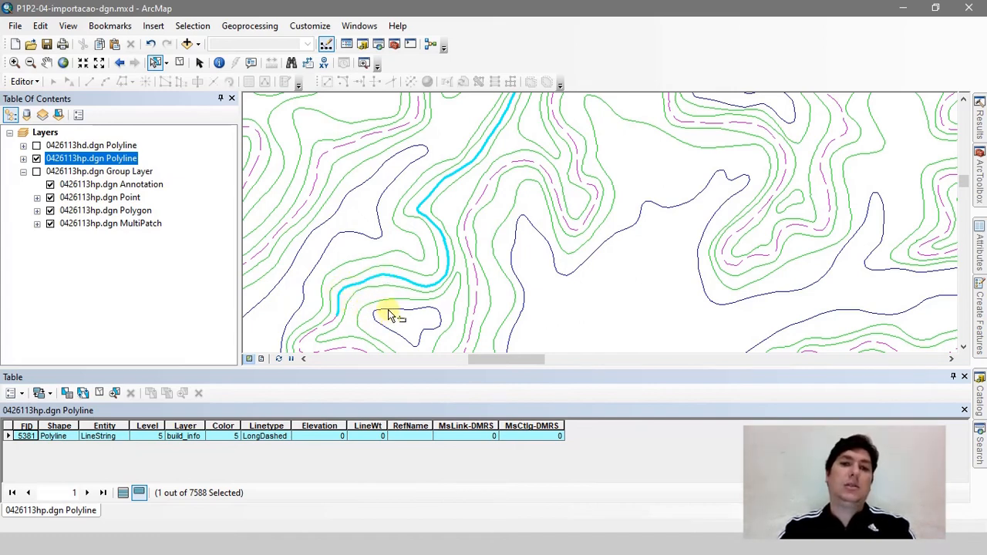
Step: Turn the 0426113hp.dgn Group Layer back on and turn off its Point, Polygon and MultiPatch sublayers
click(37, 172)
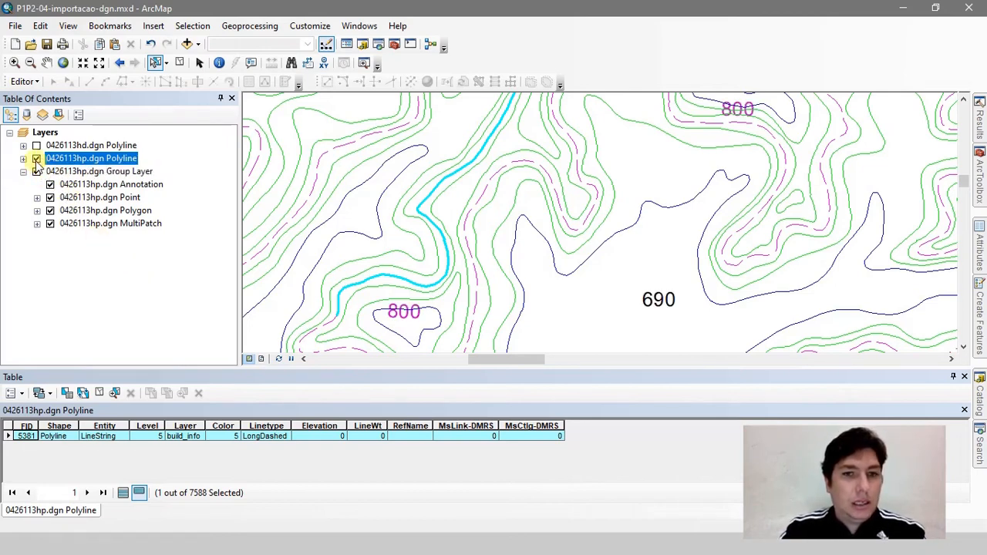
click(36, 159)
click(37, 159)
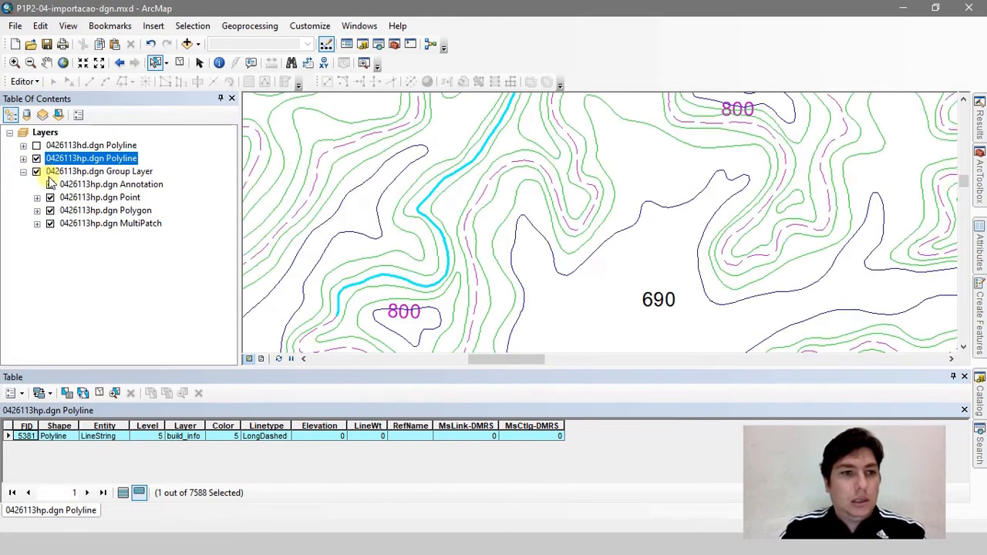
click(50, 197)
click(50, 211)
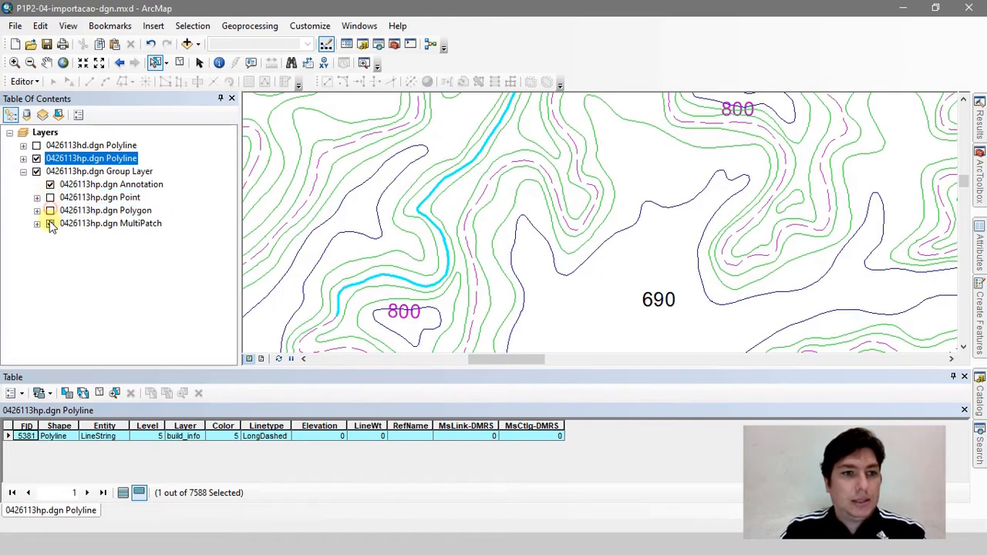
click(50, 223)
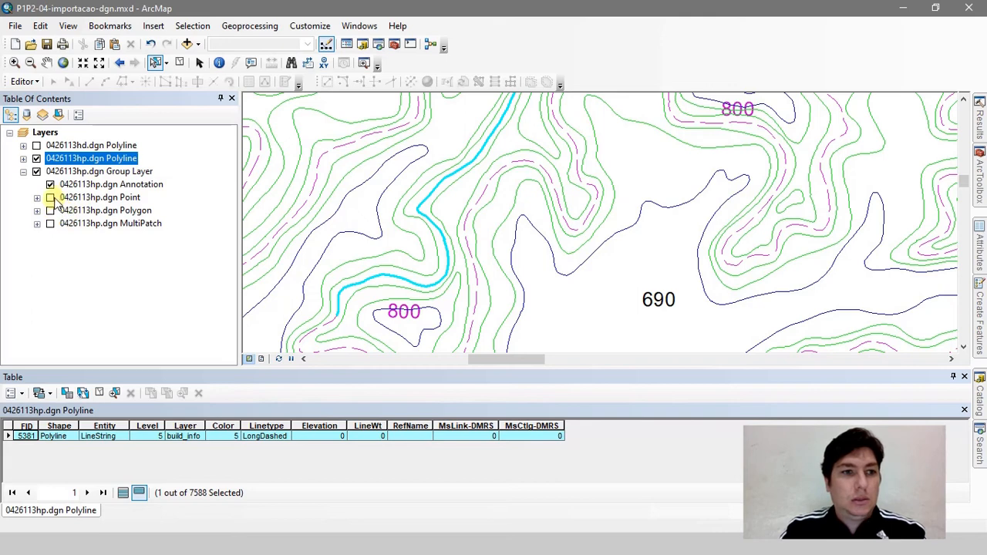
Step: View the elevation annotations without the contours, turn the 0426113hp.dgn Polyline layer back on, and inspect the 690 label
click(36, 159)
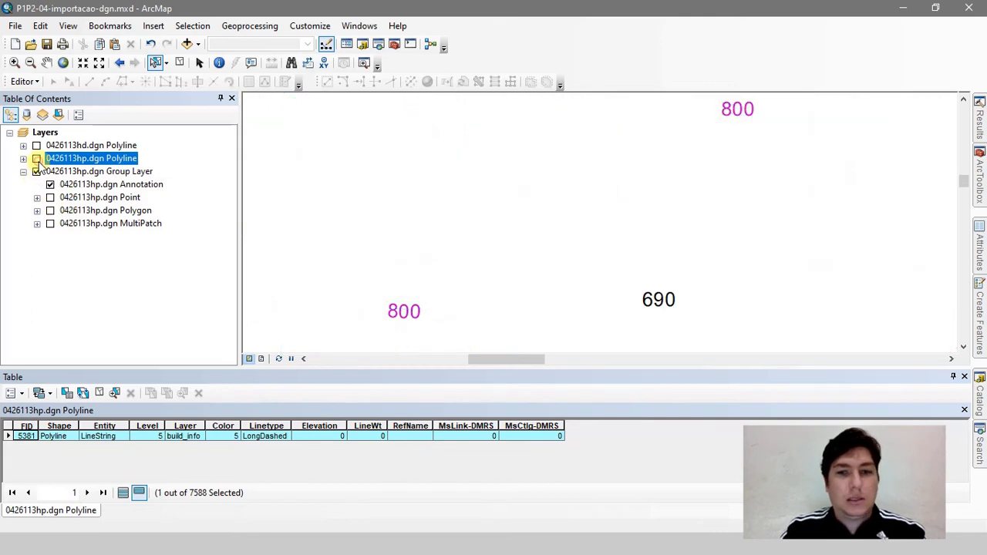
scroll(677, 240, down, 4)
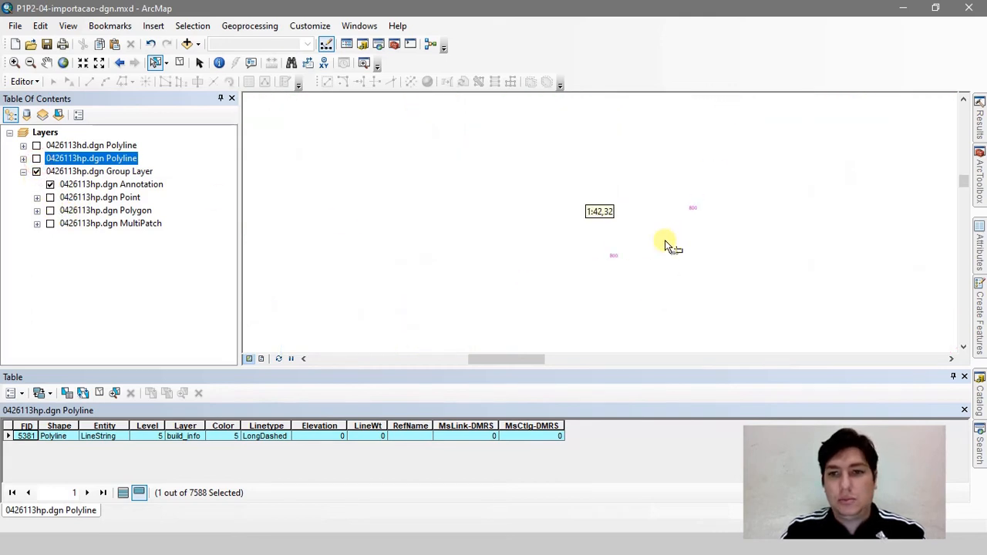
click(37, 159)
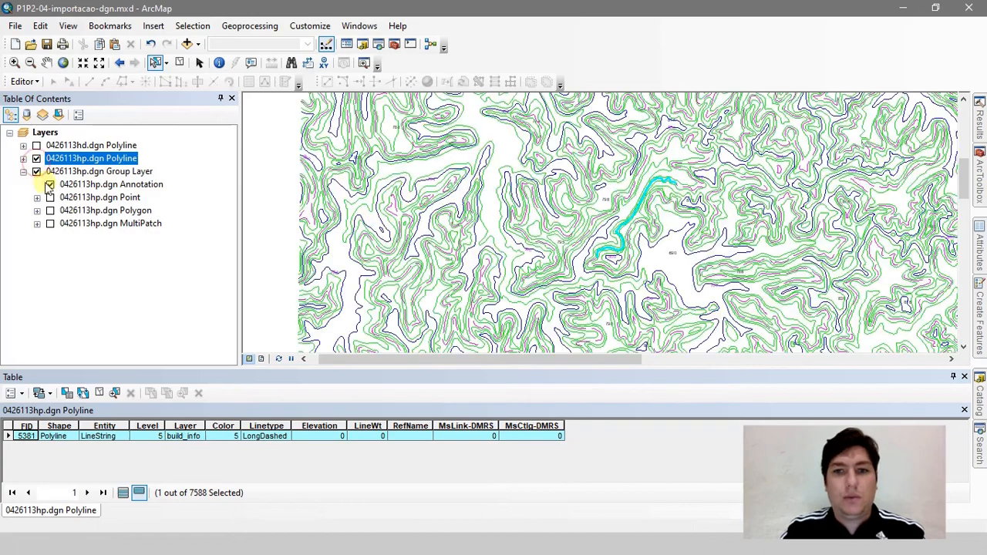
scroll(676, 255, up, 5)
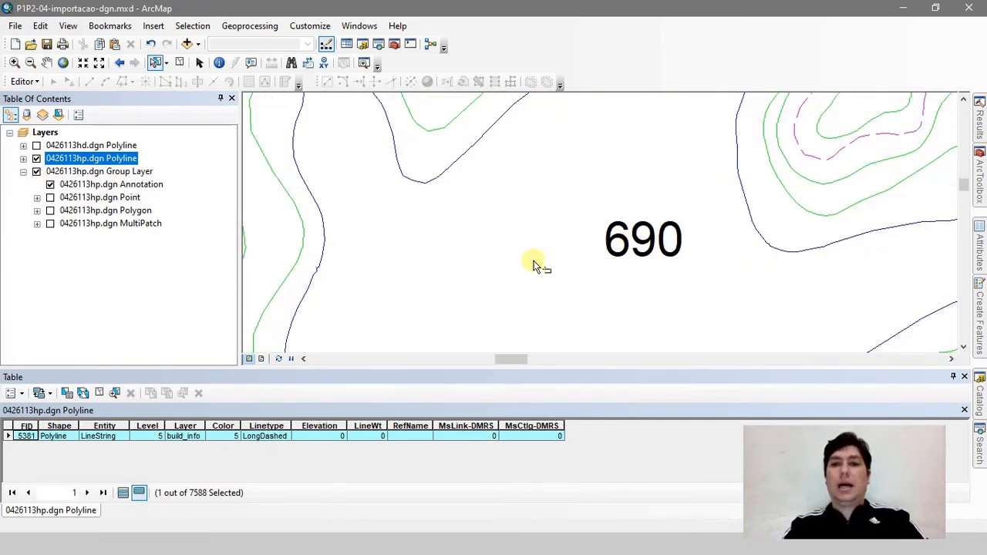
Step: Move the 0426113hp.dgn Annotation layer out of its group layer, and turn off both it and the 0426113hp.dgn Polyline layer
scroll(573, 274, down, 3)
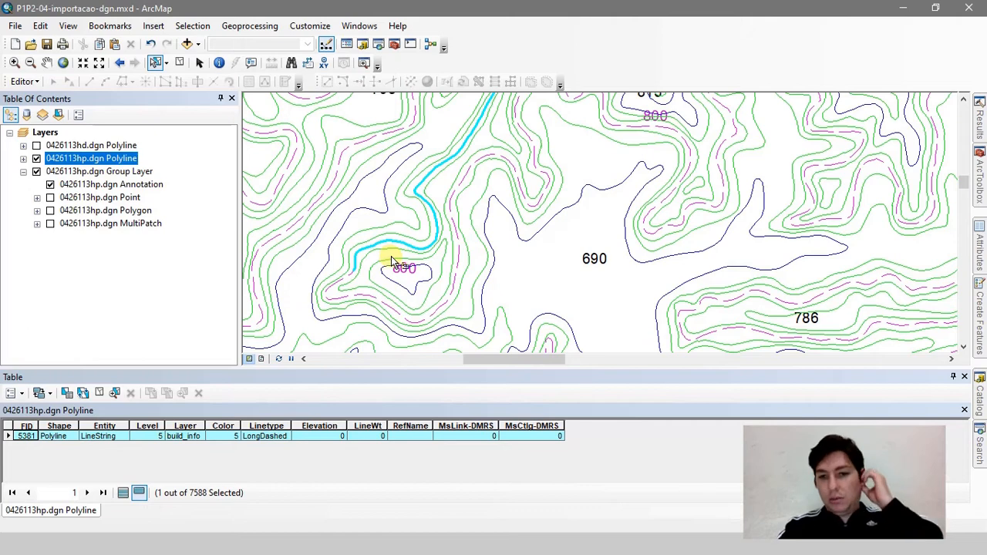
drag(86, 193, 82, 179)
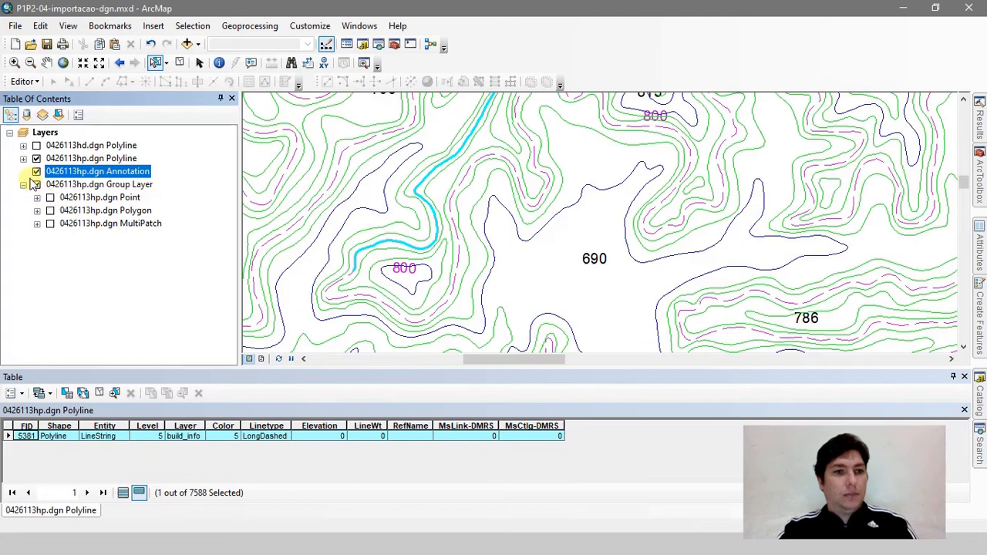
click(36, 171)
click(36, 158)
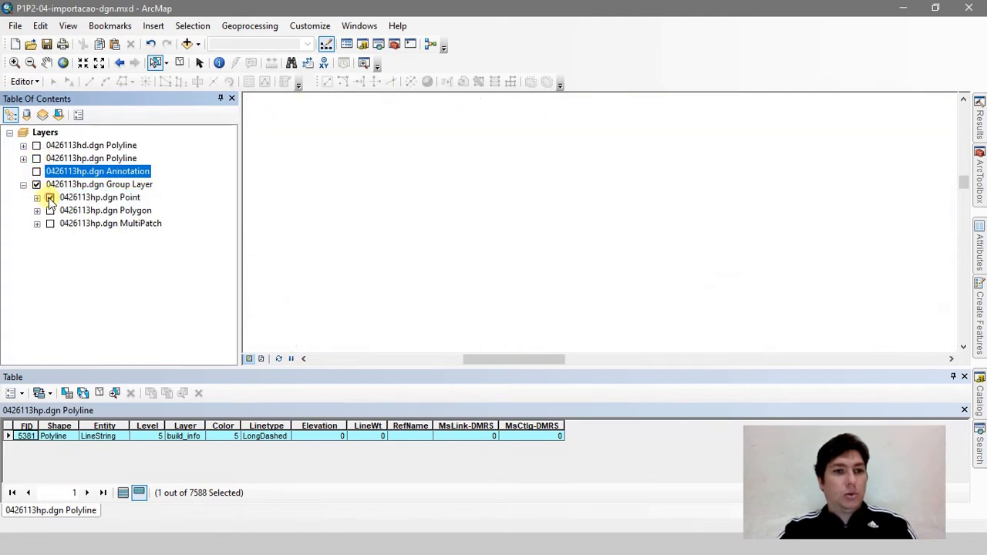
Step: Check the 0426113hp.dgn Point sublayer and the Polygon sublayer one at a time, comparing them with the polyline contours
click(51, 197)
scroll(480, 247, up, 1)
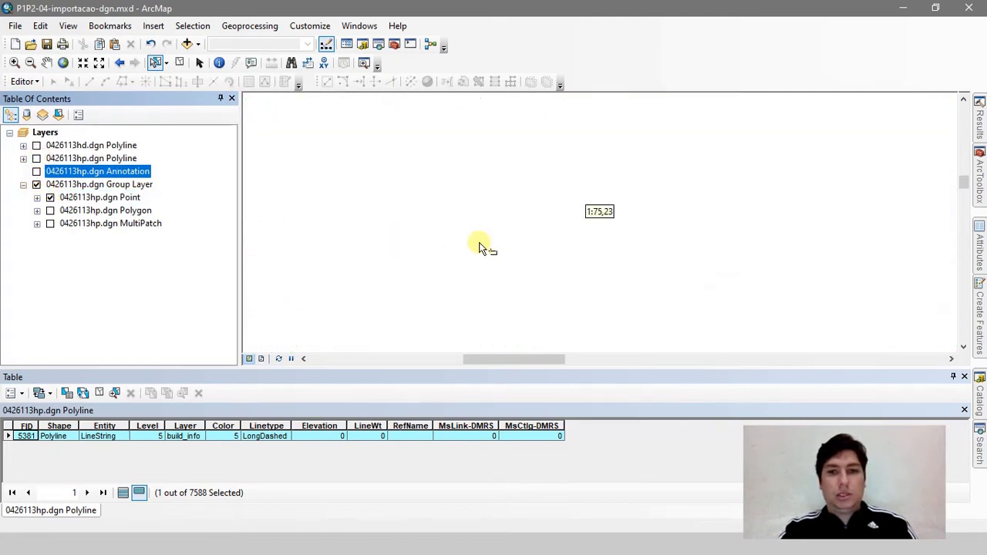
click(36, 158)
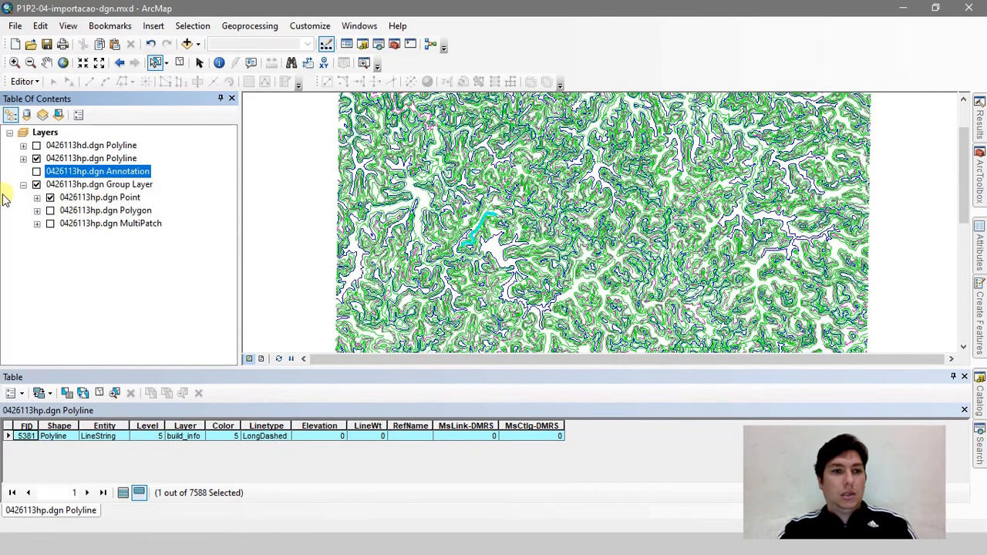
click(51, 197)
click(50, 210)
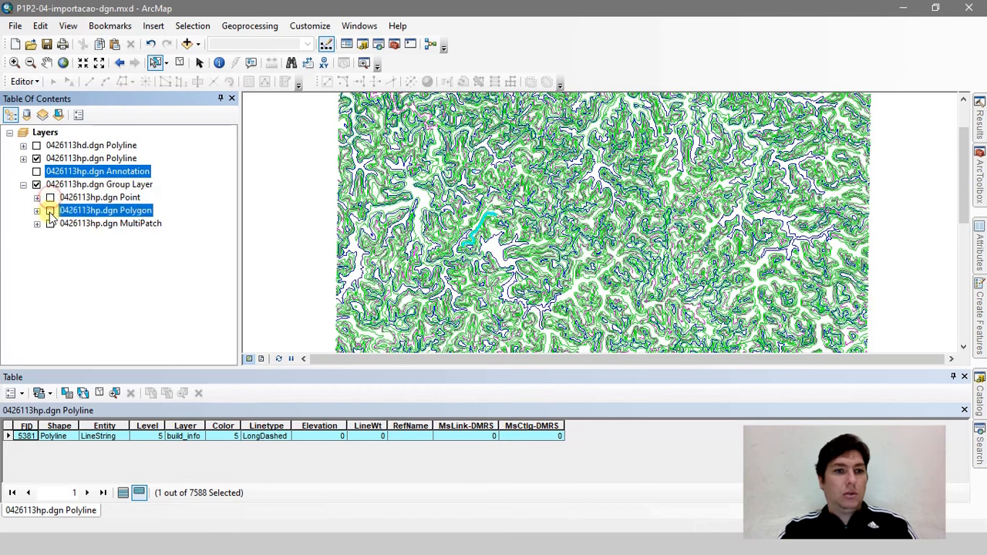
click(36, 158)
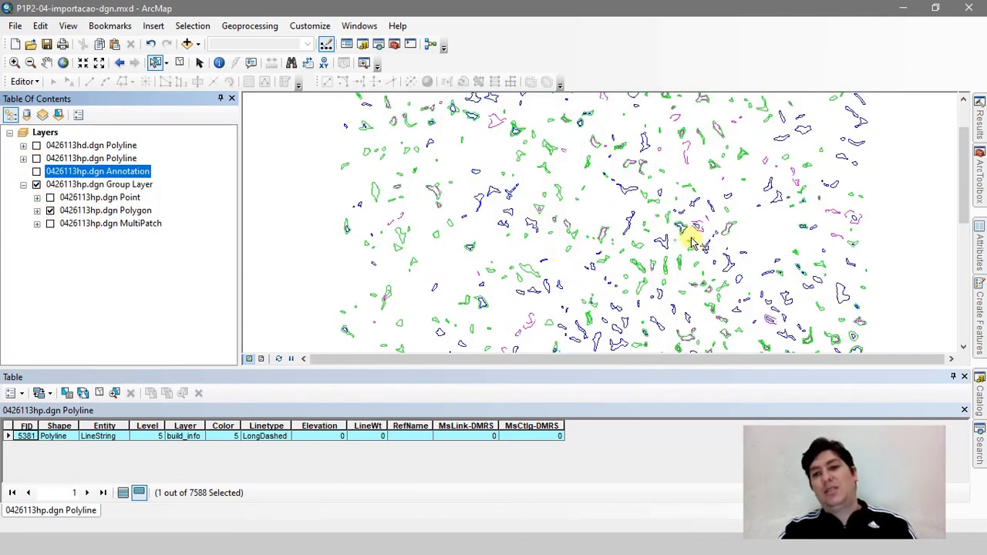
Step: Check the 0426113hp.dgn MultiPatch sublayer alone and remove the 0426113hp.dgn Group Layer from the map
click(50, 210)
click(50, 224)
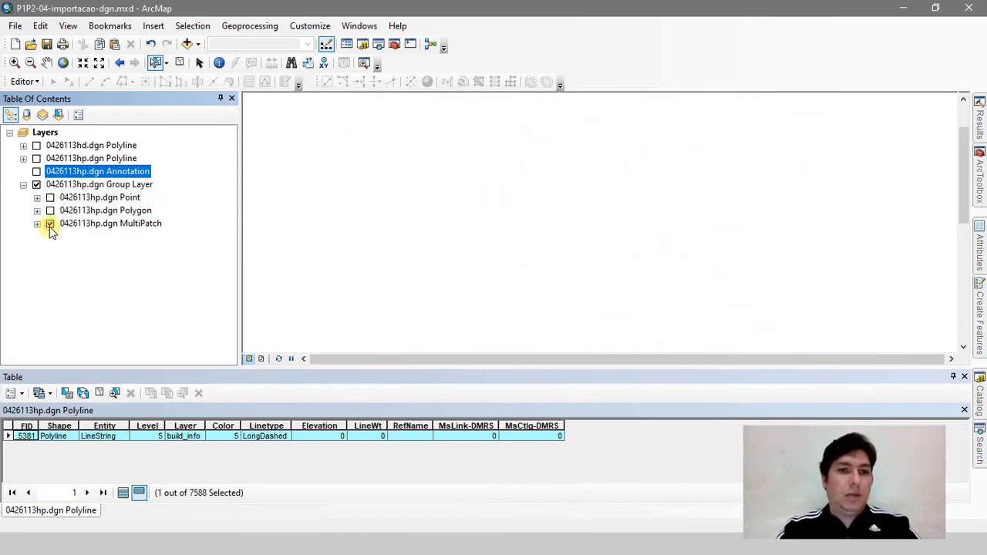
right_click(77, 189)
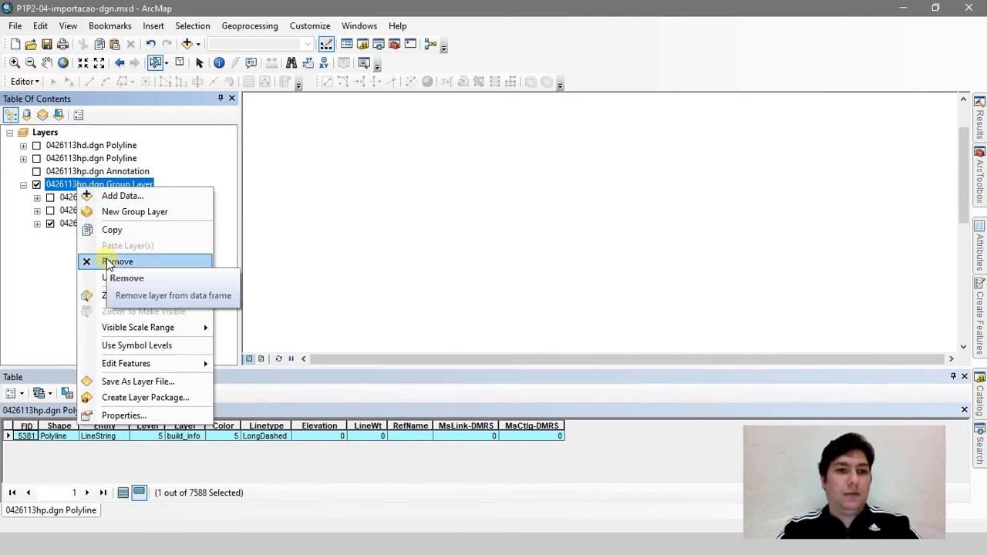
click(111, 263)
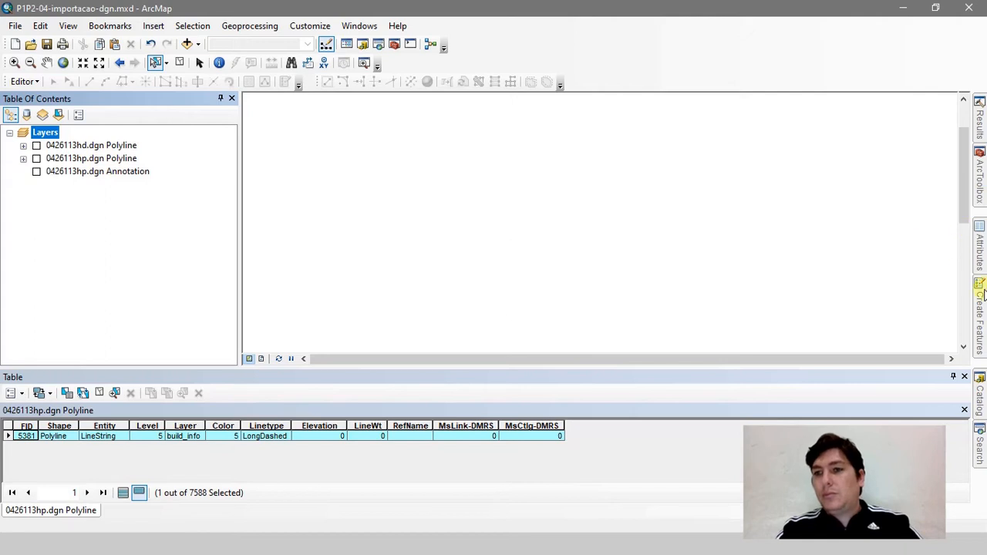
Step: Add 0426113lc.dgn from the vicosa26113 folder to the map and accept the unknown spatial reference warning
click(980, 396)
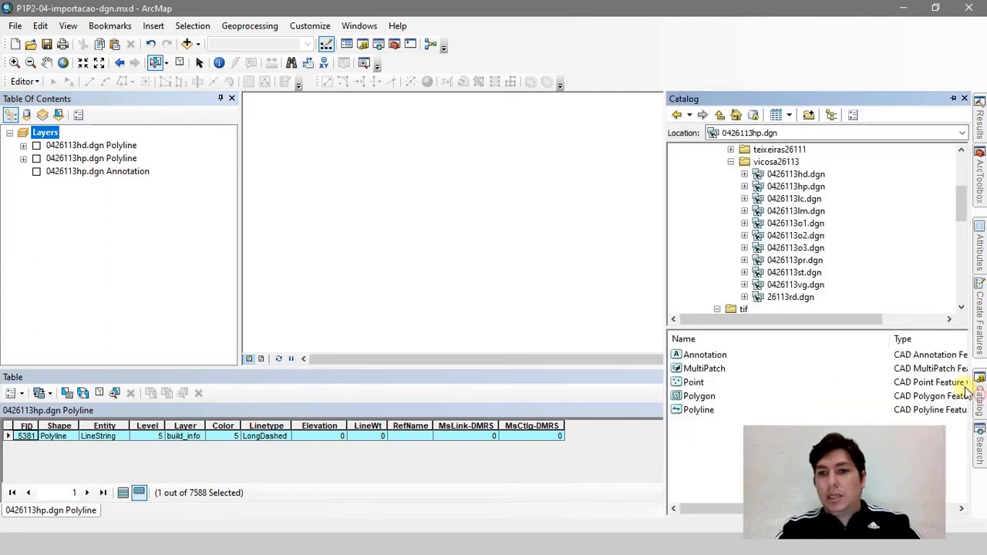
click(795, 201)
drag(794, 199, 197, 252)
click(602, 343)
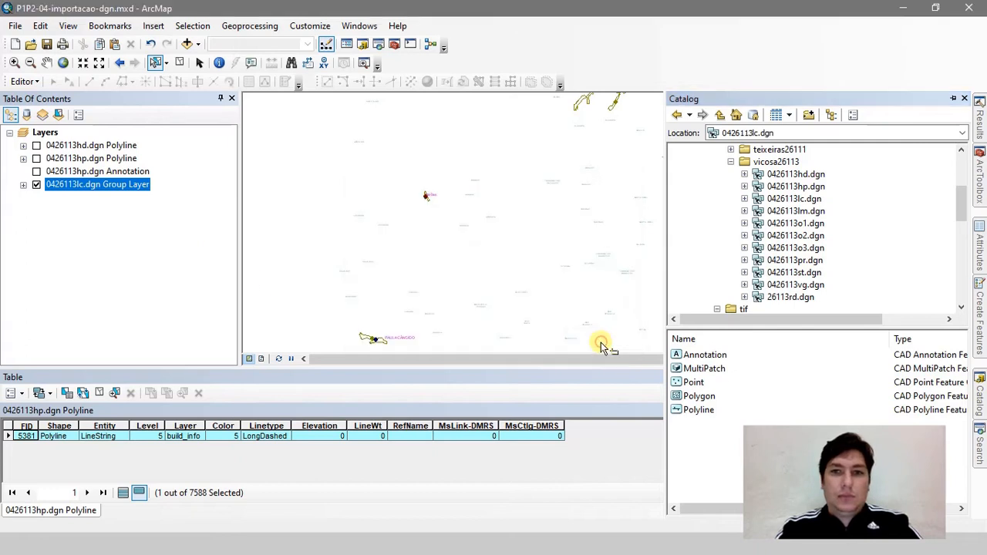
Step: Examine the locality names, urban outlines and point symbols of the 0426113lc.dgn layer, especially around Viçosa
drag(617, 242, 553, 245)
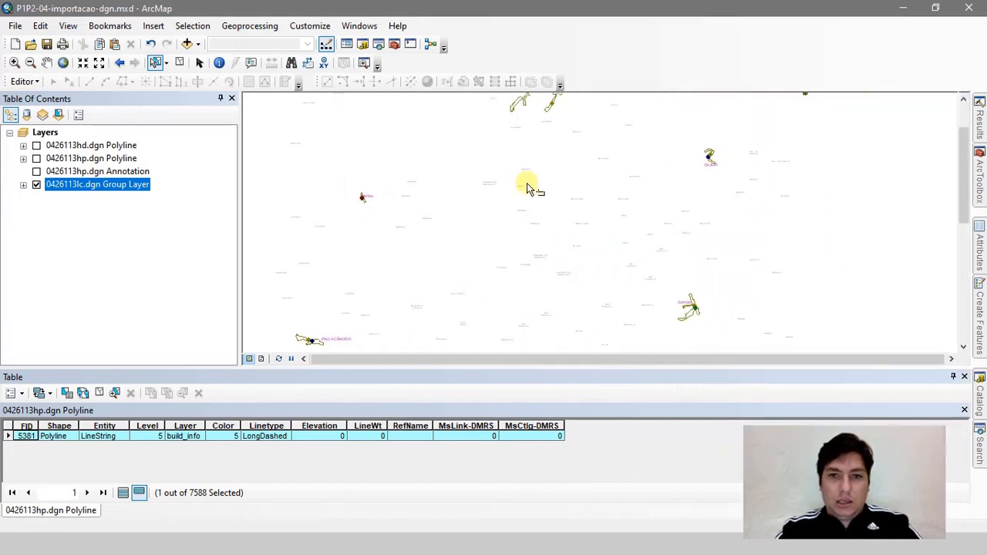
scroll(527, 182, down, 3)
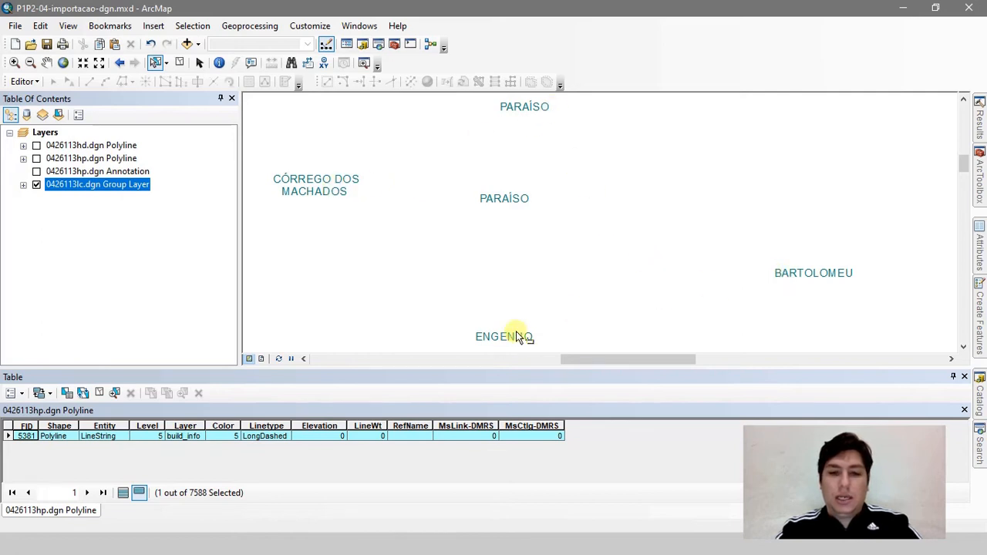
scroll(524, 328, up, 3)
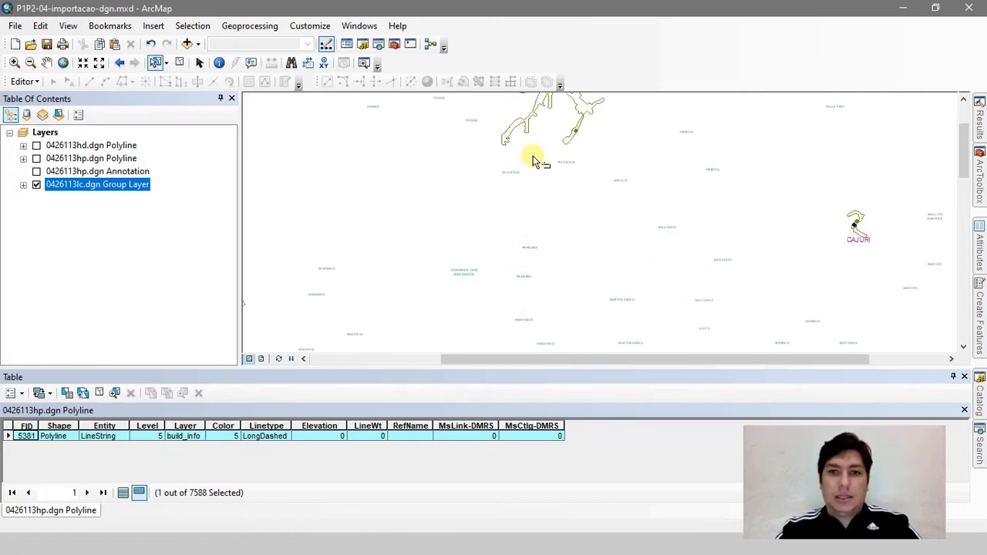
scroll(533, 156, down, 4)
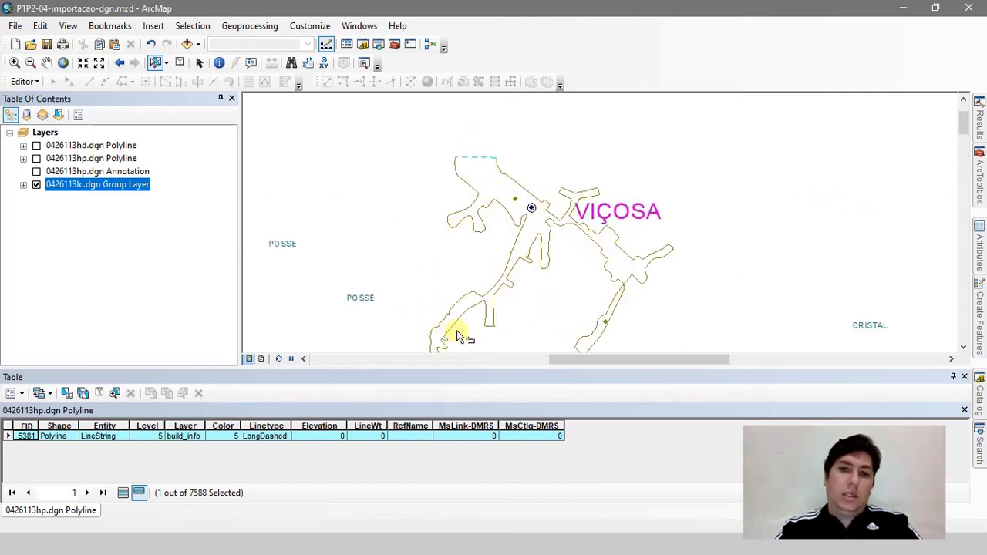
drag(594, 289, 536, 252)
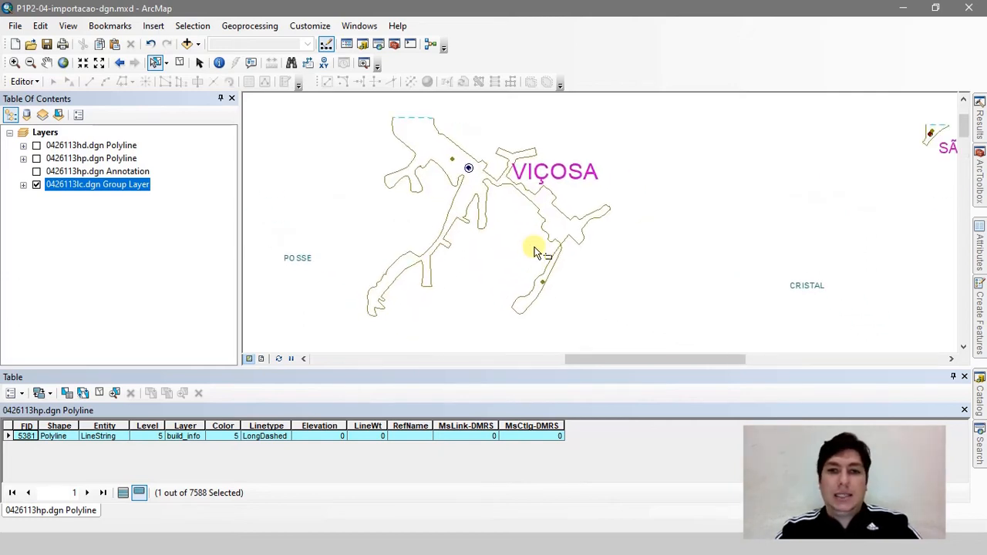
scroll(564, 263, up, 3)
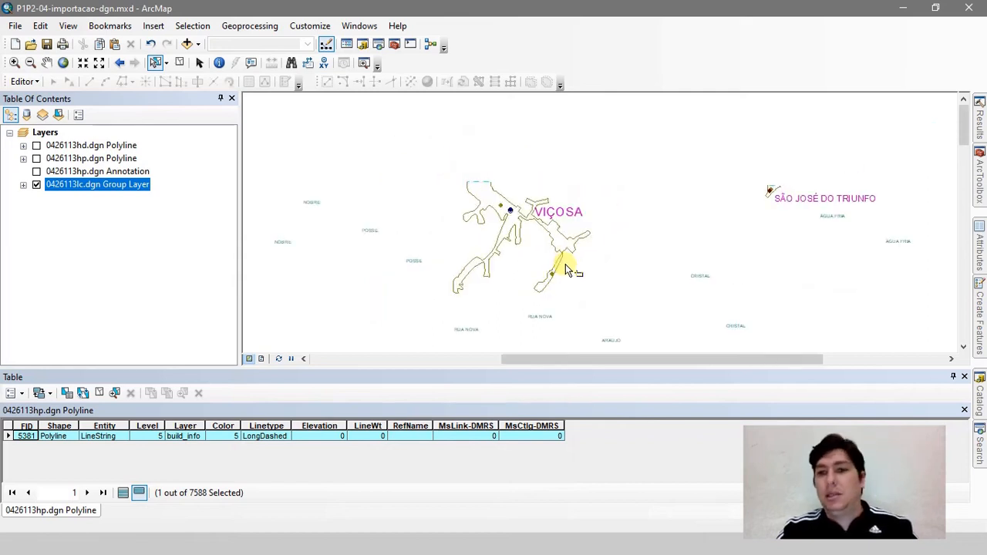
scroll(565, 264, up, 2)
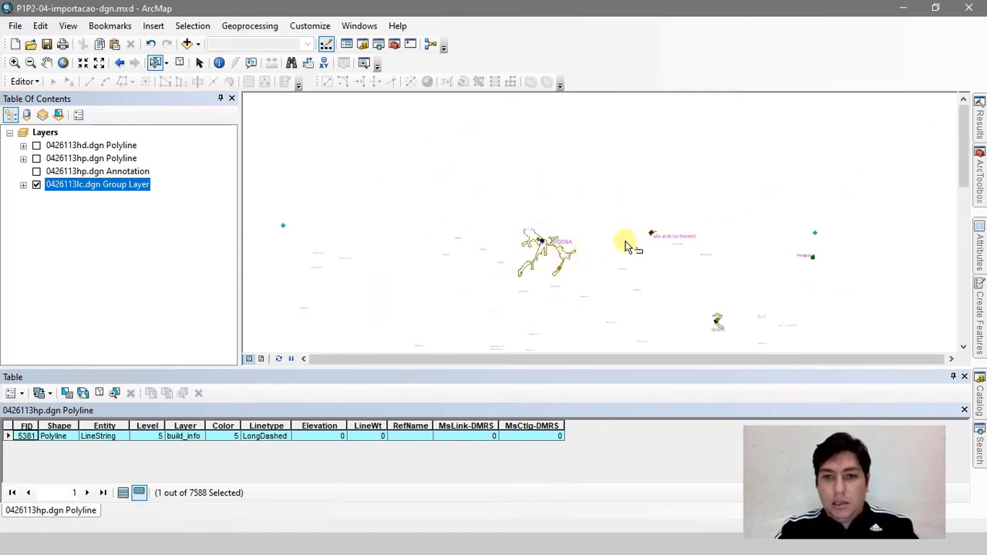
scroll(639, 242, down, 4)
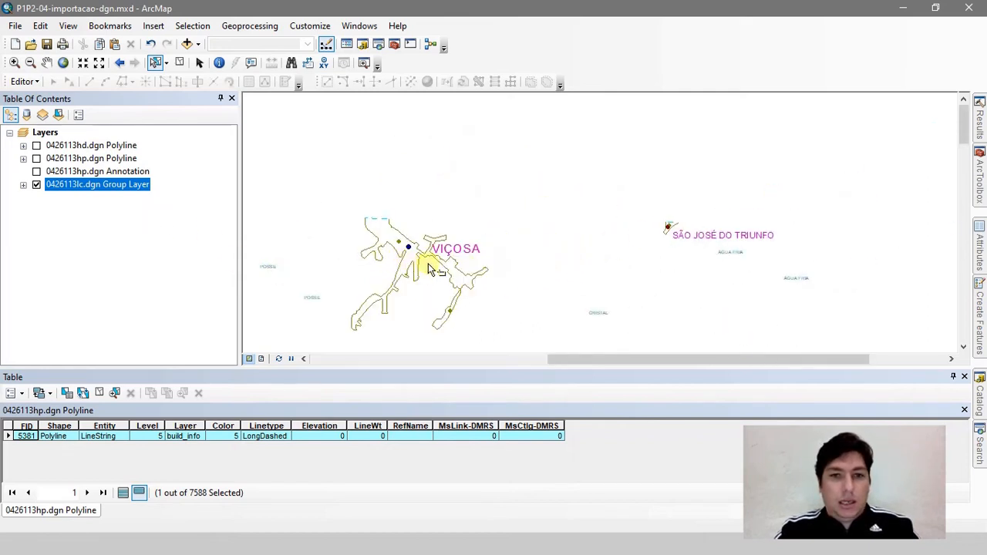
Step: Turn off the 0426113lc.dgn Point, Polyline, Polygon and MultiPatch sublayers and move its Annotation layer out of the group
click(23, 185)
click(50, 210)
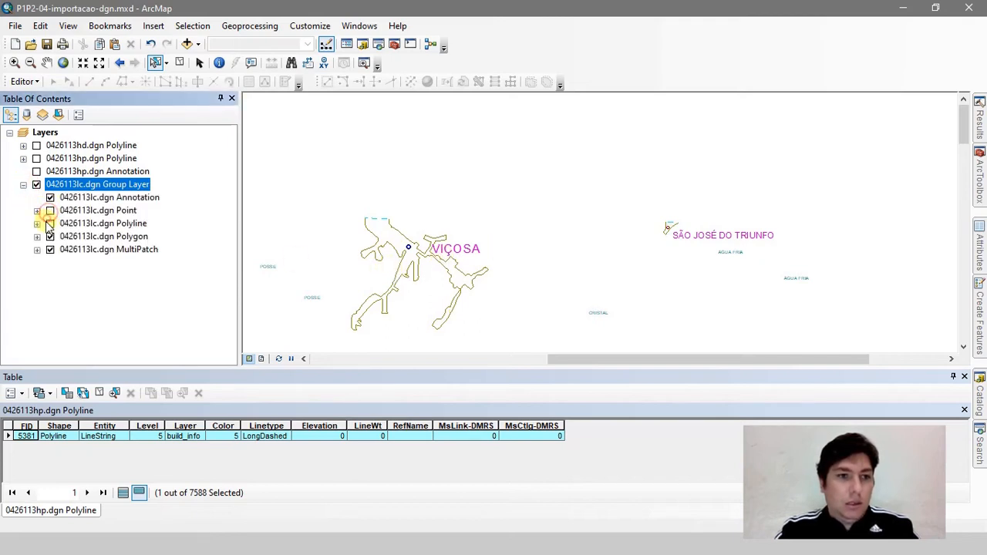
click(49, 224)
click(49, 237)
click(49, 250)
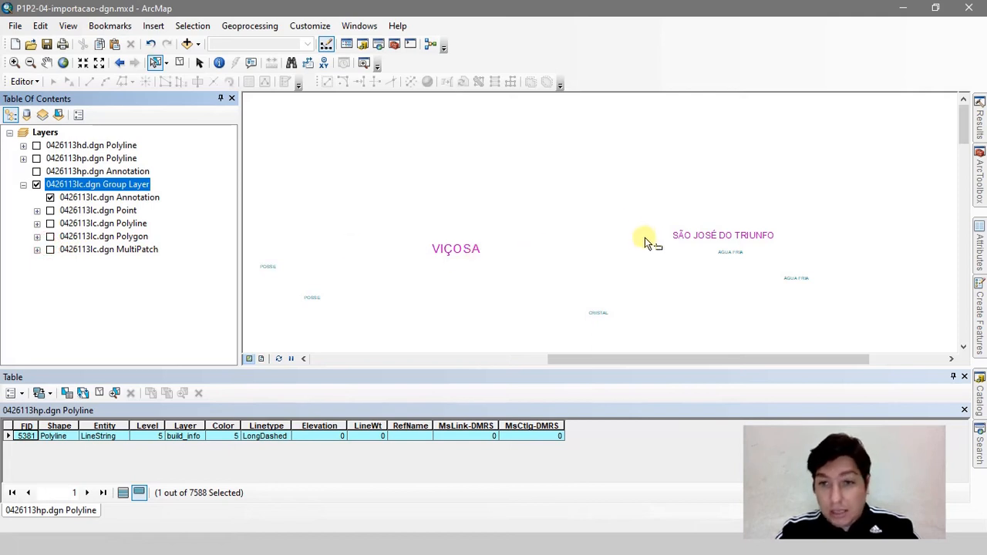
drag(68, 197, 74, 188)
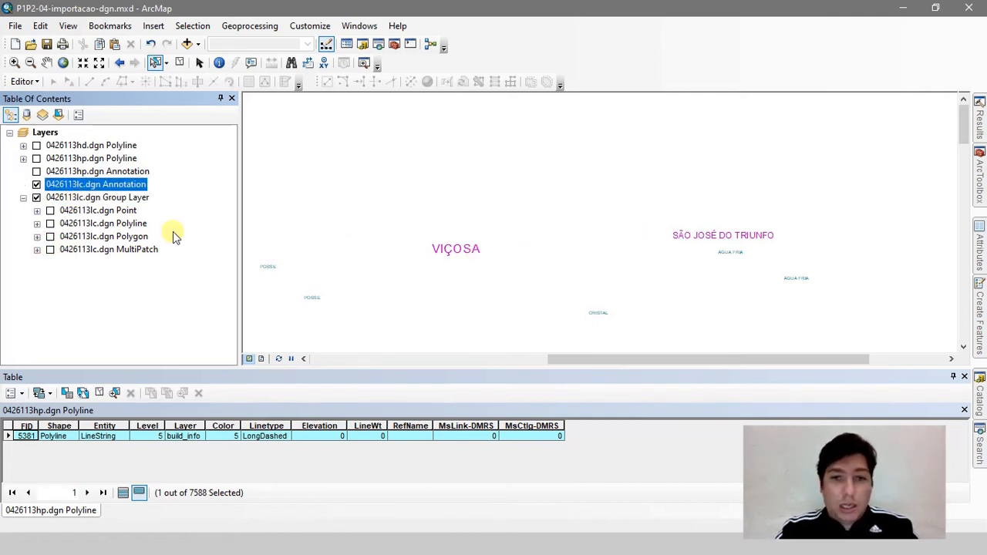
drag(643, 300, 523, 139)
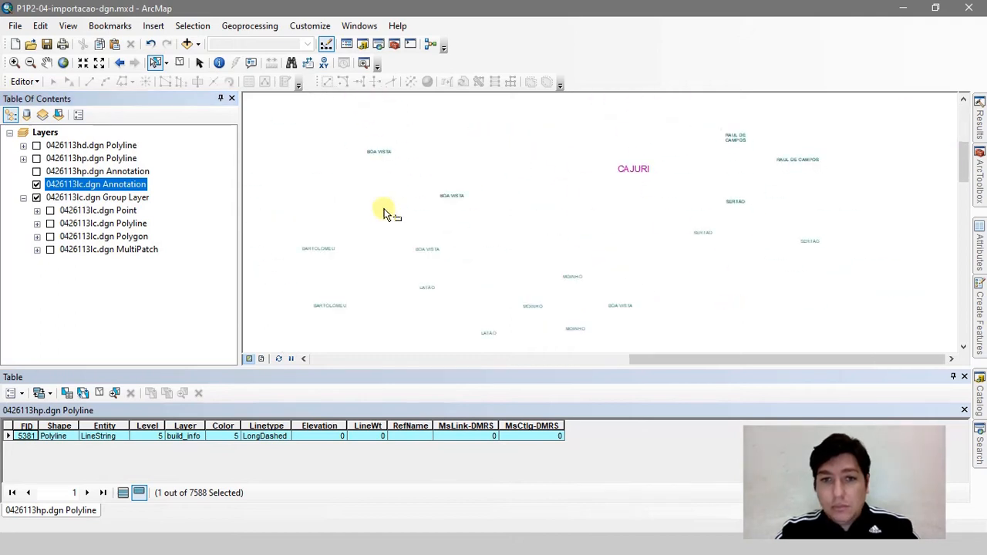
Step: Turn off the 0426113lc.dgn Annotation layer and view the group's Polyline sublayer on its own
click(36, 197)
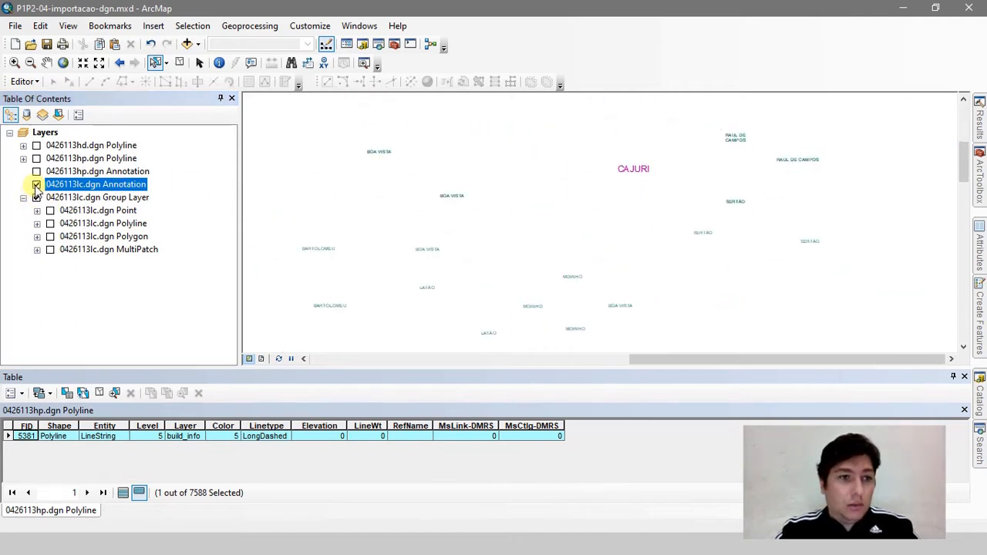
click(36, 185)
click(50, 211)
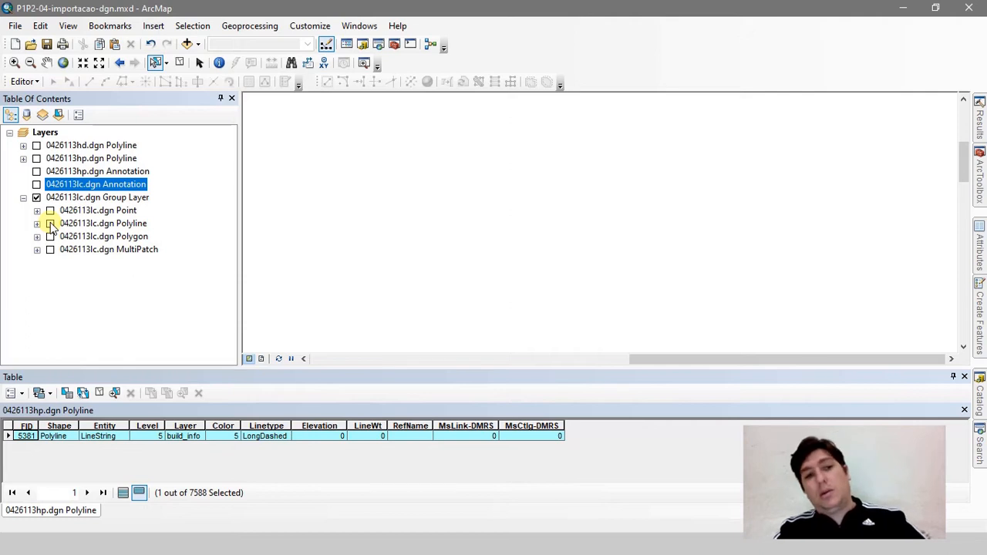
click(50, 223)
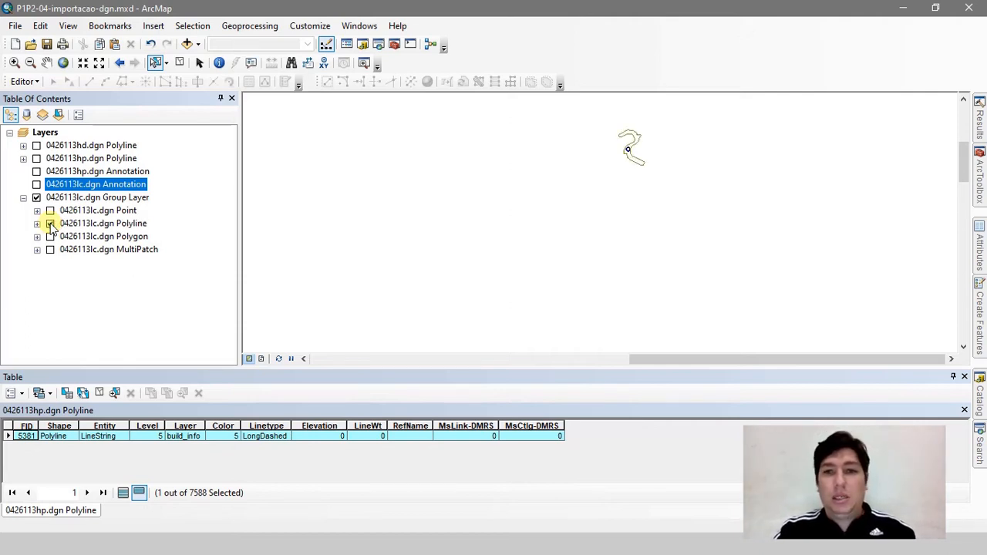
Step: View the 0426113lc.dgn Polygon sublayer on its own and remove the 0426113lc.dgn Group Layer from the map
click(50, 224)
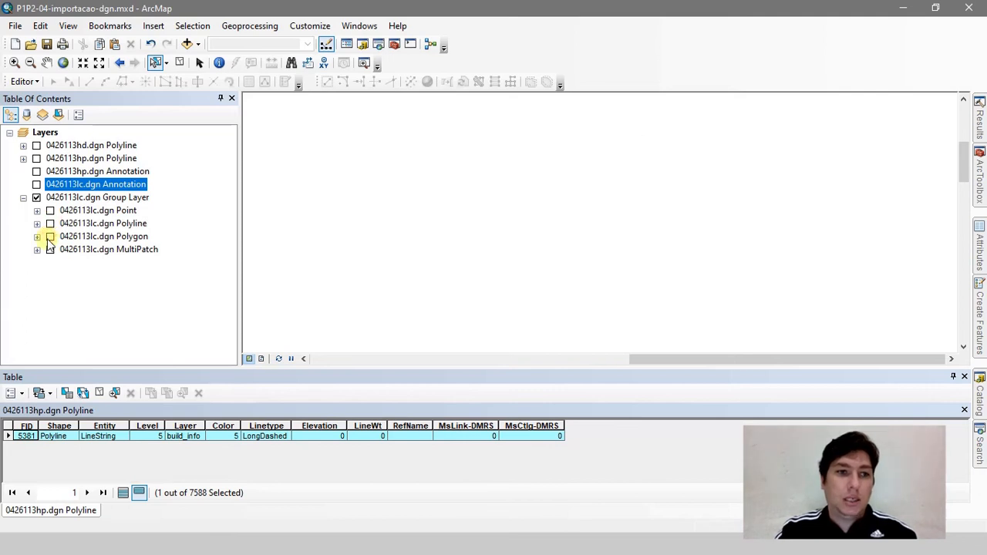
click(51, 237)
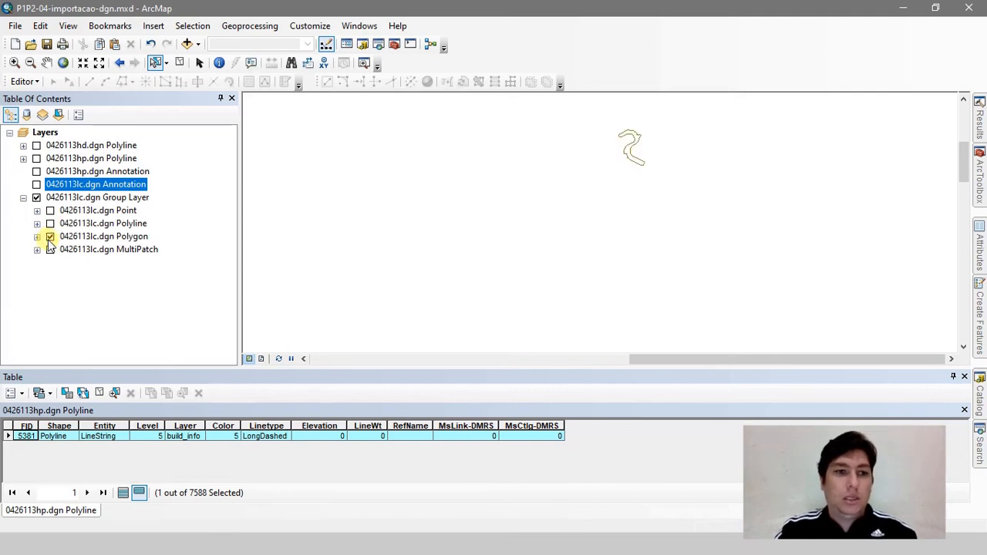
right_click(65, 198)
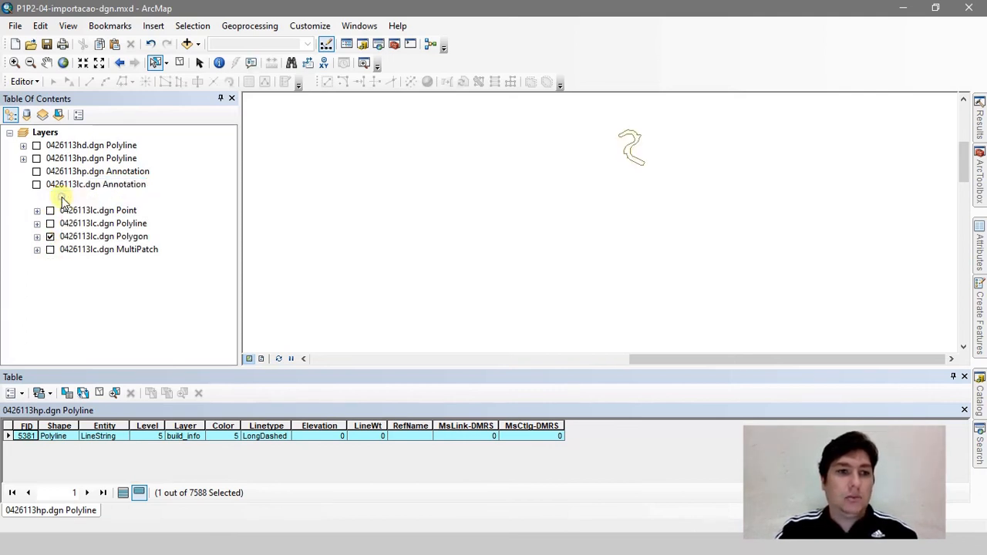
click(98, 272)
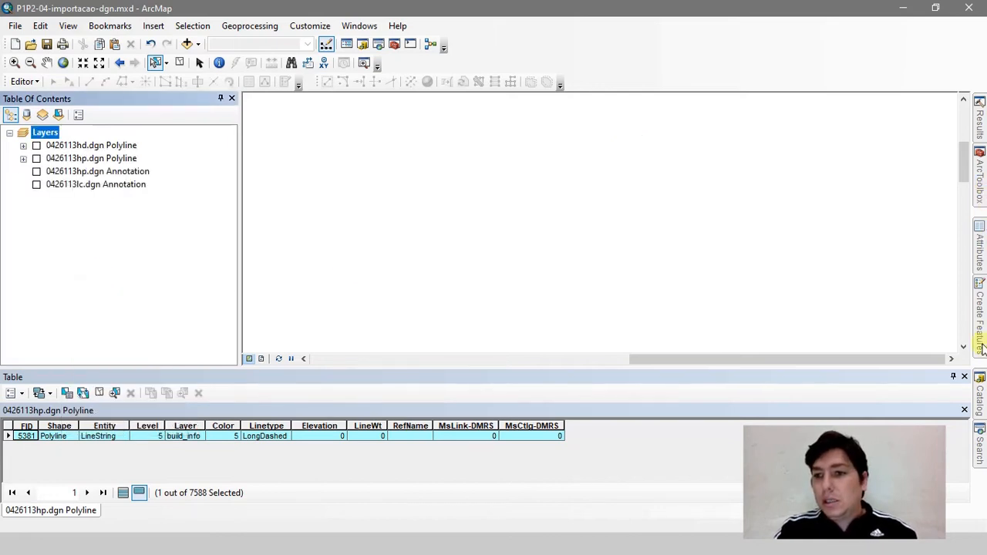
Step: Add 0426113lm.dgn from the vicosa26113 folder, accept the unknown spatial reference warning, and view the full extent of its boundary lines
click(981, 412)
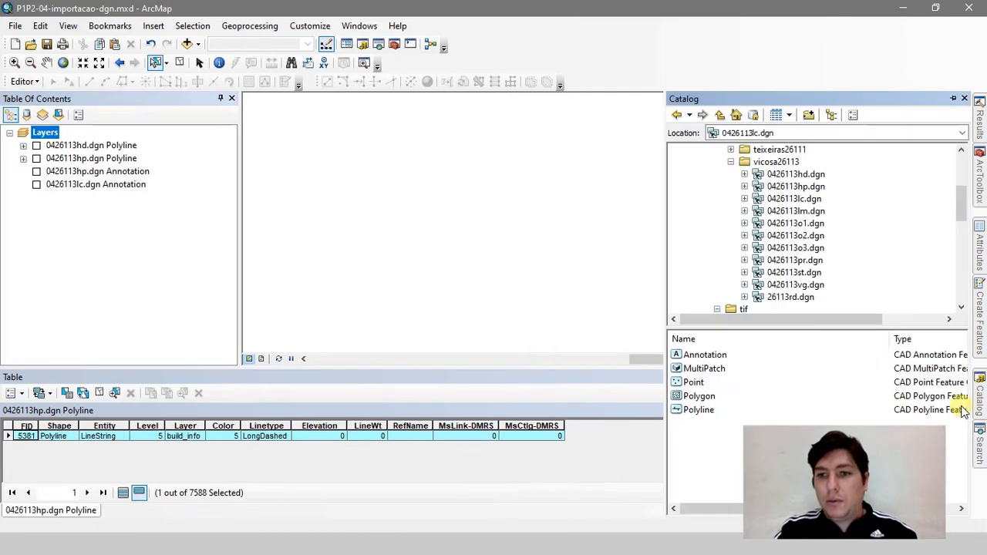
click(810, 213)
drag(812, 219, 185, 266)
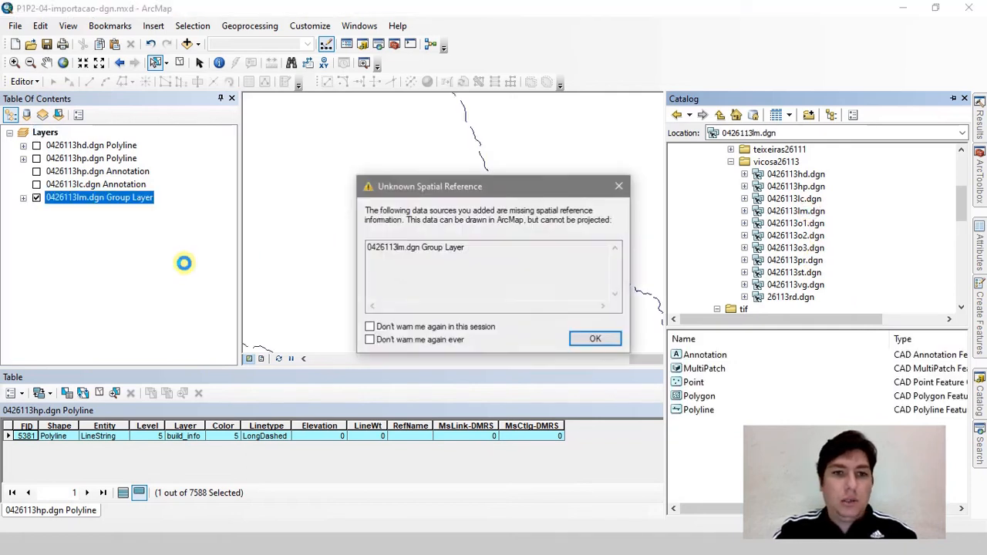
click(594, 340)
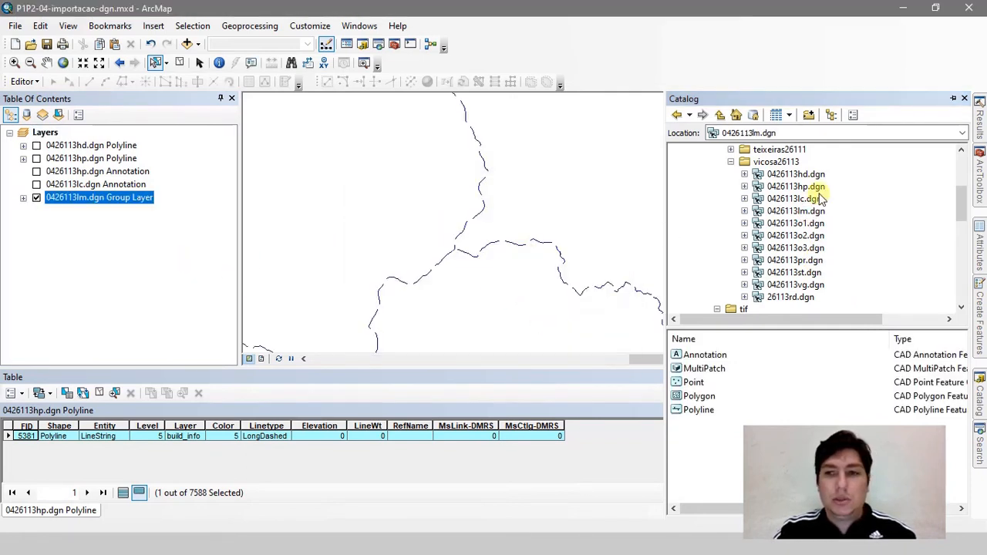
click(506, 241)
scroll(504, 238, down, 3)
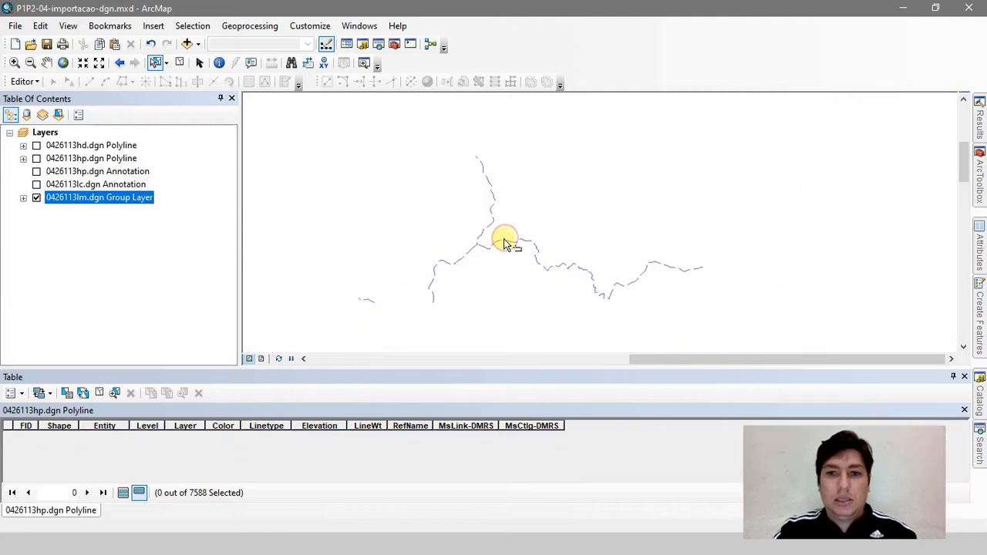
Step: Turn off the Annotation, Point, Polyline and MultiPatch sublayers of 0426113lm.dgn, leaving only its Polygon sublayer on
drag(447, 268, 515, 156)
scroll(503, 255, down, 1)
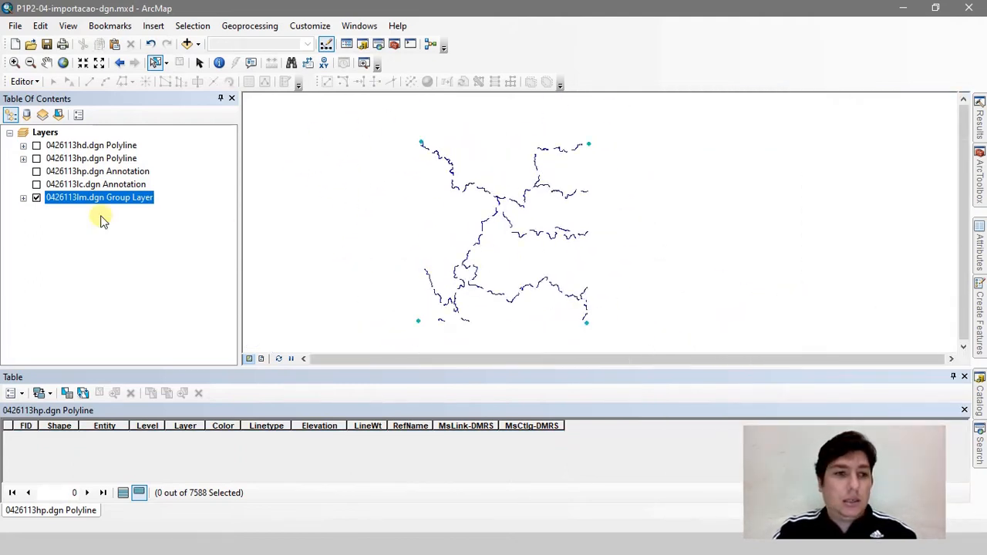
click(23, 198)
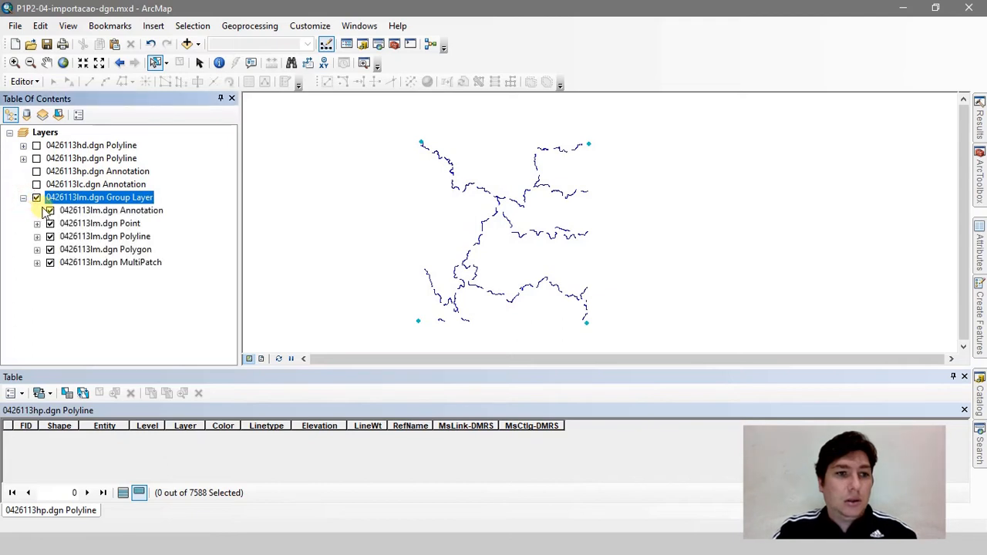
click(49, 212)
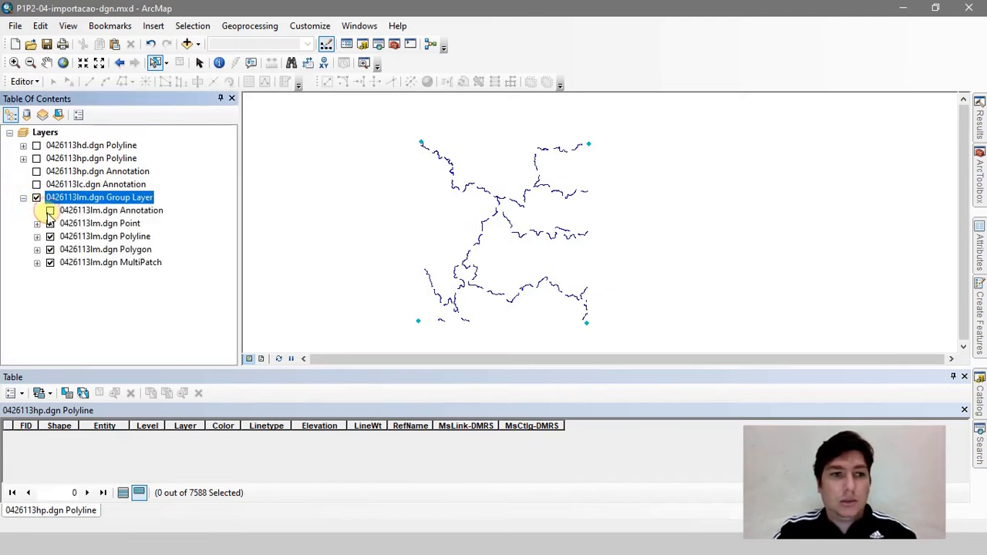
click(50, 224)
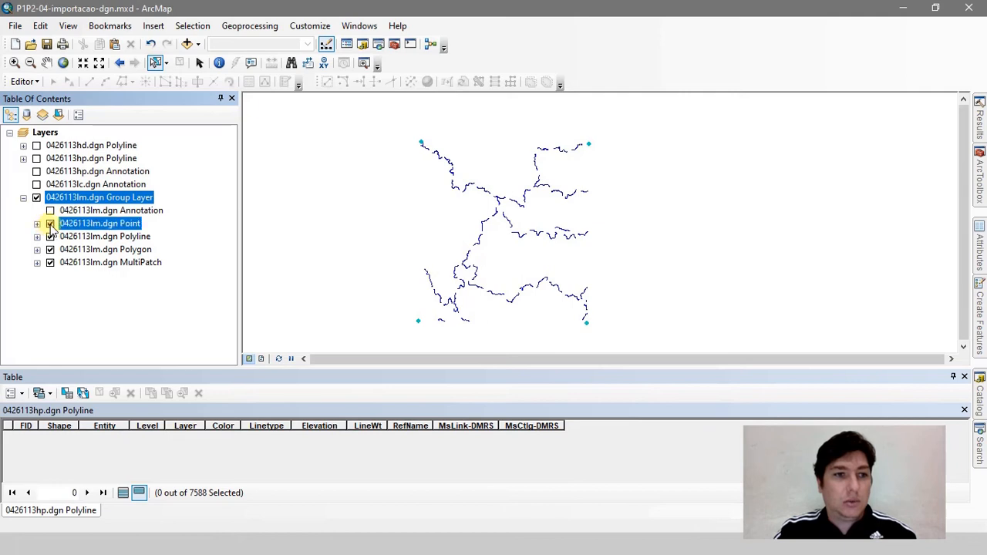
click(50, 224)
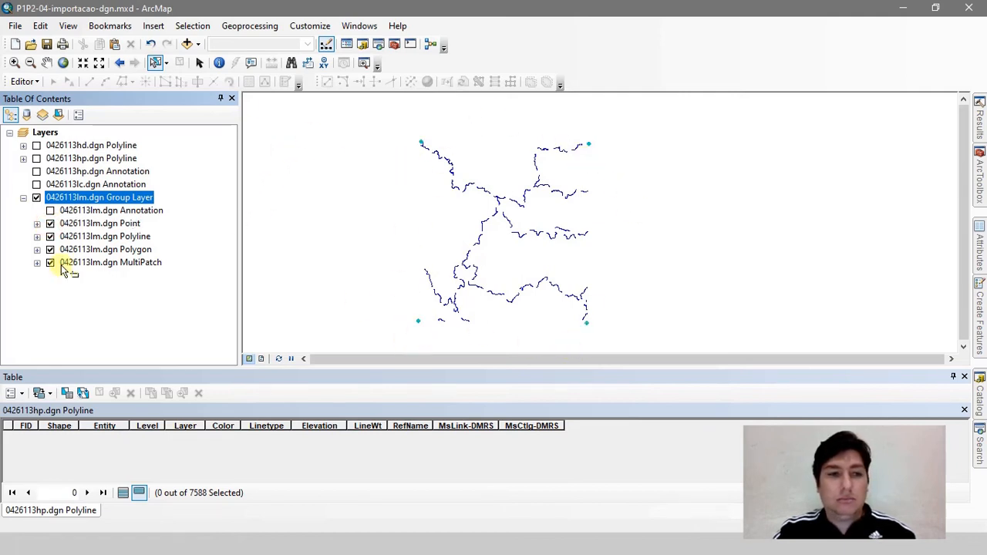
click(50, 224)
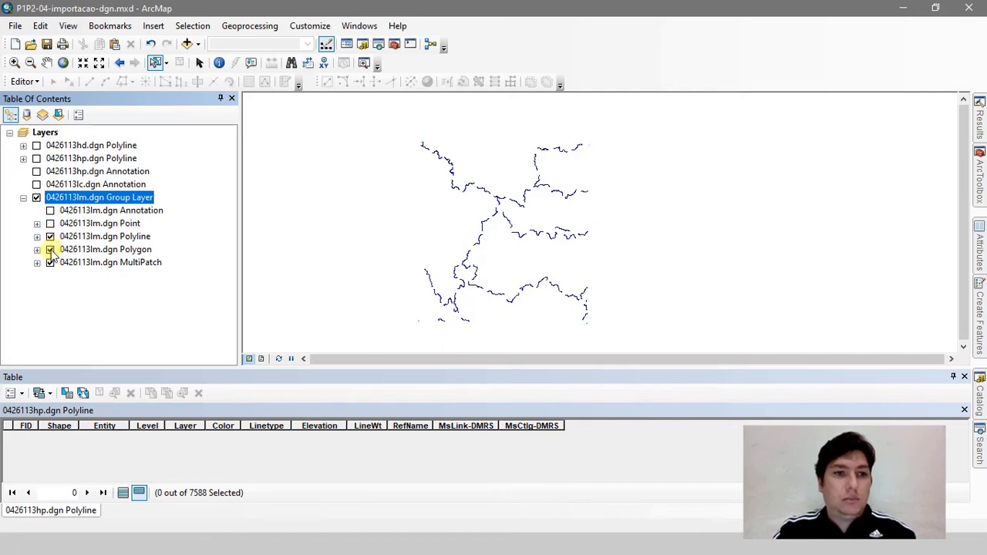
click(50, 238)
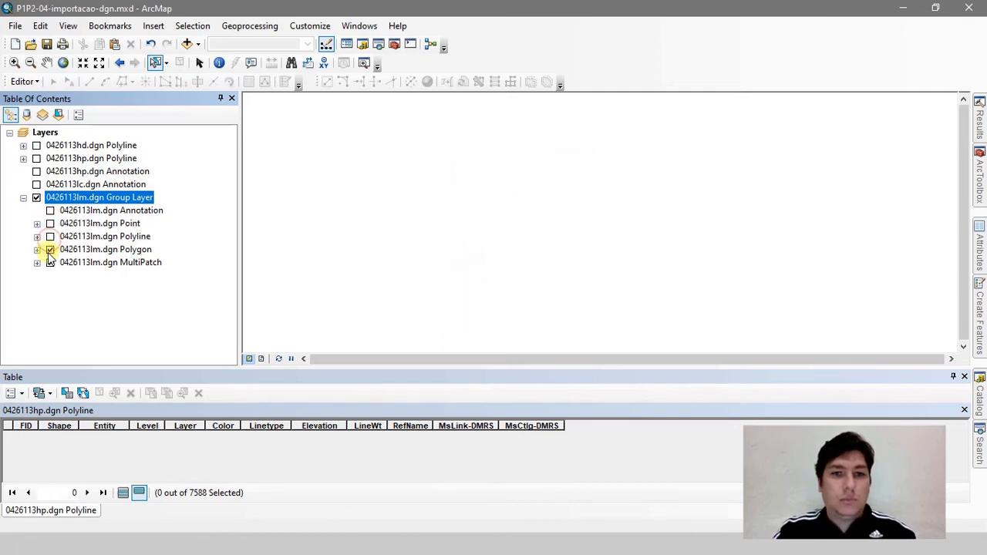
click(50, 262)
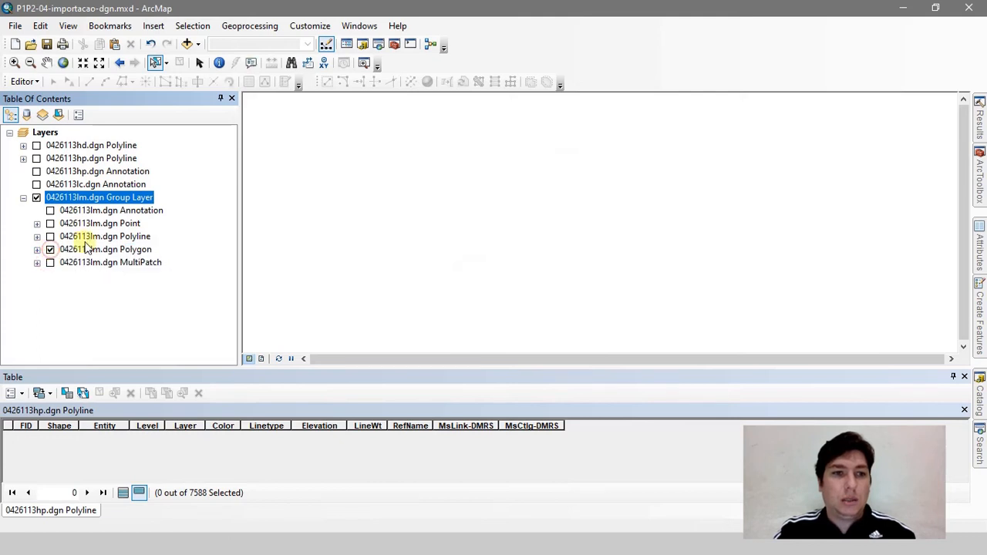
Step: Move the 0426113lm.dgn Polyline layer out of its group and remove the 0426113lm.dgn Group Layer from the map
drag(87, 237, 70, 198)
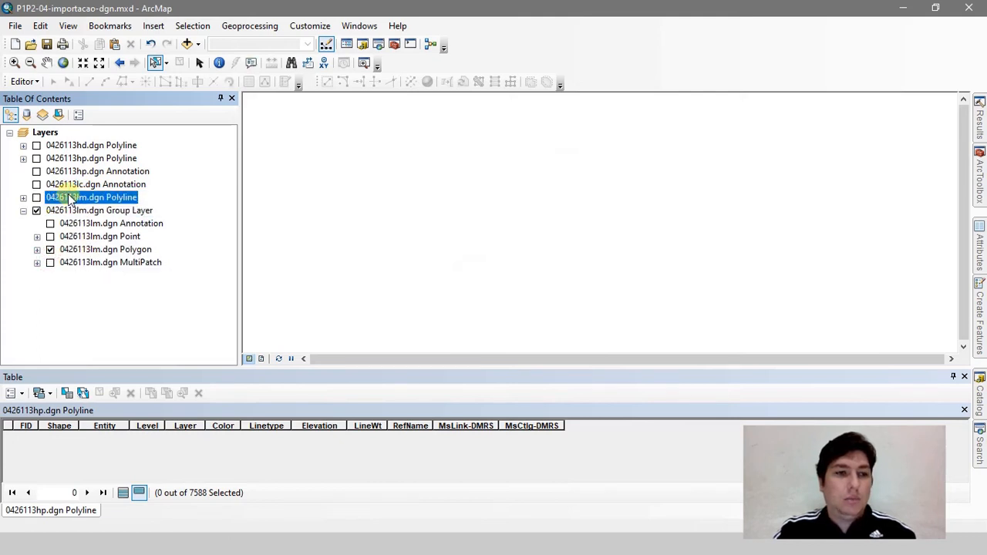
right_click(63, 210)
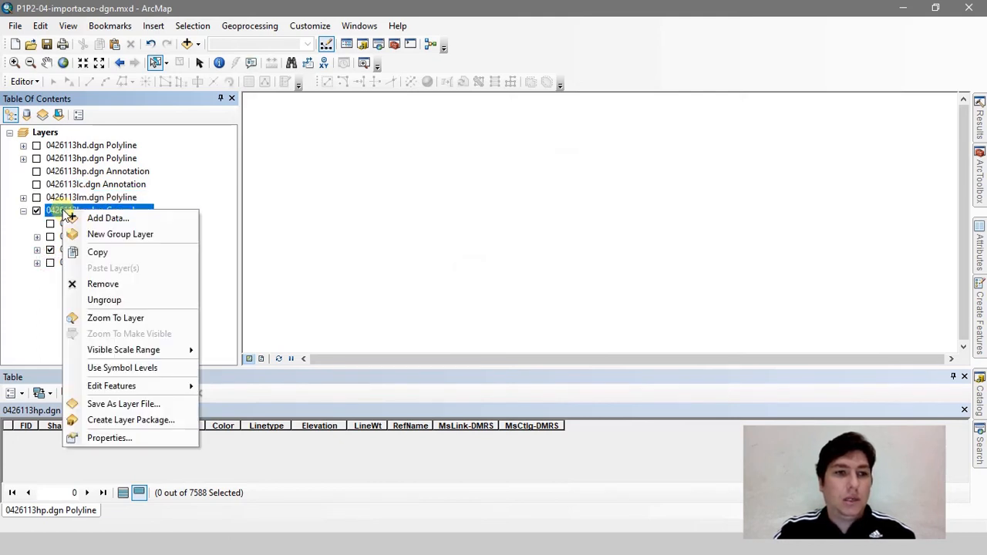
click(103, 283)
Step: Add 0426113o1.dgn from the vicosa26113 folder to the map and accept the unknown spatial reference warning
mouse_move(981, 392)
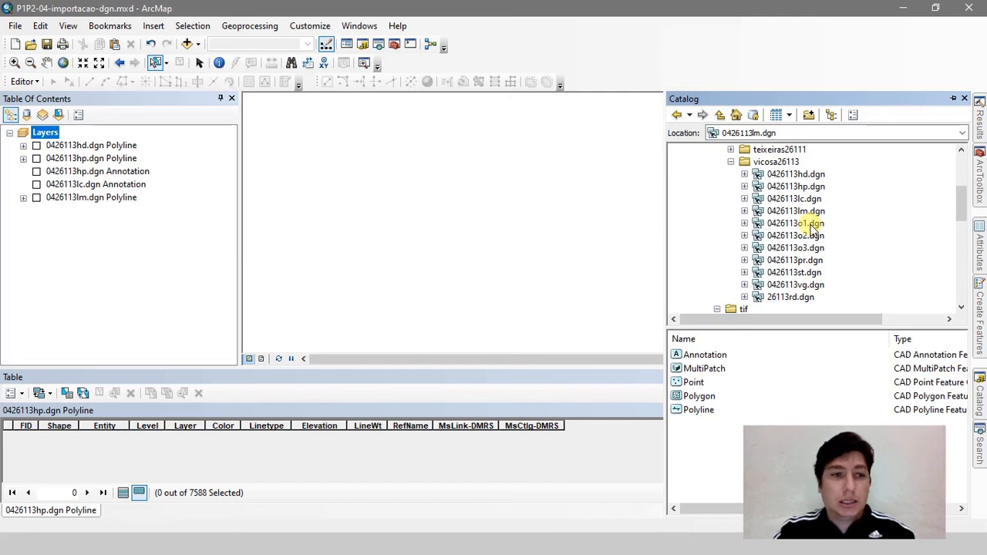
drag(810, 224, 170, 223)
click(602, 338)
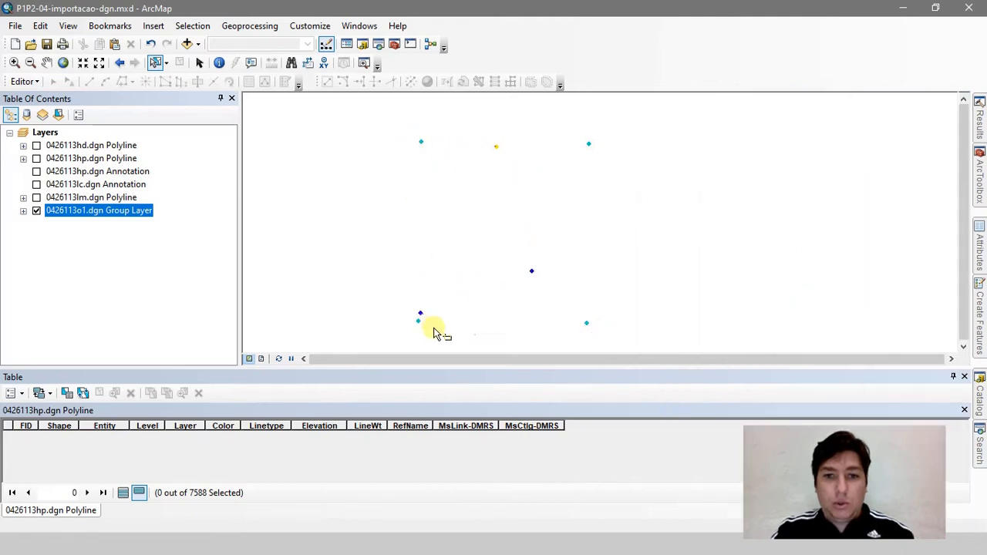
Step: Examine the 0426113o1.dgn points up close, including the yellow stadium feature and its label
scroll(529, 290, down, 1)
scroll(529, 292, down, 3)
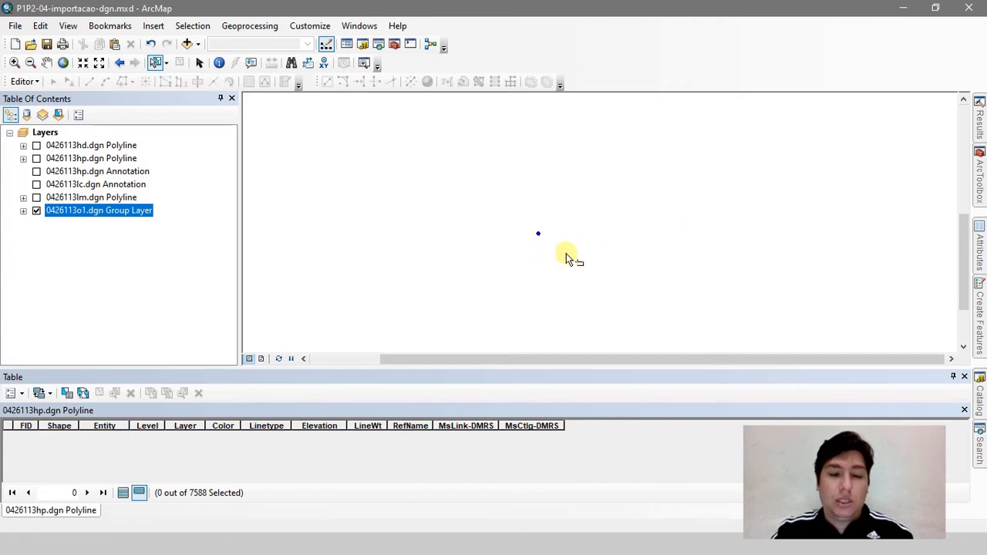
scroll(560, 298, up, 5)
scroll(609, 162, down, 5)
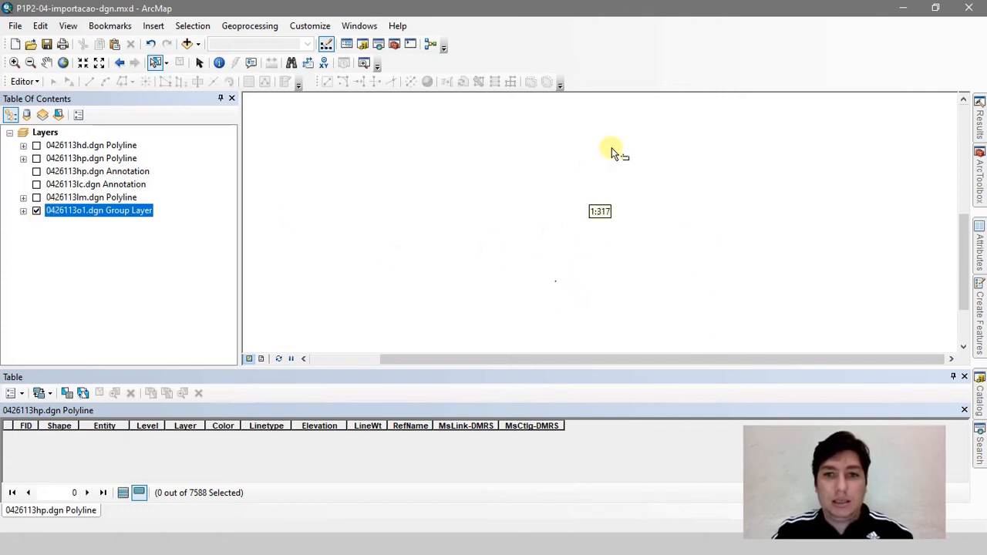
scroll(556, 163, down, 4)
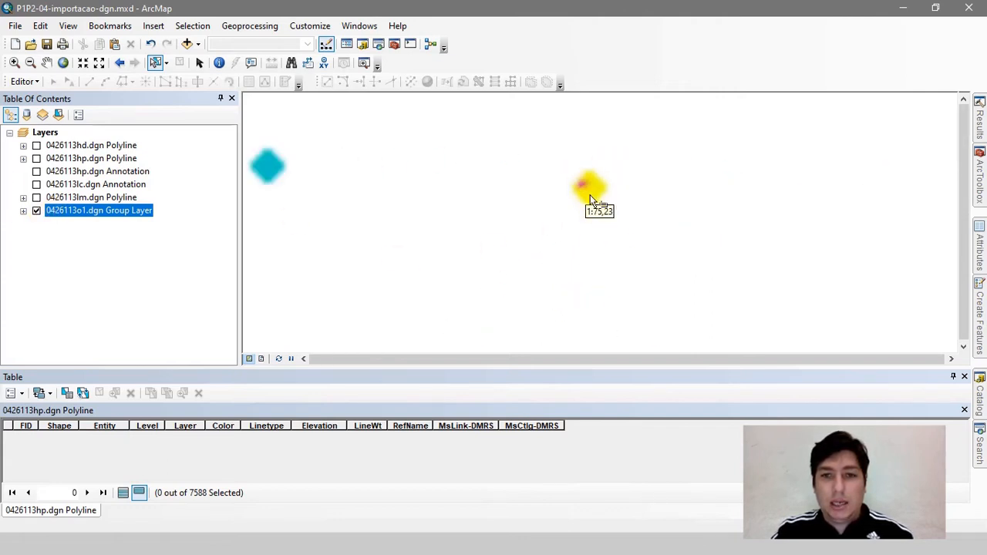
scroll(589, 188, down, 4)
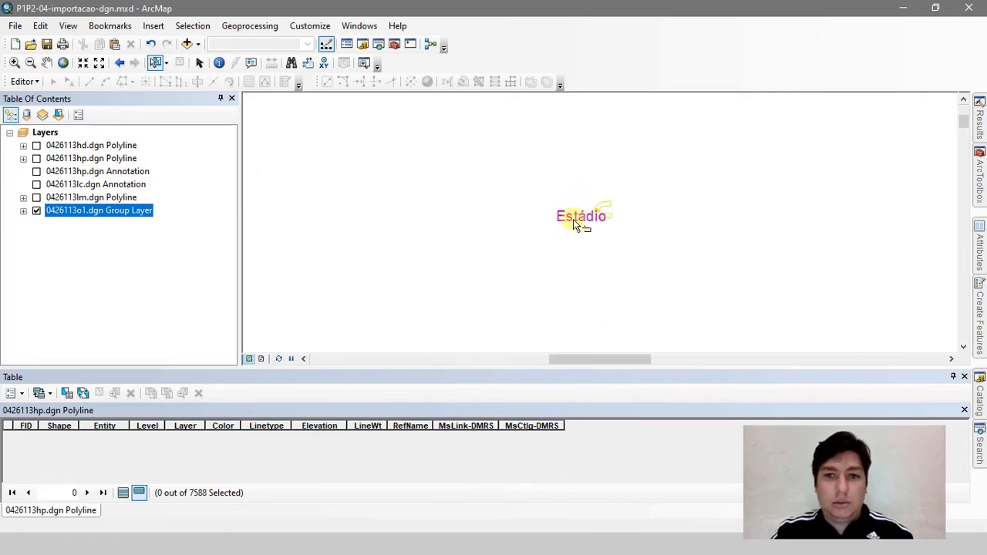
scroll(574, 219, up, 1)
scroll(572, 218, up, 2)
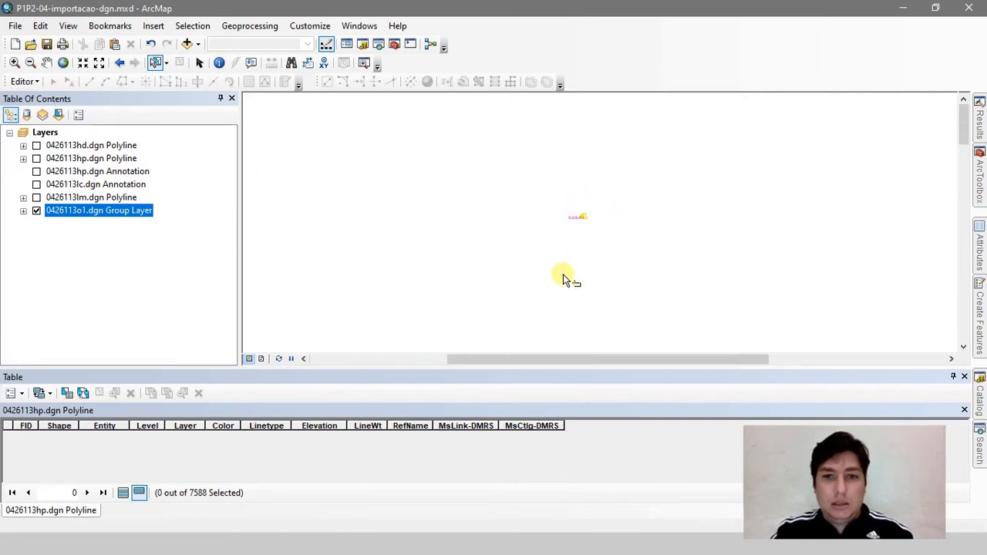
scroll(554, 282, up, 2)
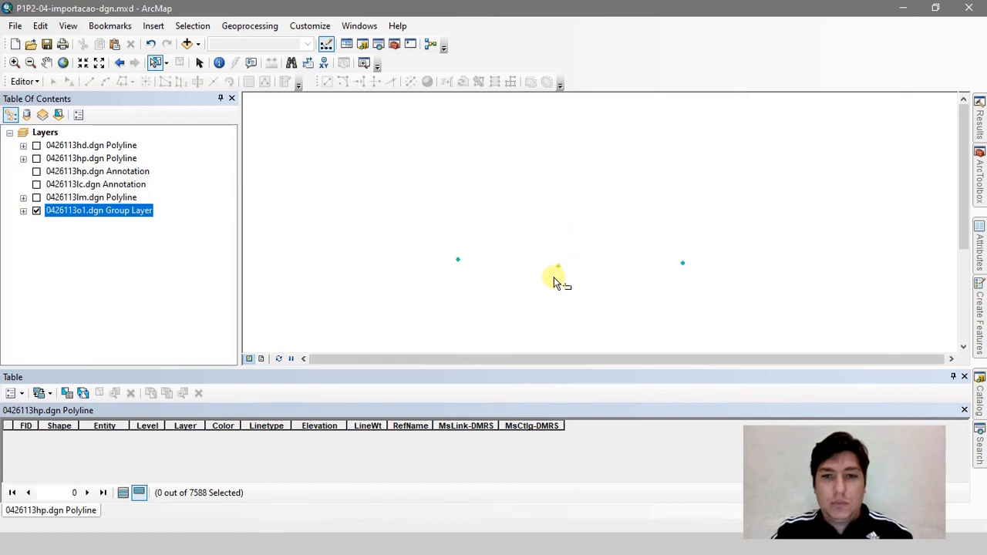
scroll(555, 283, up, 2)
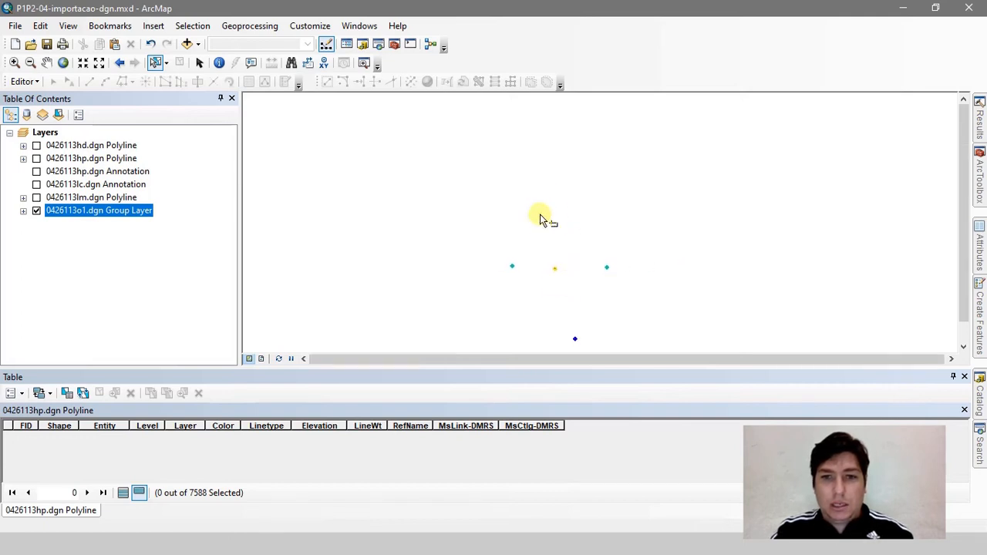
Step: Examine the blue 0426113o1.dgn points and the football field outline and label near the southwest corner point
drag(540, 219, 524, 101)
scroll(552, 214, down, 3)
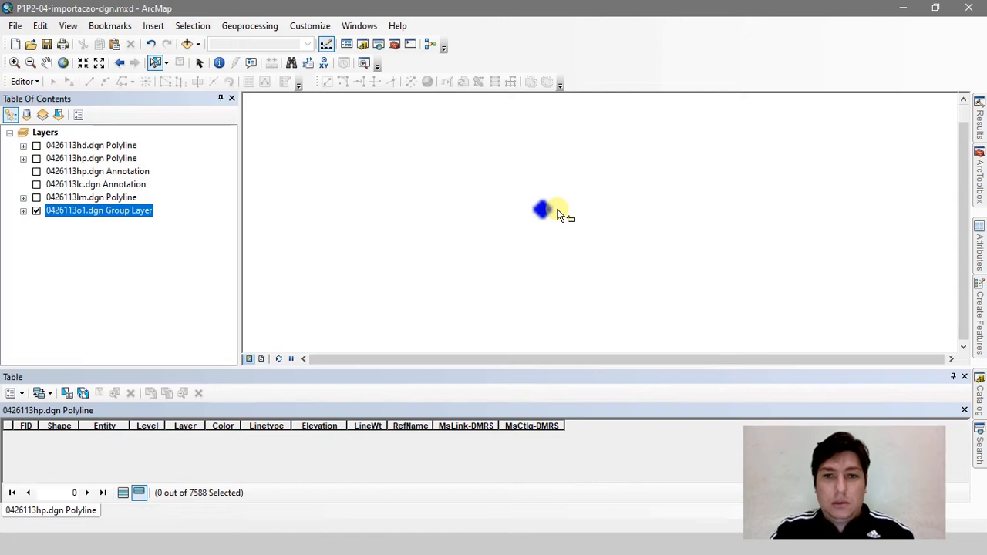
scroll(561, 215, down, 3)
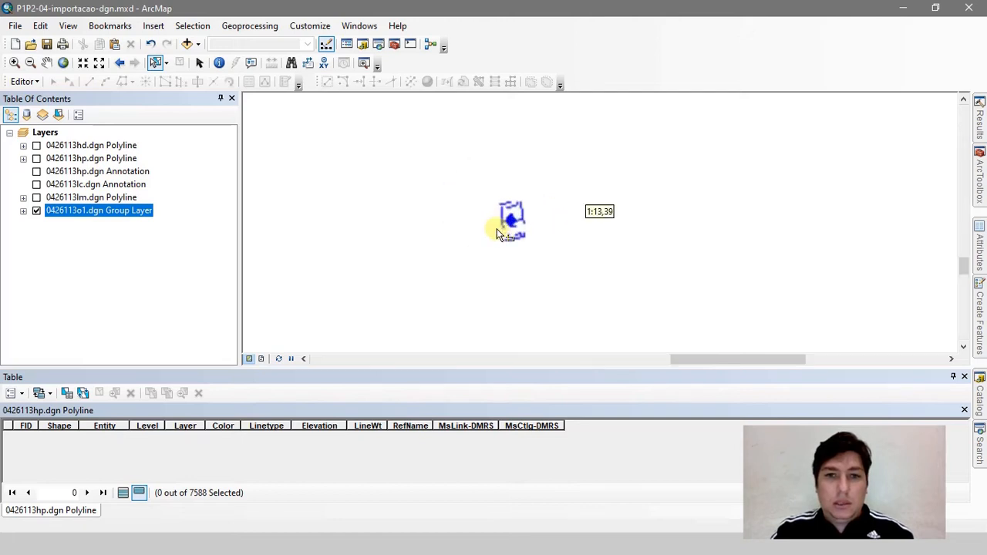
scroll(509, 227, down, 2)
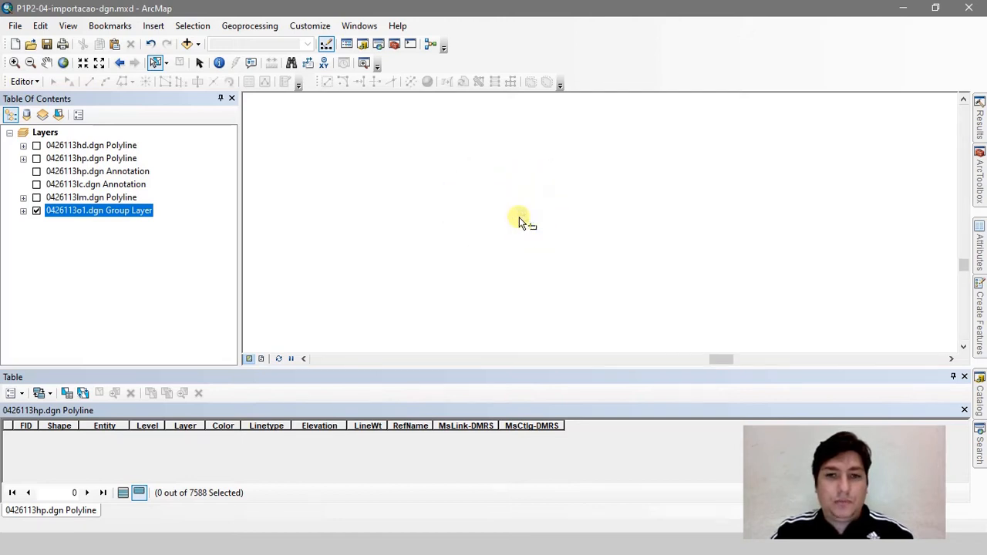
scroll(476, 248, up, 2)
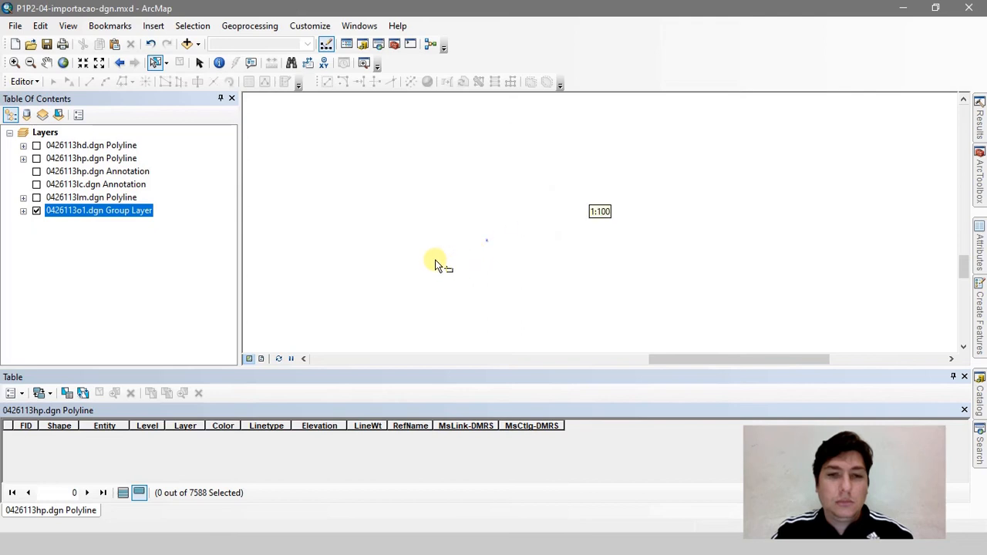
scroll(549, 203, up, 2)
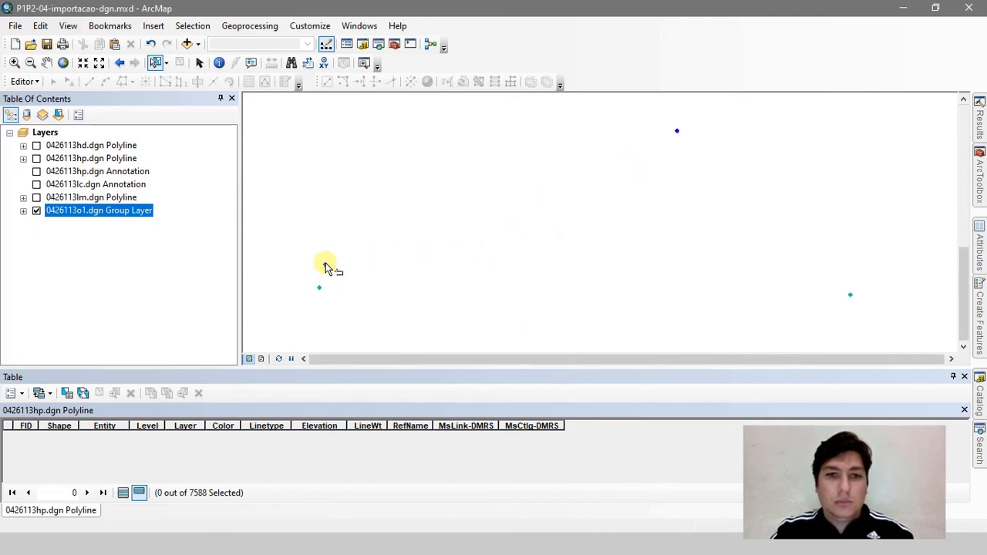
scroll(325, 266, down, 2)
scroll(326, 266, down, 1)
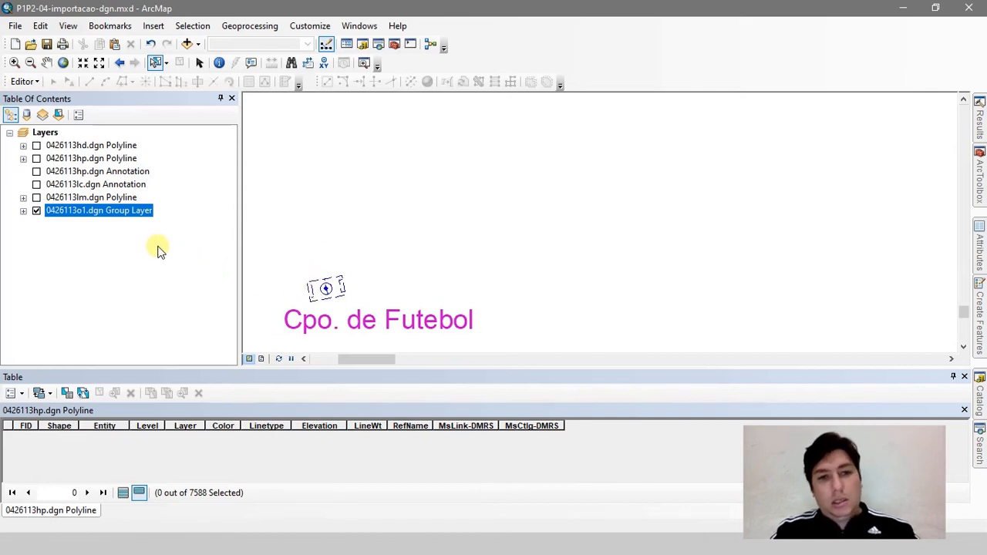
Step: Turn off the 0426113o1.dgn Annotation sublayer and check the point and outline drawn at the stadium
scroll(427, 257, up, 3)
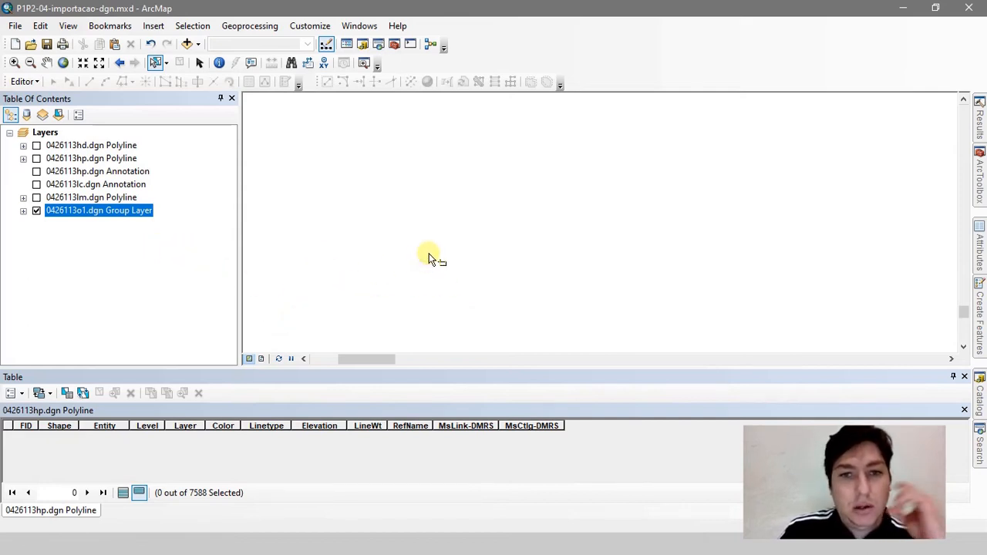
scroll(429, 257, up, 3)
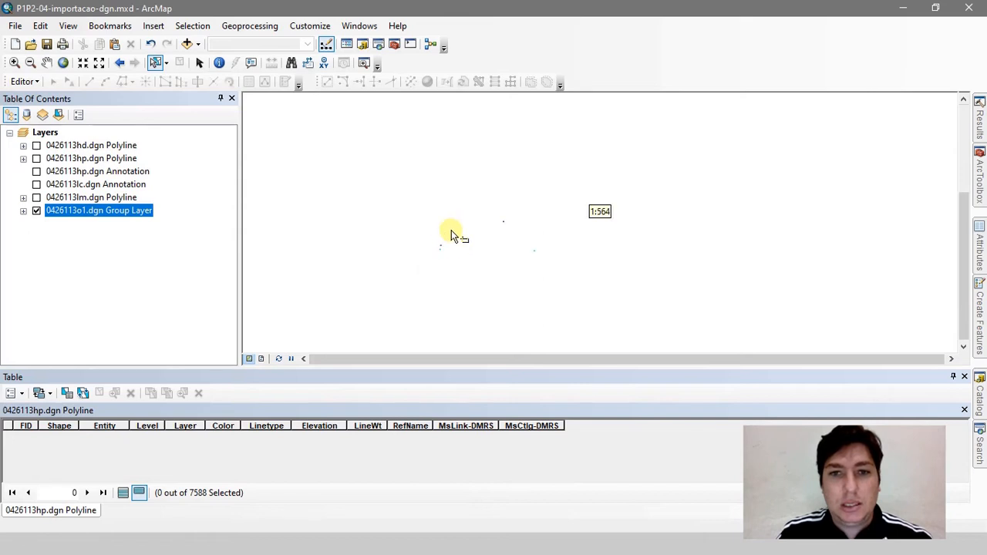
scroll(486, 143, down, 5)
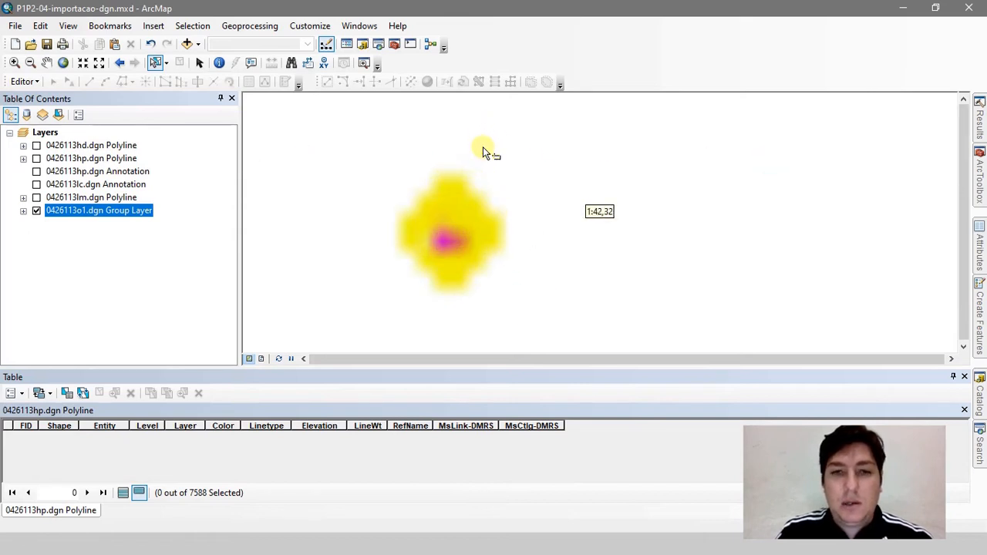
scroll(467, 193, down, 2)
scroll(494, 261, down, 3)
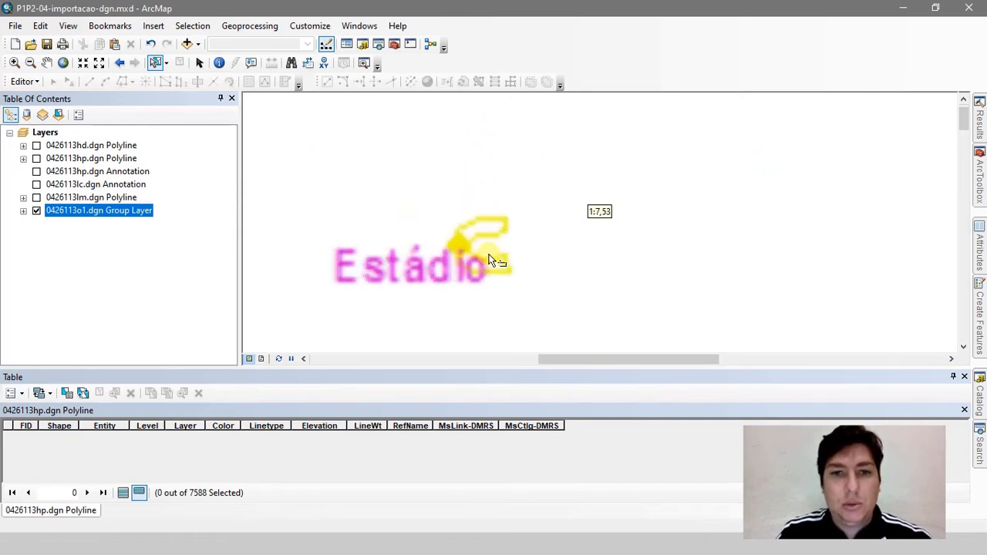
click(22, 211)
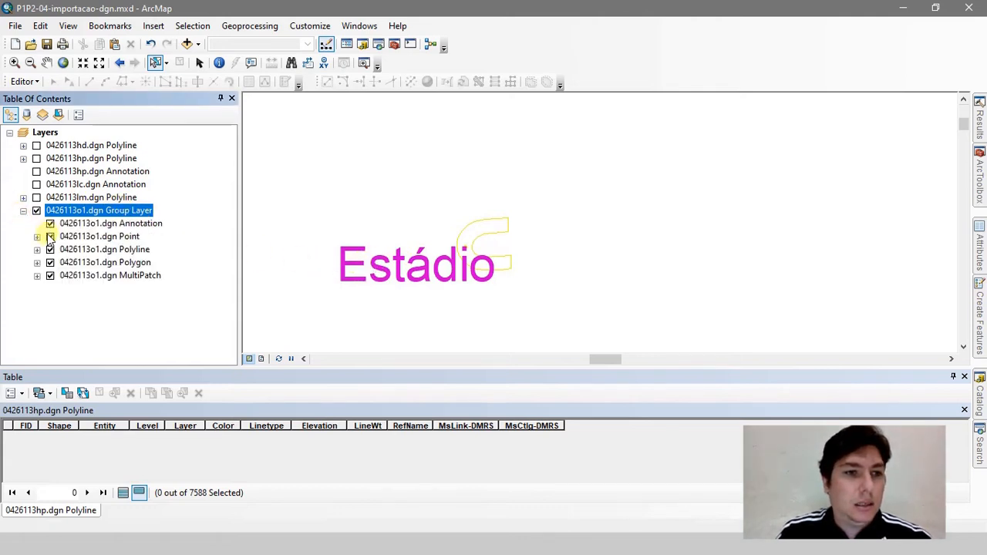
click(50, 224)
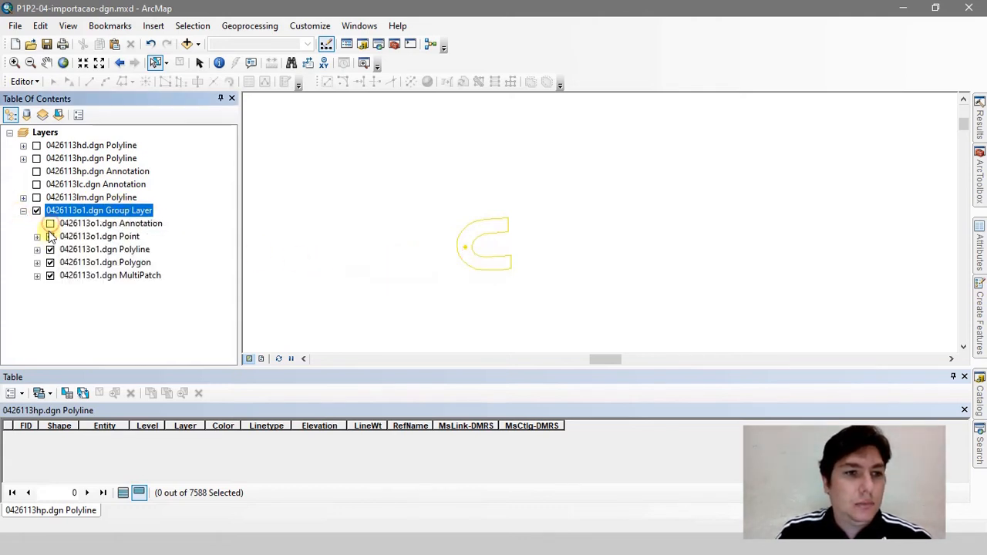
click(50, 237)
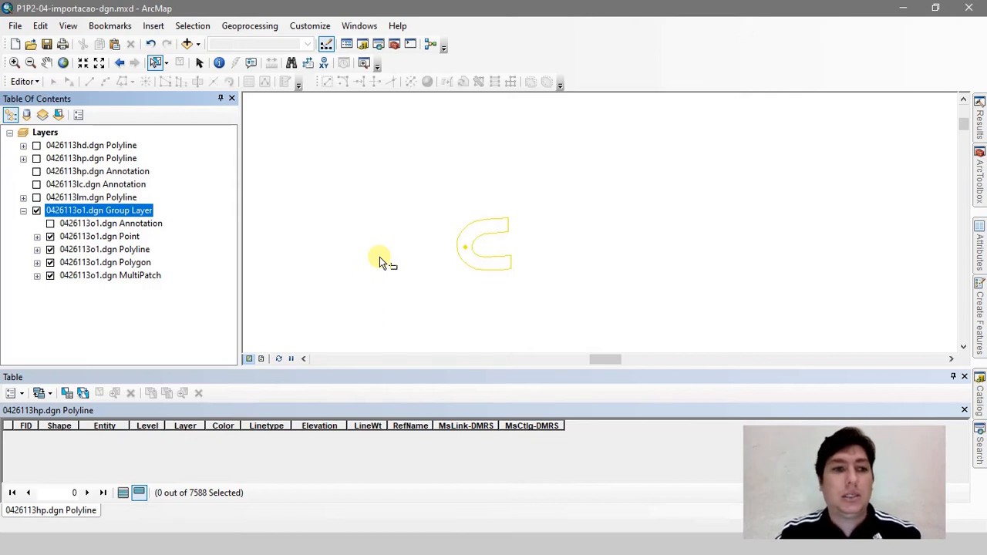
Step: Turn off the 0426113o1.dgn Polyline, Polygon and MultiPatch sublayers and move its Point layer out of the group
click(50, 249)
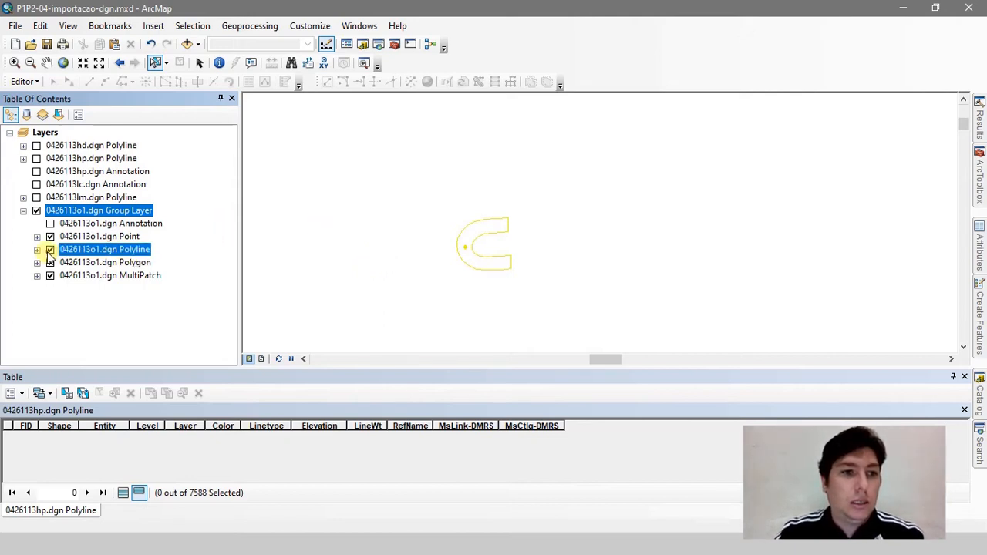
click(50, 262)
click(50, 275)
drag(100, 236, 116, 209)
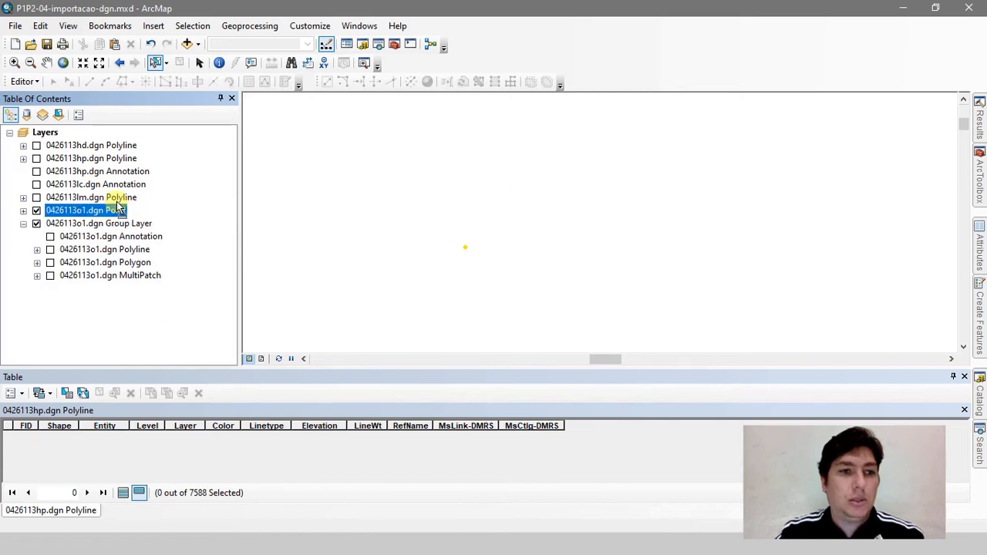
click(116, 224)
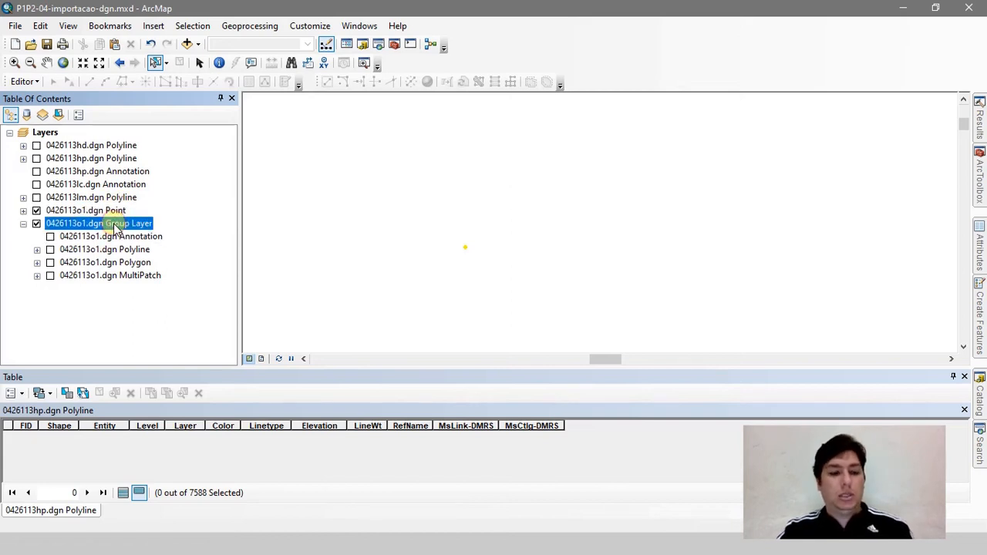
Step: Remove the leftover 0426113o1.dgn group layer and add 0426113o2.dgn from the vicosa26113 folder to the map
right_click(108, 224)
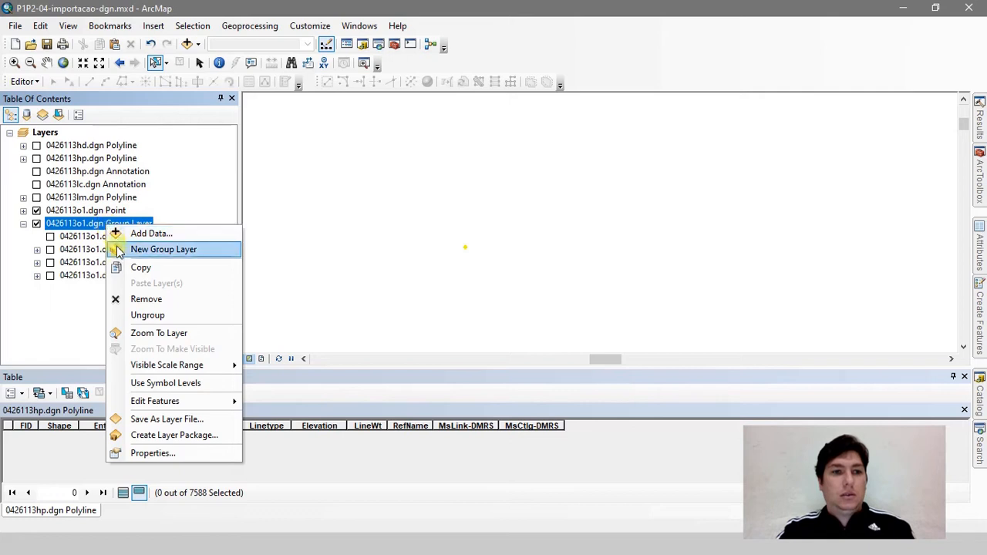
click(130, 298)
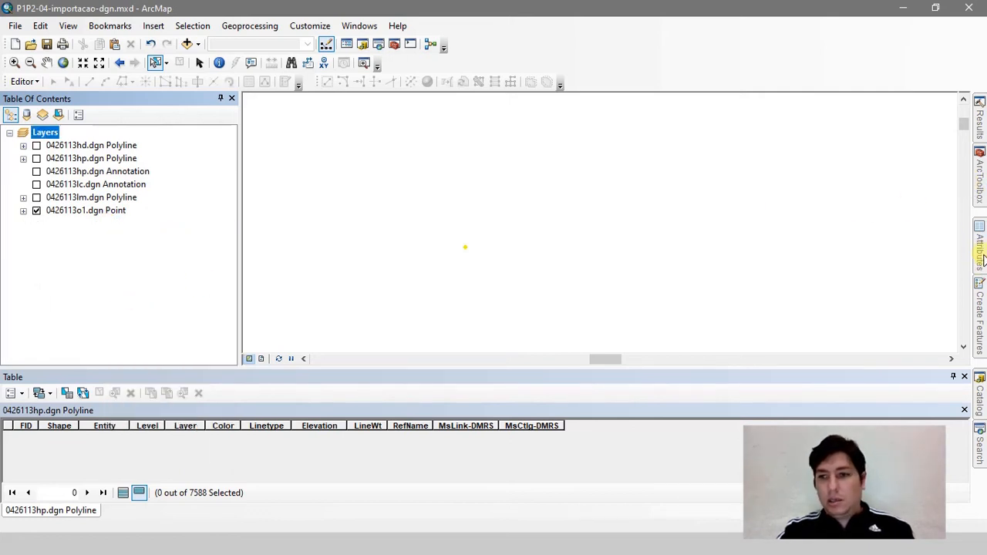
click(978, 401)
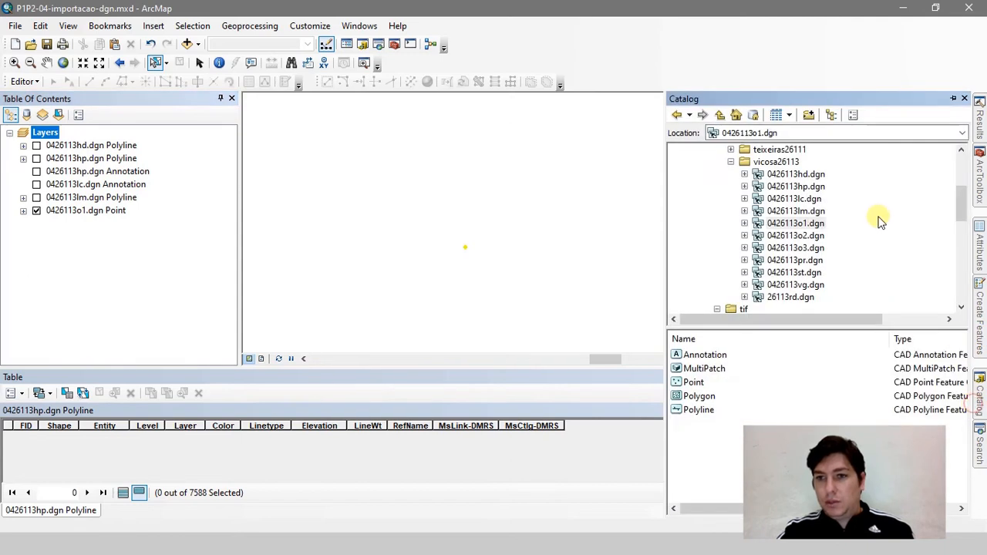
drag(797, 235, 176, 280)
click(594, 341)
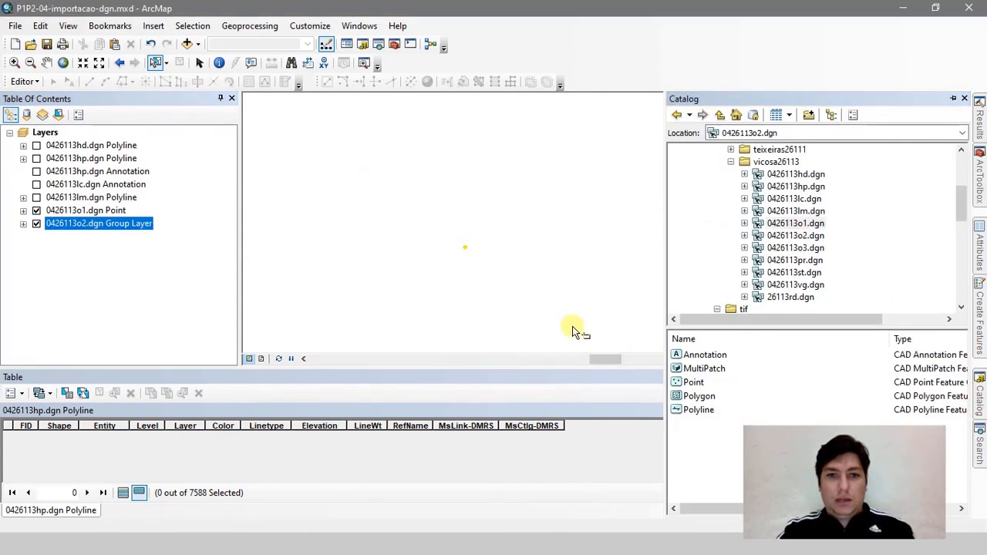
click(432, 219)
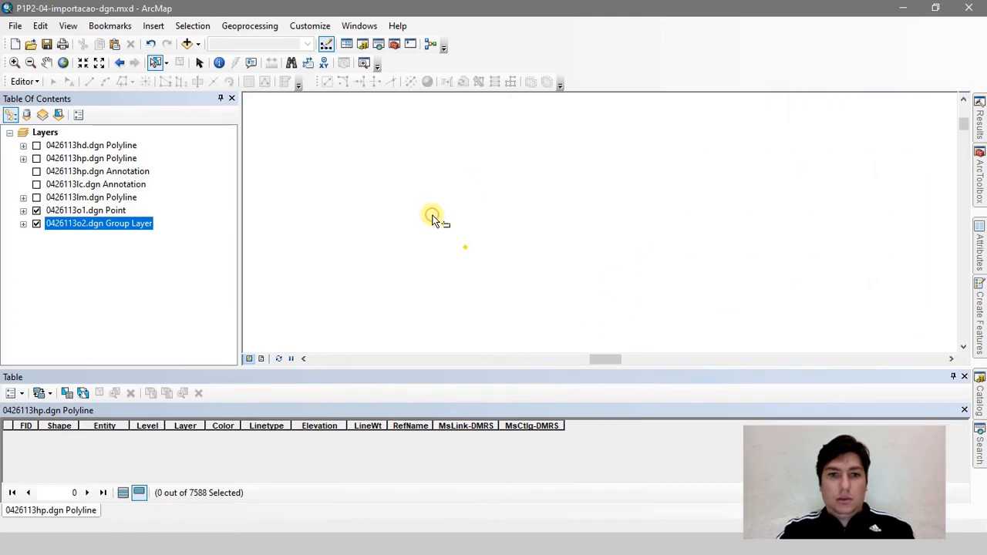
Step: Examine the dashed AT lines of 0426113o2.dgn across the chart area, from north to south
scroll(432, 221, up, 3)
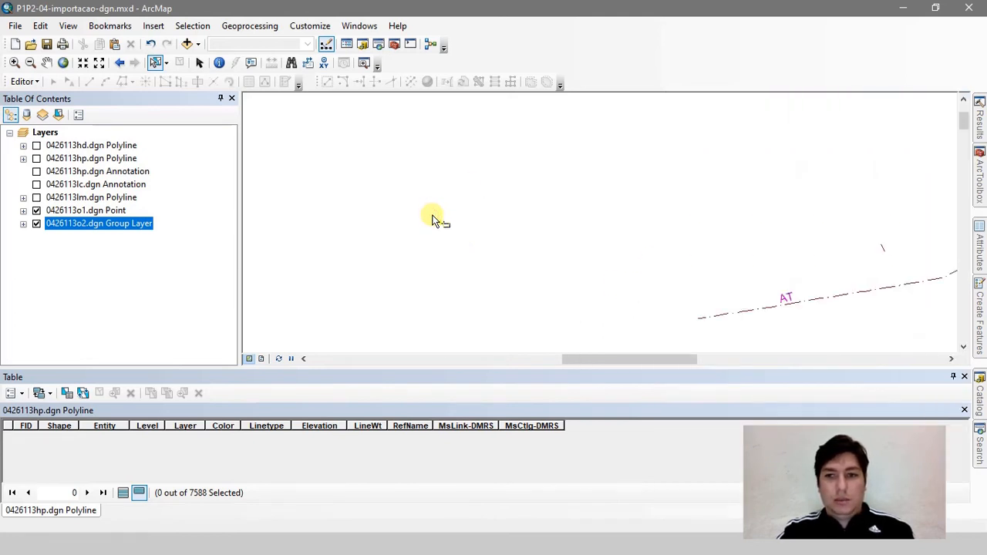
scroll(432, 221, up, 2)
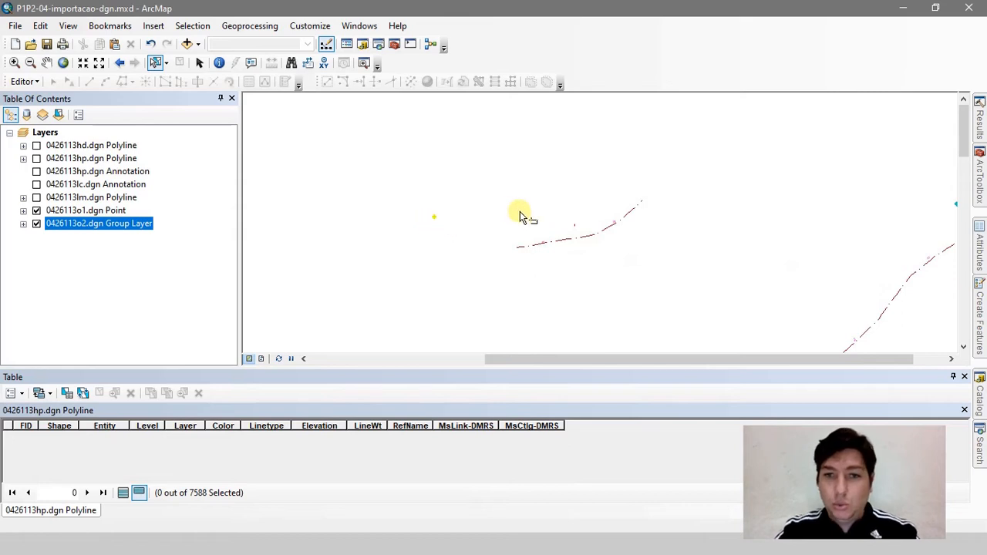
drag(544, 216, 312, 141)
scroll(550, 247, up, 3)
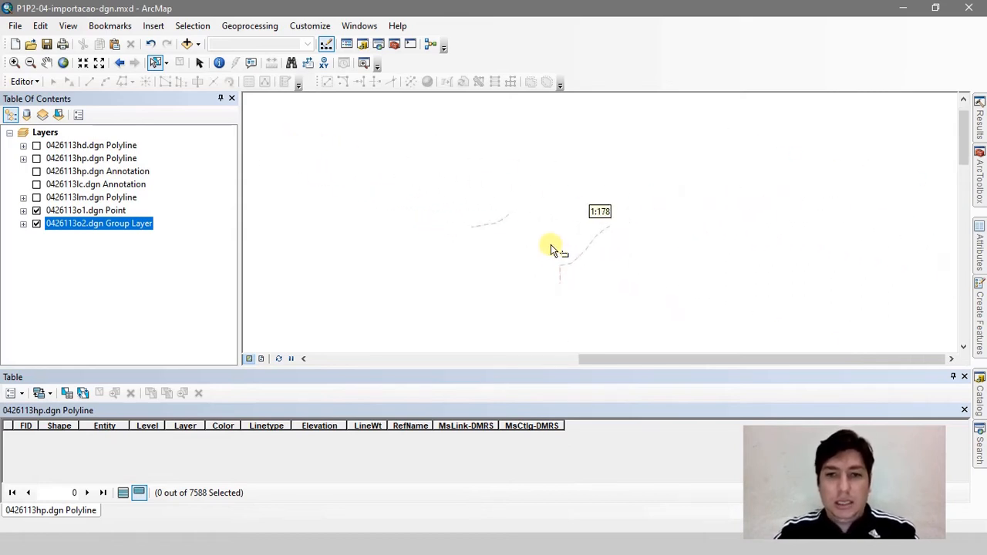
drag(571, 297, 511, 111)
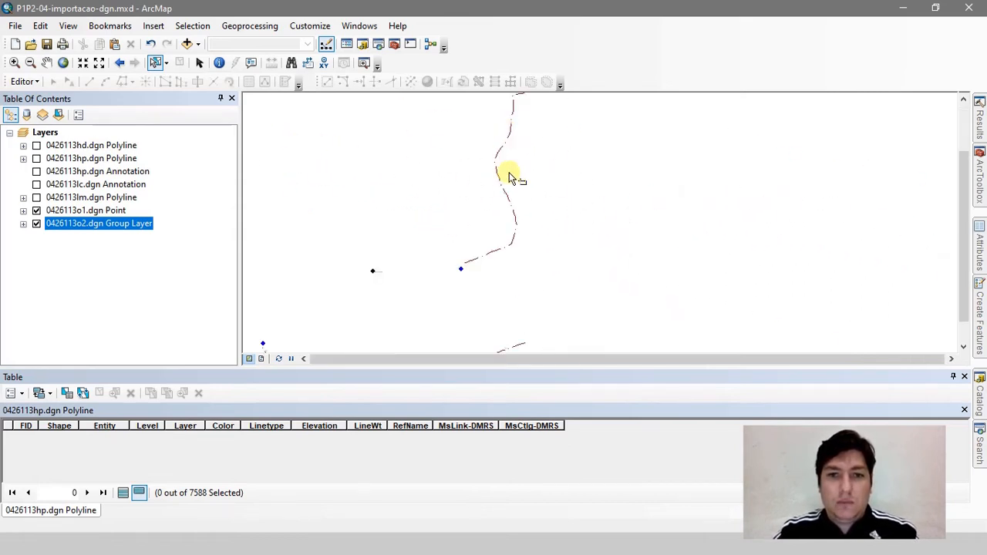
drag(470, 331, 468, 151)
scroll(473, 218, up, 2)
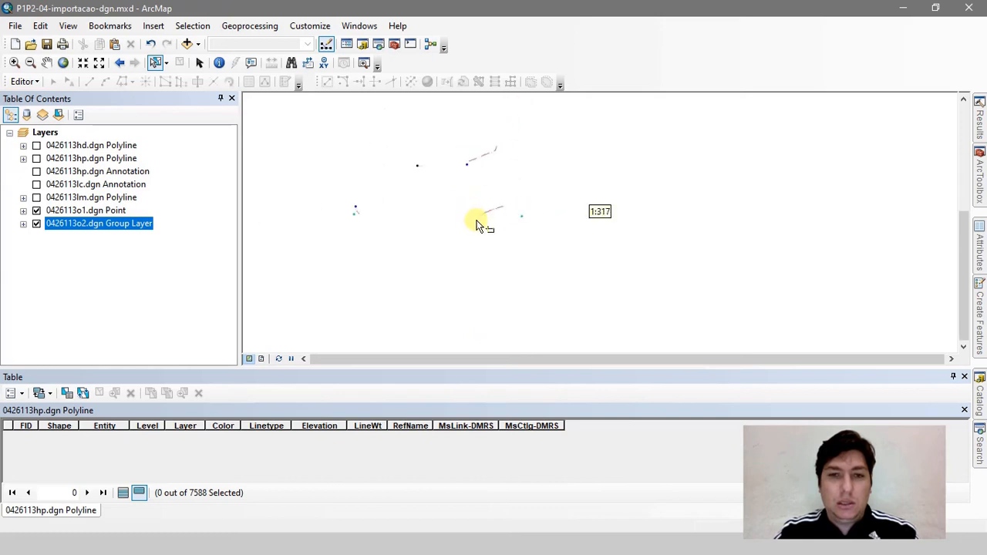
drag(473, 216, 505, 321)
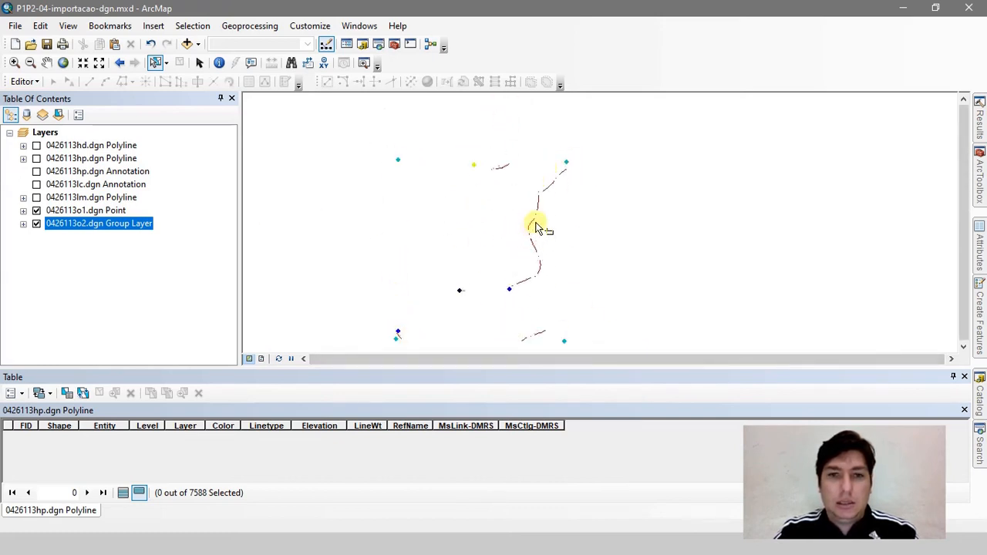
Step: Examine the 0426113o2.dgn line segments on the chart's eastern side and the Torre (TELEMIG) symbol and label up close
scroll(494, 160, down, 3)
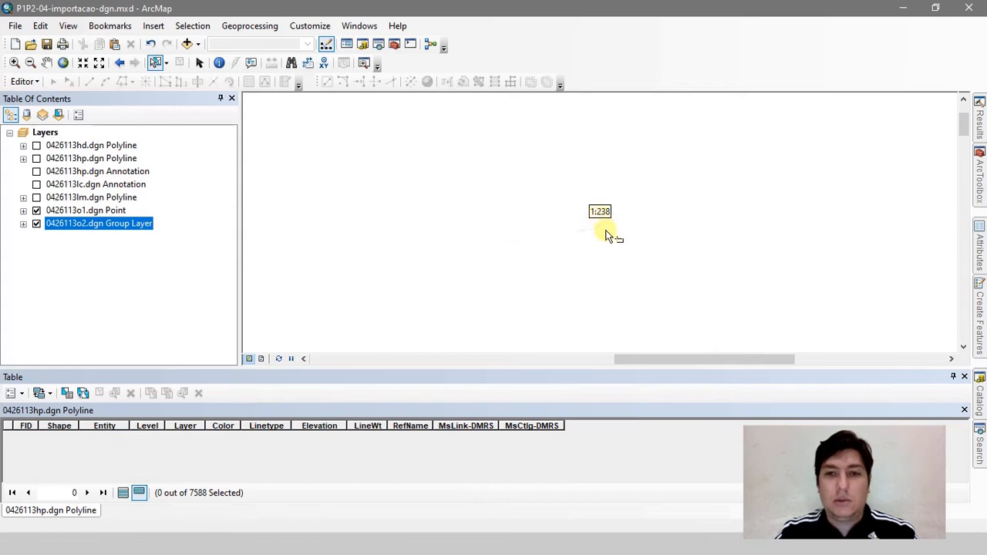
drag(646, 256, 566, 71)
scroll(567, 160, down, 3)
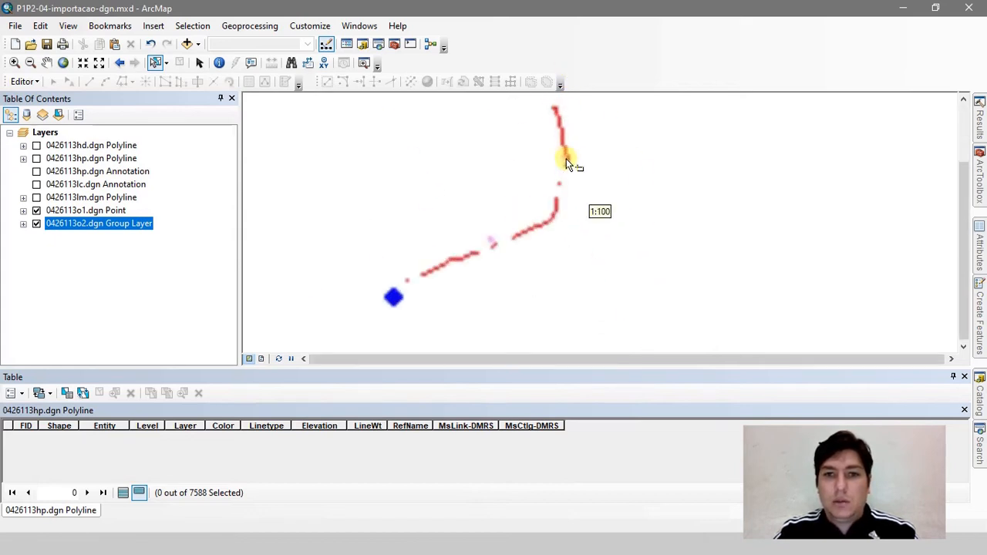
scroll(567, 159, down, 2)
scroll(571, 181, up, 3)
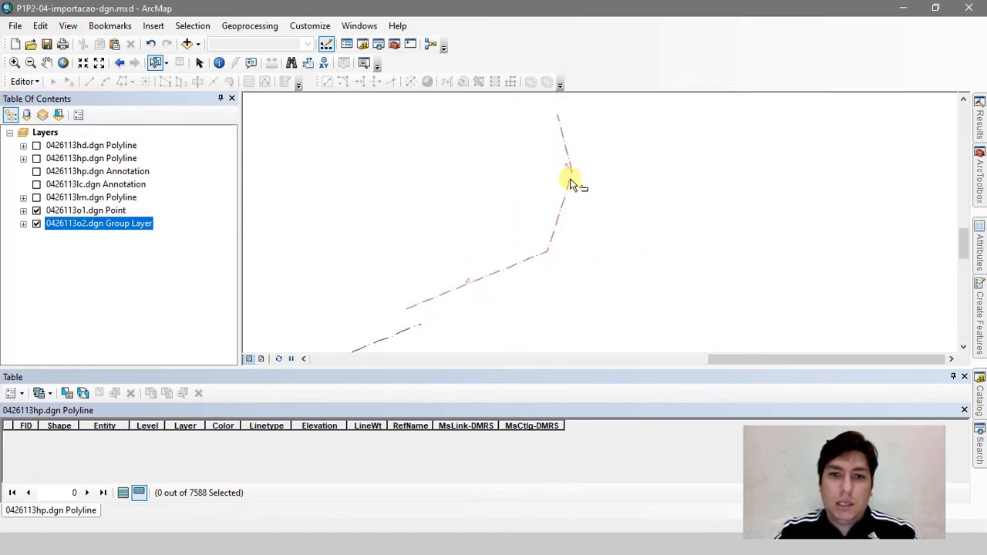
scroll(554, 308, down, 3)
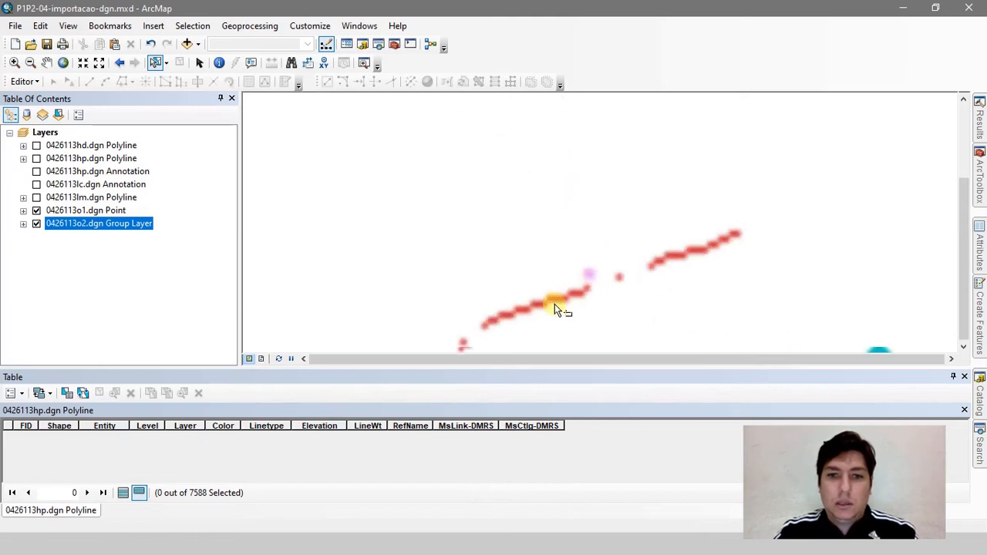
scroll(554, 303, down, 2)
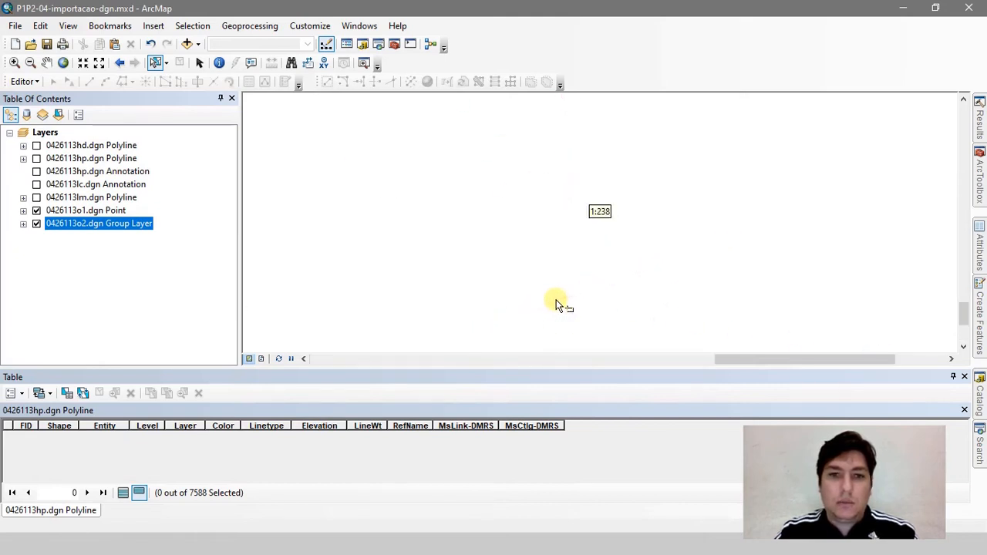
scroll(459, 250, down, 2)
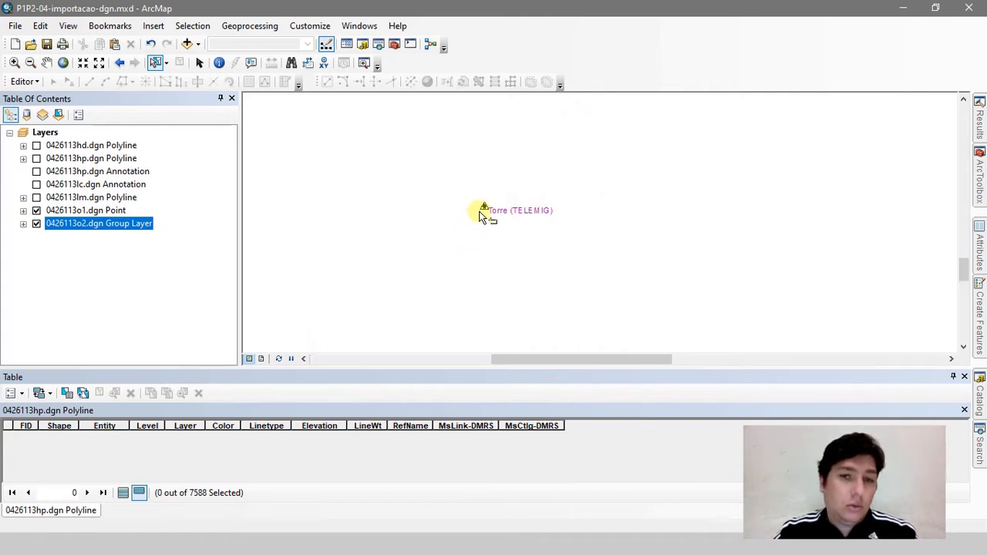
scroll(482, 216, up, 1)
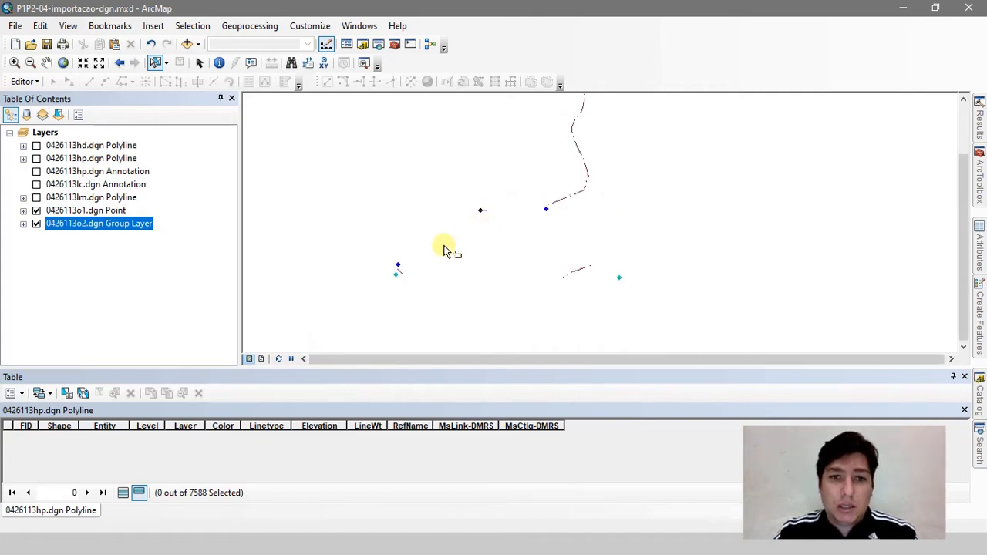
Step: Check the points near the chart's southwest corner and northern edge, and turn off the 0426113o1.dgn Point layer to isolate the 0426113o2.dgn features
scroll(398, 272, down, 3)
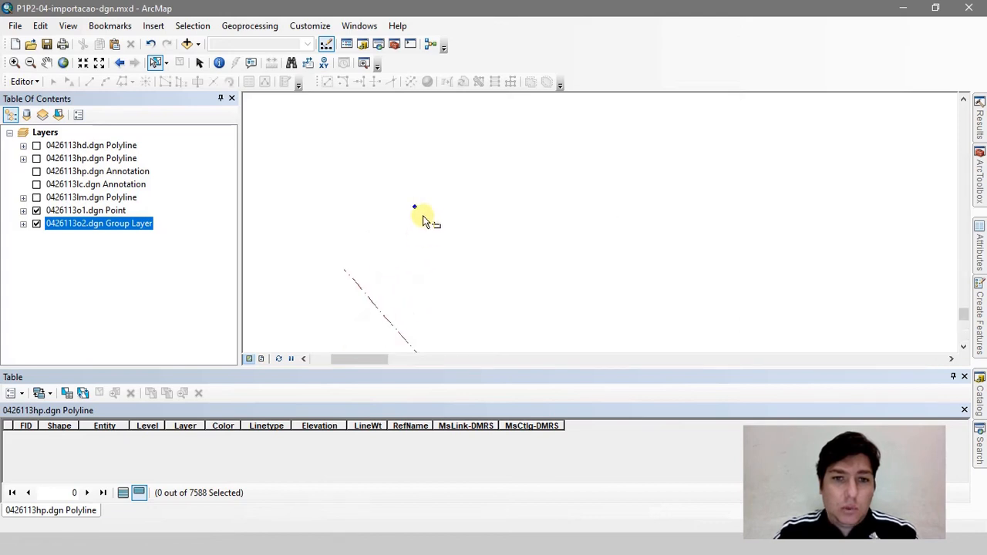
scroll(426, 219, down, 3)
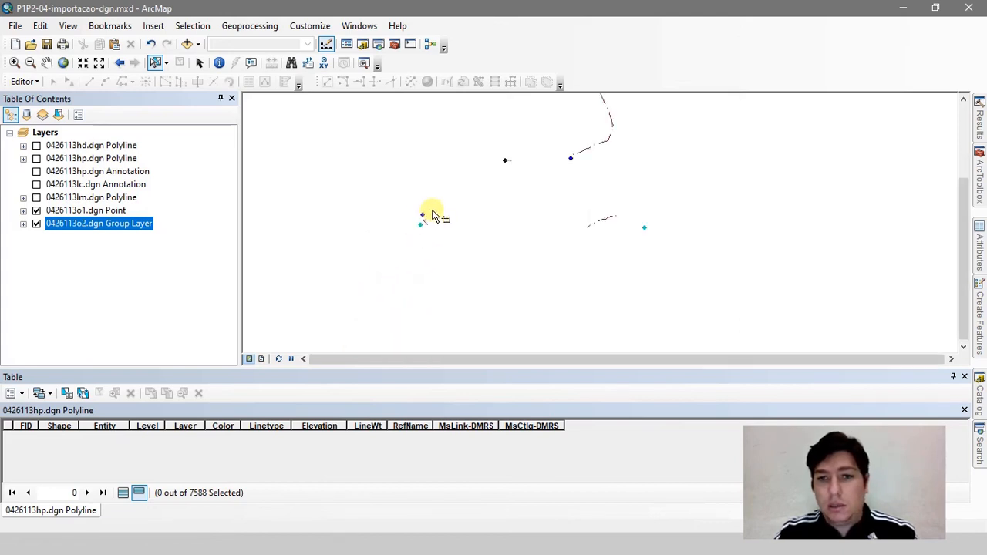
scroll(577, 161, up, 3)
scroll(568, 156, up, 2)
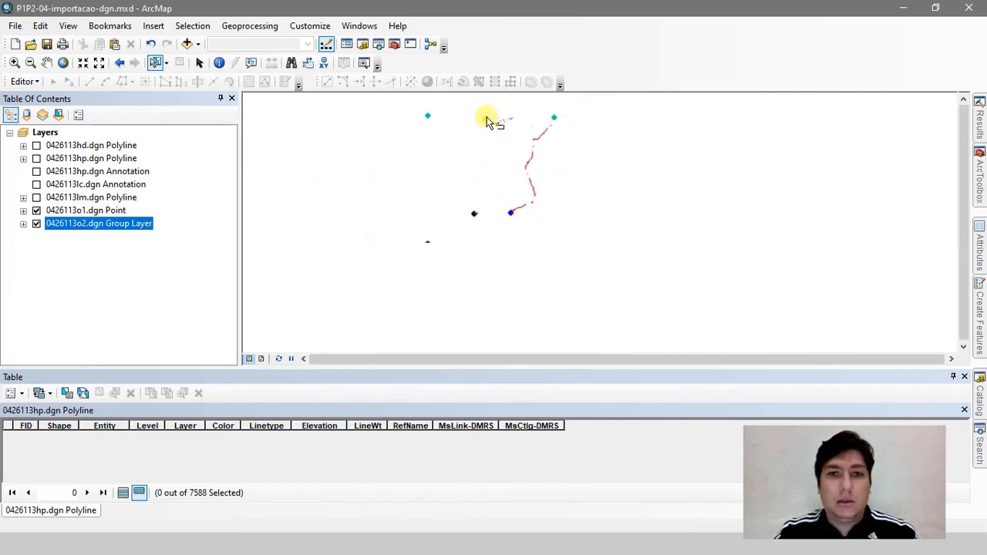
scroll(487, 120, down, 2)
scroll(447, 257, up, 2)
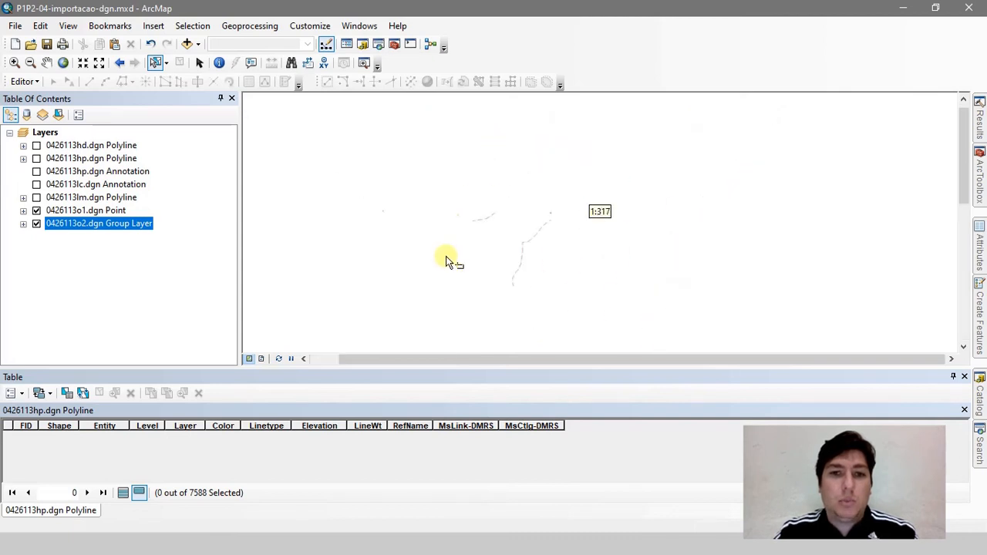
click(36, 209)
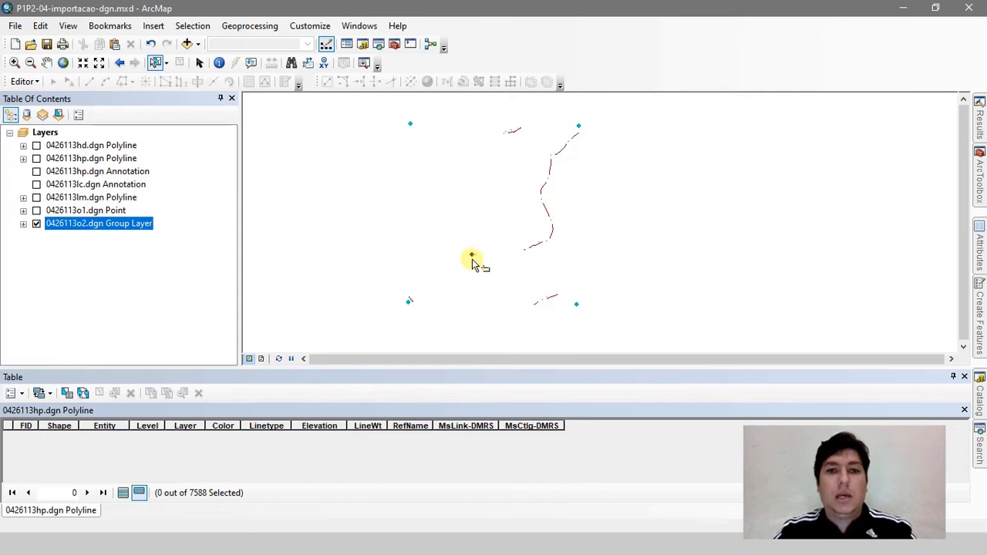
Step: Move the 0426113o2.dgn Point and Polyline layers out of their group and remove the remaining group layer
click(23, 224)
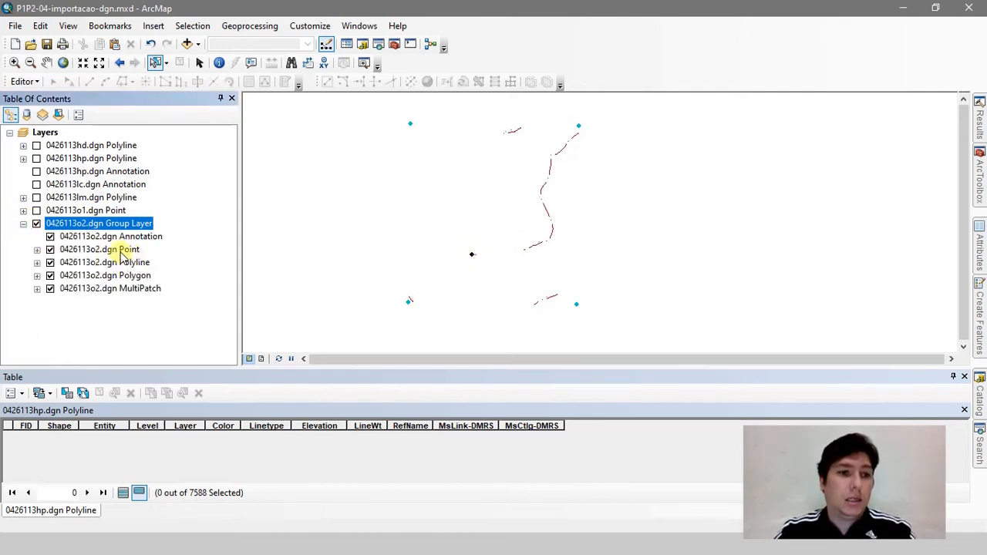
drag(122, 257, 112, 218)
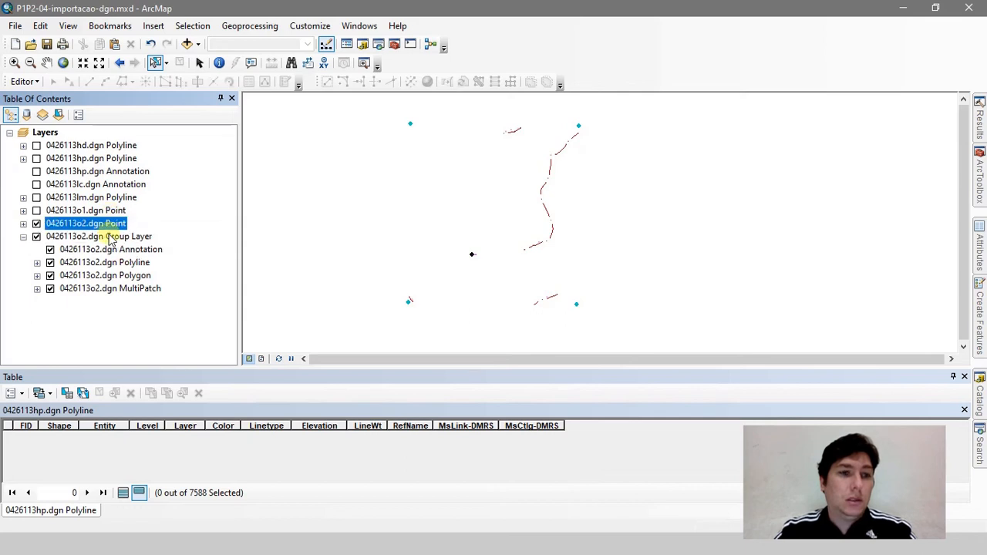
drag(108, 260, 108, 232)
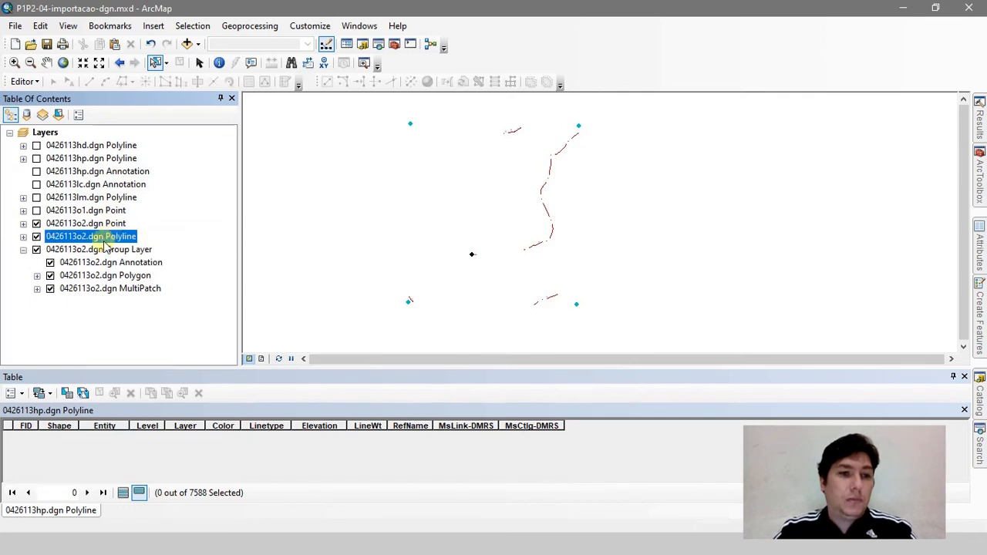
right_click(55, 253)
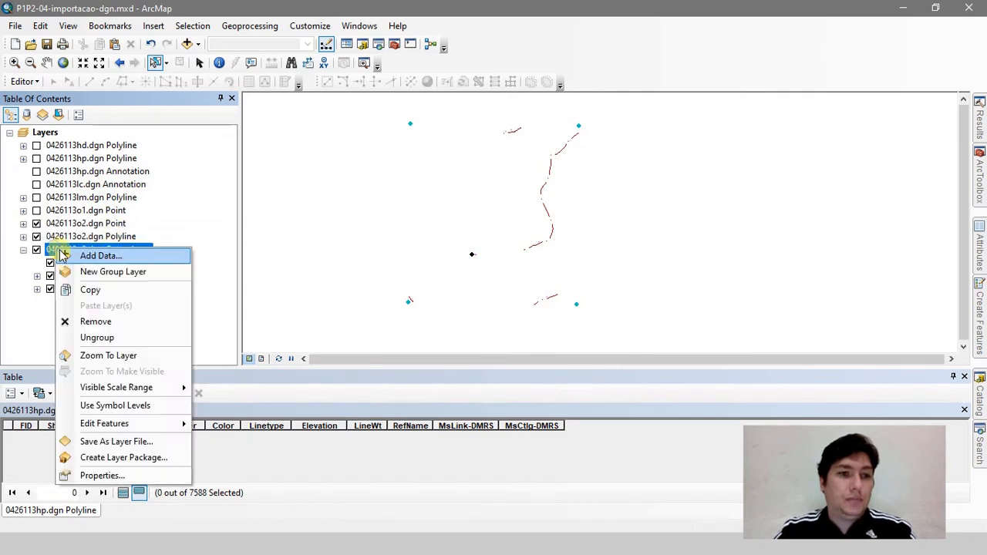
click(96, 323)
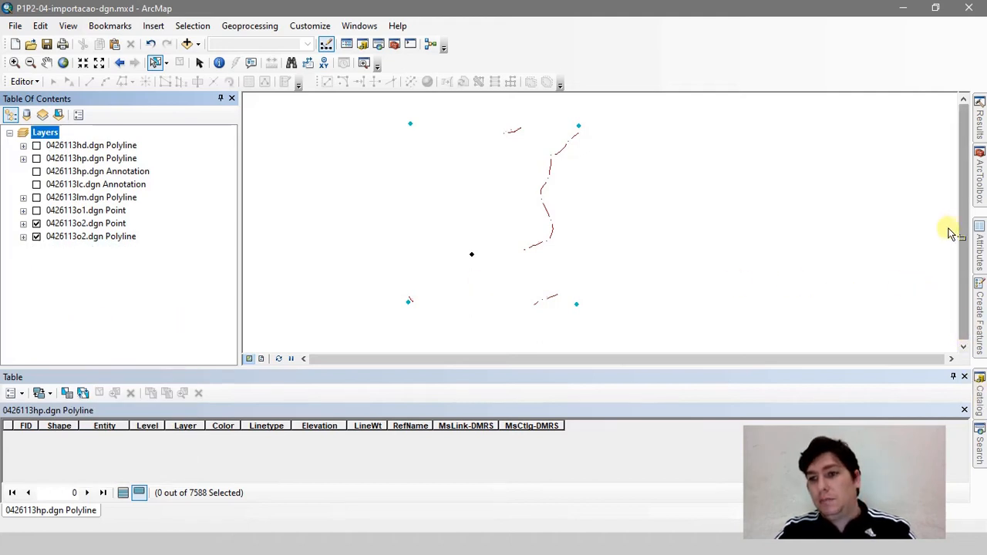
Step: Add 0426113o3.dgn to the map and turn off the 0426113o2.dgn Point and Polyline layers
click(980, 374)
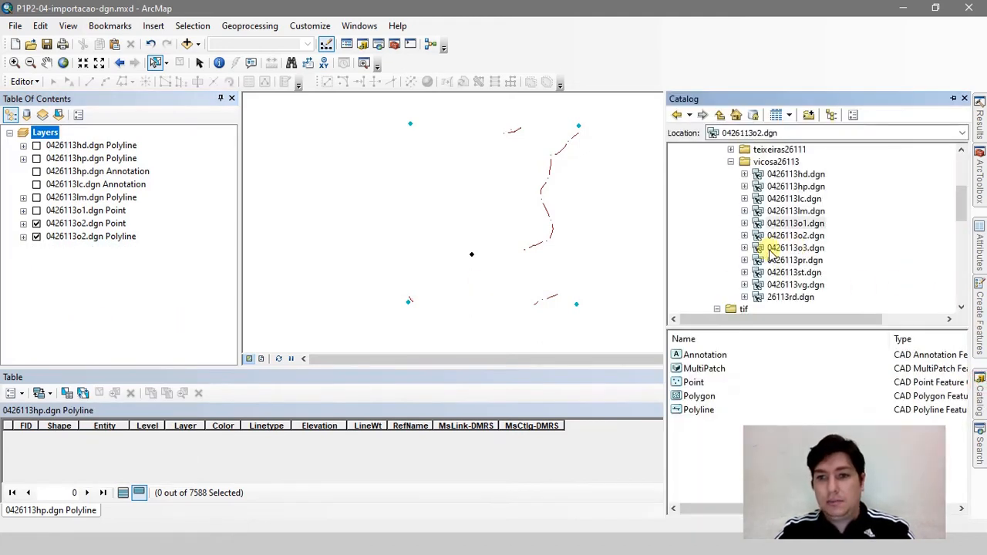
drag(795, 249, 203, 270)
click(586, 342)
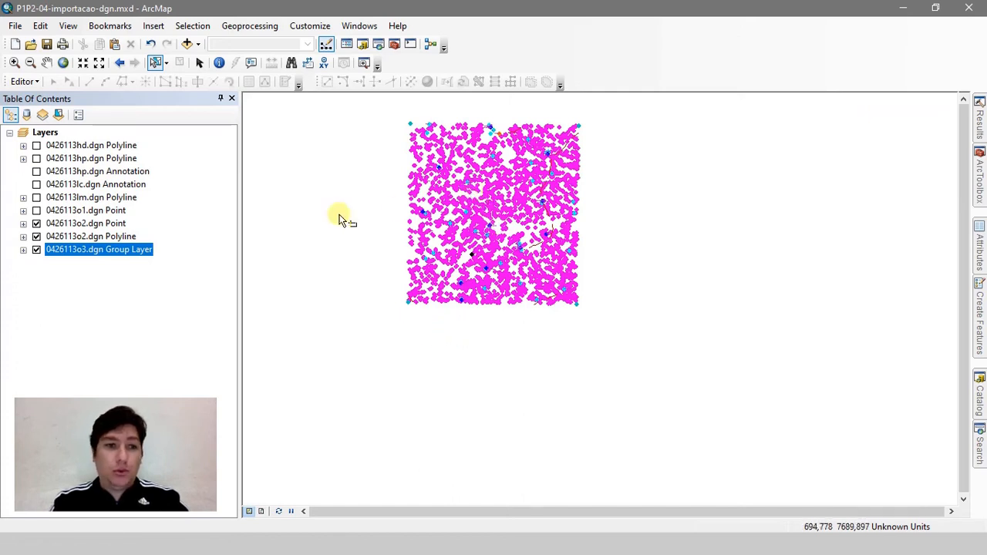
click(36, 236)
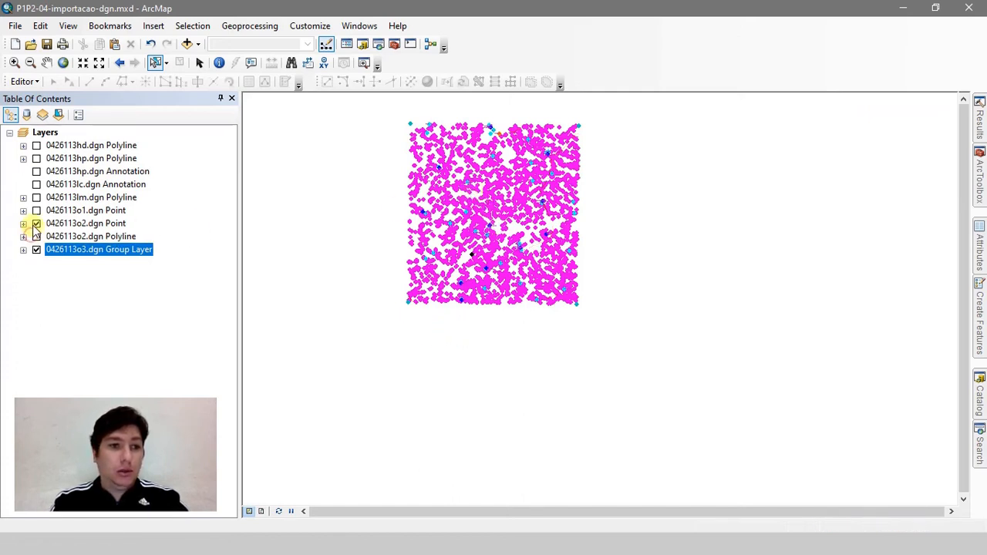
click(37, 223)
Step: Examine the 0426113o3.dgn building points, symbols and labels around Posto de Saúde and Igr. de Santo Antônio
scroll(478, 219, up, 5)
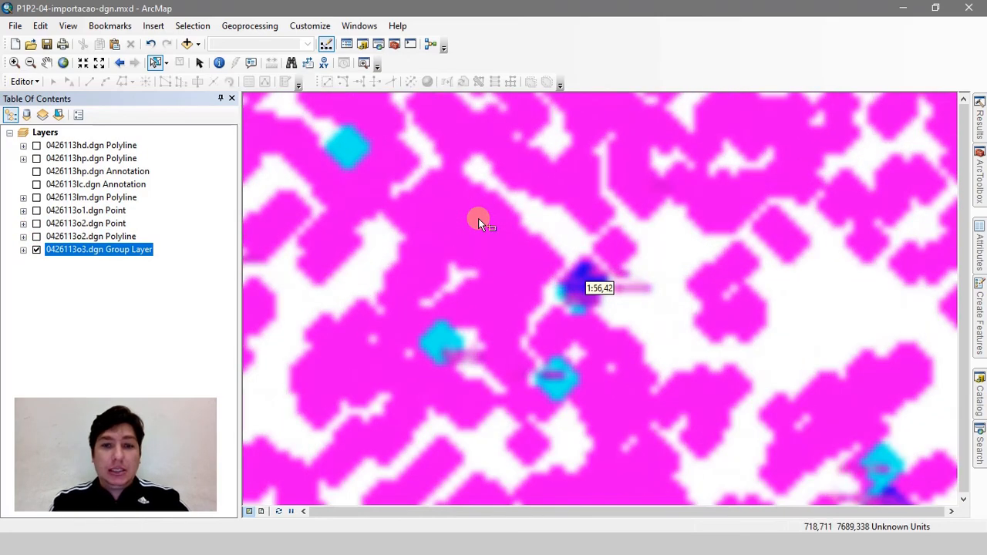
scroll(472, 220, down, 3)
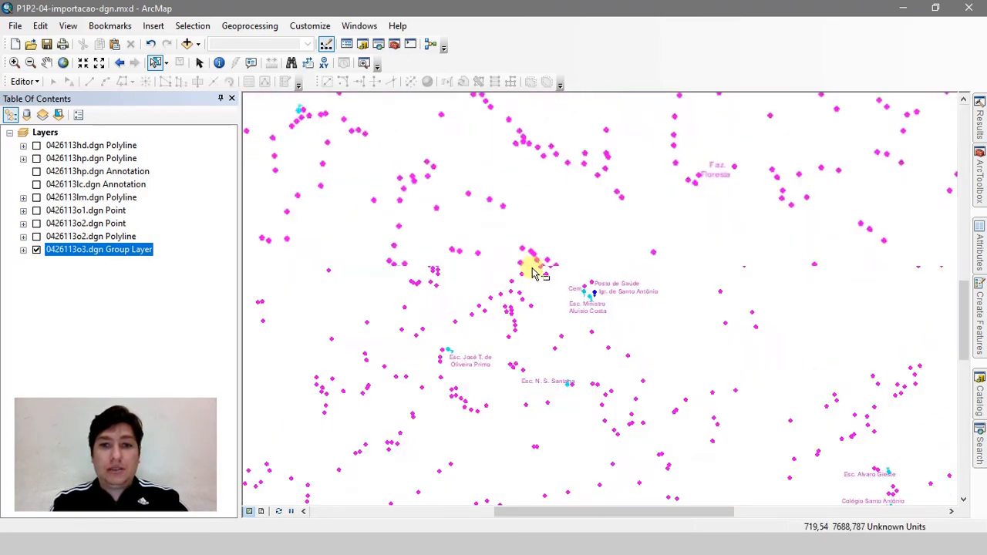
scroll(532, 270, up, 3)
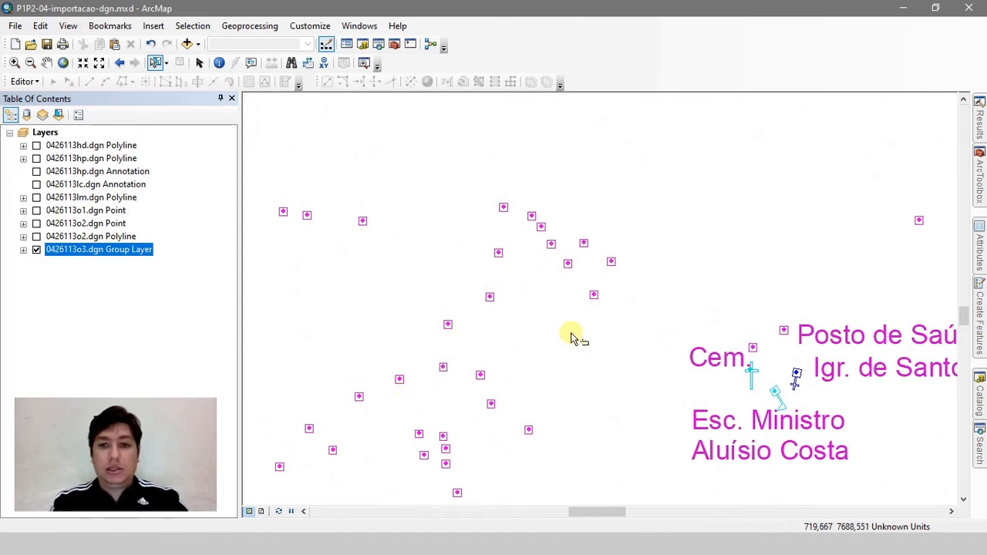
drag(569, 335, 342, 216)
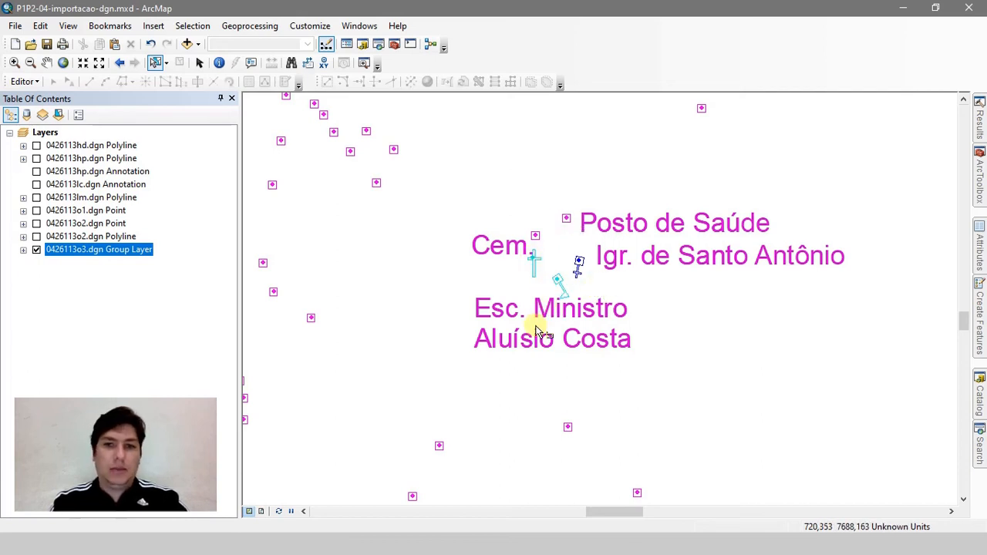
Step: Inspect the features around Esc. Emílio Jardim and turn off the 0426113o3.dgn Polygon and Polyline sublayers to isolate the points
scroll(540, 331, up, 5)
scroll(782, 253, down, 1)
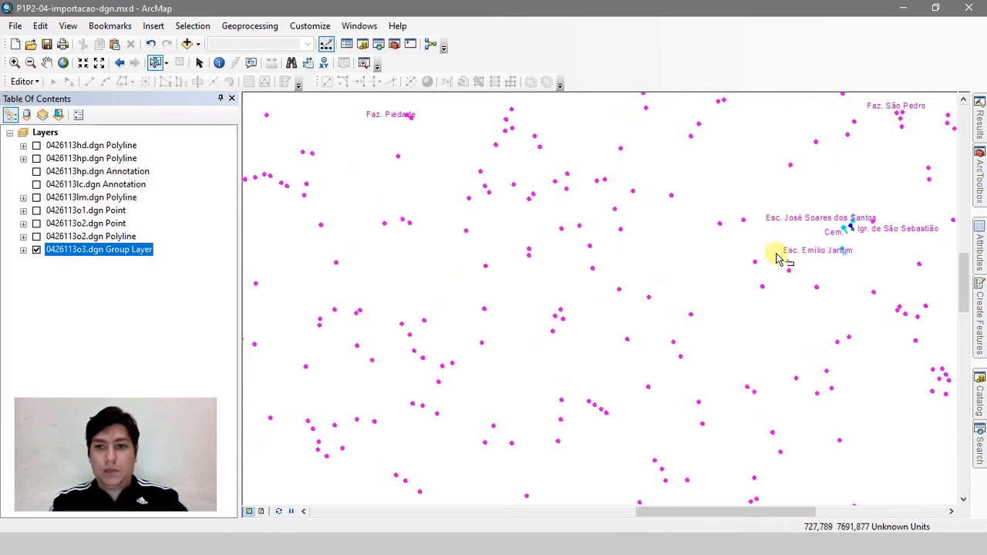
scroll(779, 256, down, 2)
scroll(727, 274, down, 2)
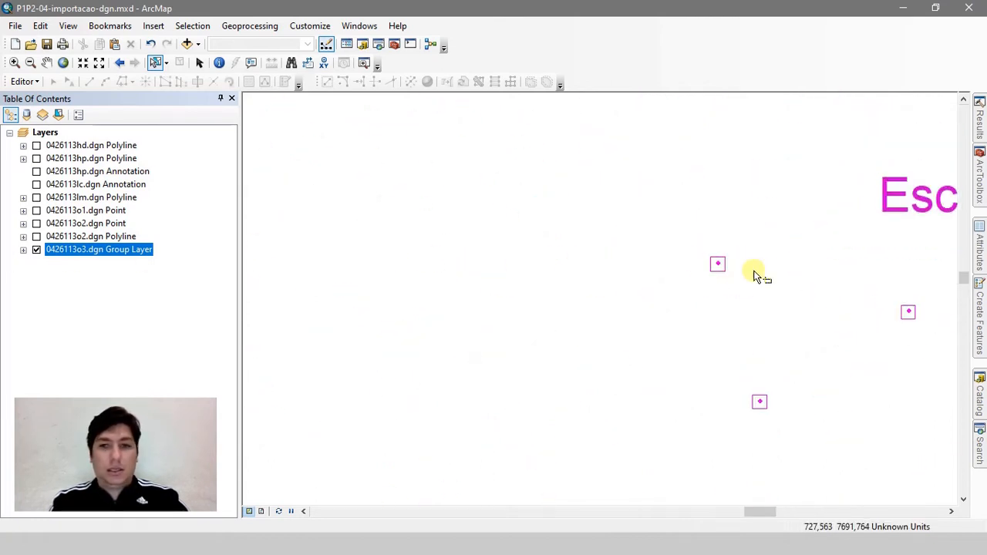
click(23, 250)
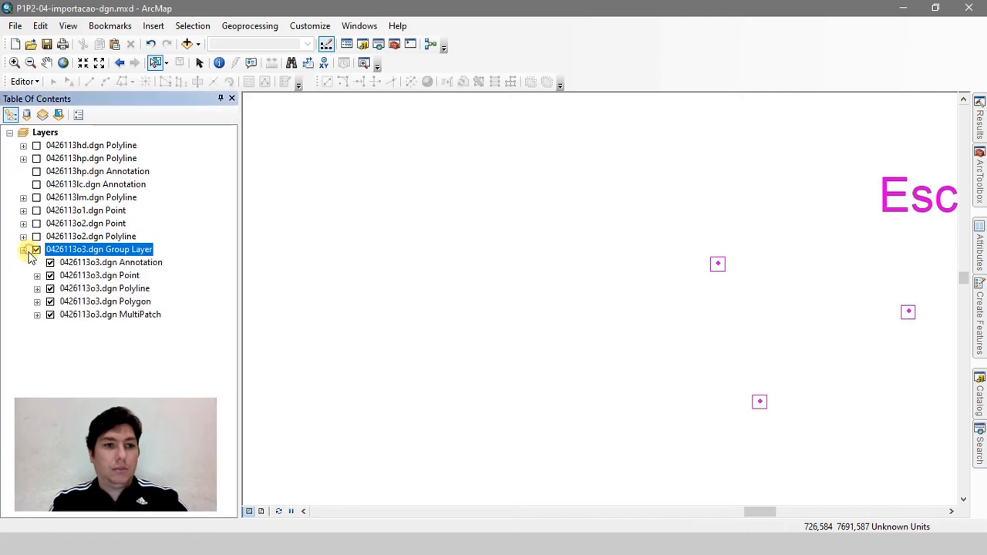
click(50, 301)
click(50, 289)
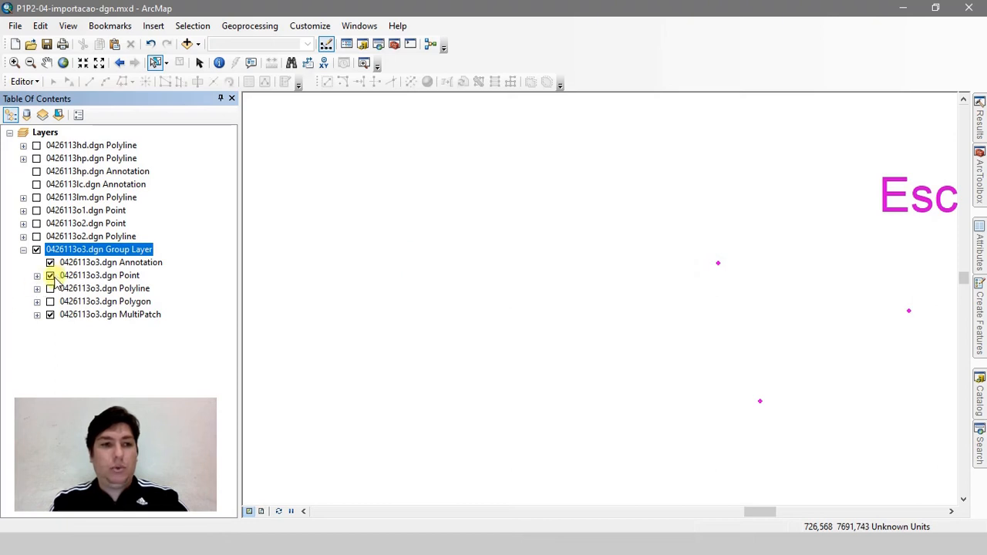
Step: Move the 0426113o3.dgn Point and Annotation layers out of their group and remove the remaining group layer
drag(100, 281, 104, 241)
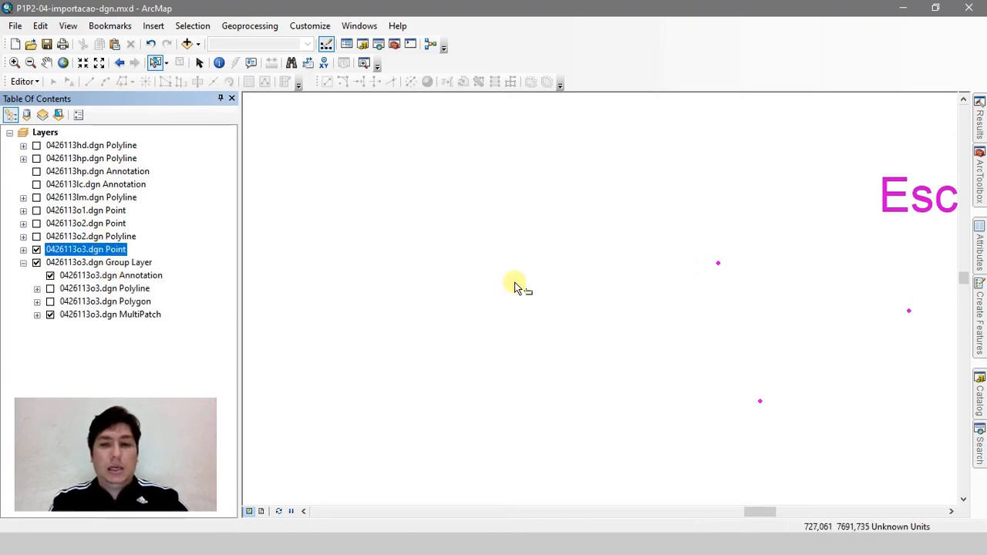
drag(732, 270, 455, 272)
scroll(498, 307, down, 1)
drag(498, 309, 445, 314)
scroll(455, 311, down, 2)
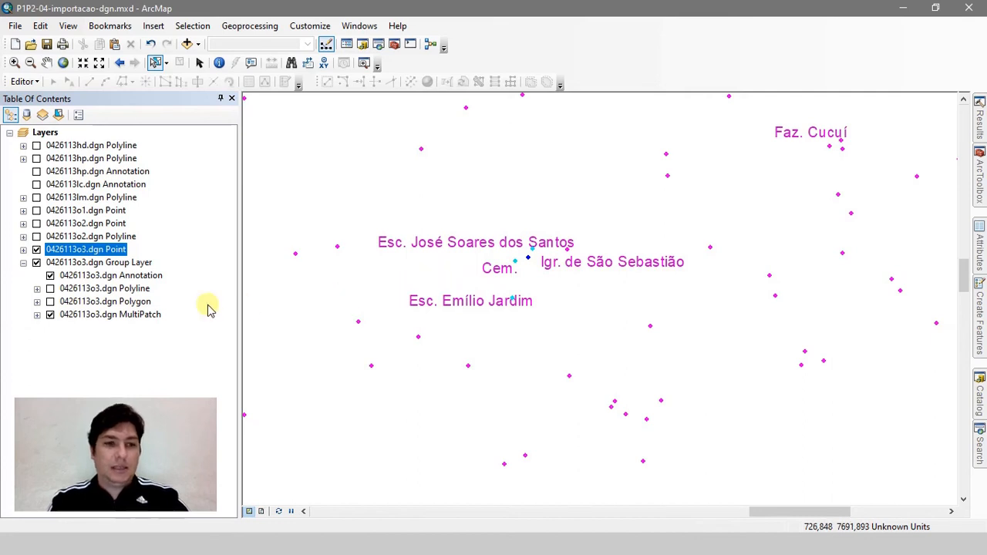
drag(135, 279, 125, 248)
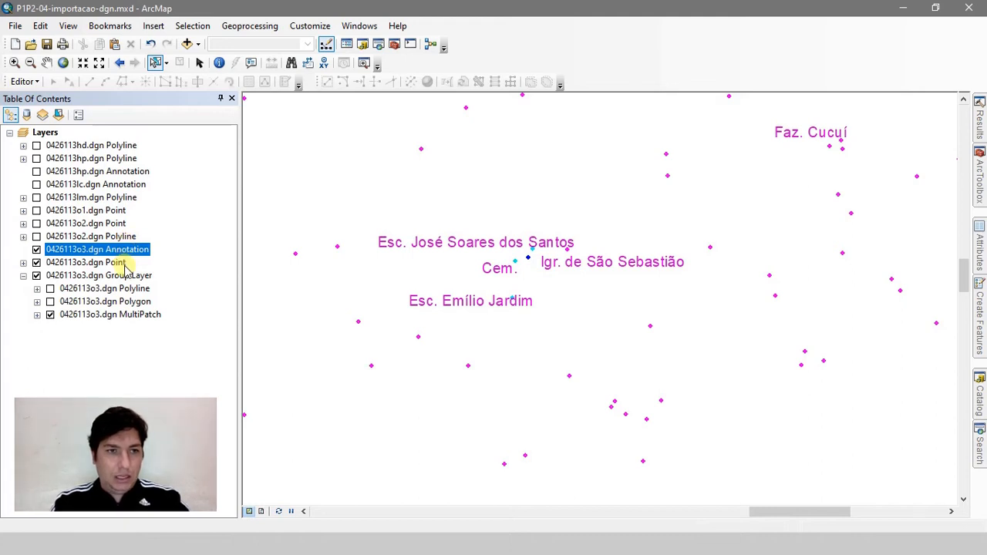
right_click(68, 276)
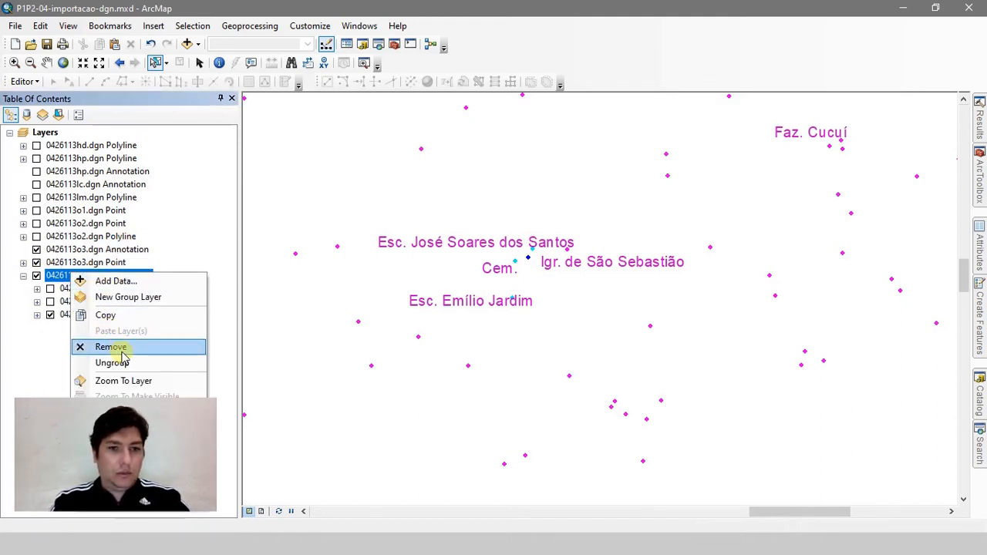
click(122, 347)
Step: Turn off the 0426113o3.dgn Point and Annotation layers and add 0426113pr.dgn to the map
click(36, 262)
click(36, 250)
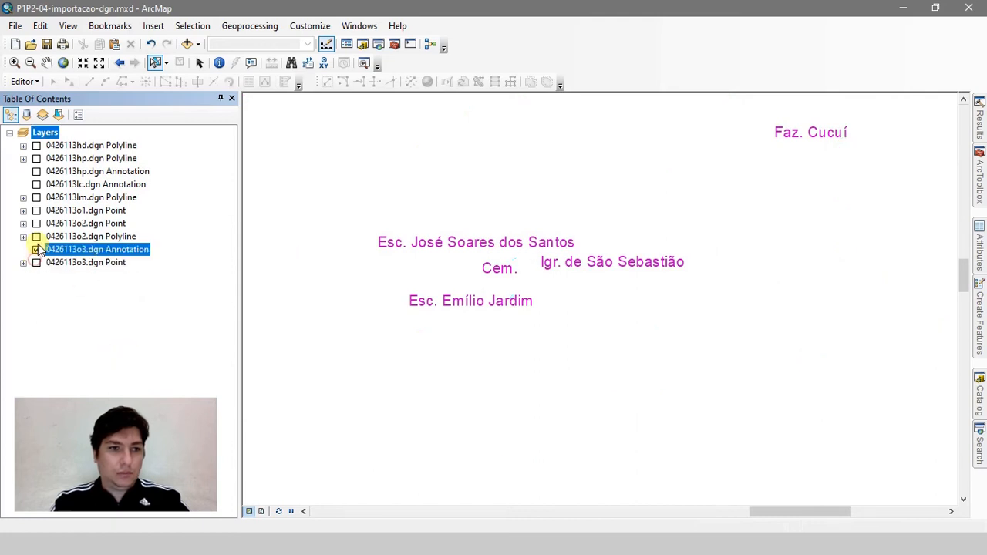
mouse_move(983, 402)
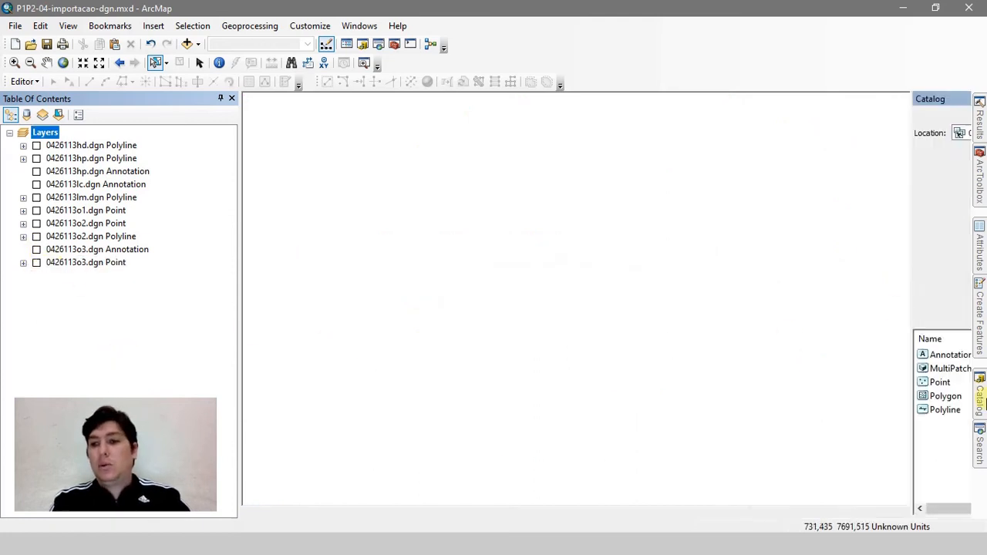
drag(812, 265, 177, 294)
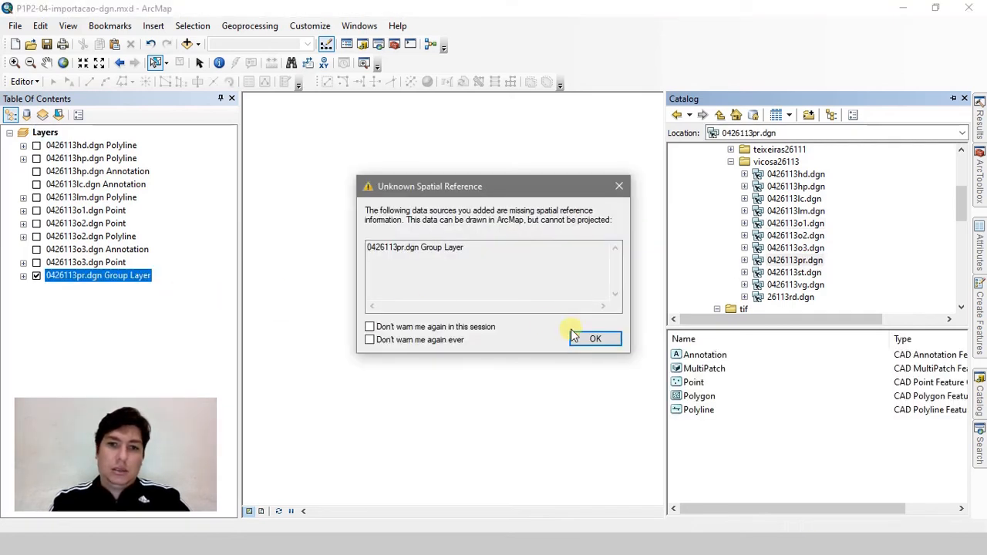
click(594, 339)
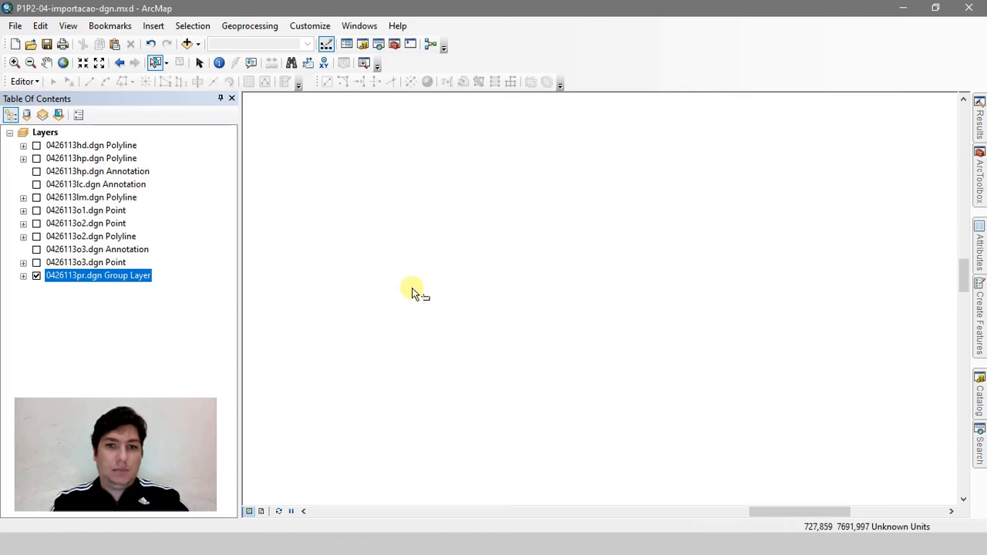
Step: Temporarily show the 0426113o3.dgn points for reference, and examine the 0426113pr.dgn benchmarks near RN 127 V and RN 127 X
click(37, 262)
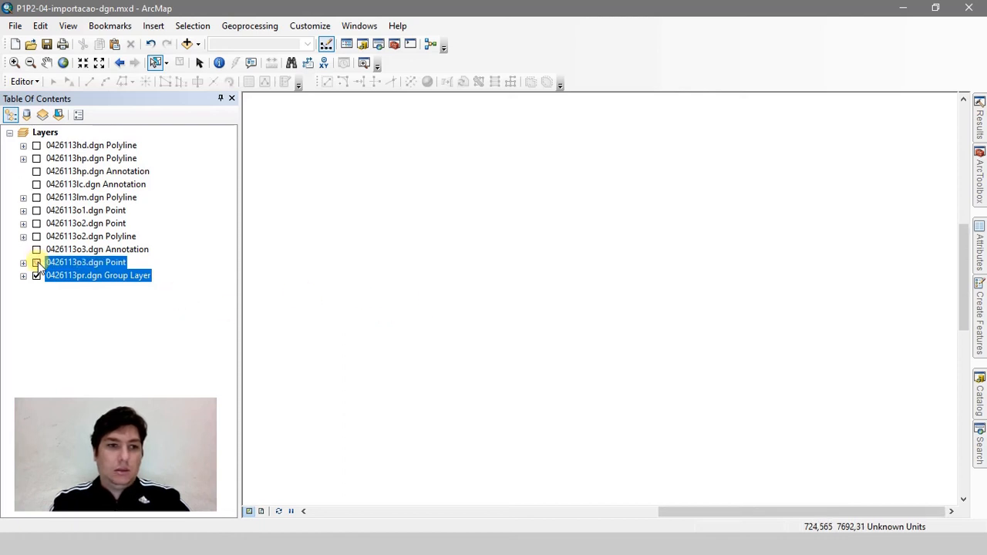
scroll(666, 342, up, 5)
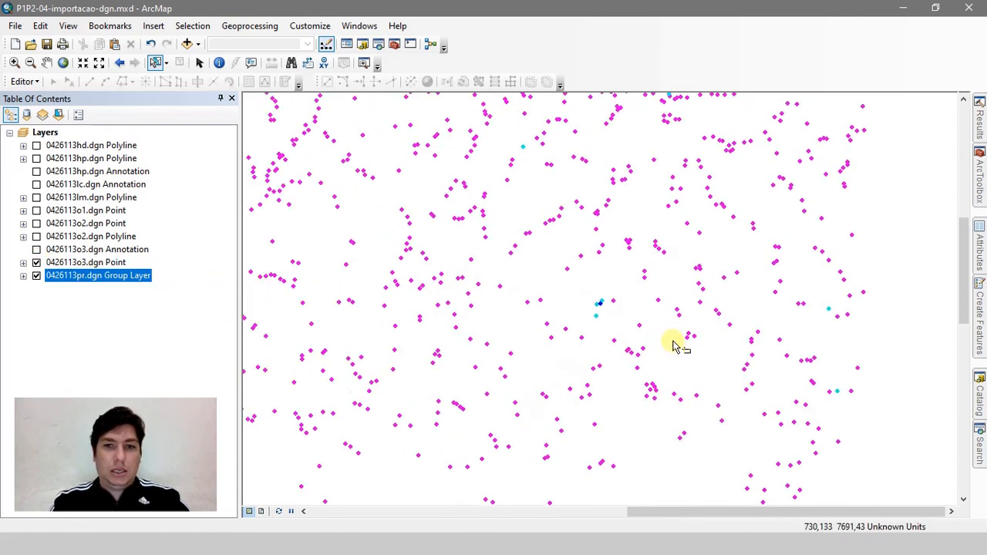
click(36, 262)
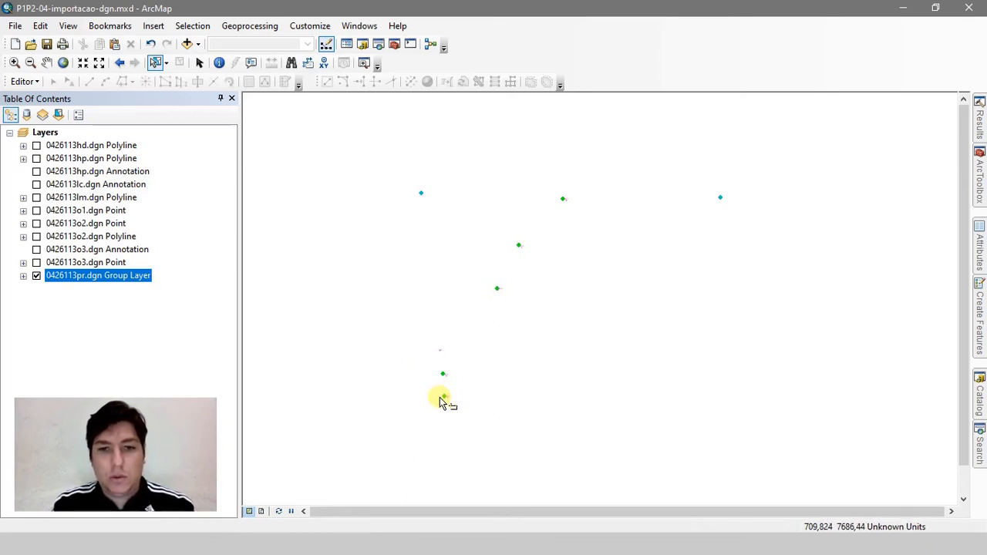
scroll(441, 400, down, 5)
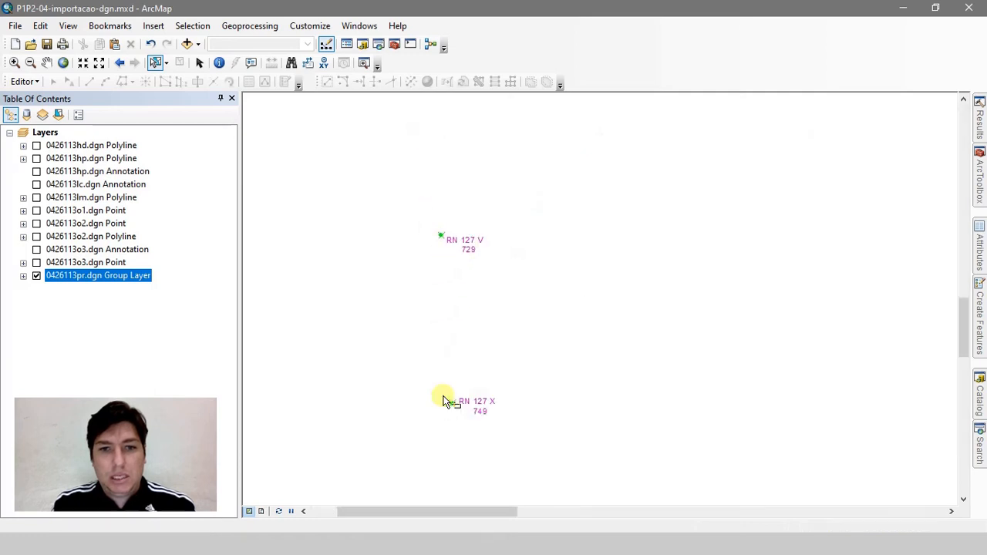
scroll(451, 408, down, 2)
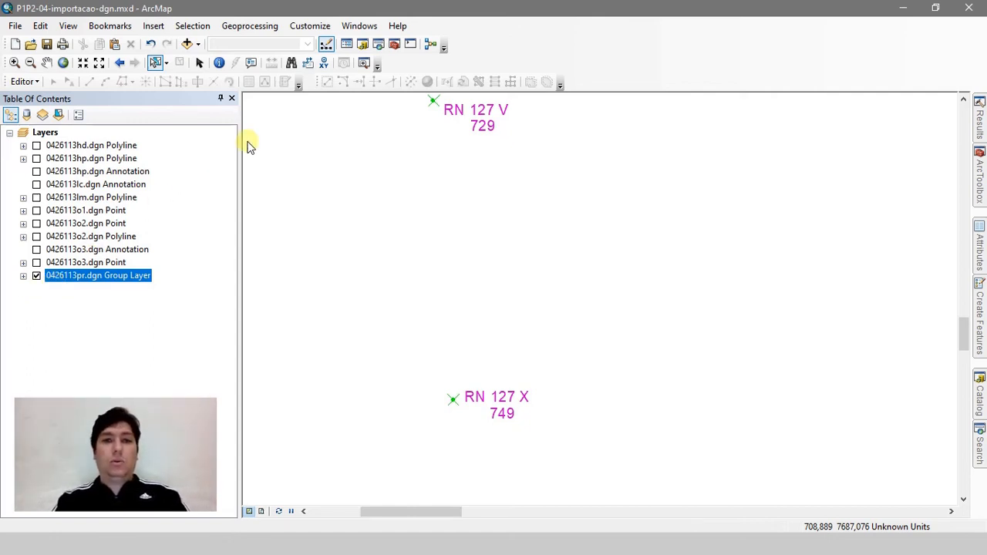
Step: Move the 0426113pr.dgn Point layer out of its group and remove the remaining group layer
click(23, 275)
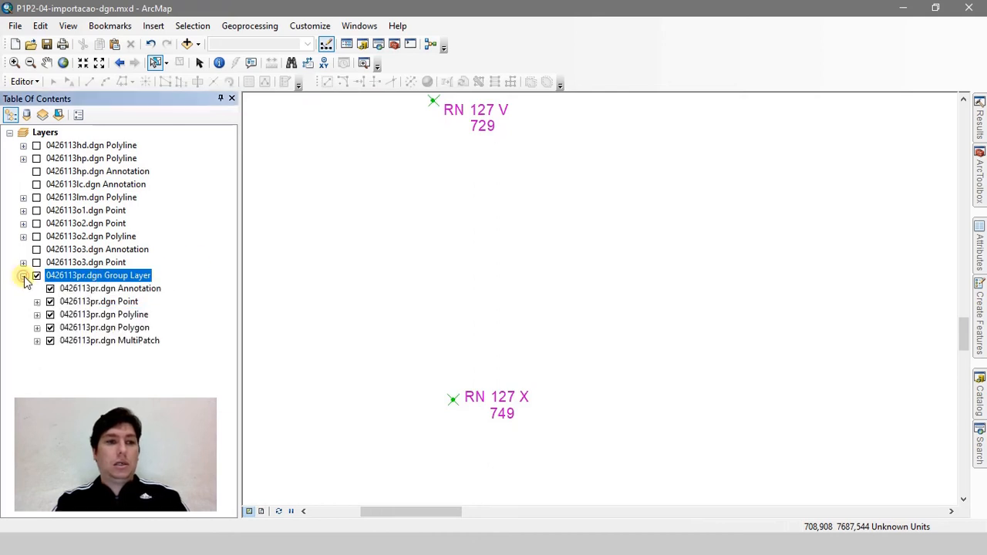
drag(87, 301, 84, 268)
right_click(74, 289)
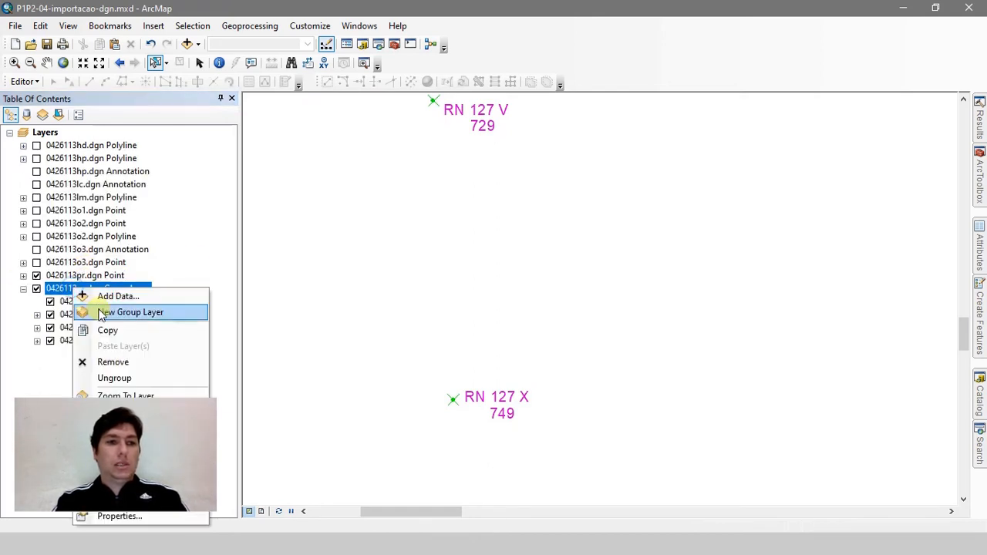
click(106, 362)
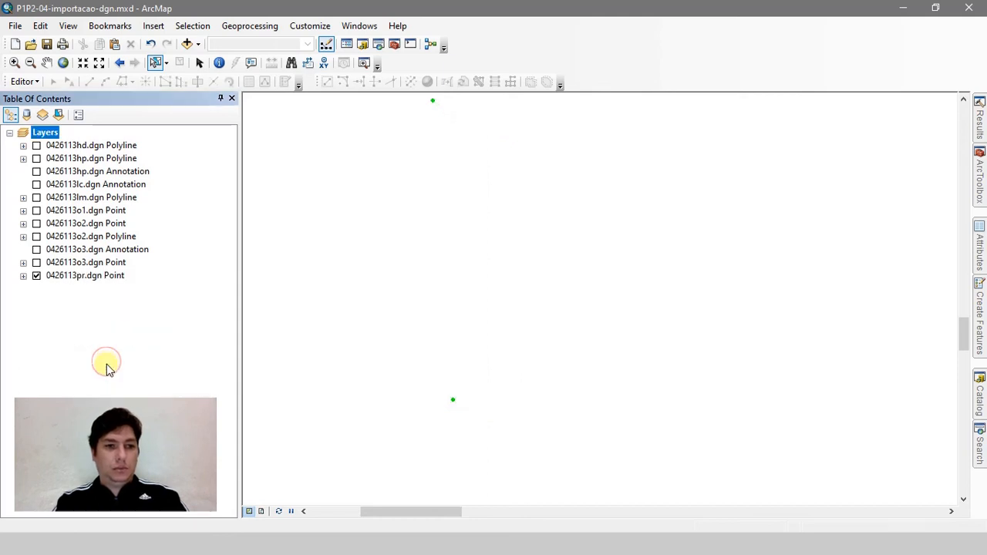
Step: Add 0426113st.dgn to the map and turn off the 0426113pr.dgn Point layer
click(980, 382)
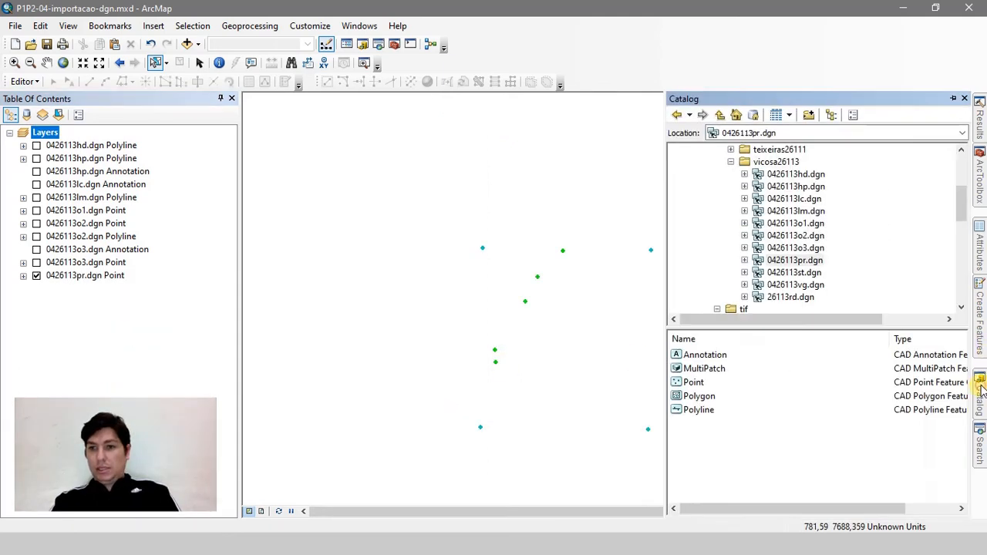
click(812, 274)
mouse_move(812, 274)
mouse_down()
mouse_move(656, 256)
mouse_move(407, 270)
mouse_up()
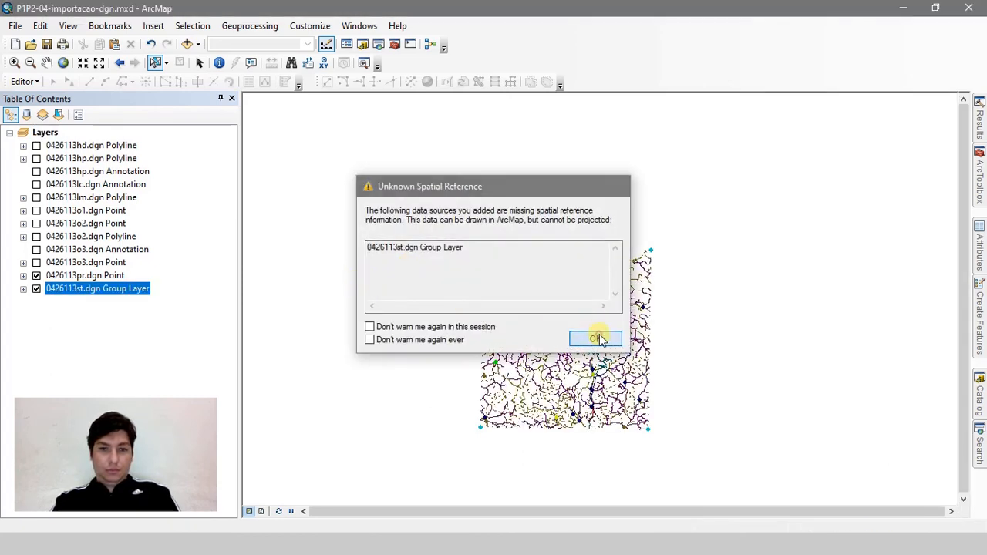
click(599, 340)
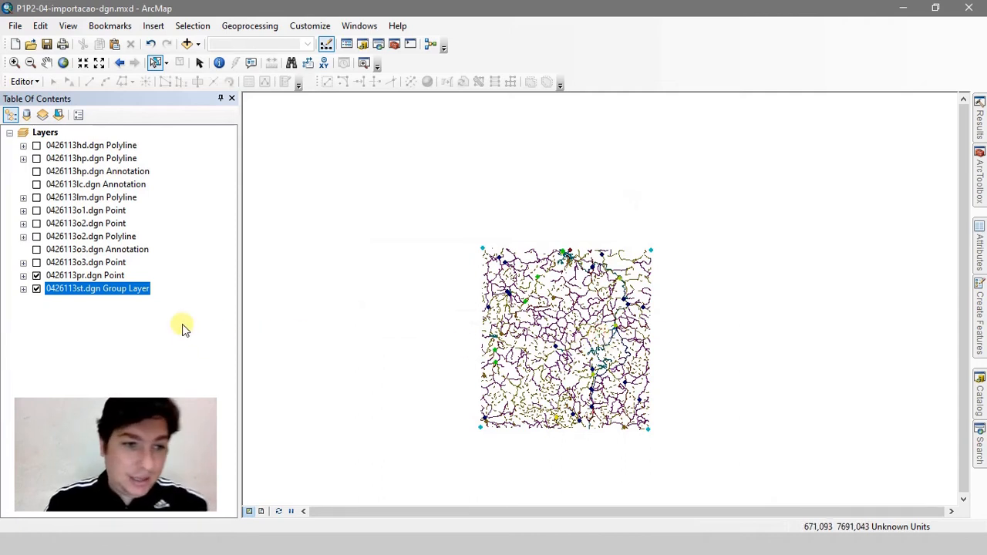
click(37, 276)
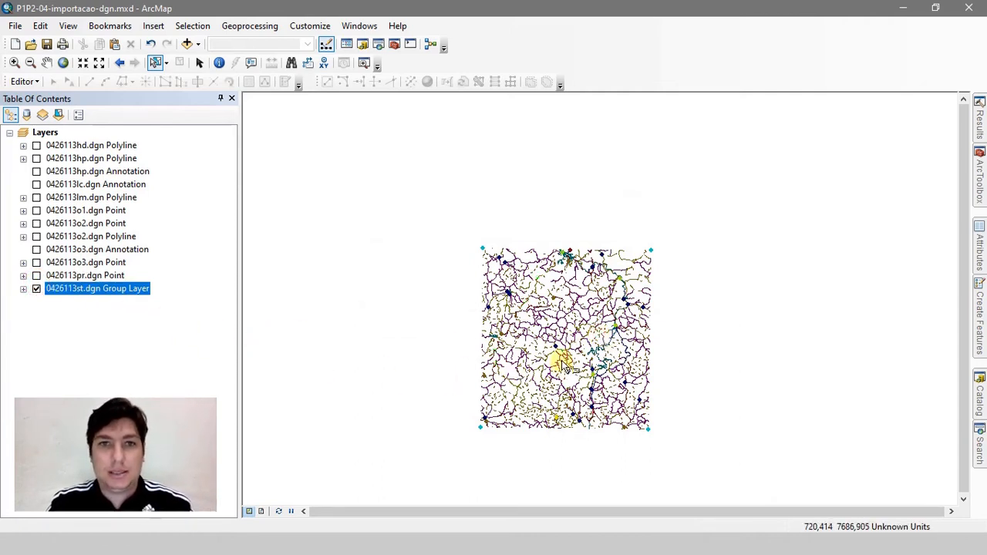
Step: Look over the 0426113st.dgn road network and move its Polyline layer out of the group
scroll(562, 362, up, 3)
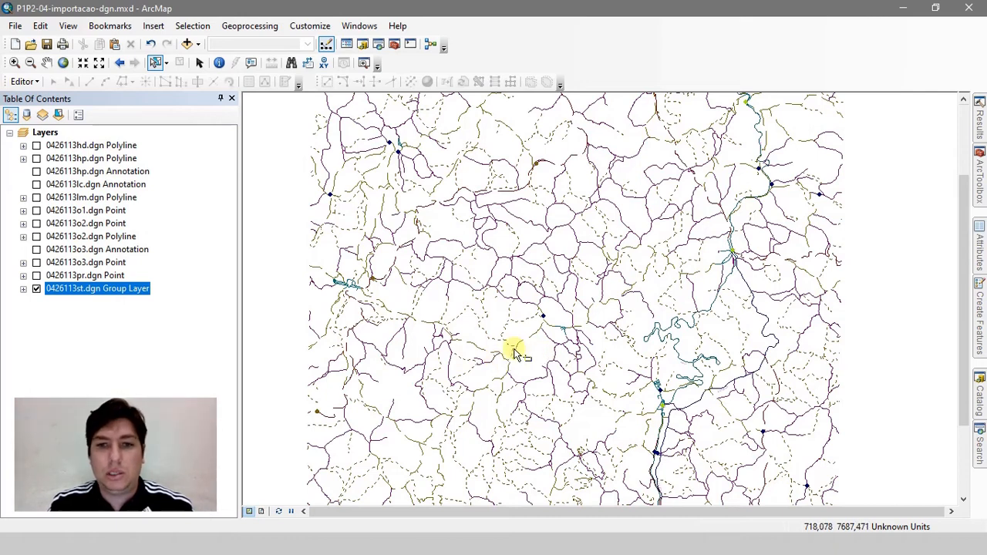
click(24, 290)
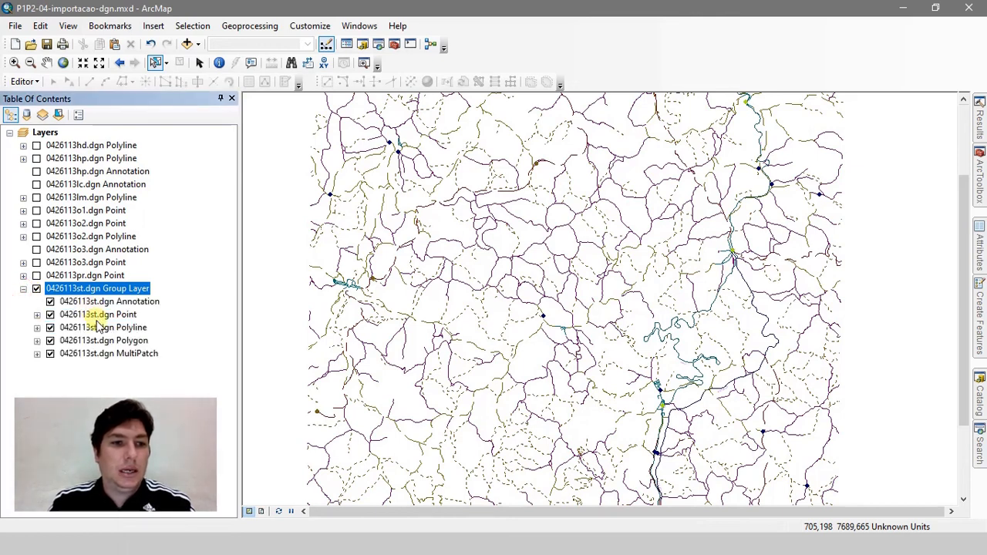
drag(98, 331, 115, 285)
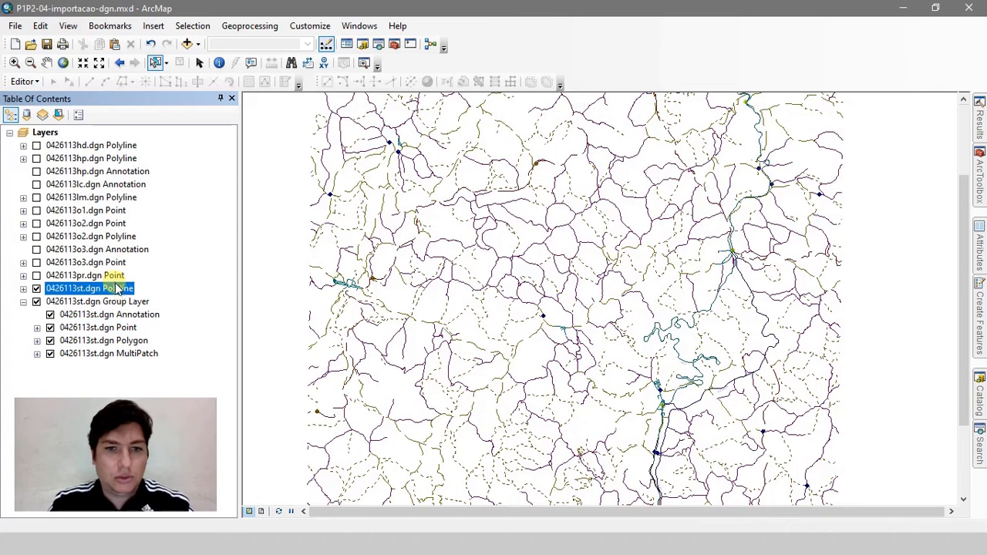
Step: Examine the roads and railway around the RFFSA label, toggling the 0426113st.dgn Annotation and Point sublayers to compare what each draws
scroll(659, 389, up, 5)
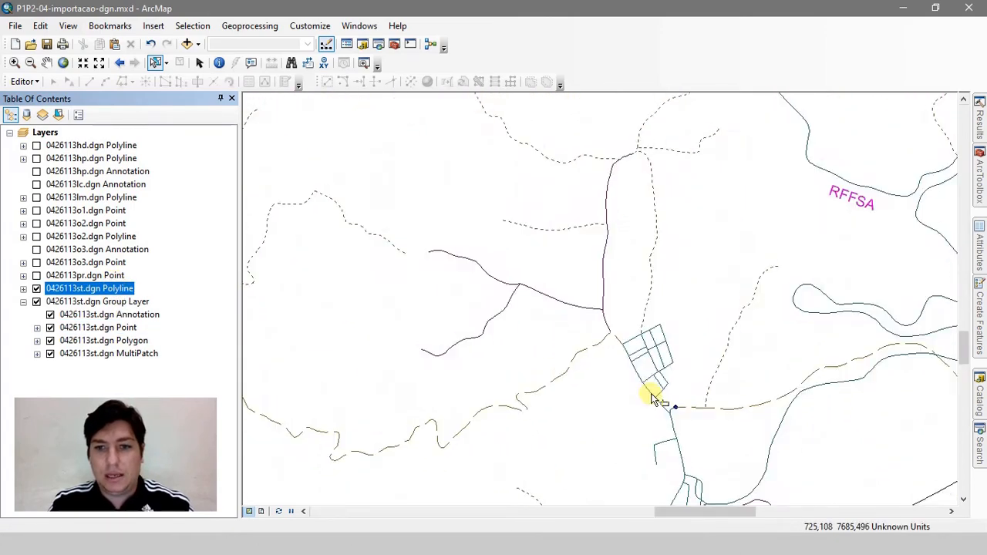
drag(657, 342, 487, 328)
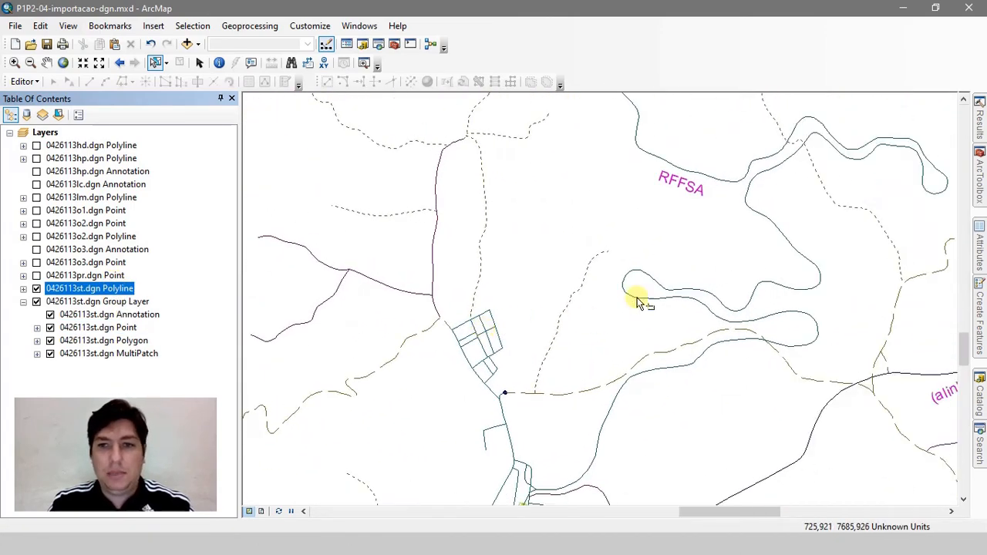
drag(729, 183, 547, 241)
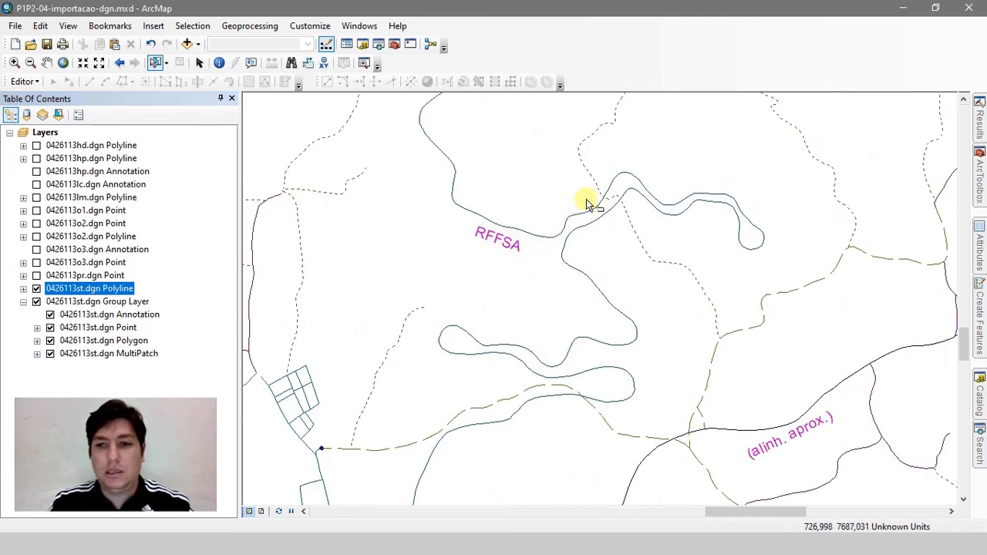
drag(590, 201, 417, 498)
scroll(523, 271, down, 1)
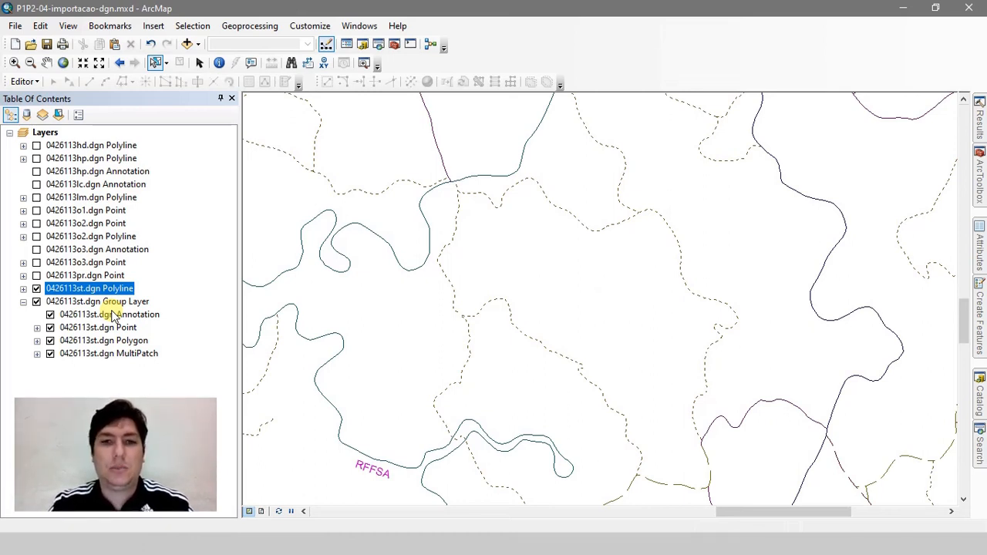
click(50, 314)
click(49, 316)
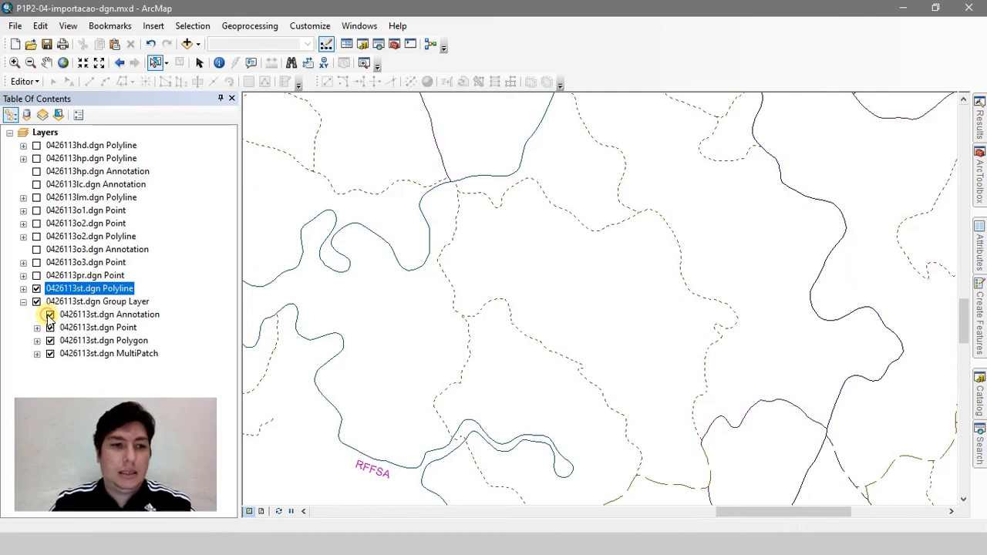
click(49, 315)
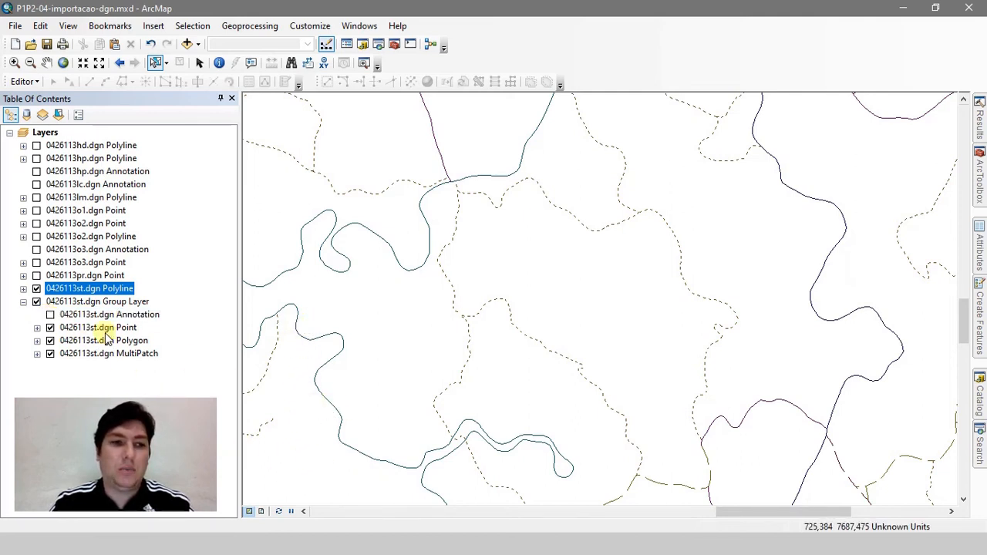
click(50, 315)
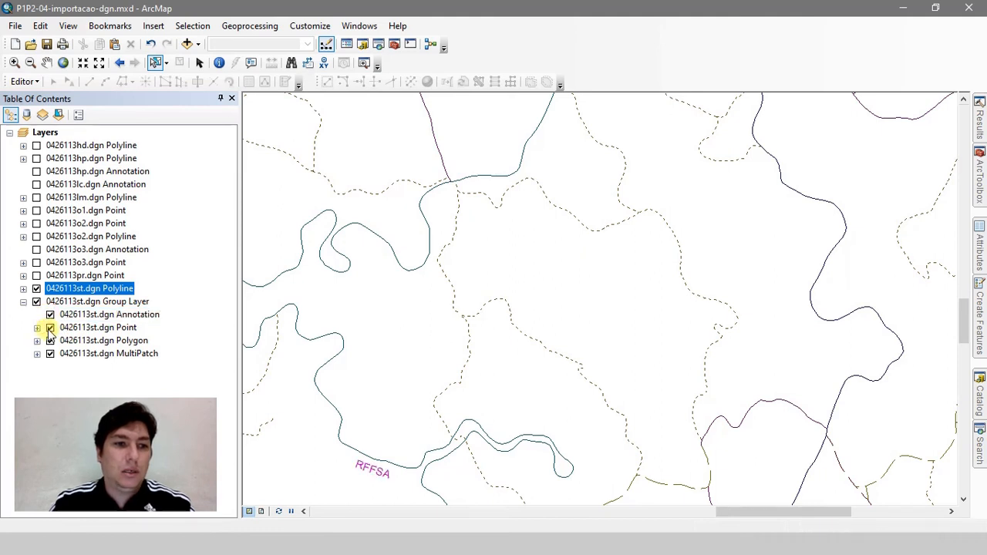
click(50, 328)
click(49, 328)
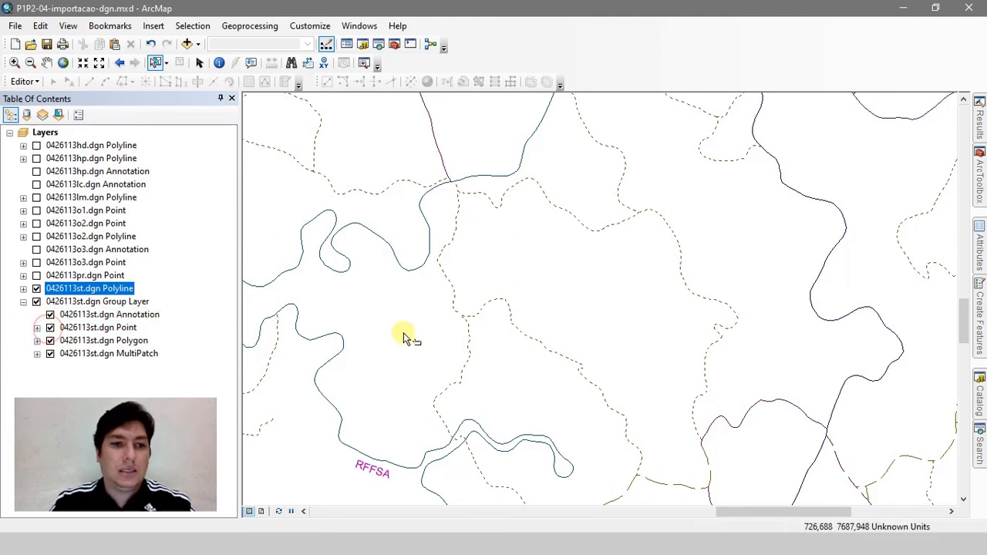
Step: Toggle the 0426113st.dgn Polygon sublayer to compare what it draws, and turn off the 0426113st.dgn Polyline layer
scroll(403, 334, up, 5)
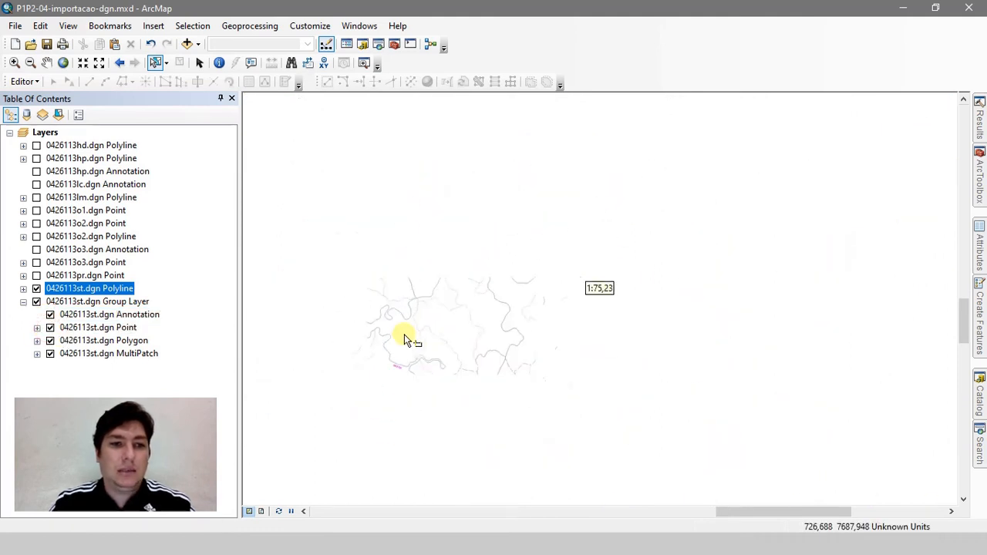
click(49, 341)
click(50, 340)
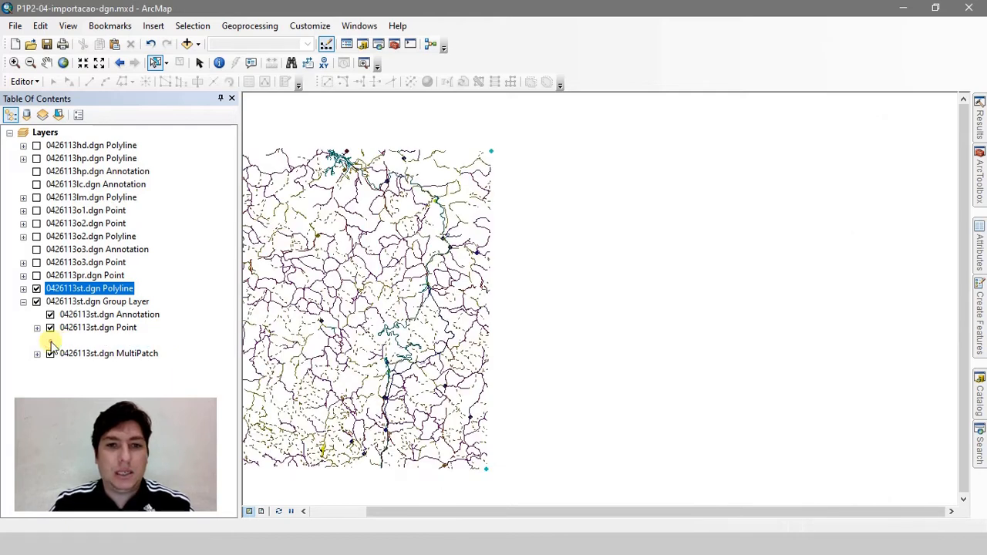
click(49, 340)
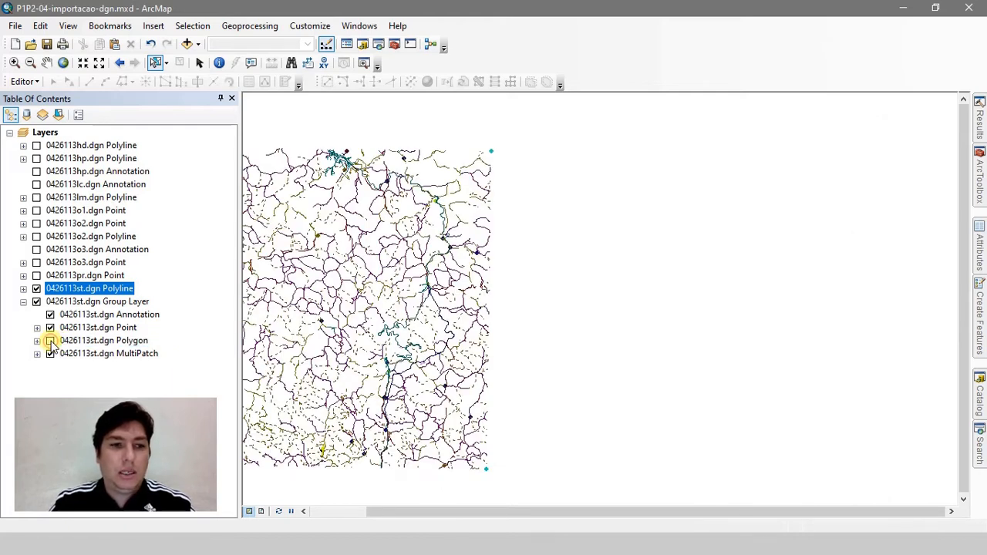
click(35, 290)
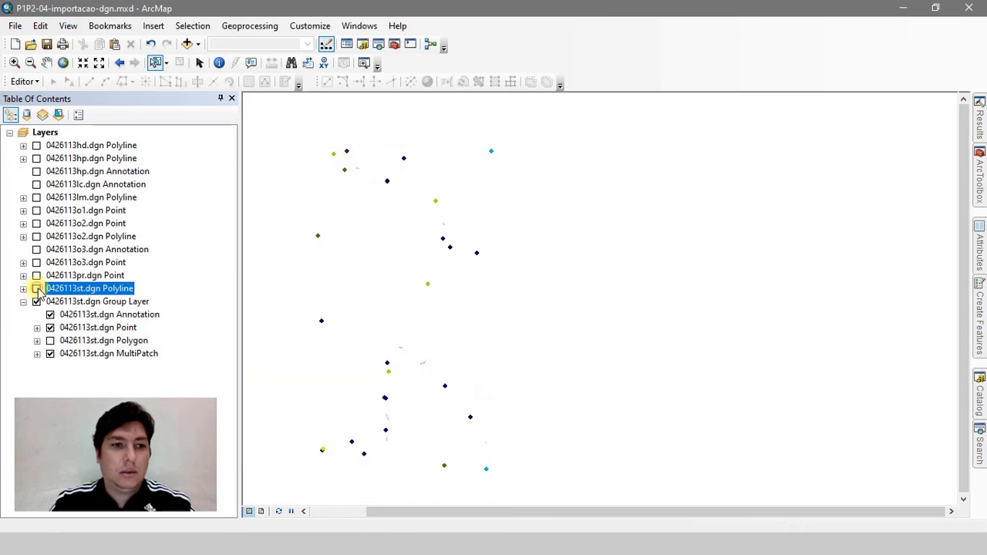
click(50, 340)
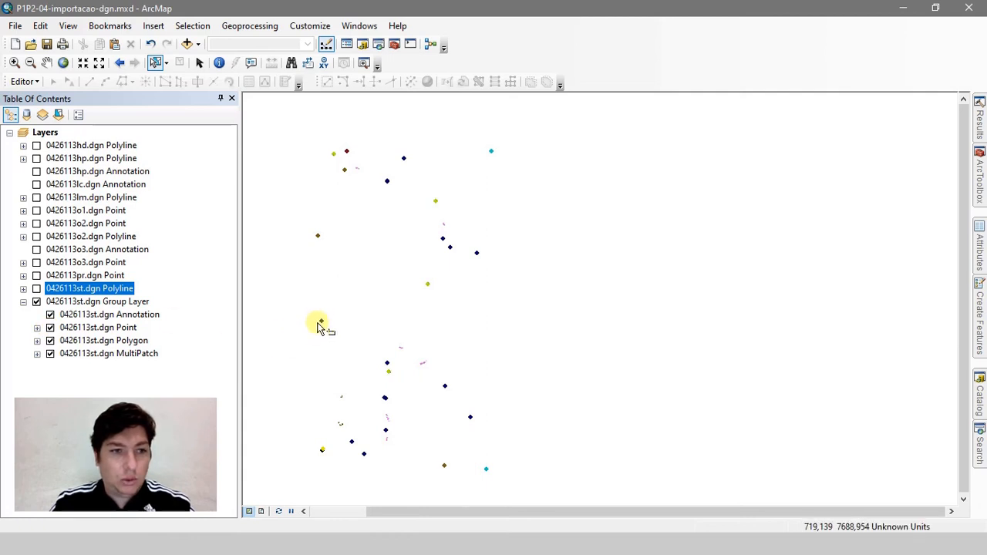
Step: Examine the remaining 0426113st.dgn points, polygons and annotations up close, including the symbols beside the Est. labels
scroll(318, 324, down, 5)
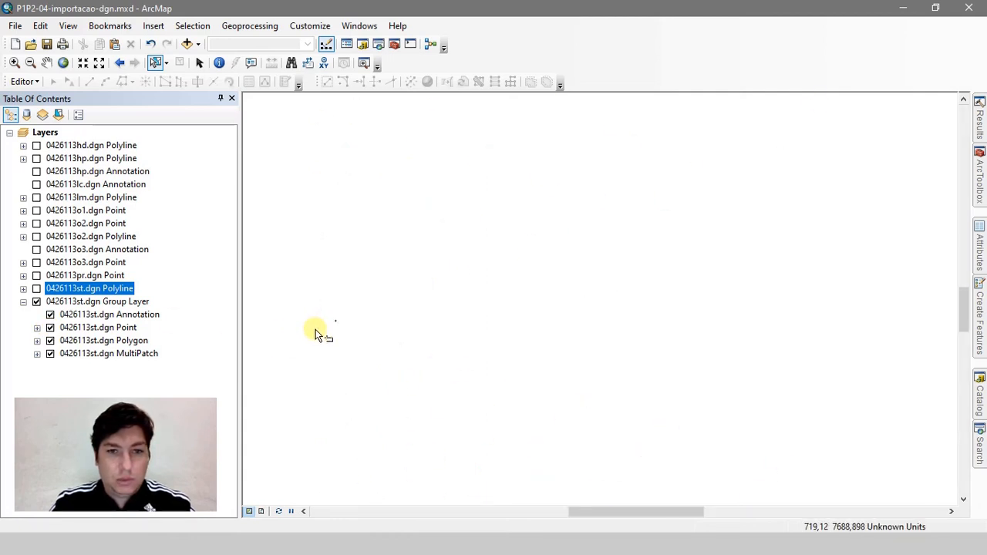
scroll(316, 329, up, 5)
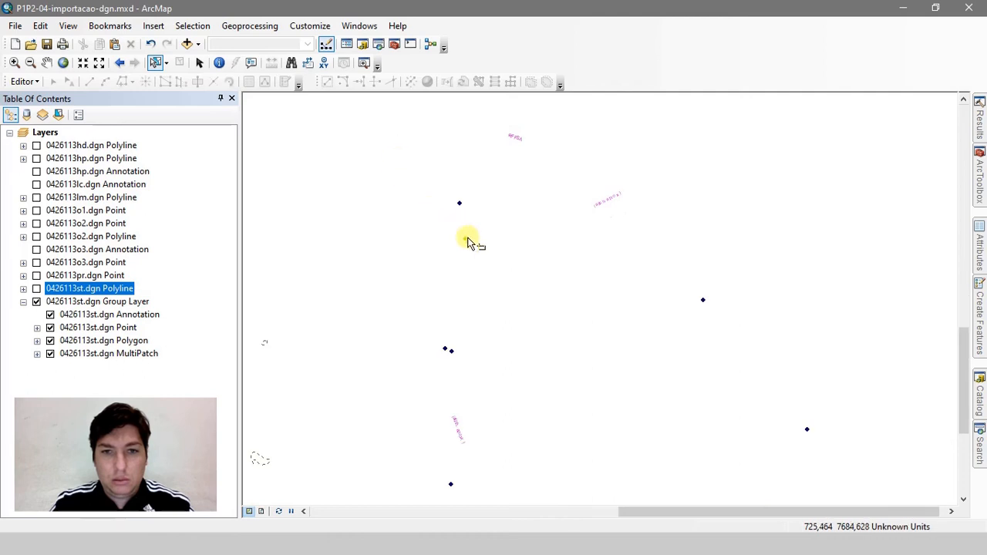
scroll(469, 245, down, 3)
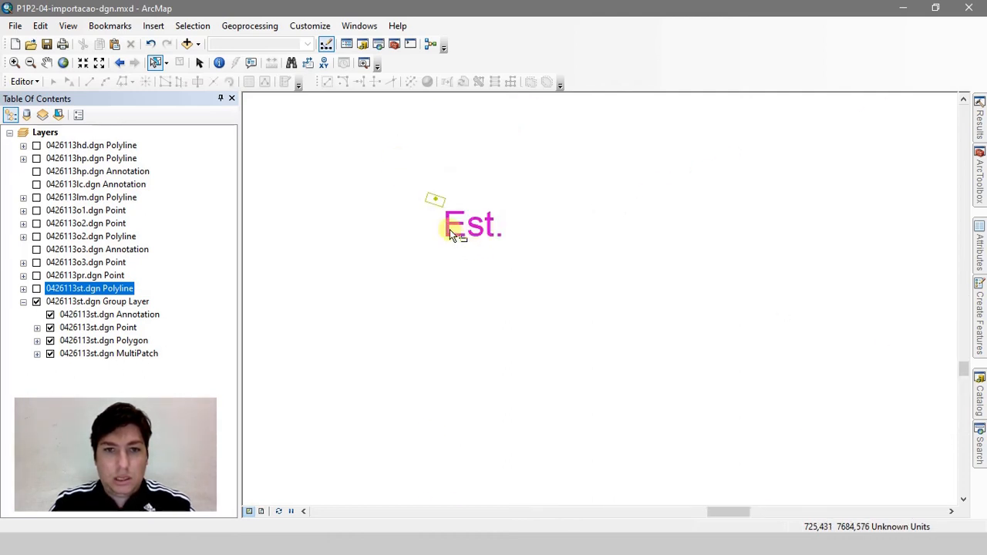
scroll(452, 231, up, 1)
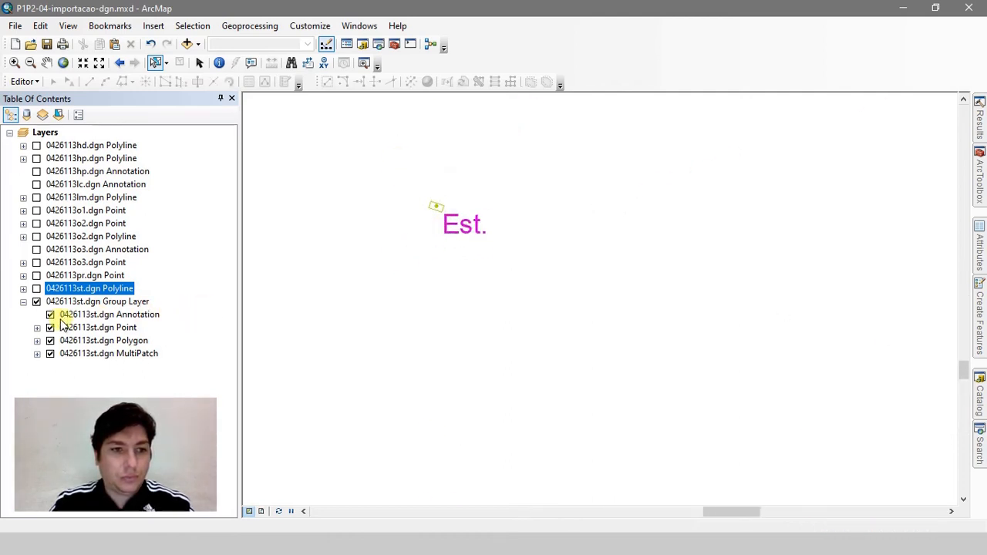
scroll(553, 295, up, 3)
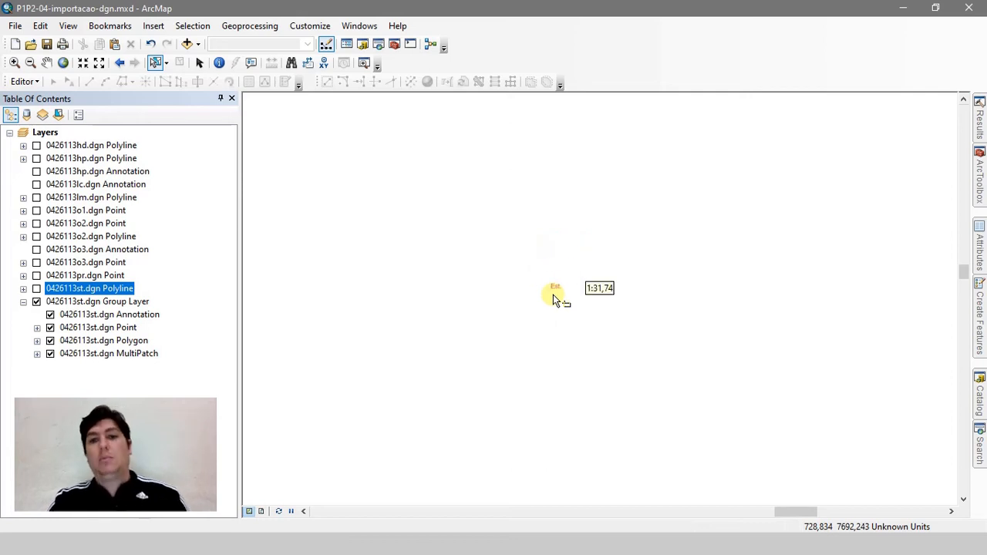
scroll(553, 295, up, 2)
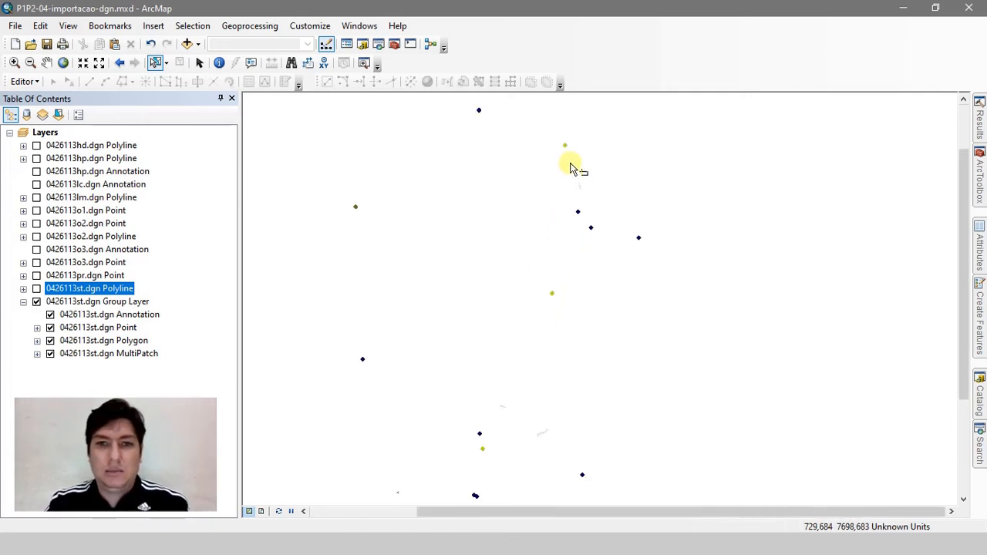
scroll(569, 154, down, 3)
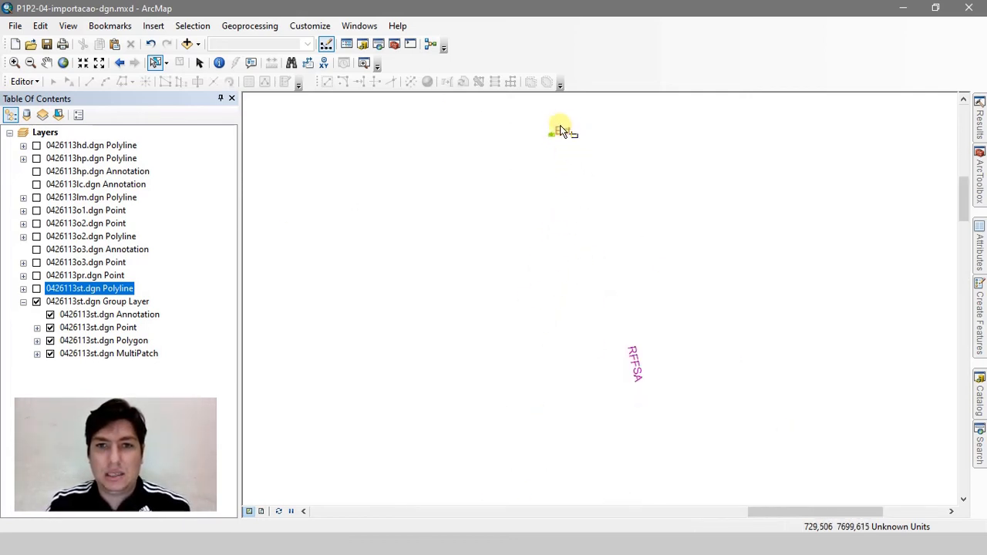
scroll(561, 130, down, 2)
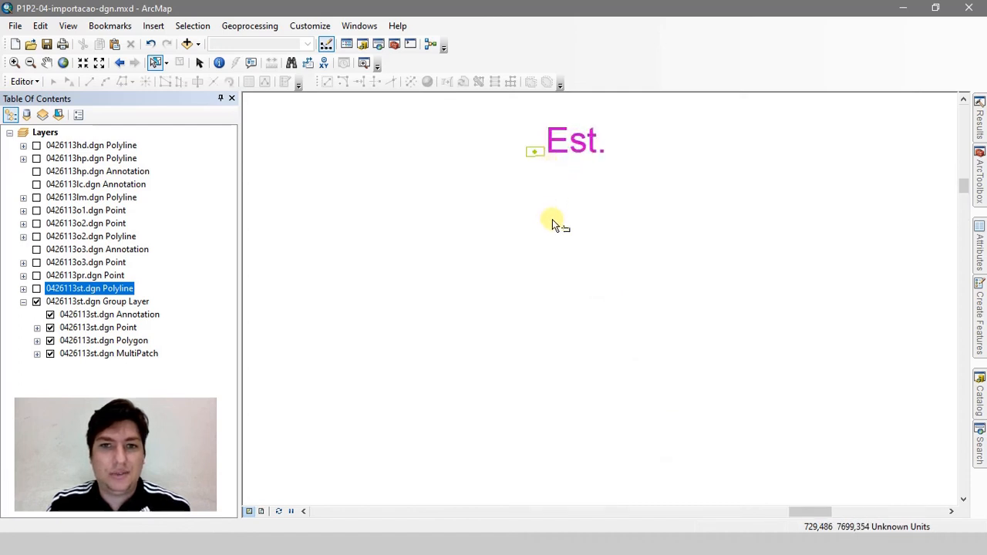
scroll(555, 223, up, 3)
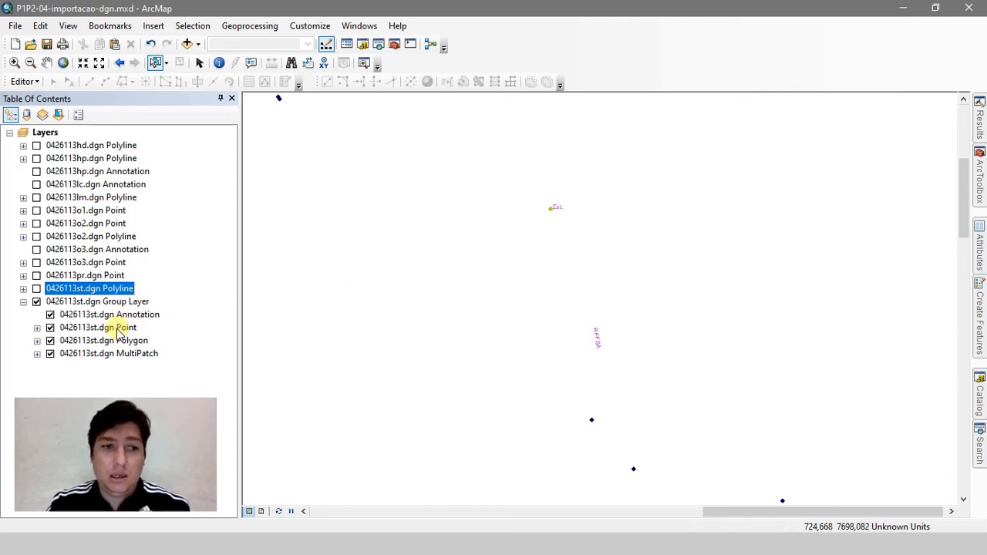
Step: Move the 0426113st.dgn Point layer out of its group and remove the remaining group layer
ctrl+click(74, 330)
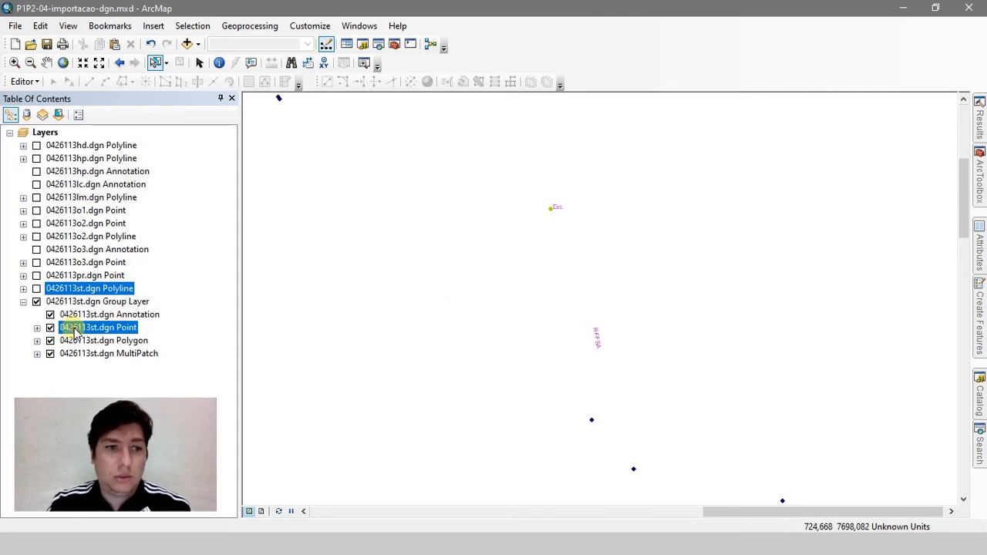
drag(74, 330, 71, 296)
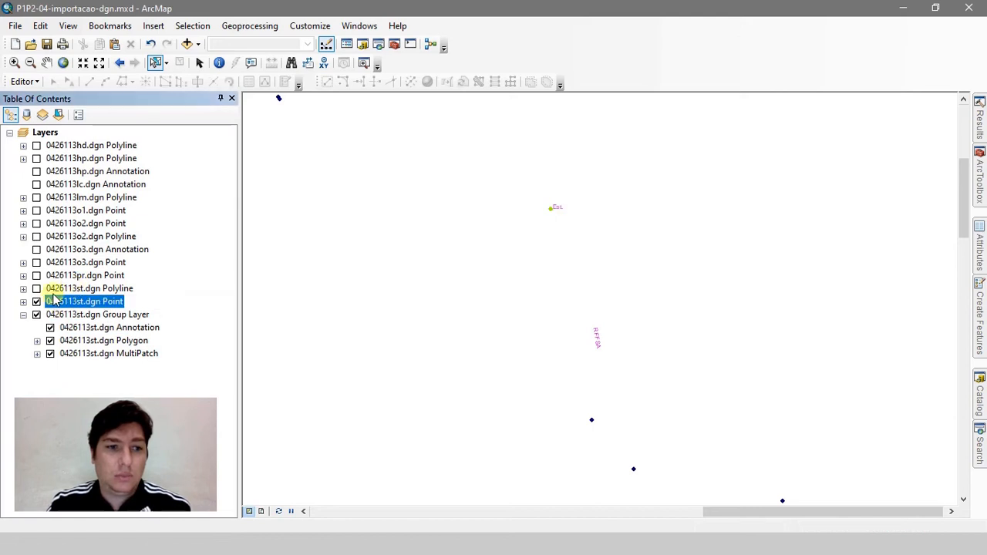
click(68, 316)
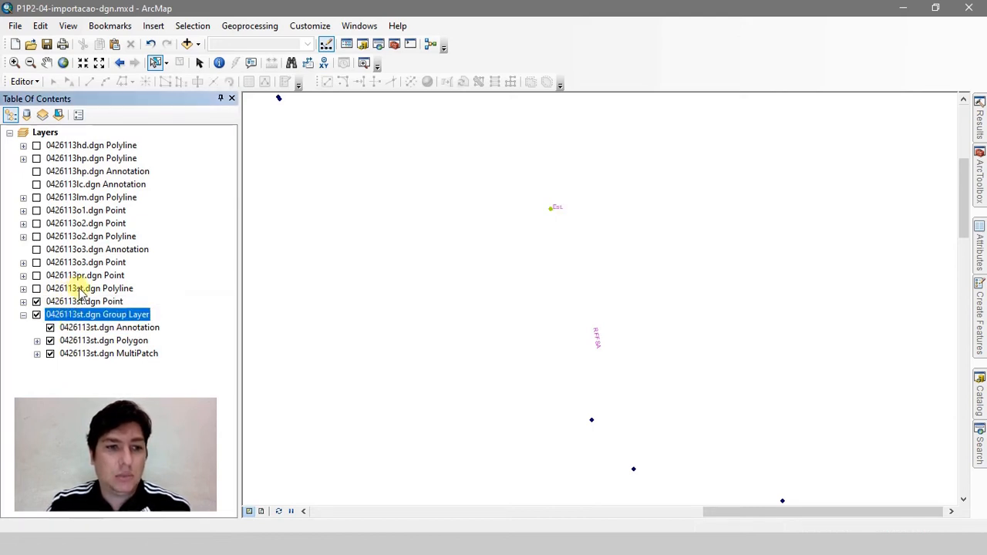
right_click(70, 316)
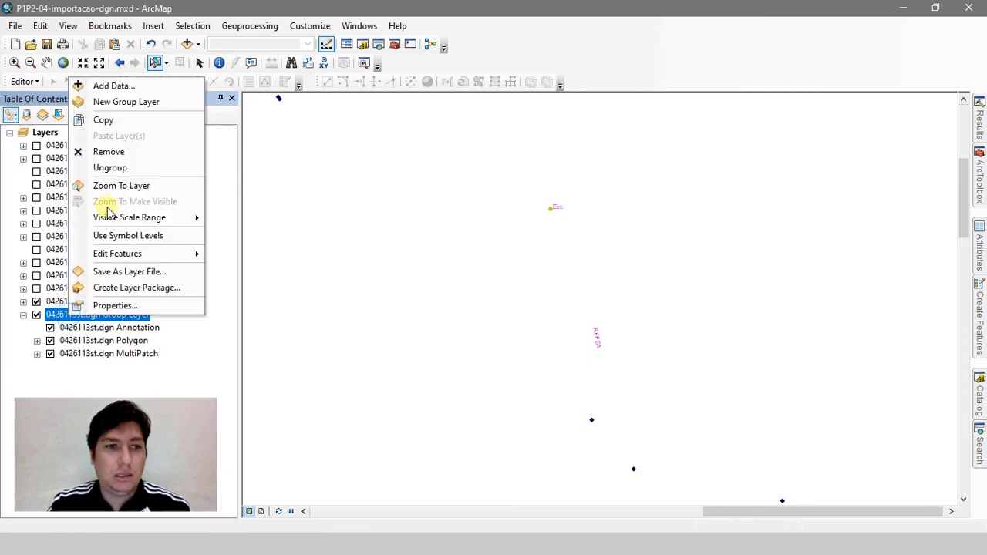
click(109, 152)
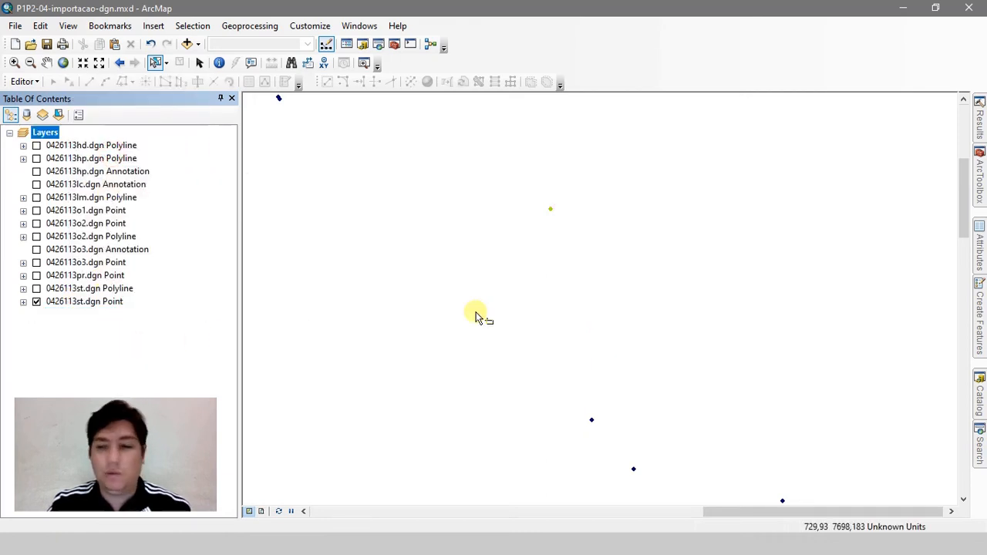
Step: Add 0426113vg.dgn from the vicosa26113 folder to the map, accepting its missing spatial reference
click(981, 395)
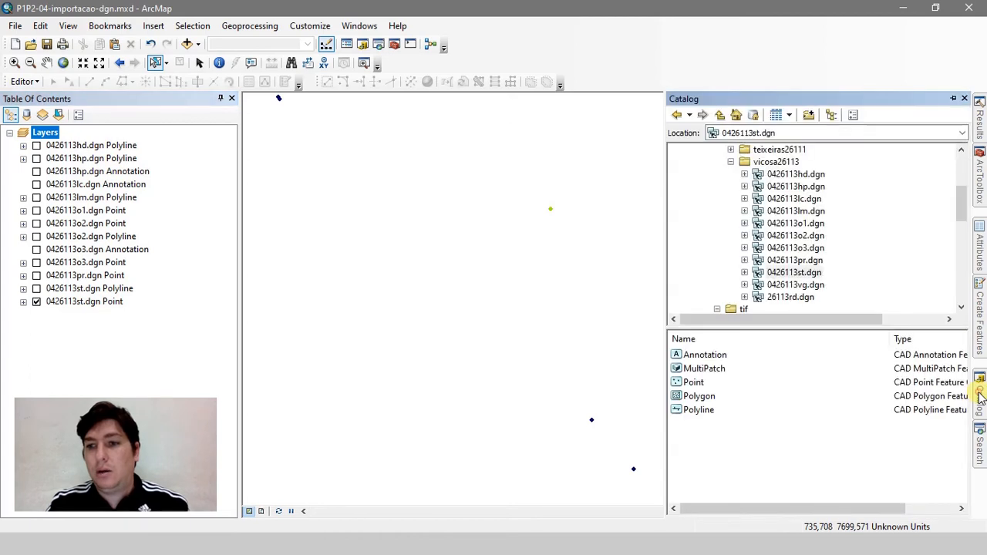
click(797, 285)
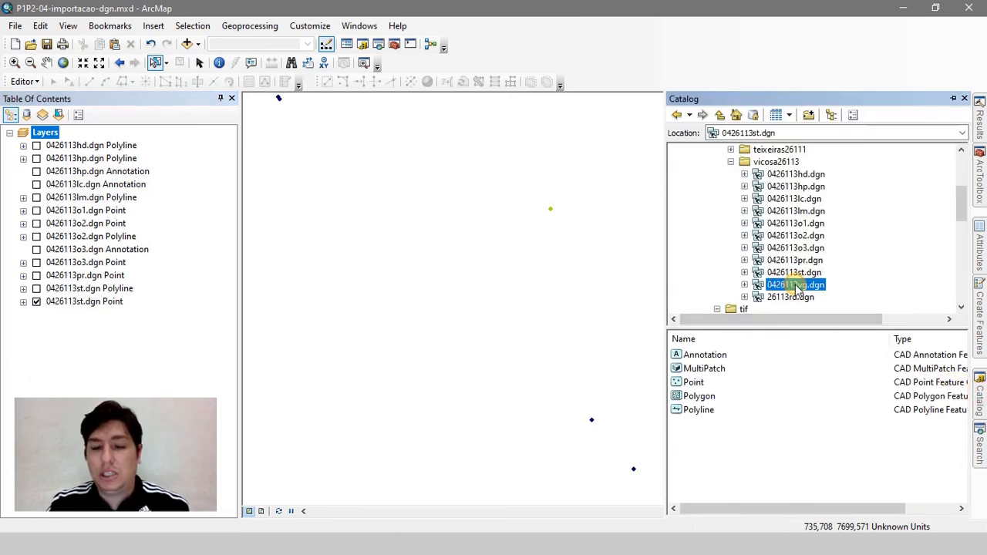
drag(796, 285, 569, 279)
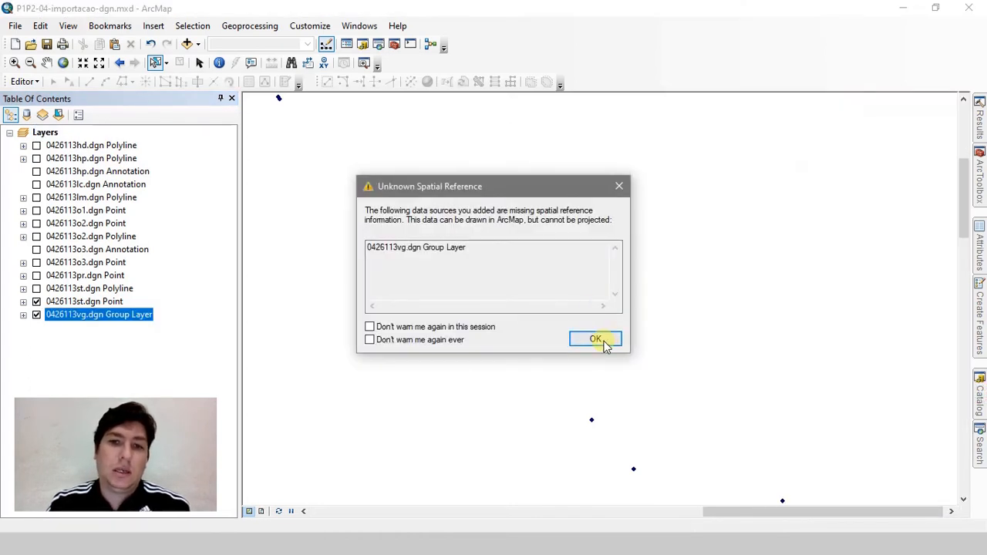
click(604, 344)
Step: Inspect the Cana labels of 0426113vg.dgn across the chart and remove its group layer from the map
scroll(617, 338, down, 5)
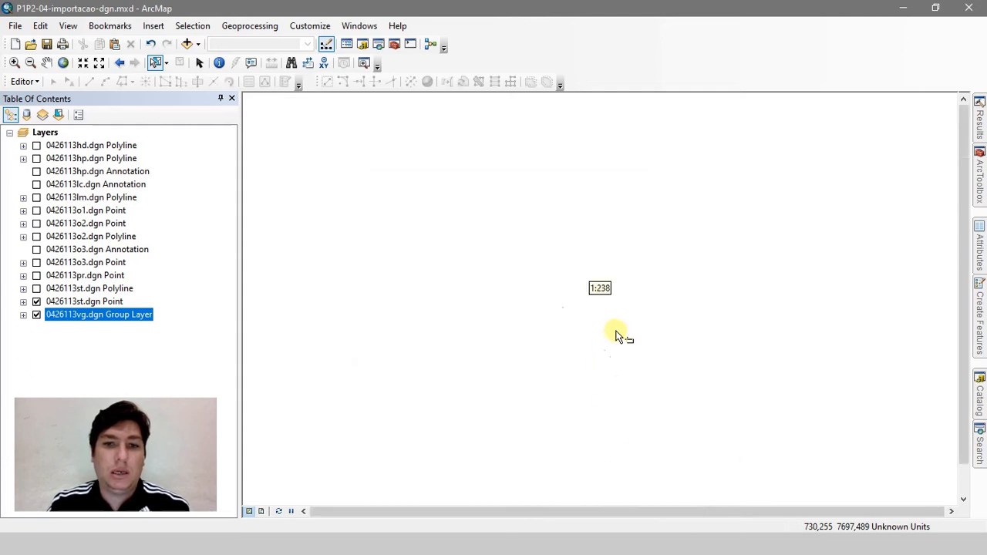
scroll(618, 338, up, 5)
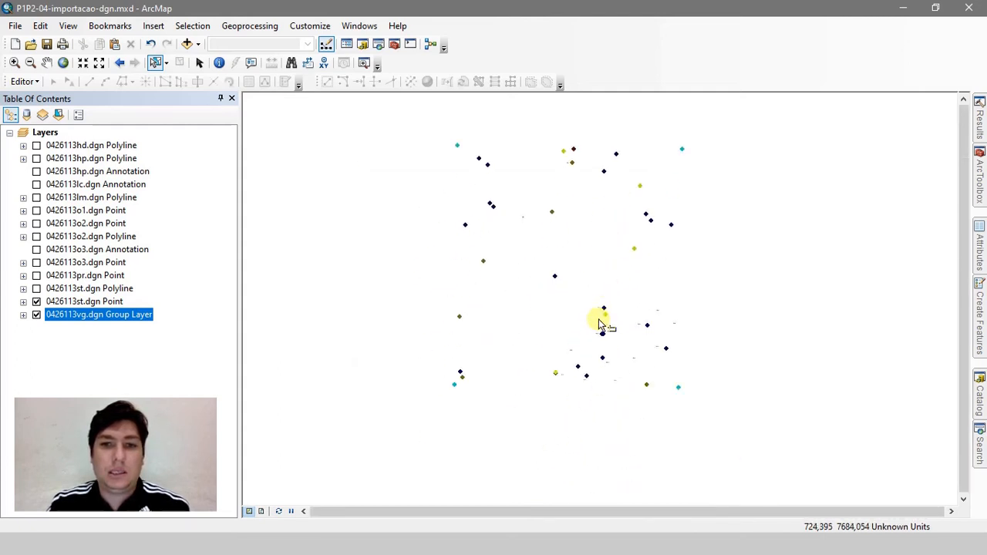
scroll(606, 345, down, 3)
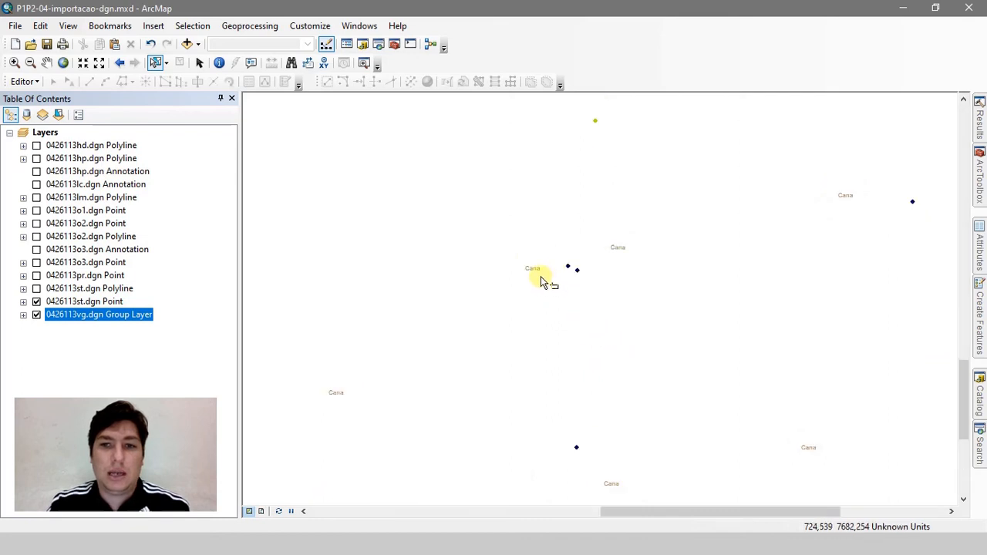
scroll(541, 279, down, 2)
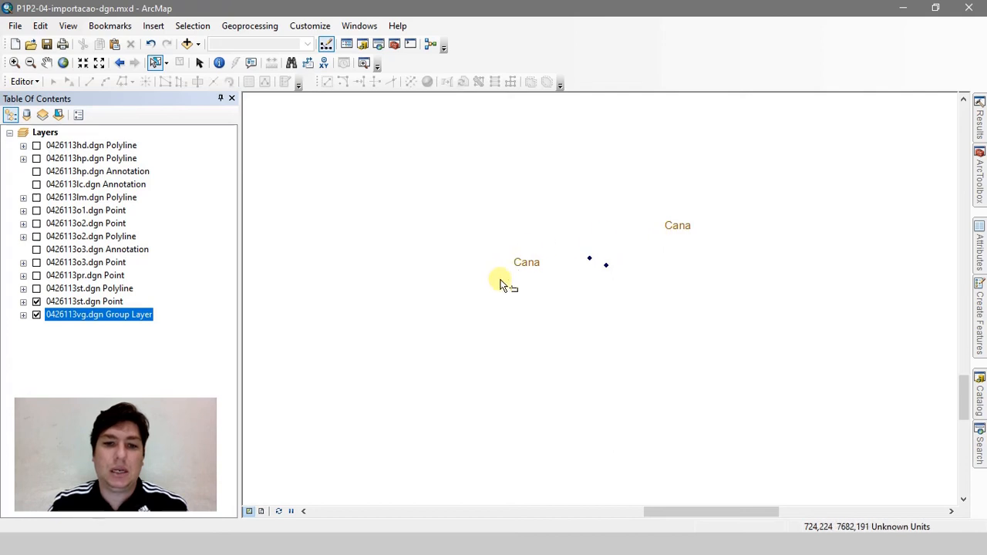
scroll(515, 301, up, 2)
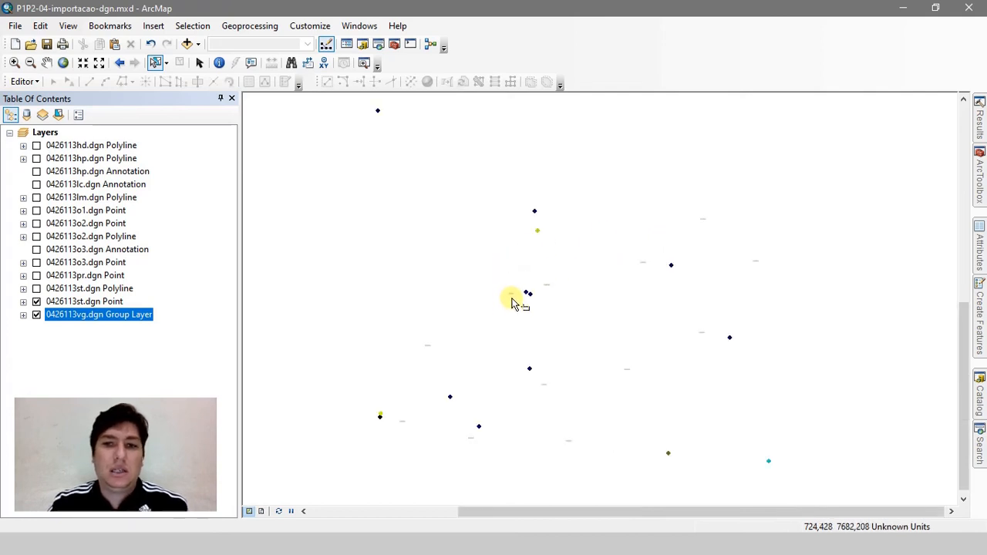
right_click(139, 320)
click(199, 149)
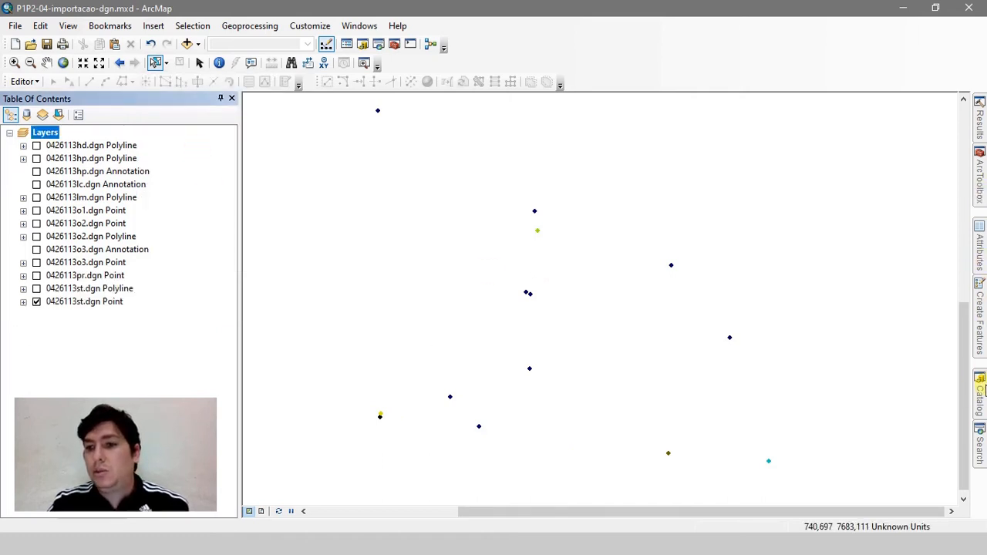
Step: Add 26113rd.dgn to the map to view its coordinate grid, and remove its group layer again
click(984, 389)
click(794, 301)
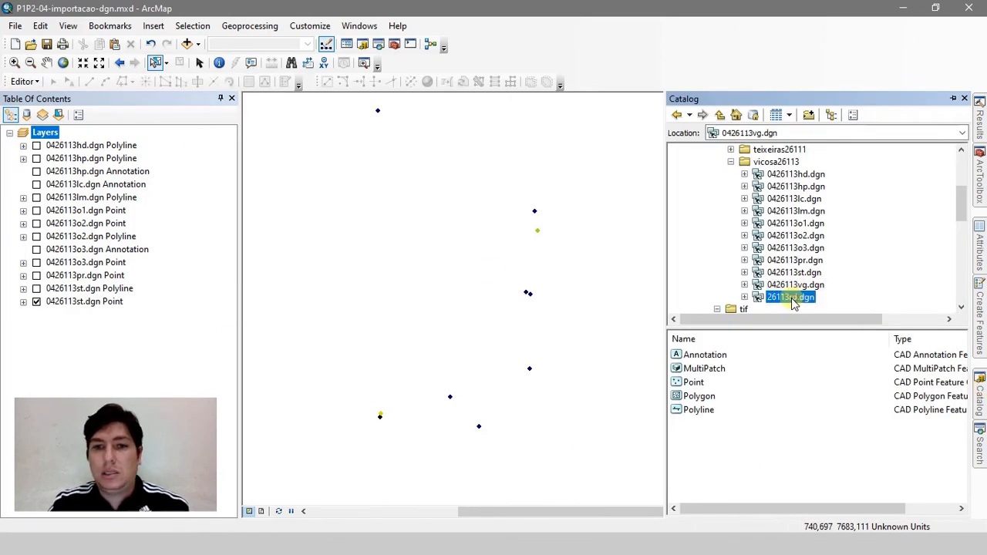
drag(794, 303, 564, 305)
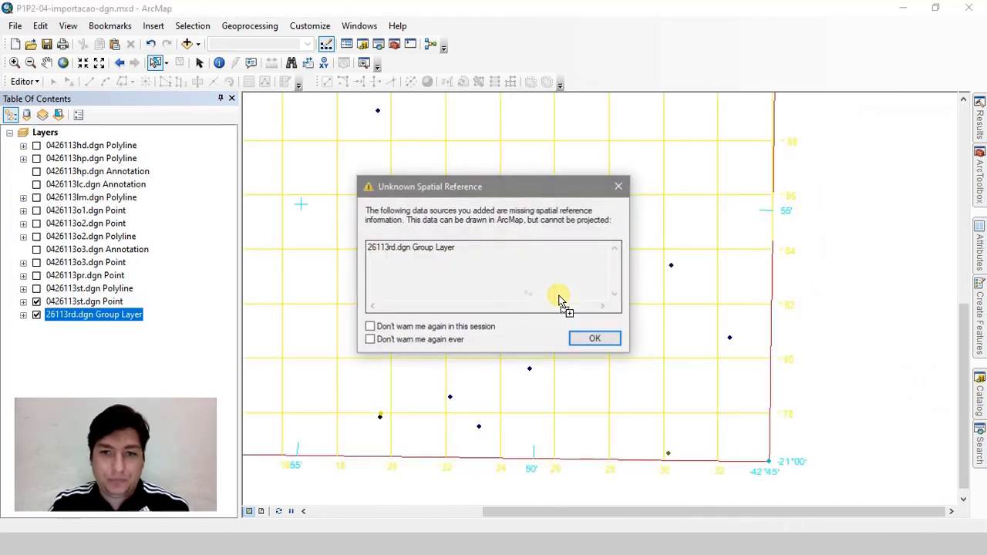
click(596, 341)
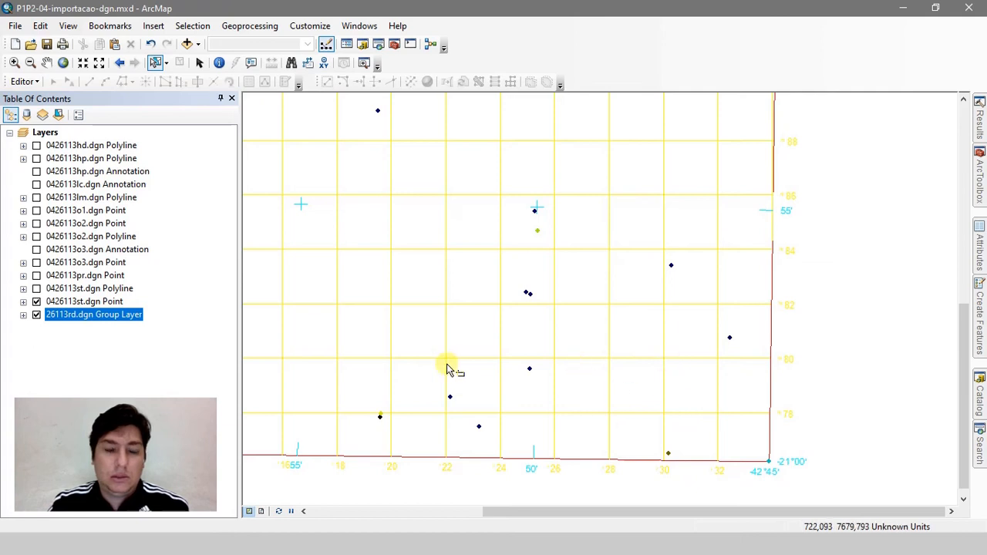
right_click(56, 315)
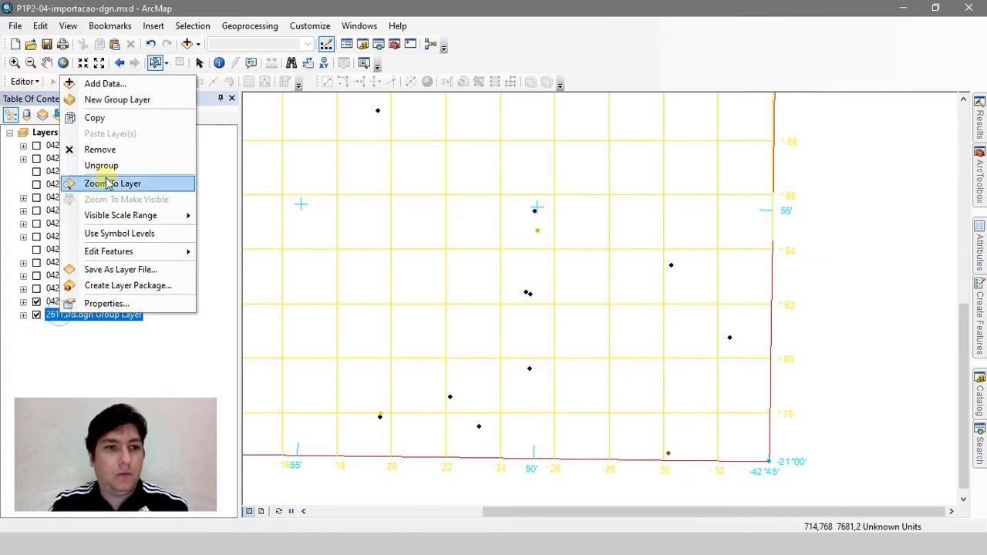
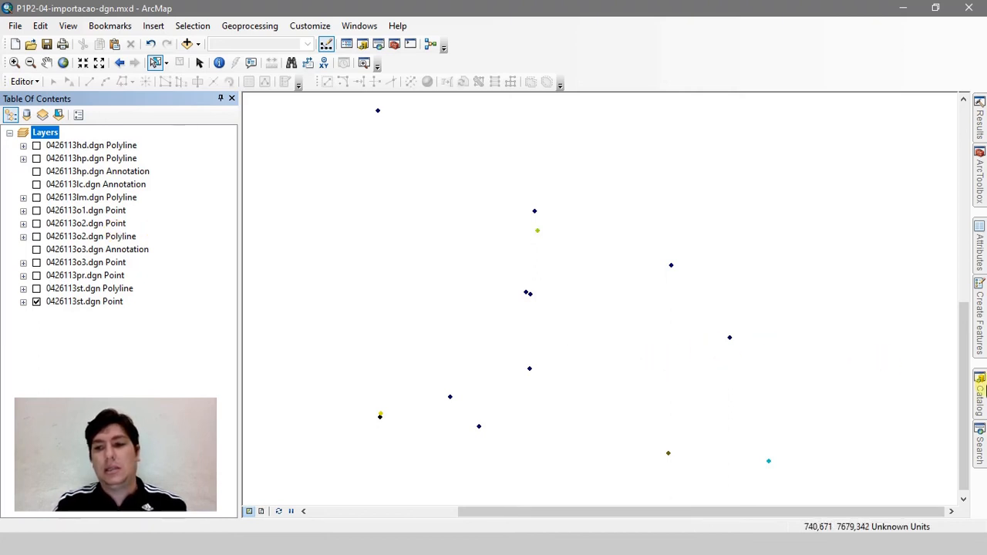
Step: Start a multiple feature class import into the dgn_26113 feature dataset of vicosa.gdb
click(980, 395)
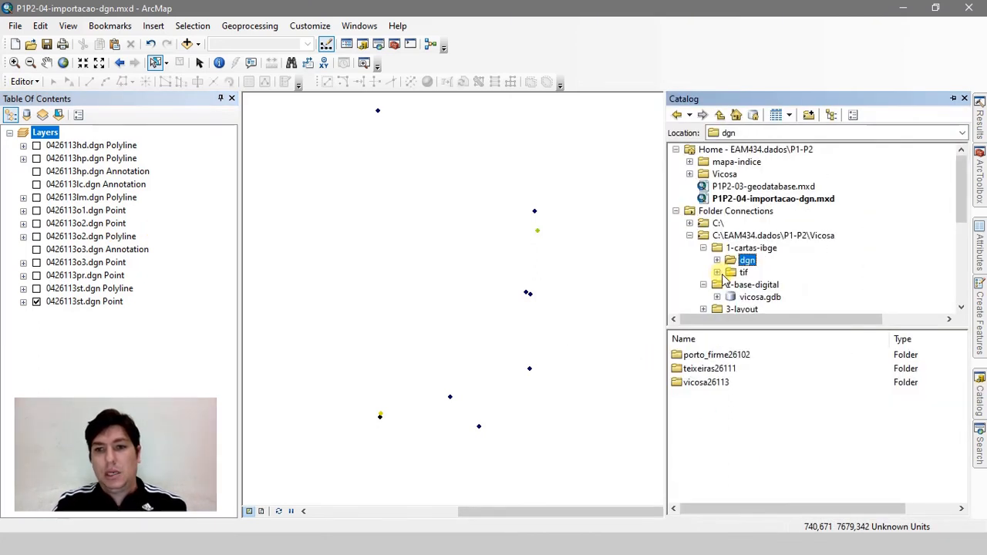
double_click(742, 300)
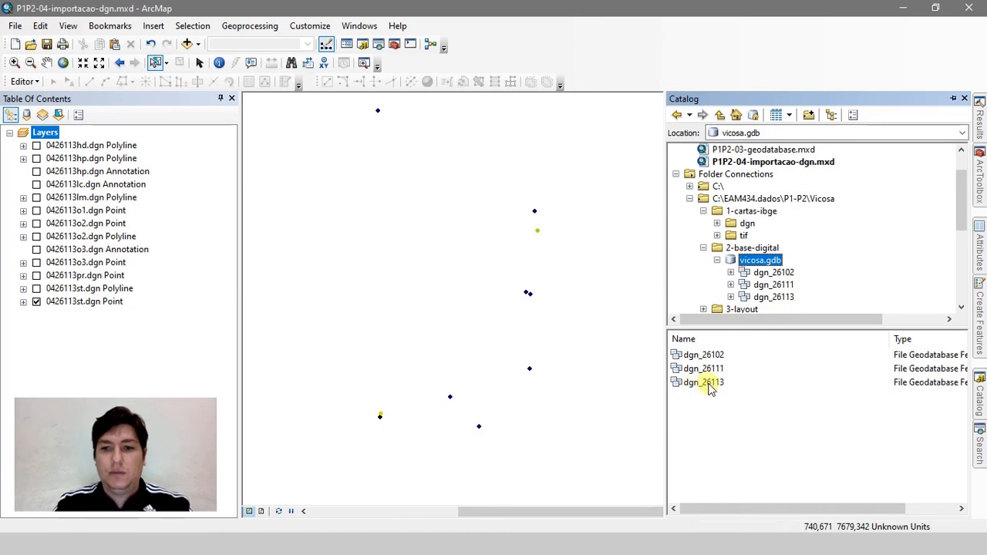
double_click(712, 383)
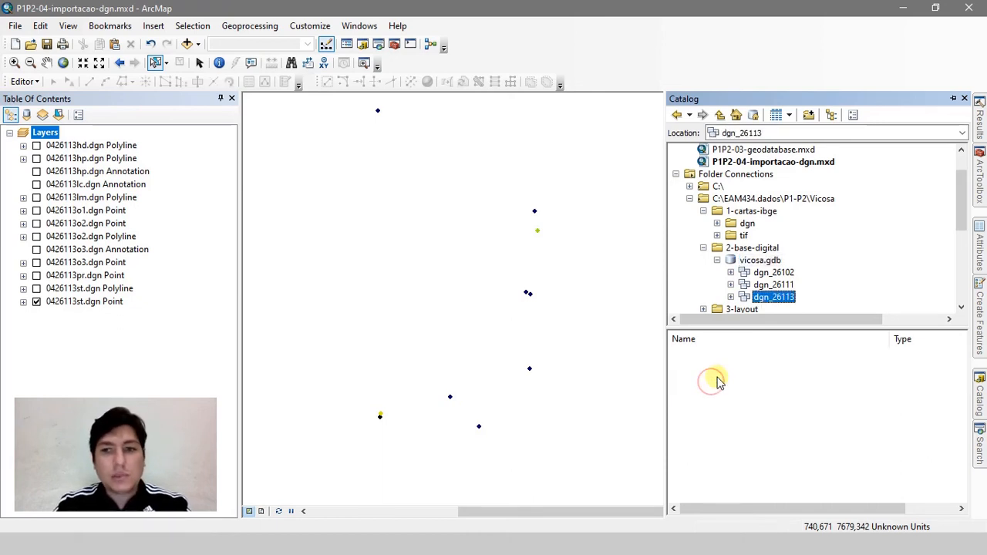
click(719, 377)
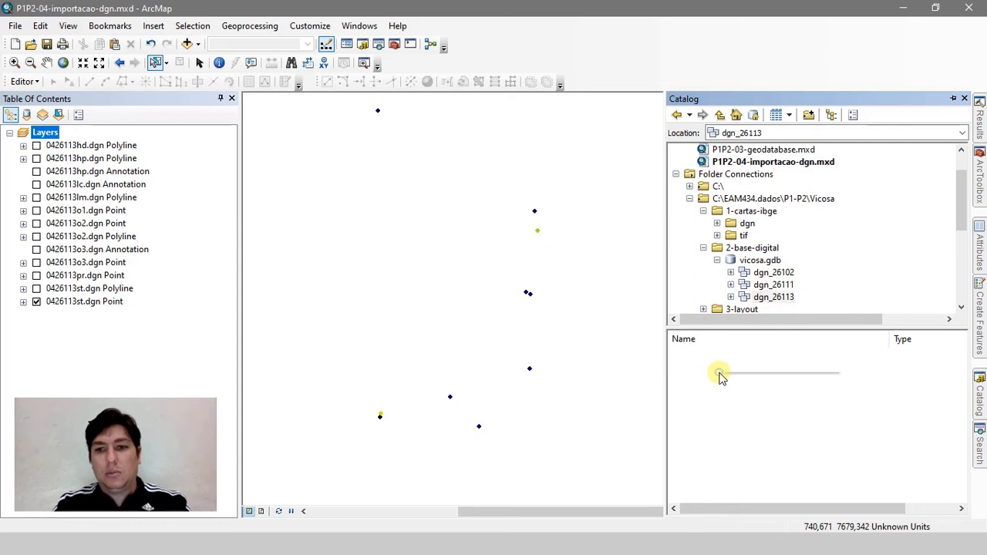
right_click(719, 377)
mouse_move(773, 295)
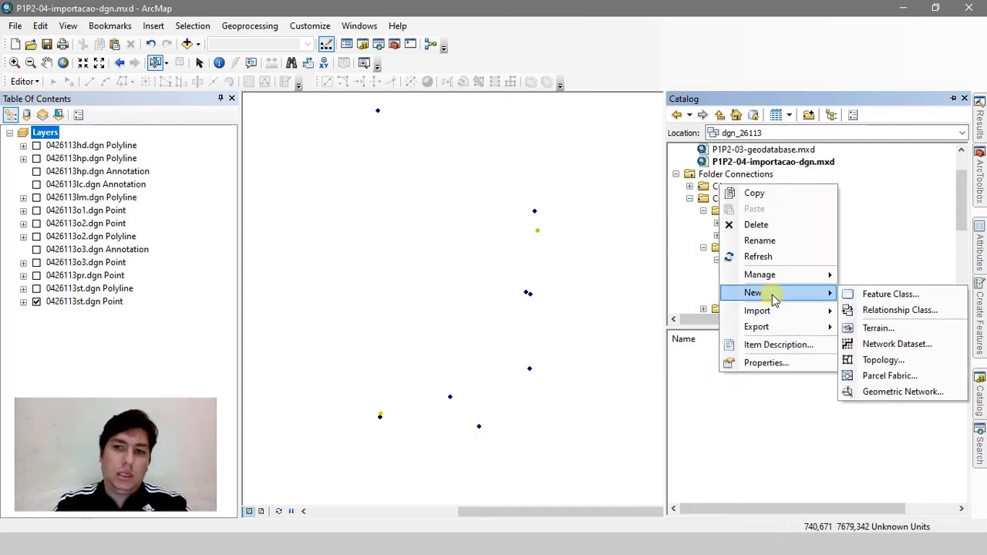
mouse_move(766, 315)
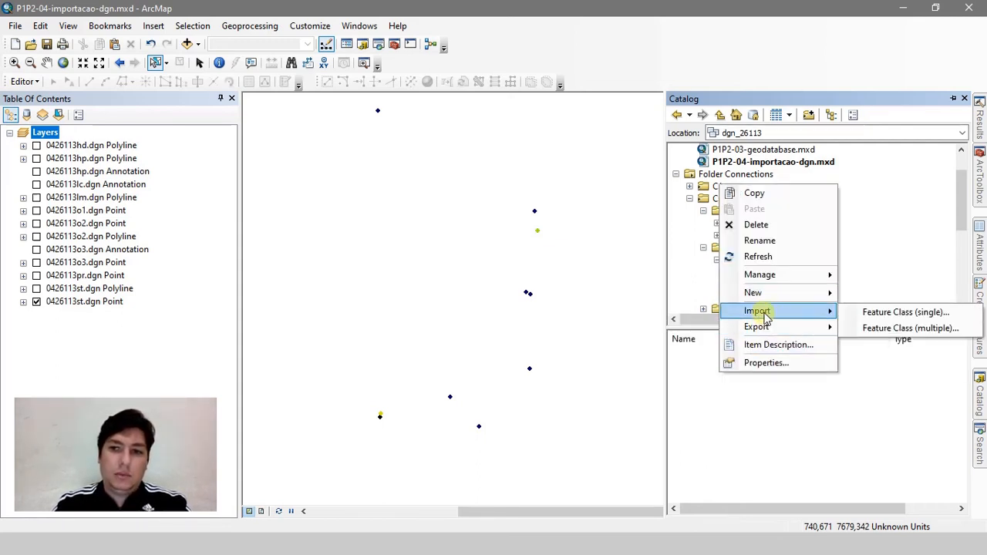
click(917, 333)
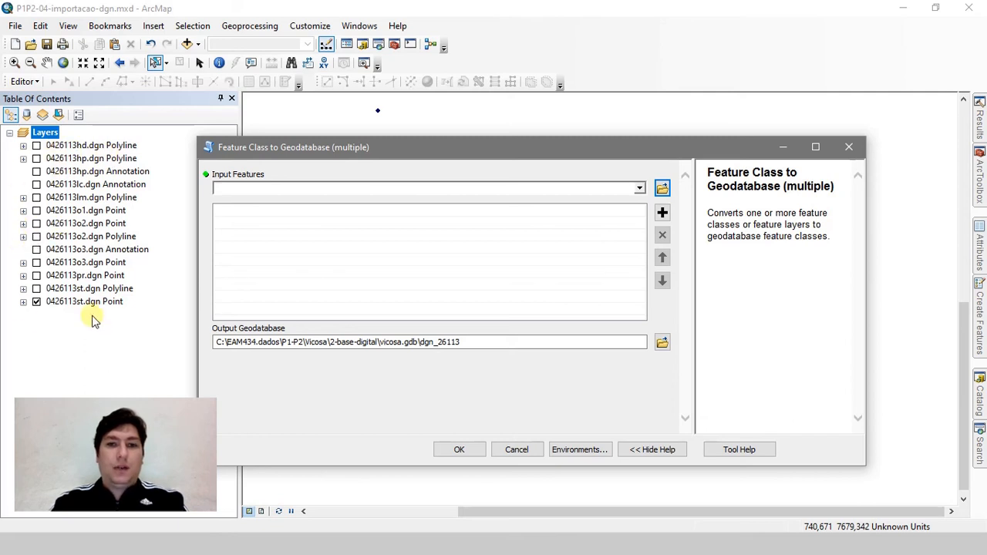
Step: Add the Polyline class of 0426113hd.dgn from the 1-cartas-ibge\dgn\vicosa26113 folder to the import's input features
click(662, 190)
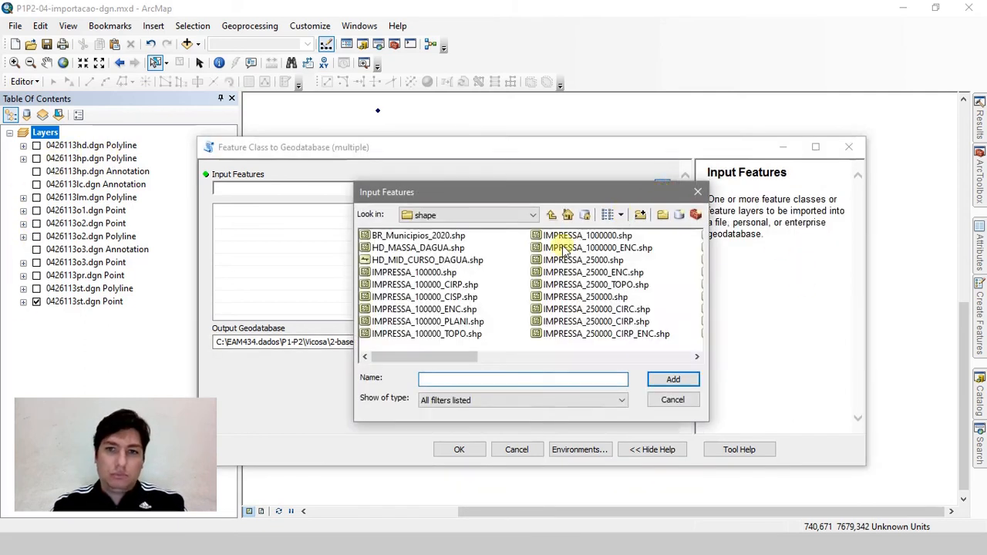
click(532, 215)
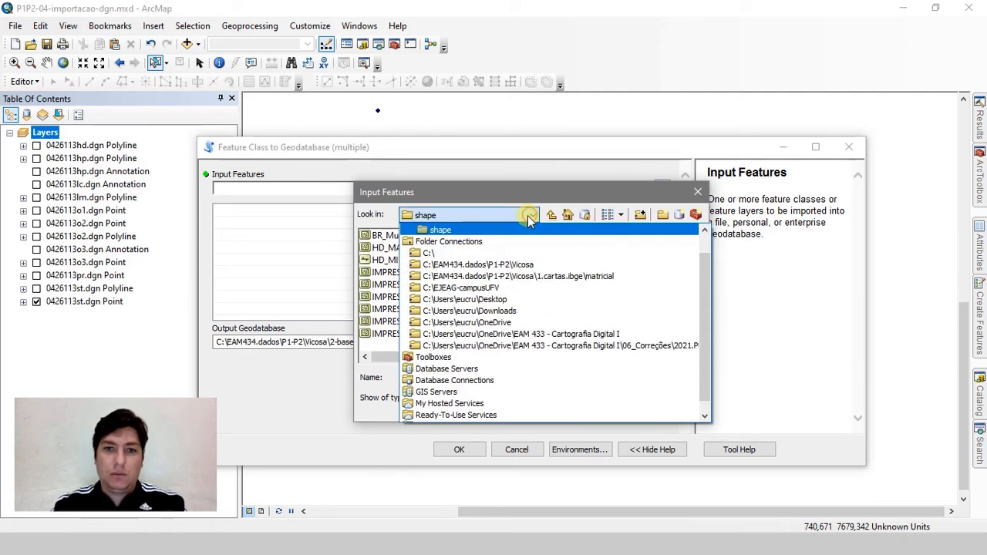
click(463, 265)
double_click(374, 235)
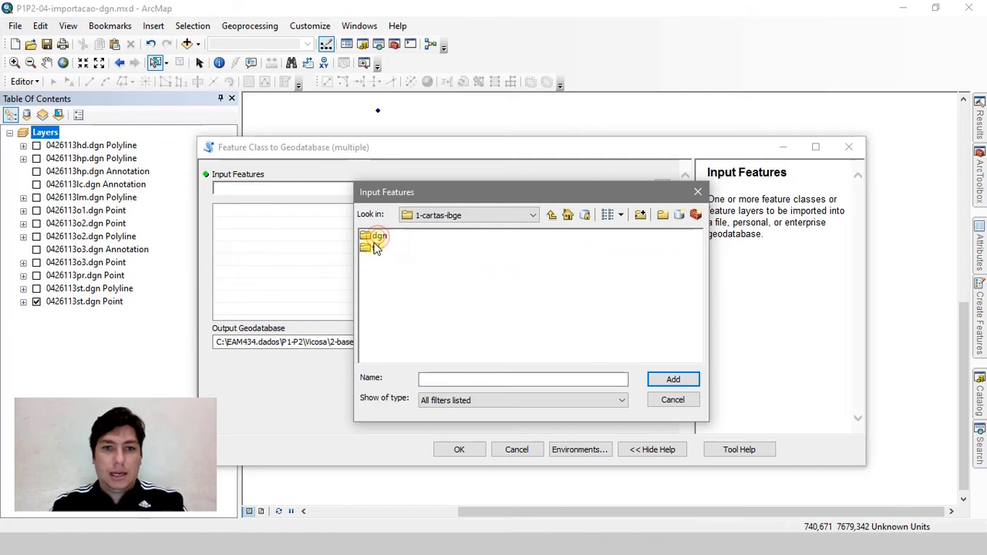
click(375, 250)
click(374, 236)
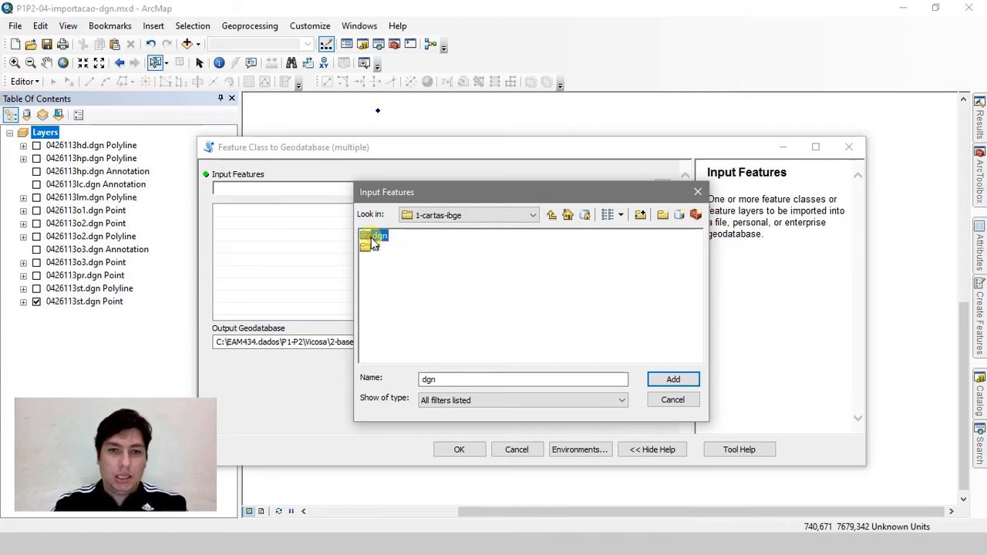
double_click(374, 236)
click(370, 262)
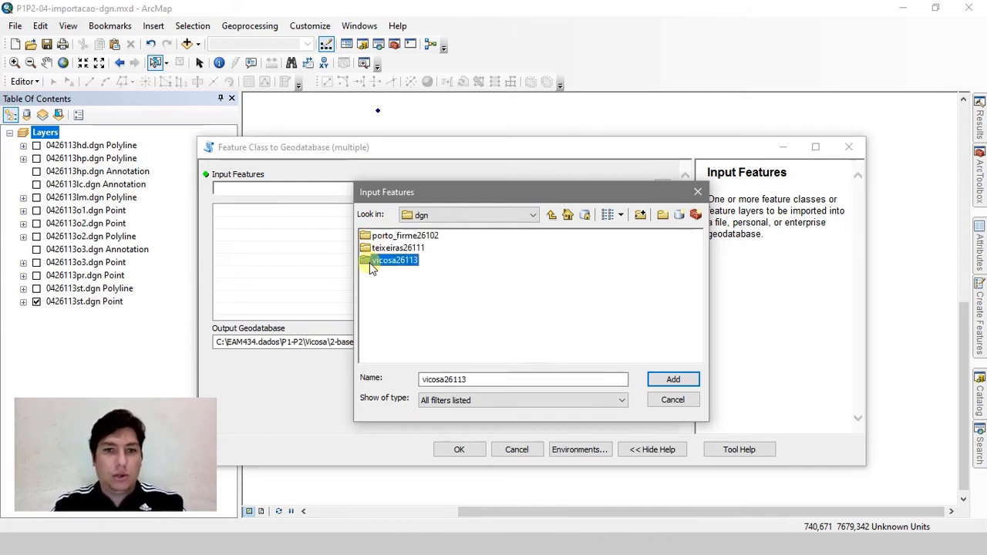
double_click(369, 262)
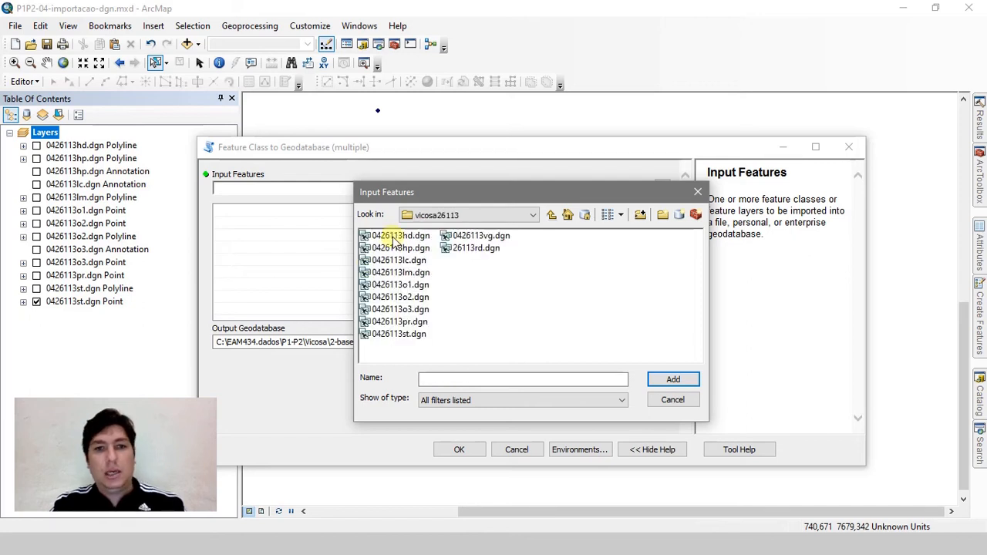
click(395, 237)
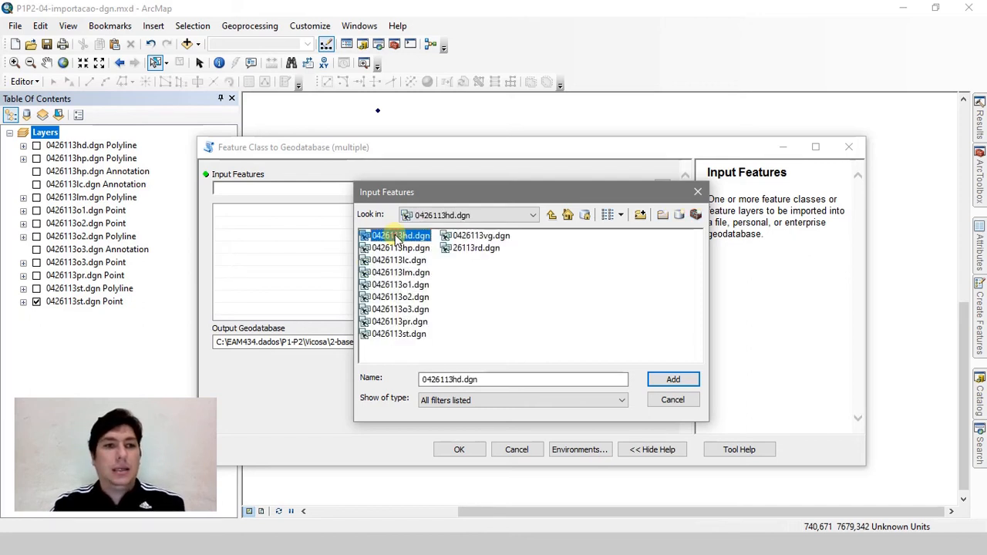
double_click(395, 236)
click(388, 287)
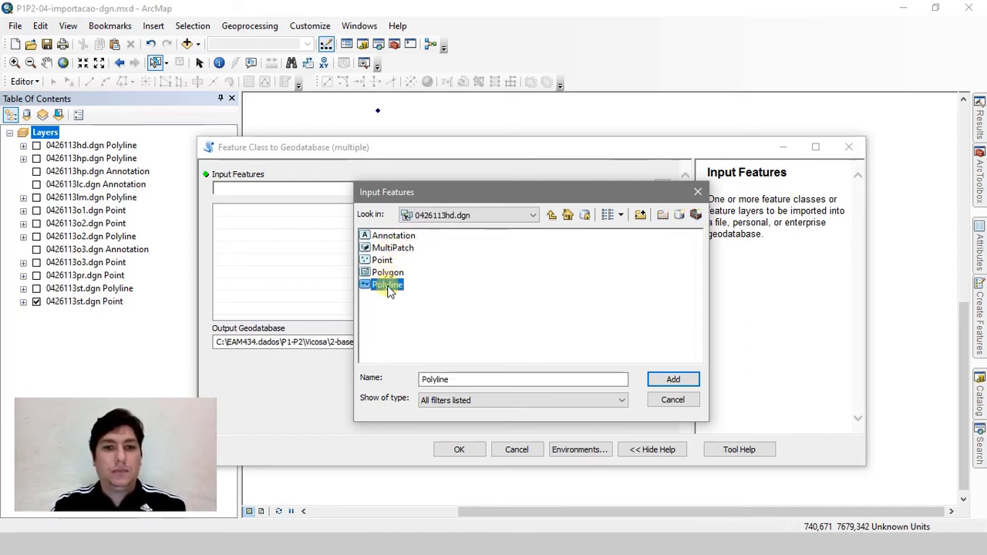
click(661, 383)
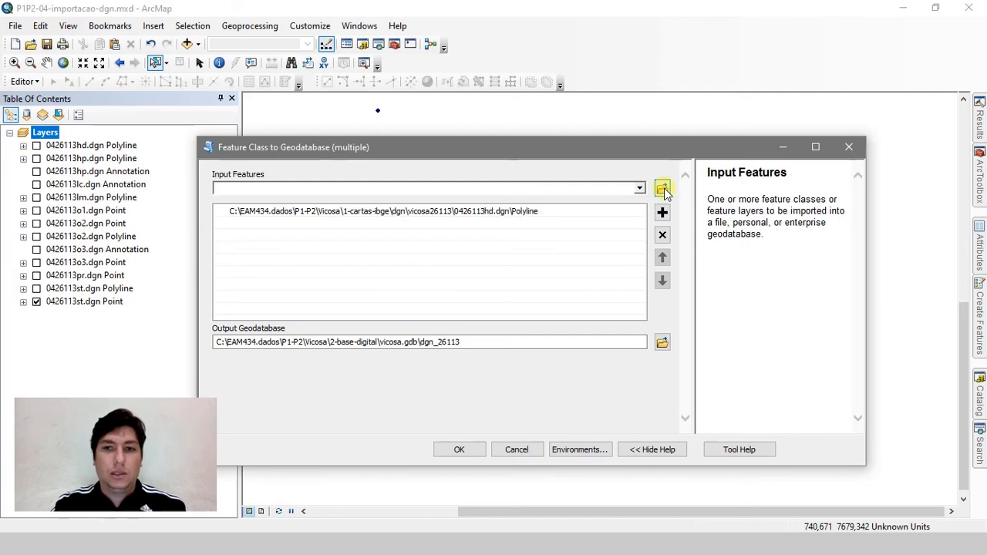
Step: Add the Polyline and Annotation classes of 0426113hp.dgn to the input features
click(662, 189)
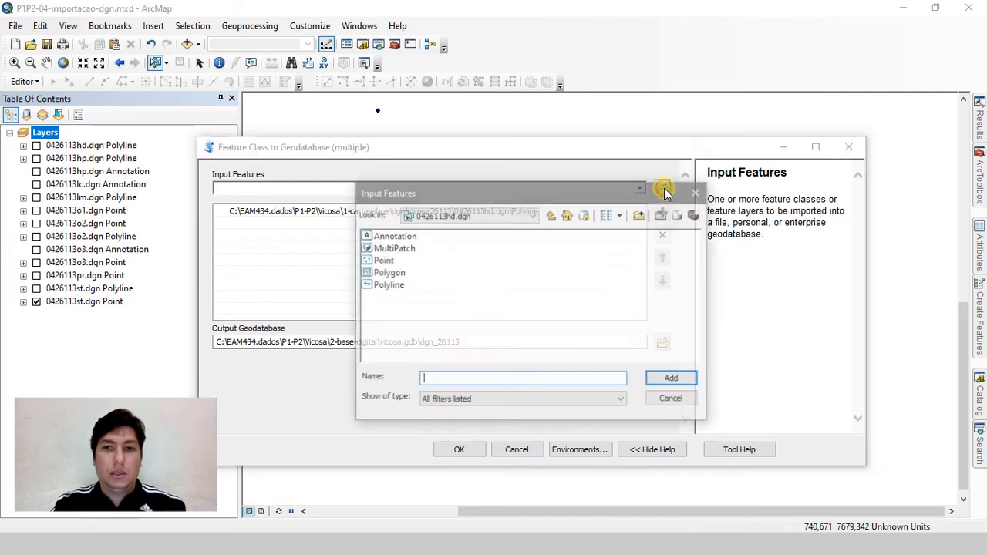
click(567, 216)
double_click(394, 249)
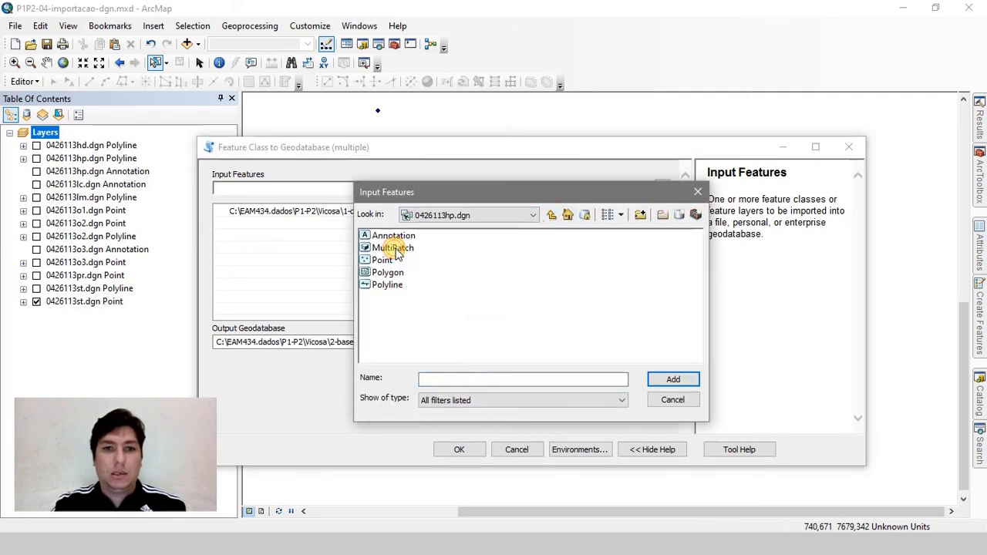
click(388, 286)
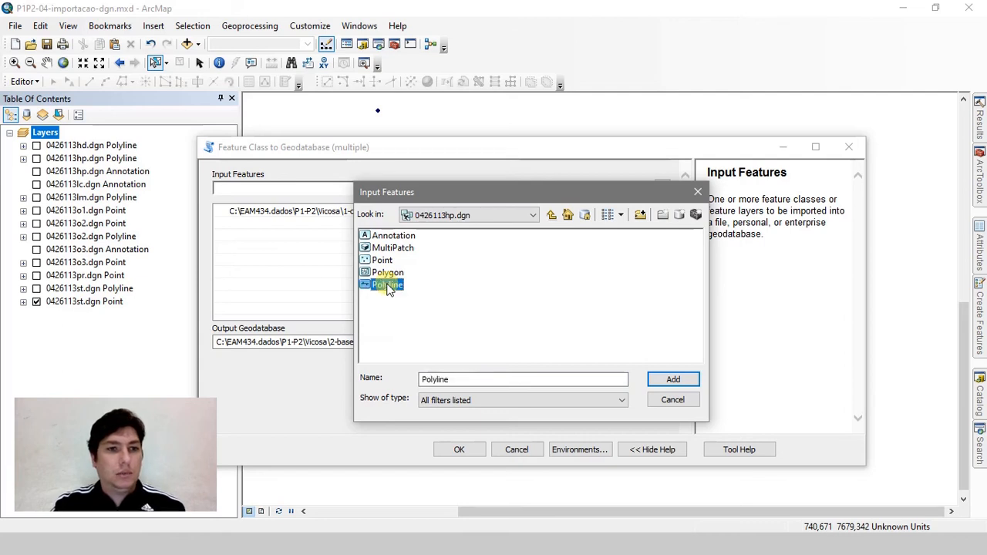
ctrl+click(388, 236)
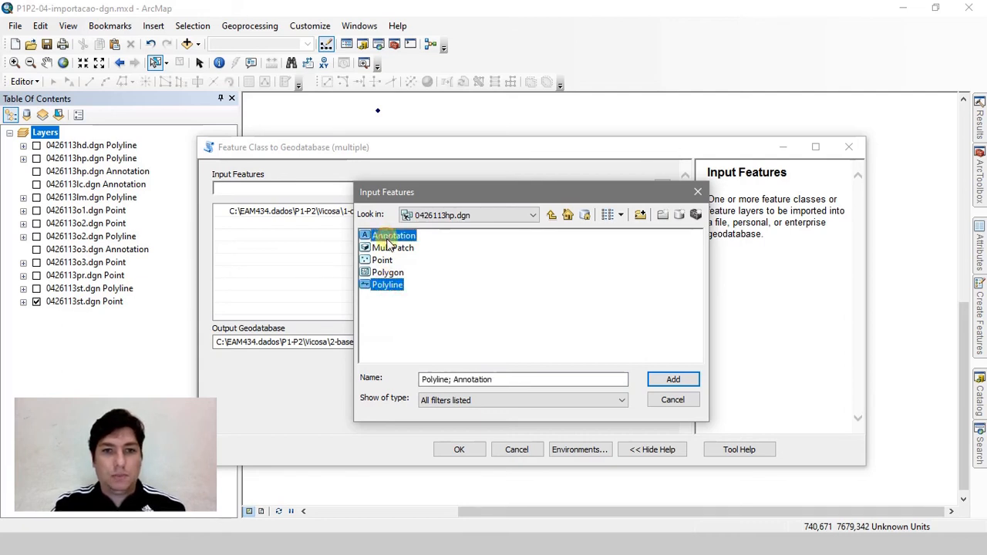
click(687, 381)
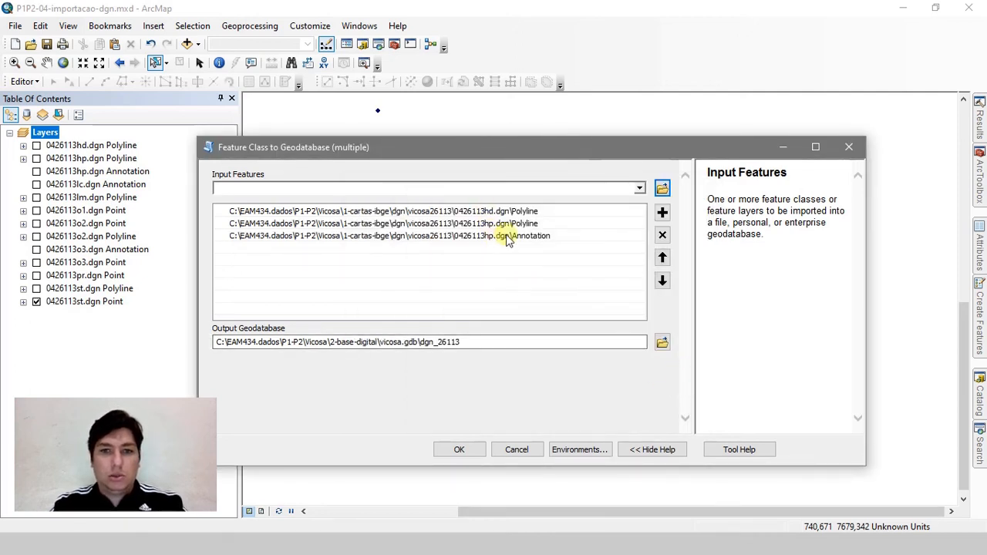
Step: Add the Annotation class of 0426113lc.dgn to the input features
click(663, 188)
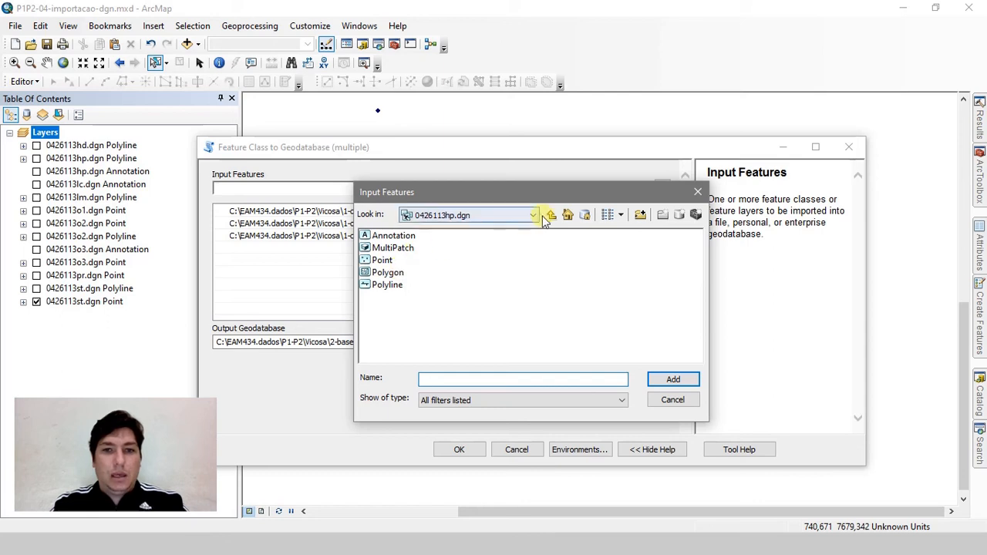
click(557, 218)
double_click(409, 257)
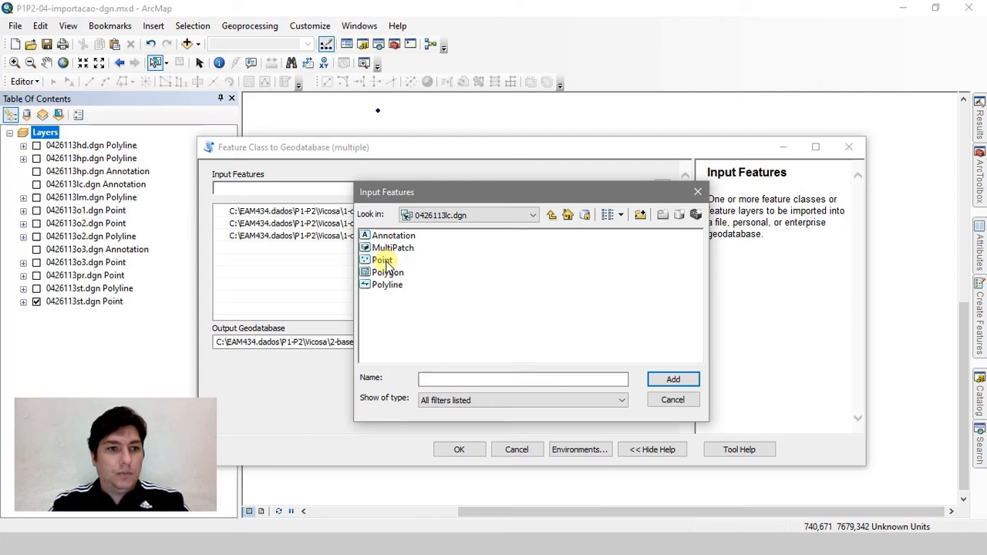
click(383, 235)
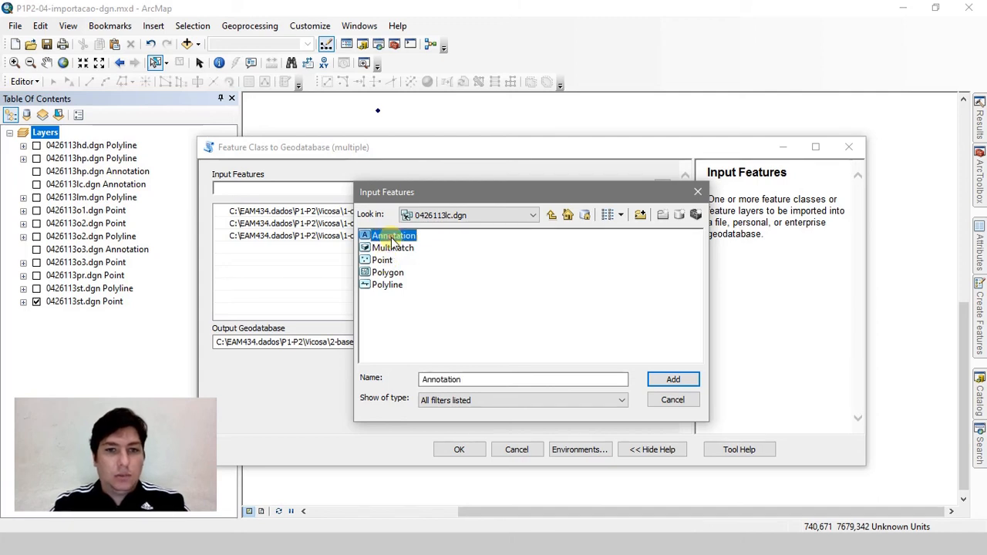
click(668, 379)
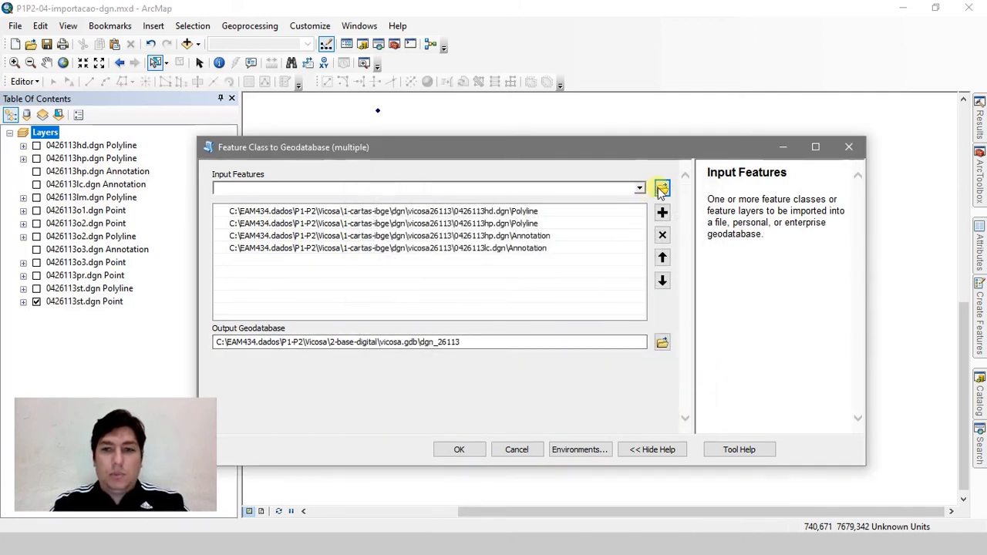
Step: Add the Polyline class of 0426113lm.dgn to the input features
click(661, 188)
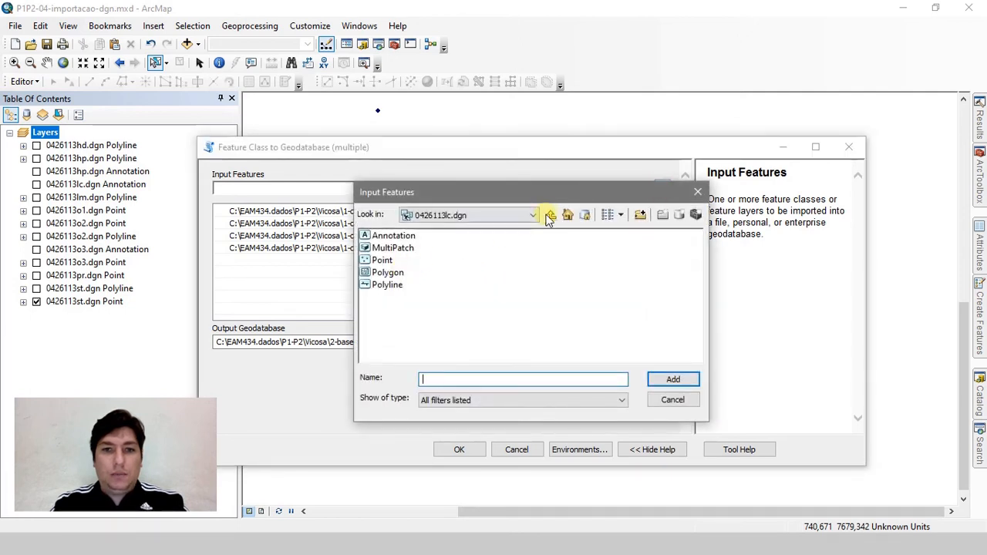
click(549, 216)
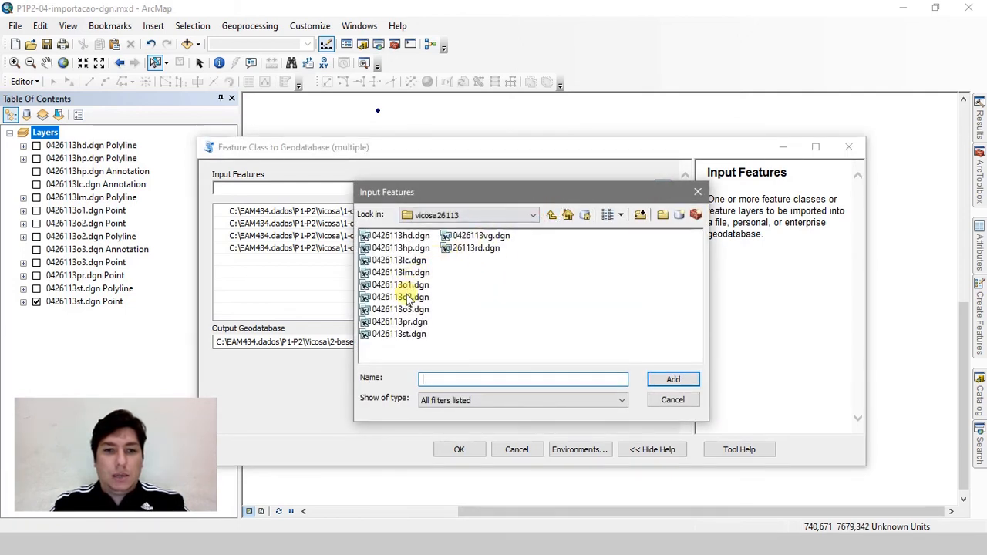
double_click(398, 273)
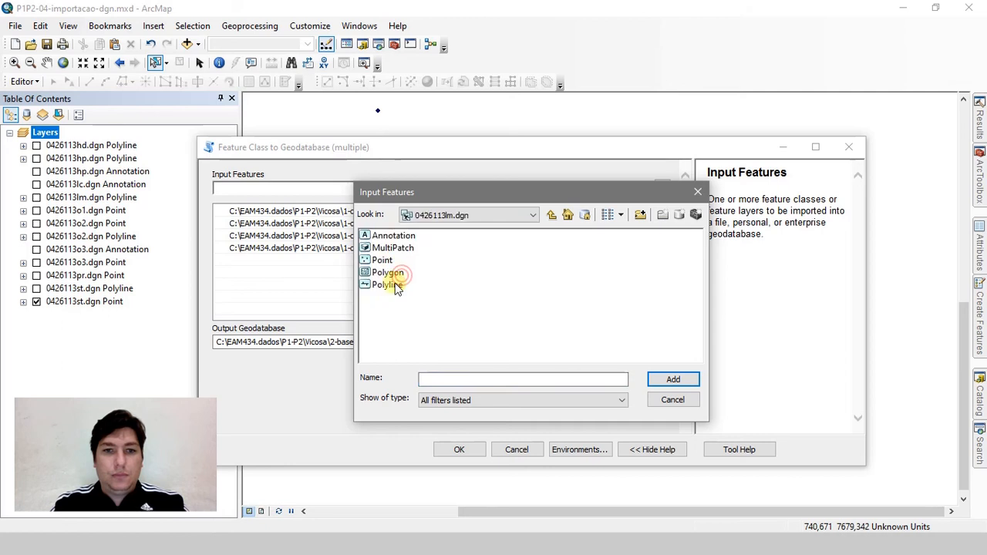
double_click(392, 286)
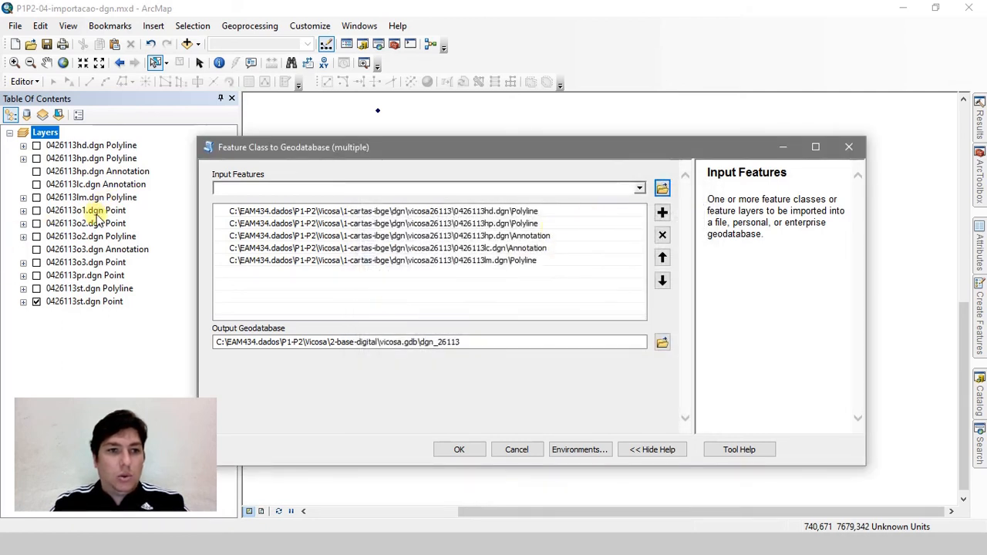
Step: Add the Point class of 0426113o1.dgn to the input features
click(663, 188)
click(553, 214)
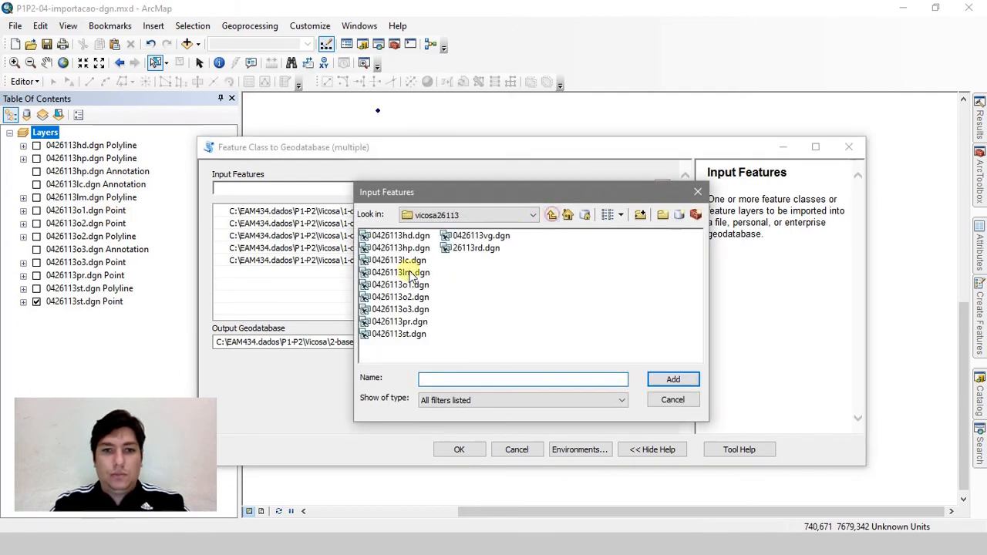
click(397, 286)
double_click(397, 286)
click(385, 260)
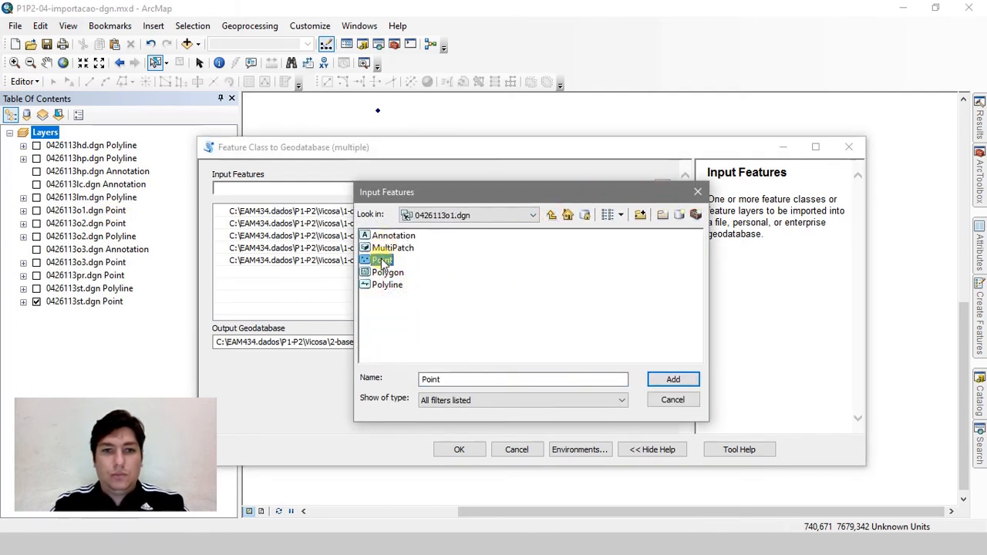
click(672, 378)
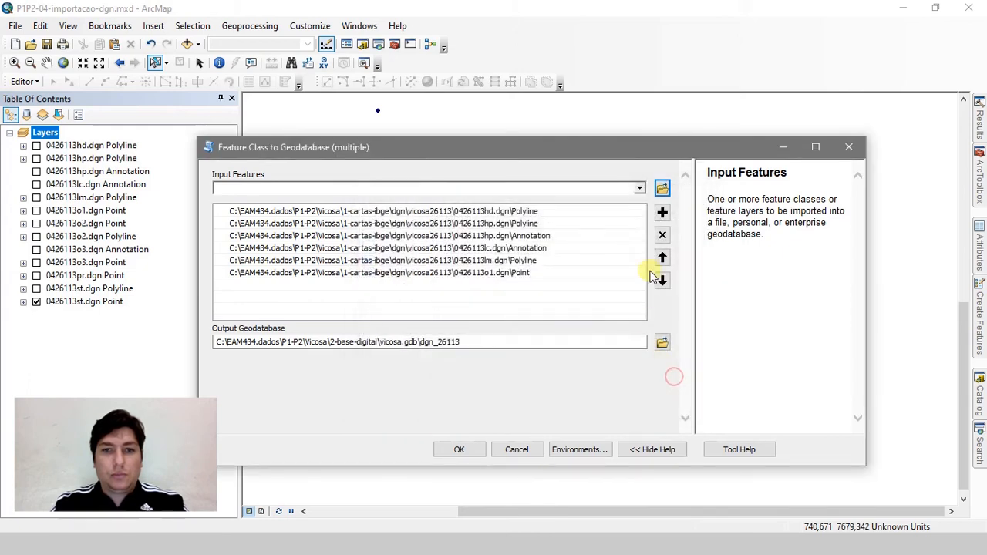
Step: Add the Point and Polyline classes of 0426113o2.dgn to the input features
click(662, 189)
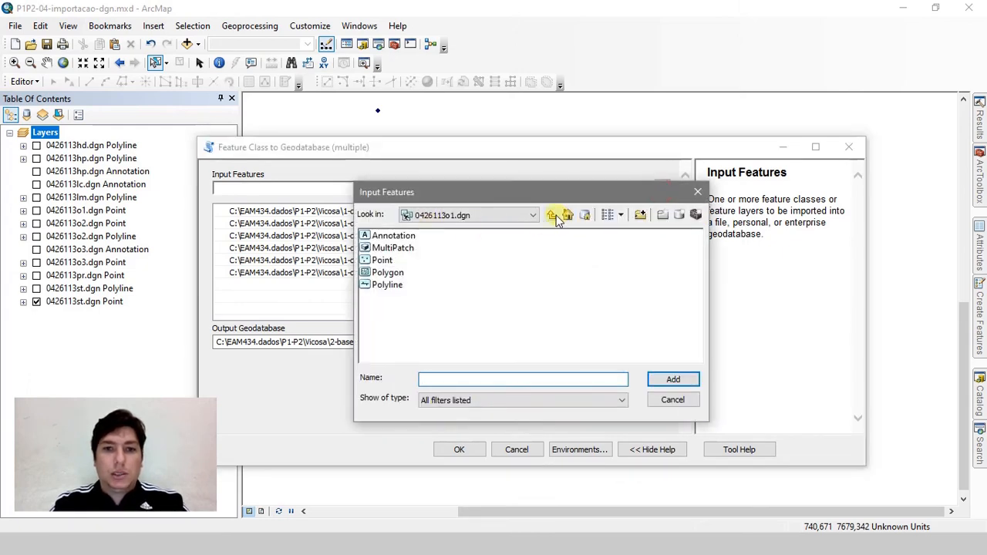
click(558, 218)
double_click(416, 298)
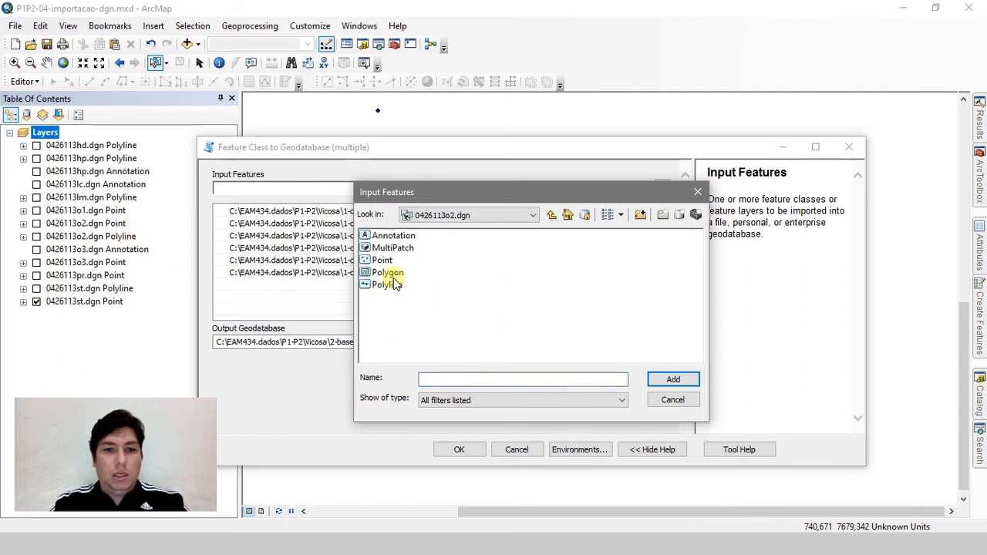
click(381, 260)
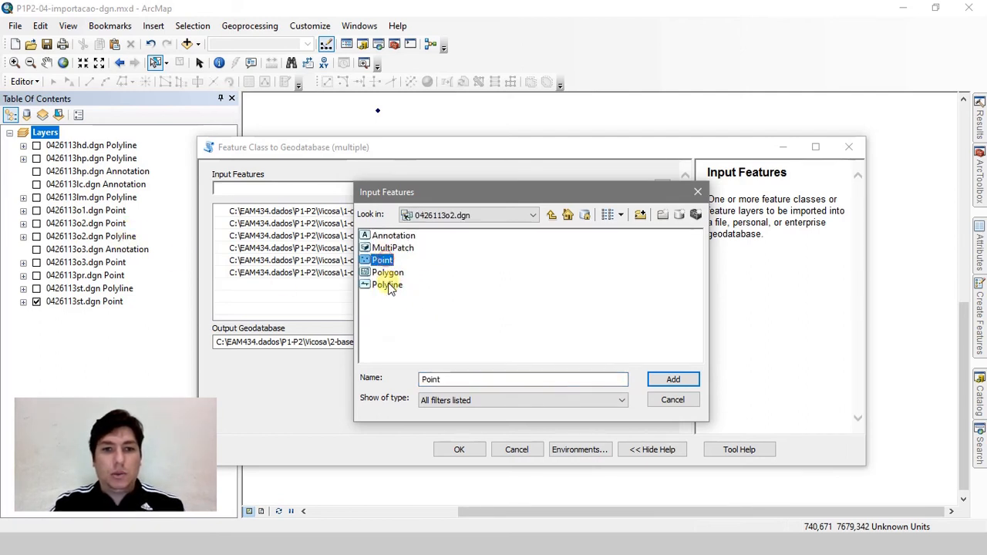
ctrl+click(388, 286)
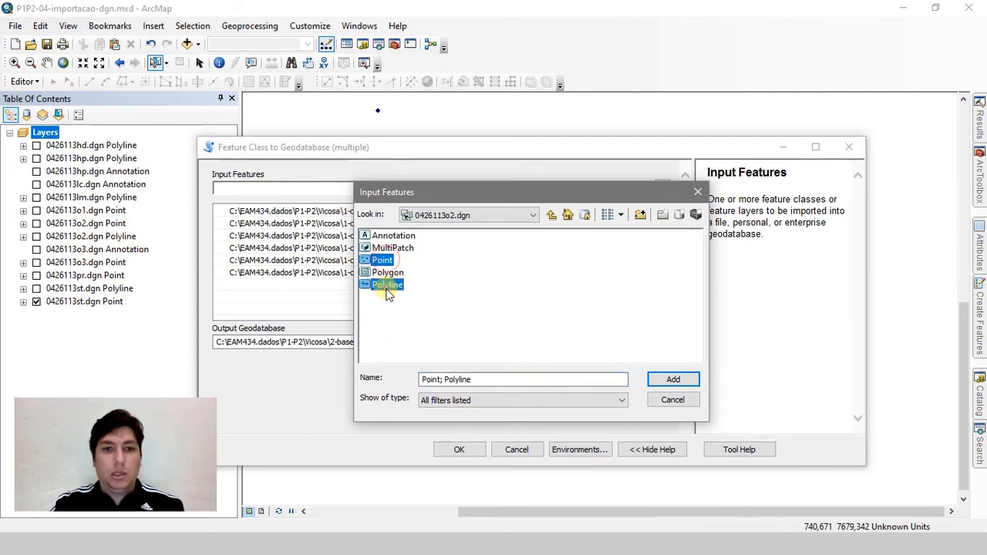
click(668, 381)
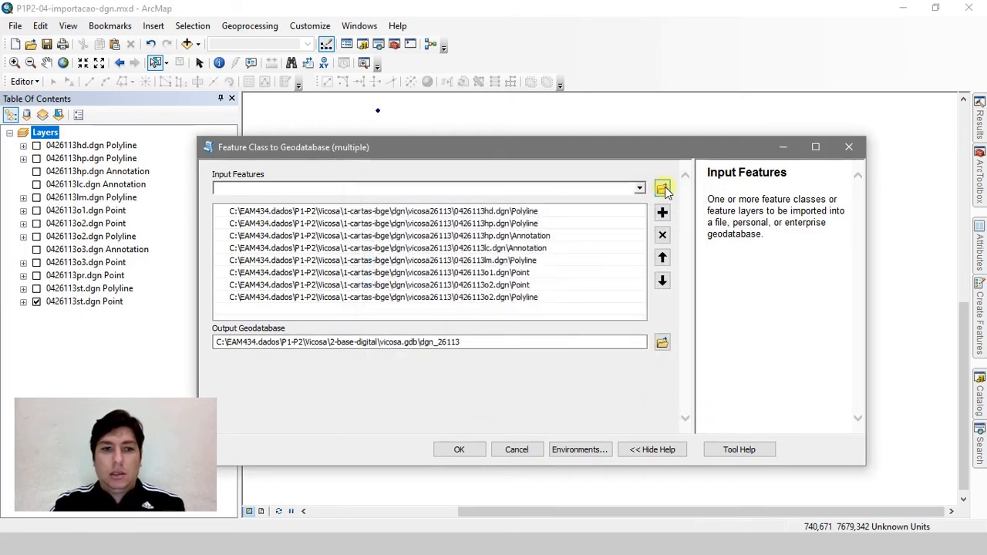
Step: Add the Annotation and Point classes of 0426113o3.dgn to the input features
click(663, 189)
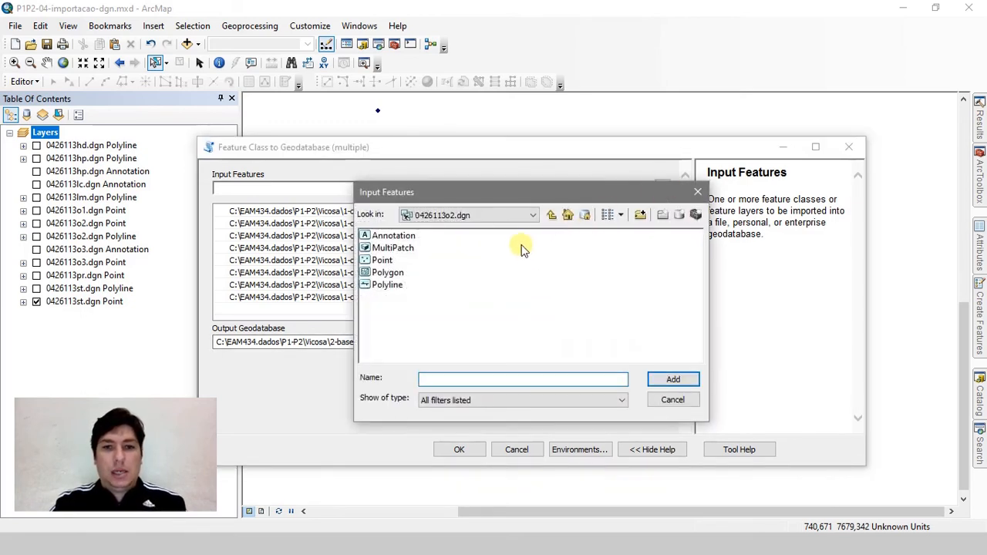
click(552, 215)
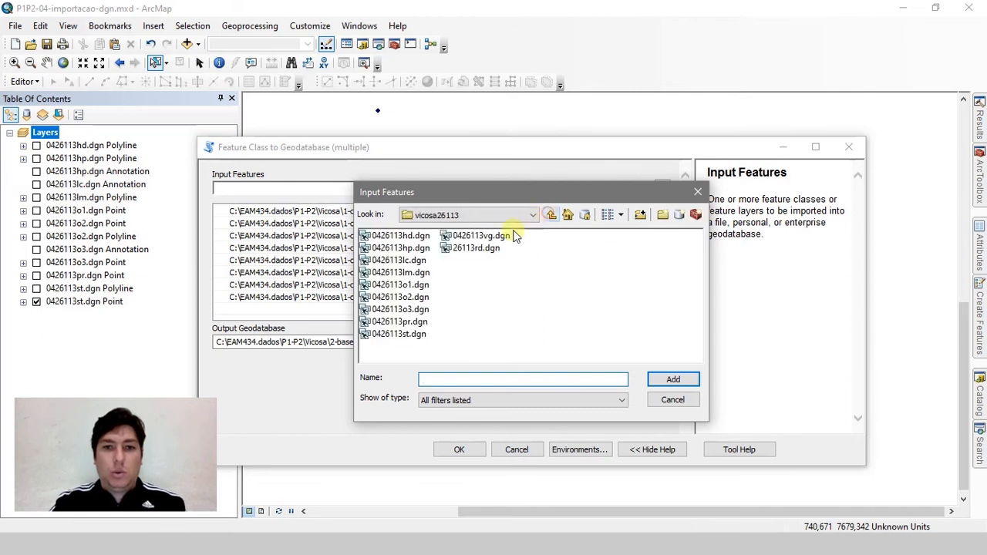
double_click(412, 309)
click(379, 236)
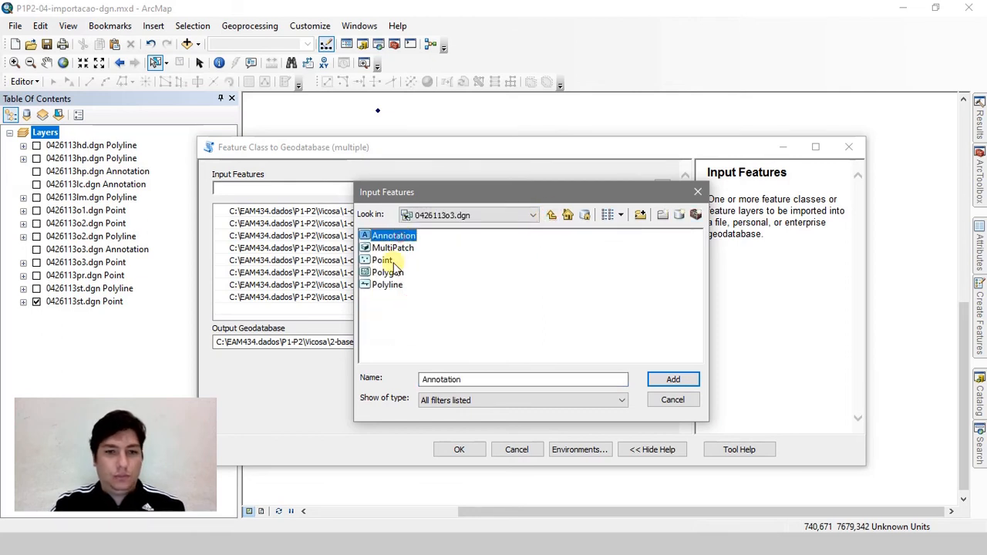
ctrl+click(384, 262)
click(673, 379)
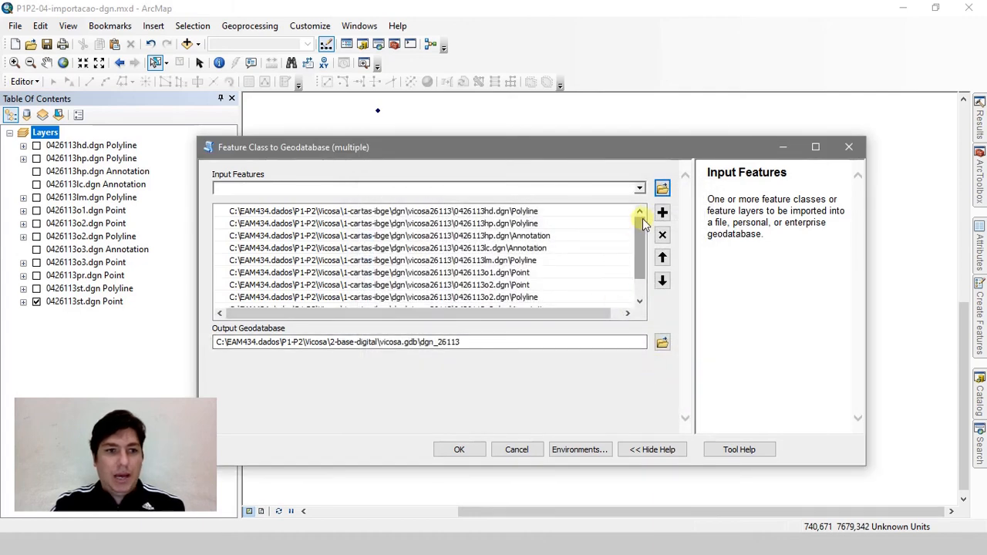
Step: Add the Point class of 0426113pr.dgn to the input features
click(662, 188)
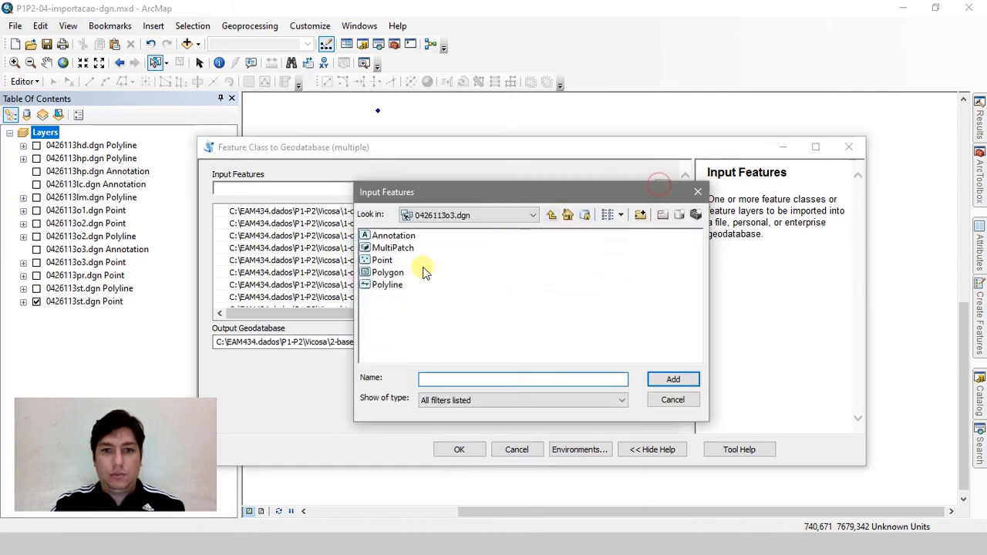
click(551, 214)
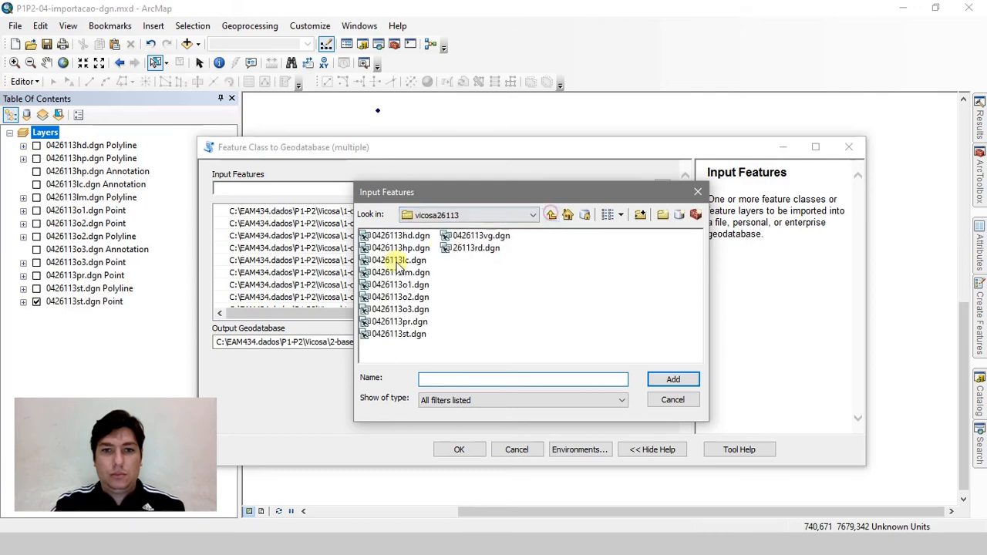
double_click(388, 323)
click(382, 260)
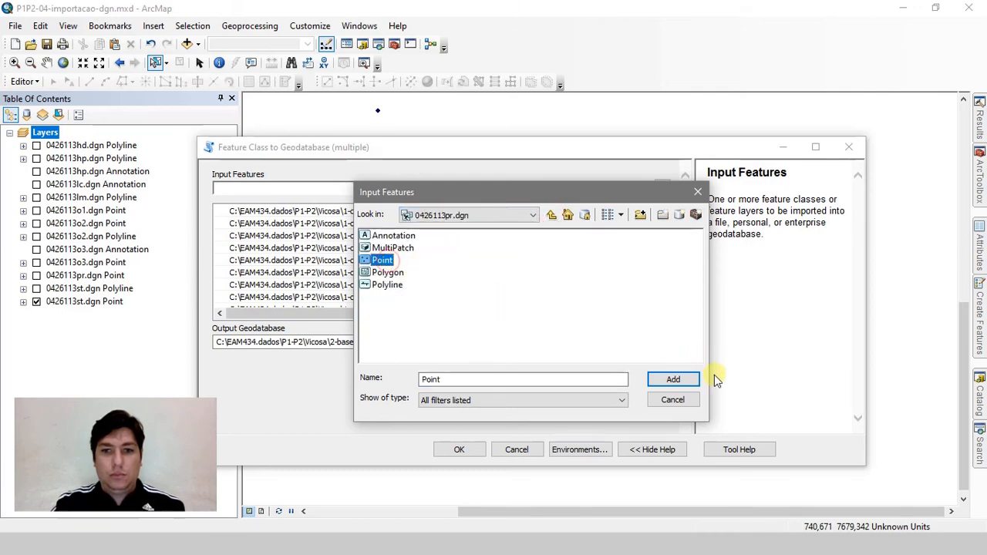
click(686, 378)
Step: Add the Polyline and Point classes of 0426113st.dgn to the input features
click(662, 189)
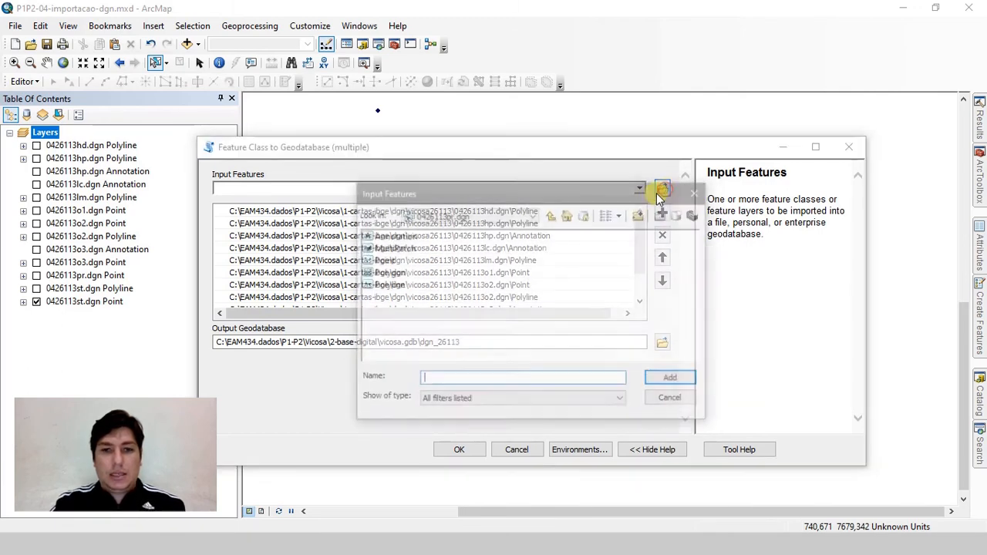
click(552, 215)
click(386, 335)
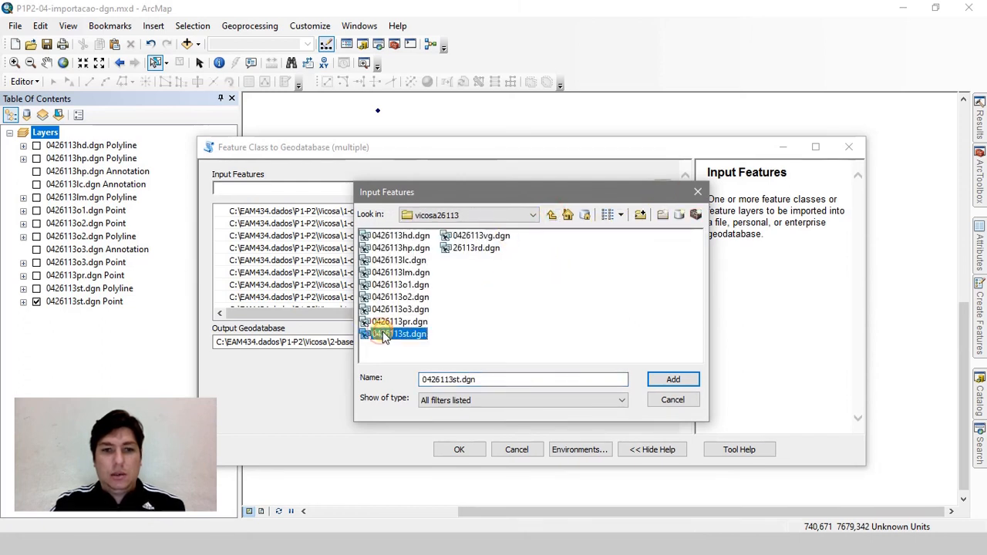
click(385, 337)
double_click(368, 338)
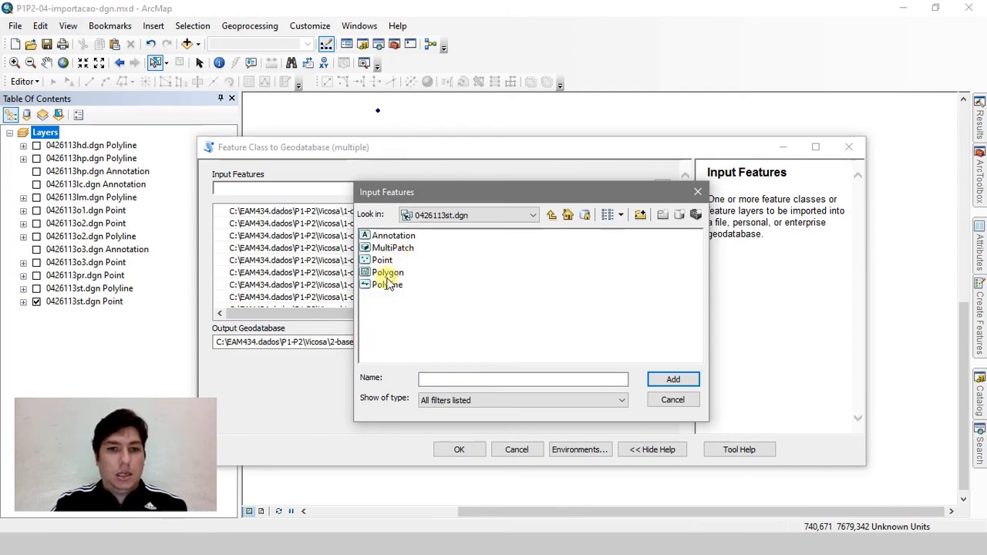
click(386, 286)
ctrl+click(379, 261)
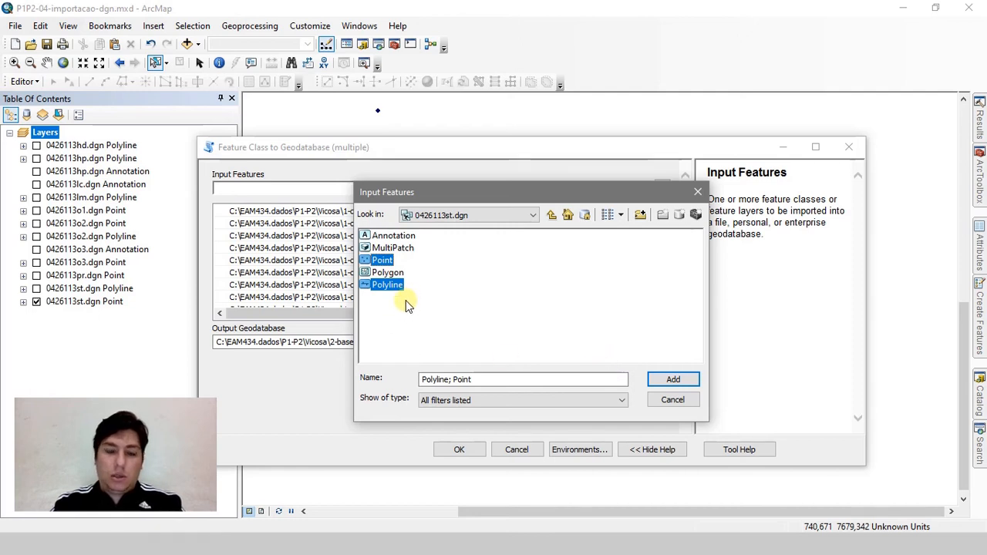
click(658, 378)
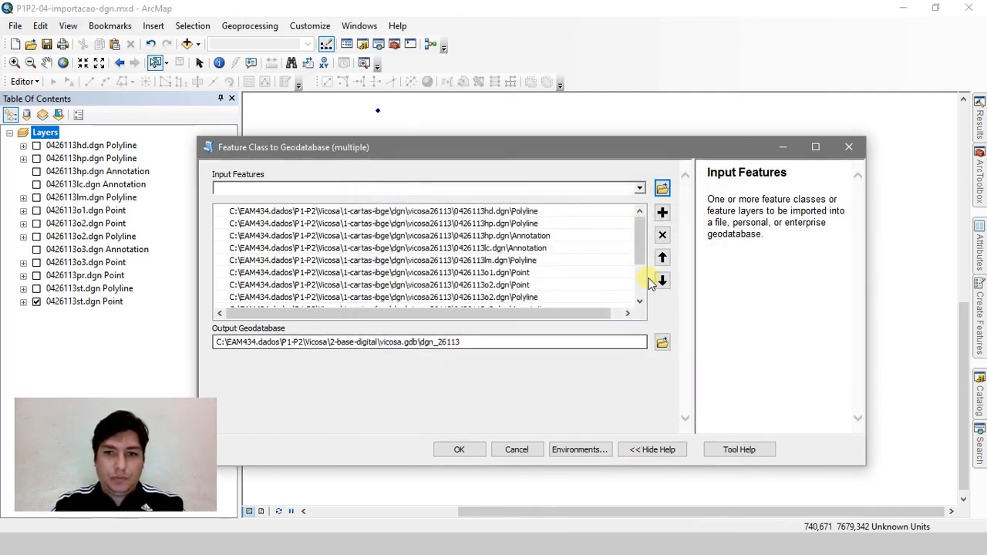
Step: Check the list of input feature classes and run the import into the dgn_26113 dataset
drag(641, 241, 643, 306)
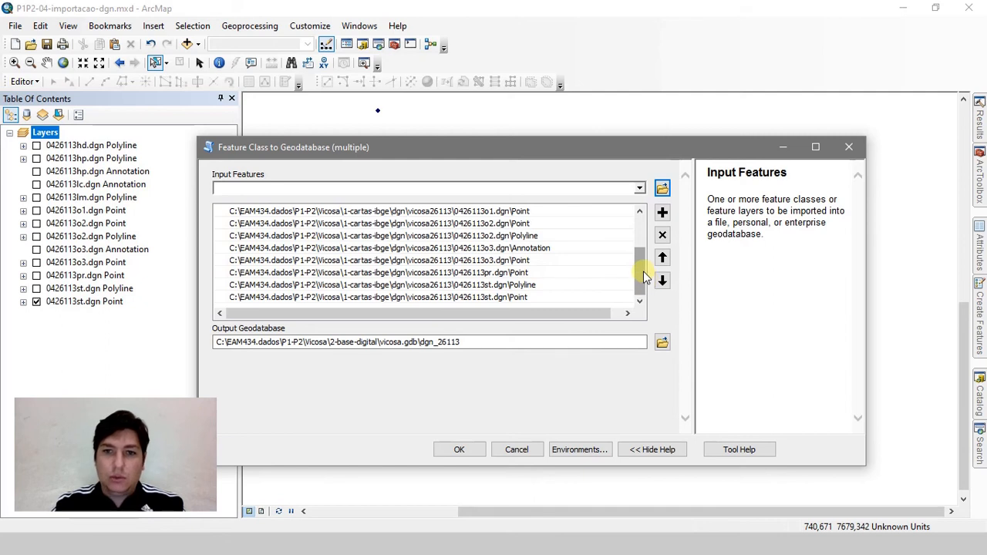
drag(644, 278, 640, 219)
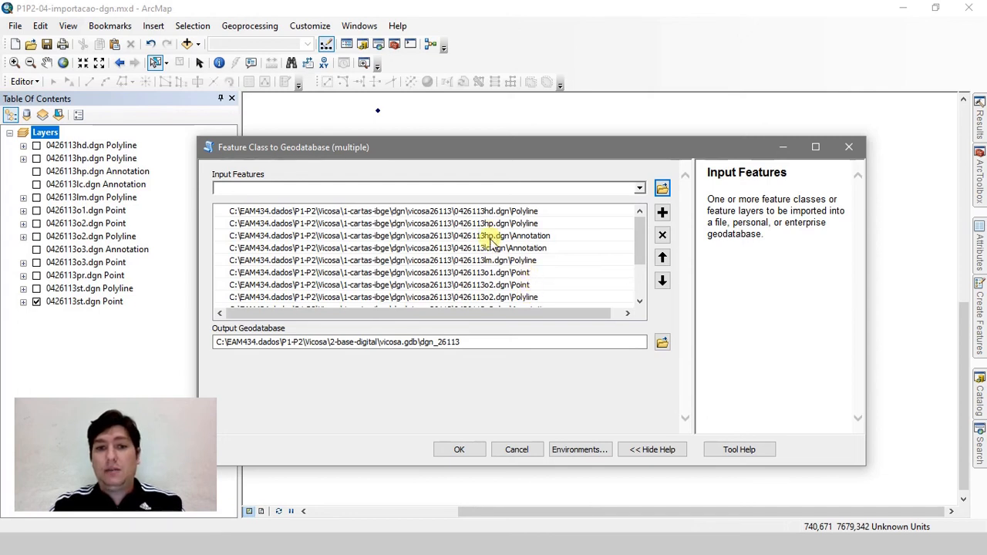
scroll(511, 272, down, 2)
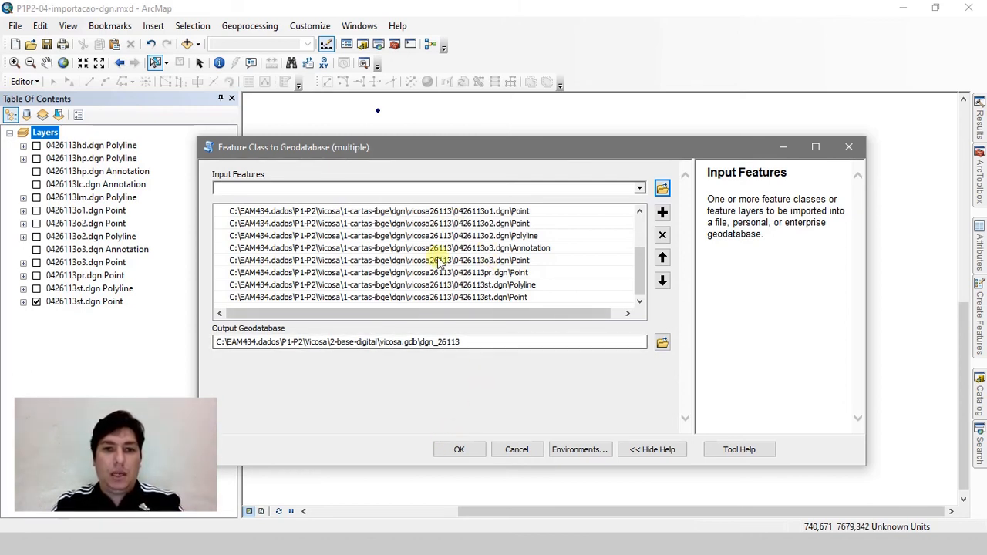
click(464, 453)
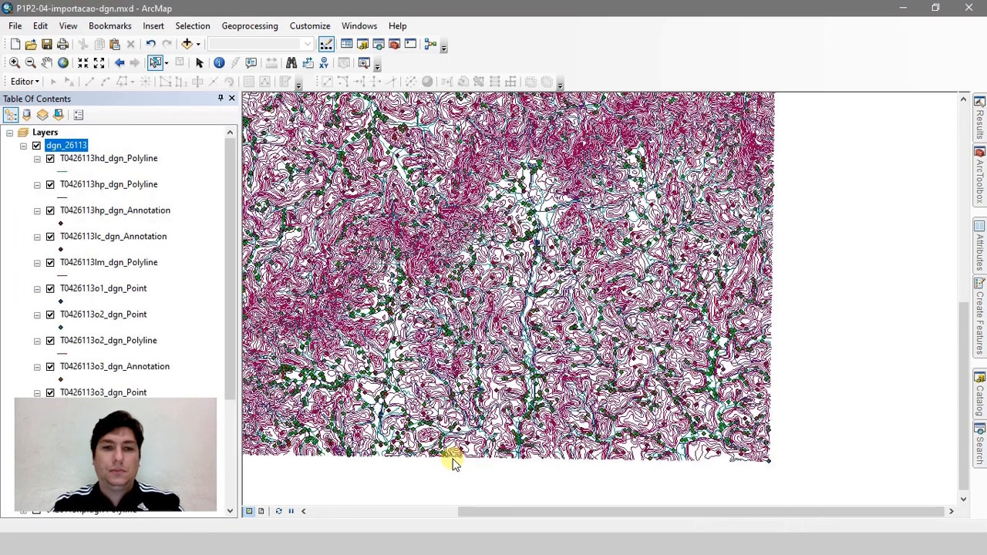
Step: Collapse the dgn_26113 group and remove all original DGN layers, from 0426113hd.dgn Polyline to 0426113st.dgn Point, from the map
click(24, 146)
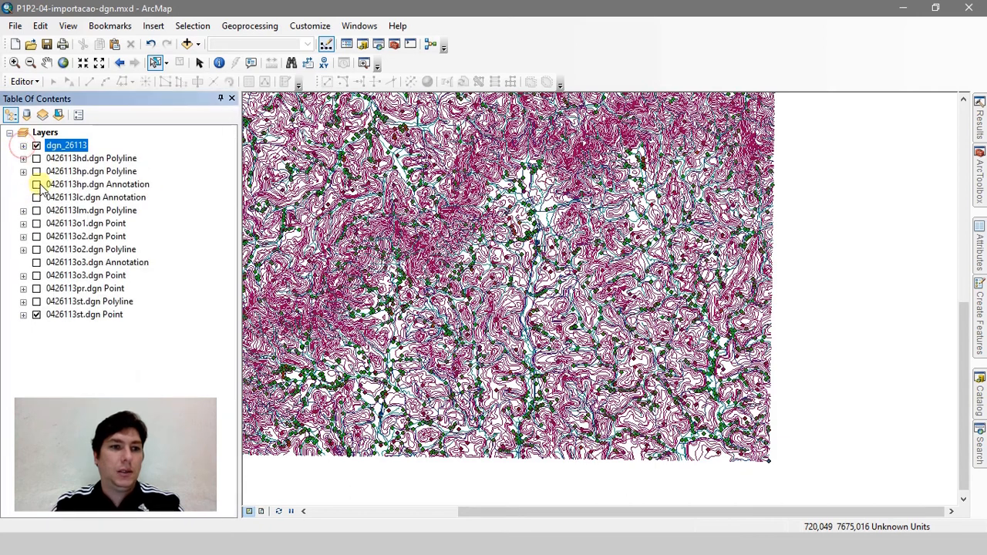
click(62, 160)
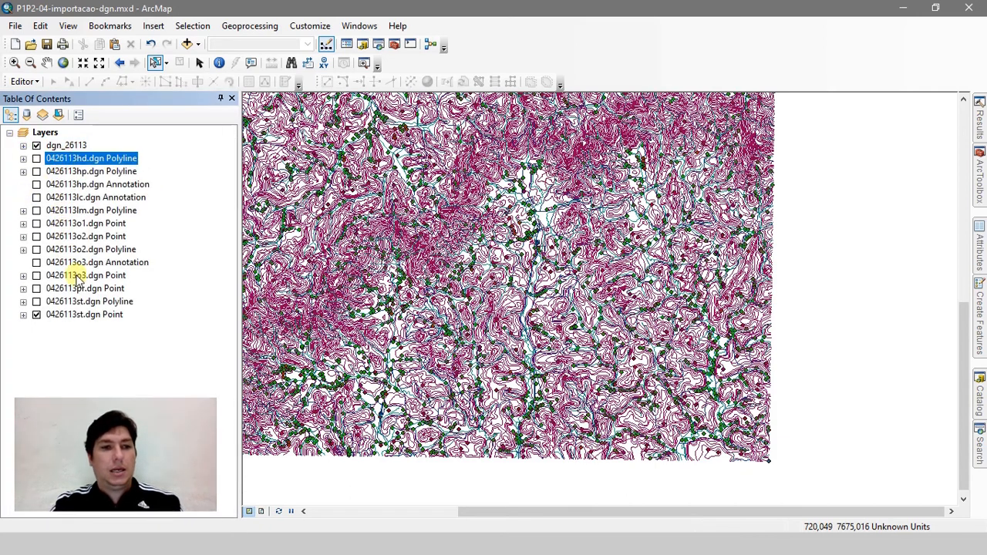
shift+click(89, 315)
right_click(88, 316)
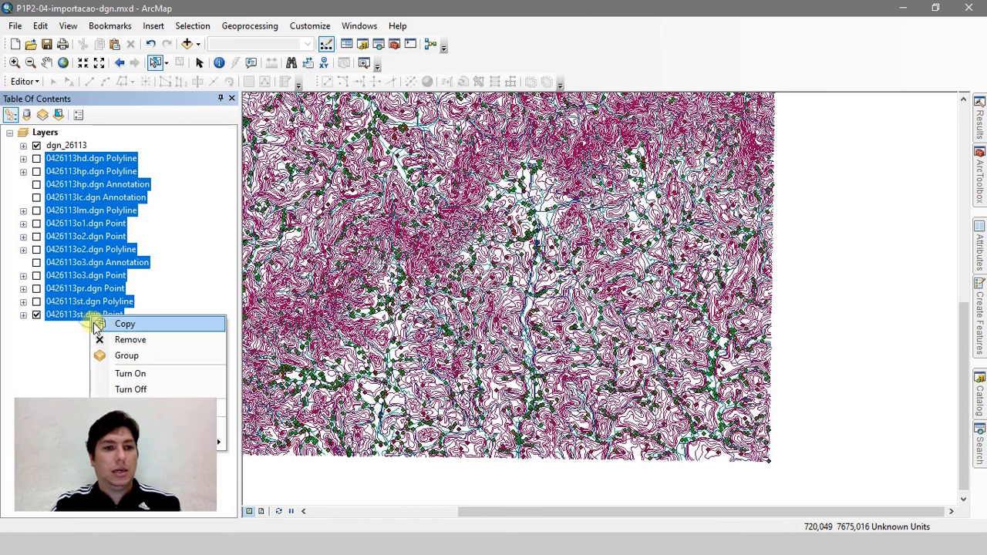
click(96, 336)
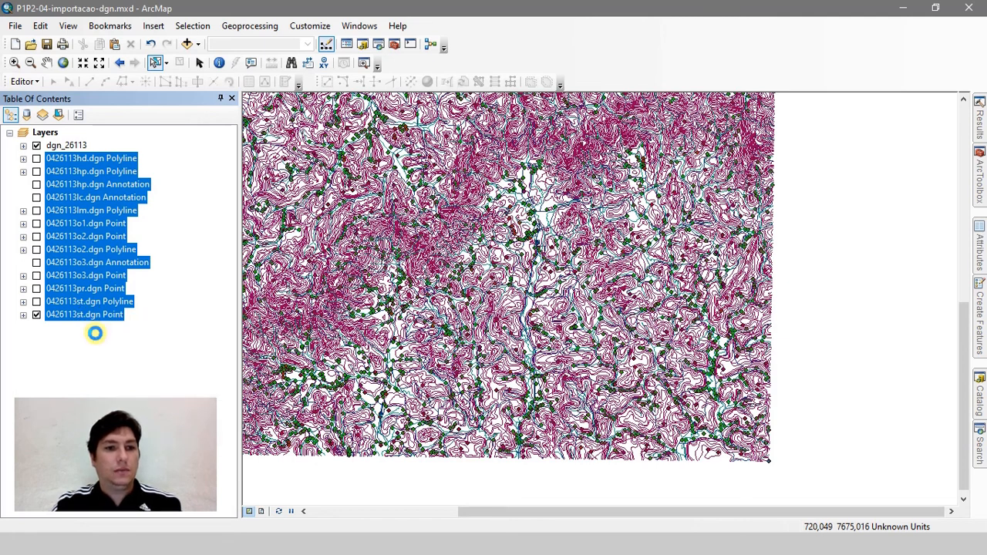
Step: Examine the imported dgn_26113 layers in the layer list and up close on the map
click(24, 146)
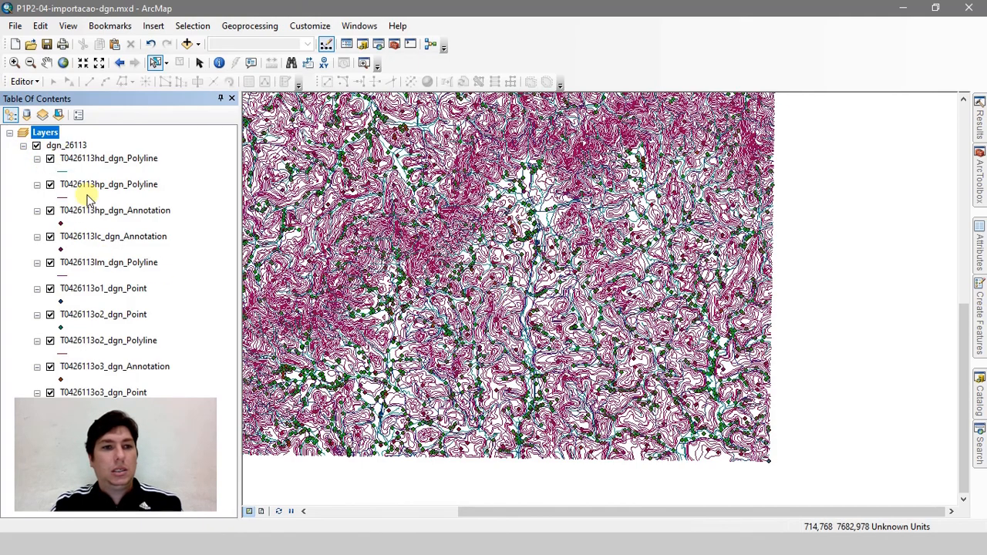
scroll(448, 276, up, 5)
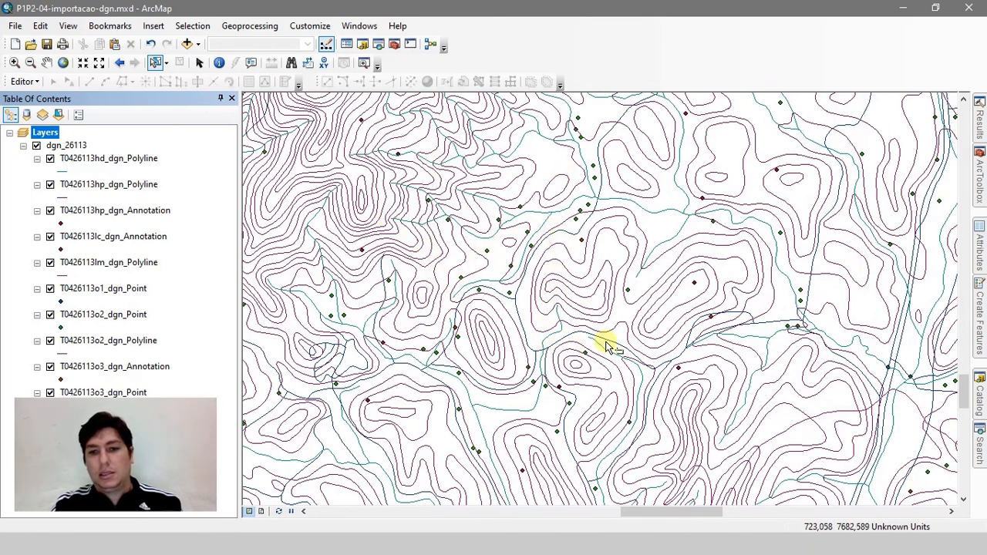
drag(596, 213, 600, 352)
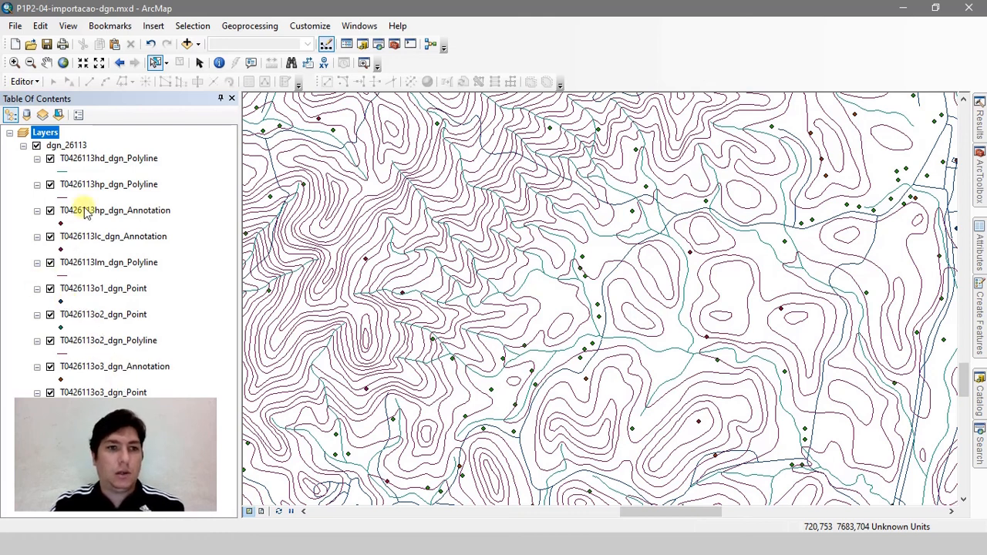
click(24, 146)
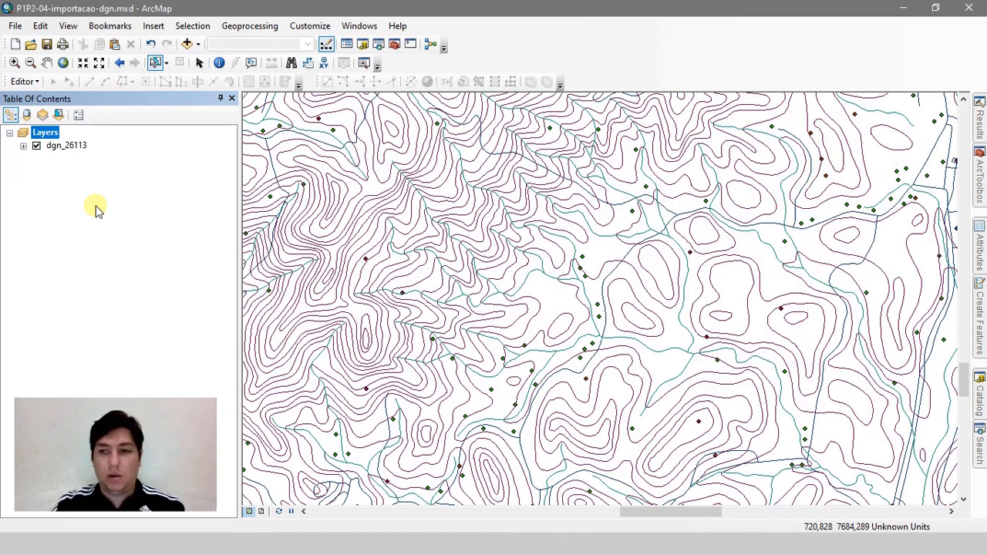
Step: Start a multiple feature class import into the dgn_26102 dataset of vicosa.gdb
click(980, 392)
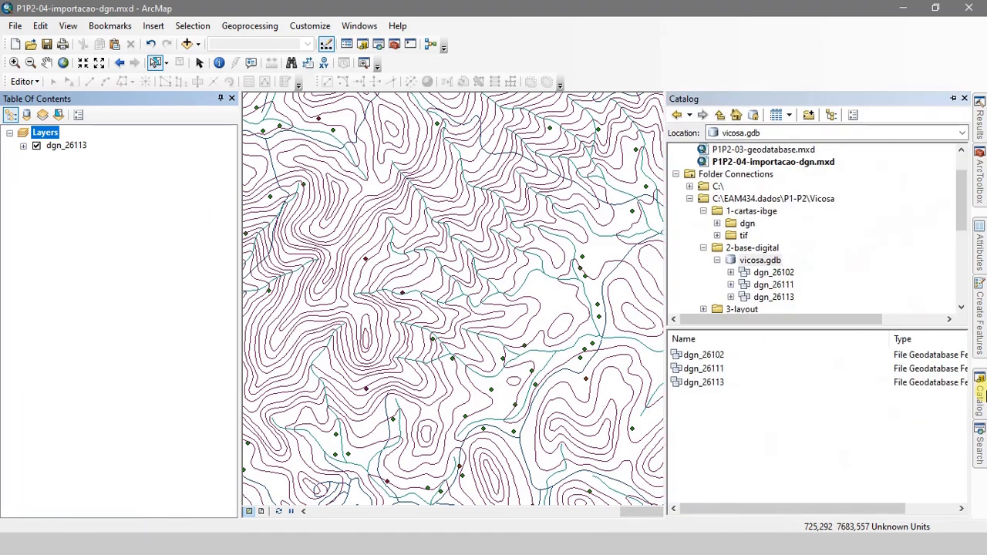
click(752, 271)
right_click(752, 272)
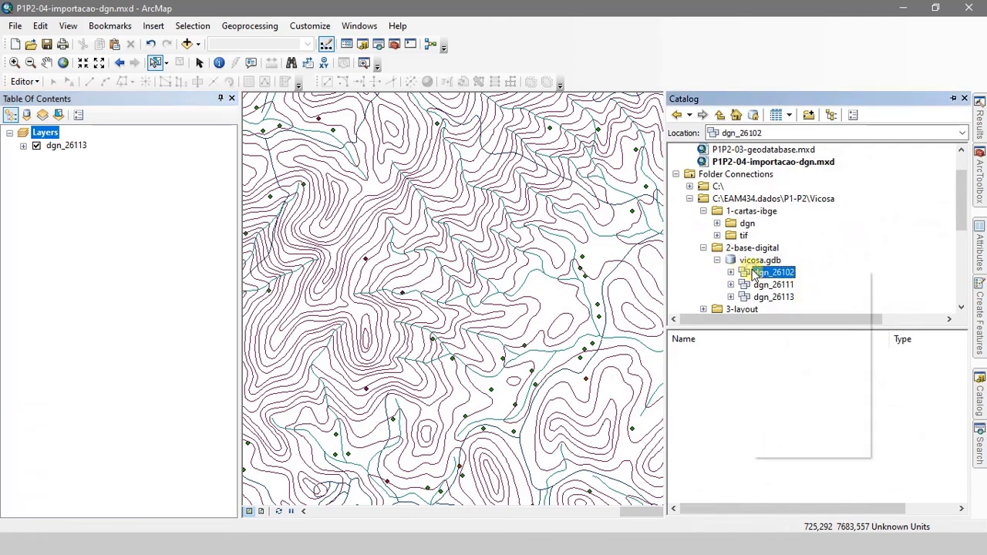
mouse_move(787, 396)
click(697, 412)
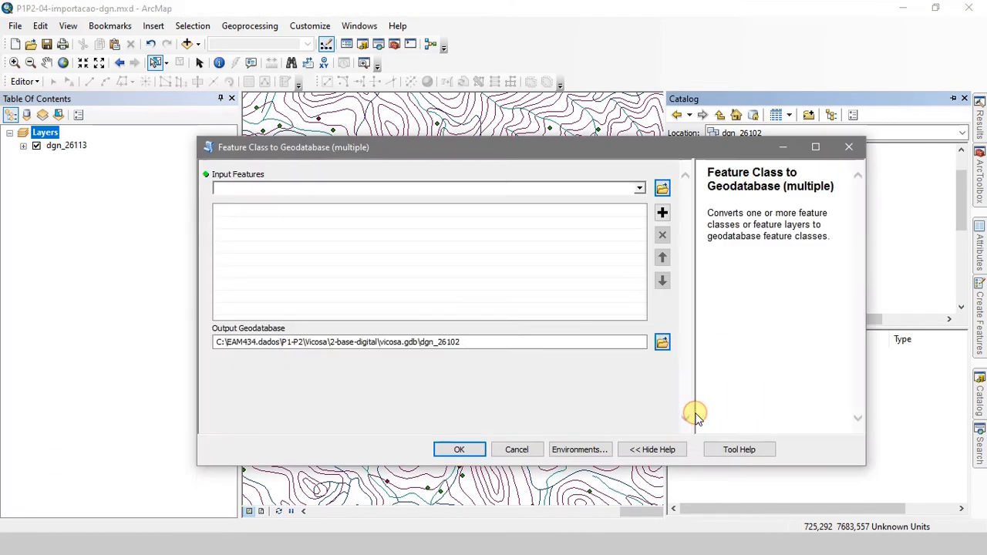
Step: Add the Polyline class of 0426102hd.dgn from the porto_firme26102 folder to the import's input features
click(663, 189)
click(532, 215)
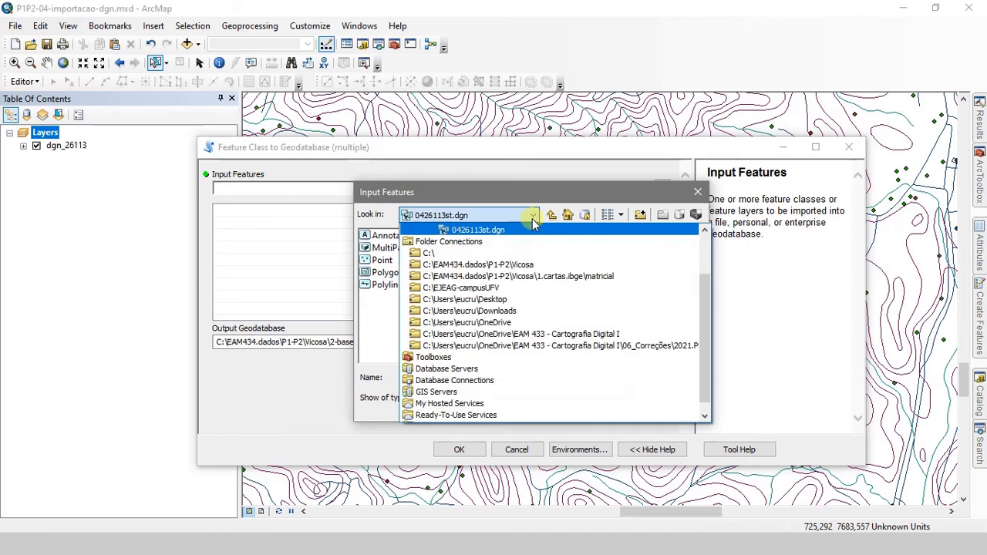
click(379, 319)
click(551, 215)
click(552, 215)
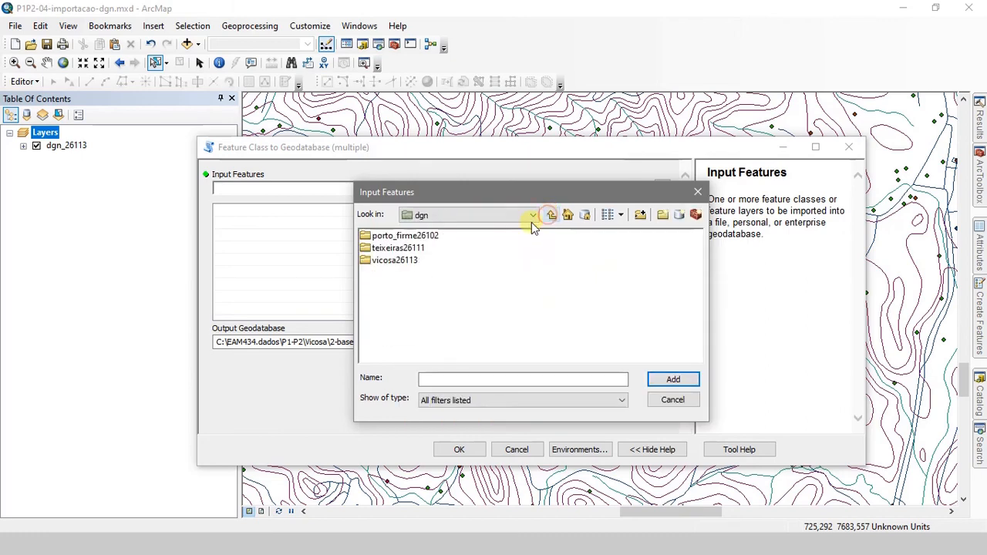
double_click(391, 237)
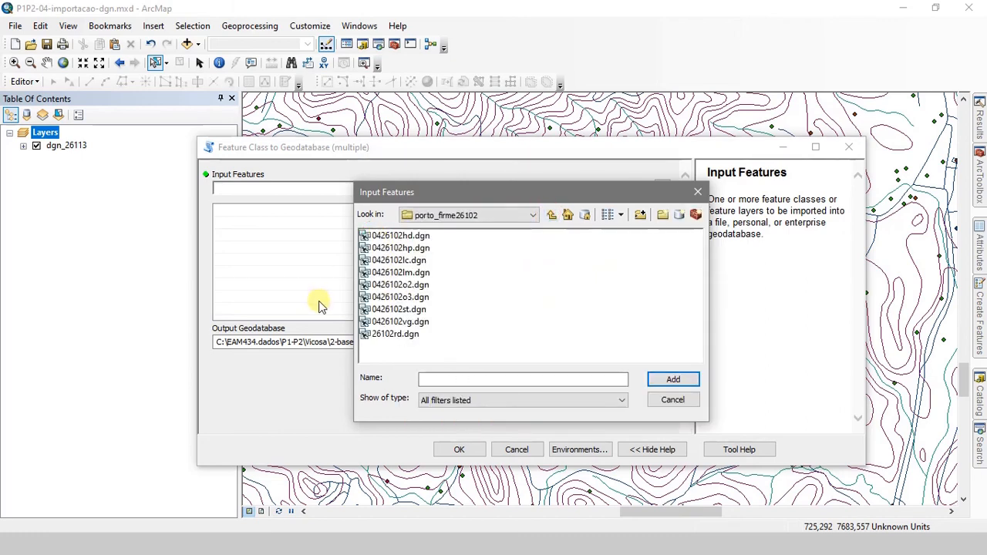
drag(426, 192, 574, 193)
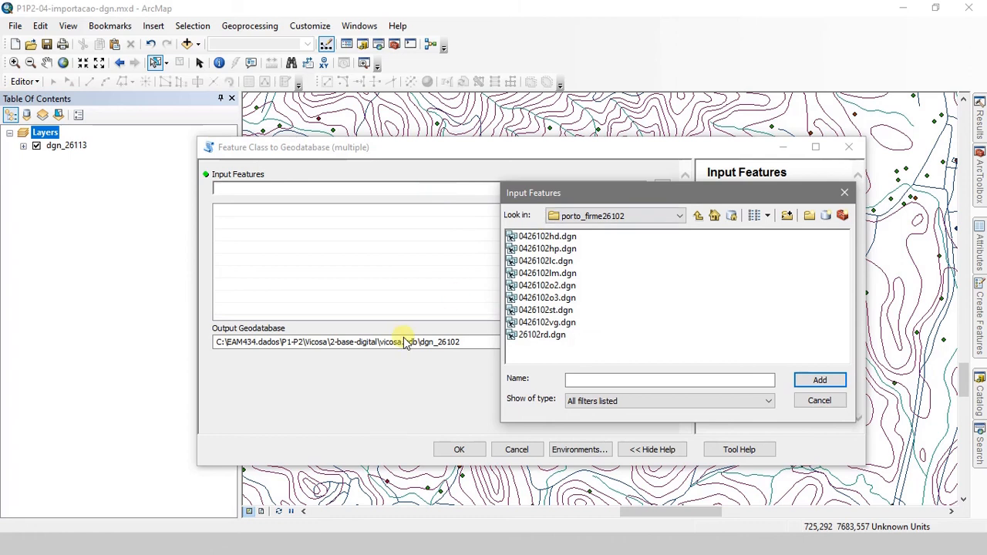
double_click(550, 237)
double_click(536, 284)
Step: Add the Annotation and Polyline classes of 0426102hp.dgn to the input features
click(662, 190)
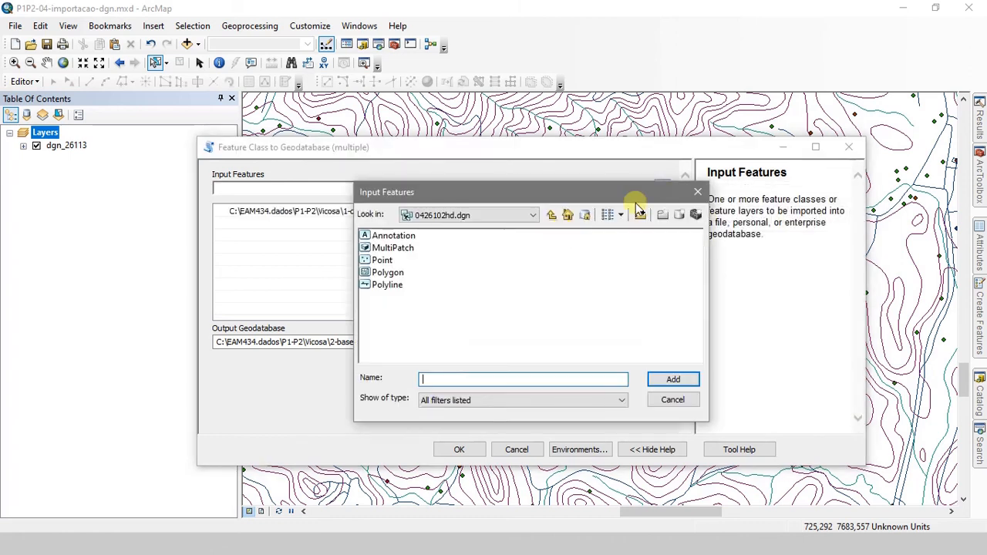
click(551, 215)
double_click(421, 248)
click(395, 235)
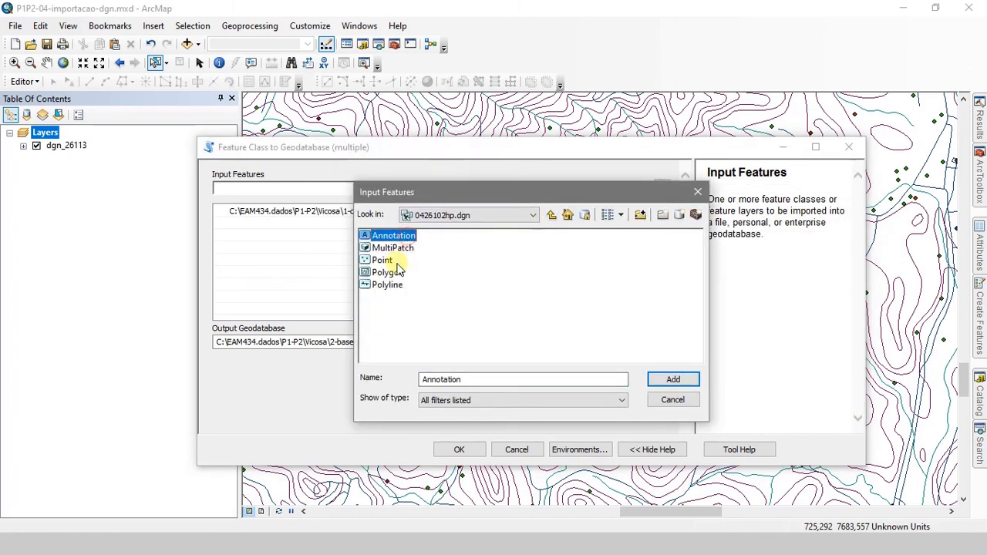
ctrl+click(388, 285)
click(672, 378)
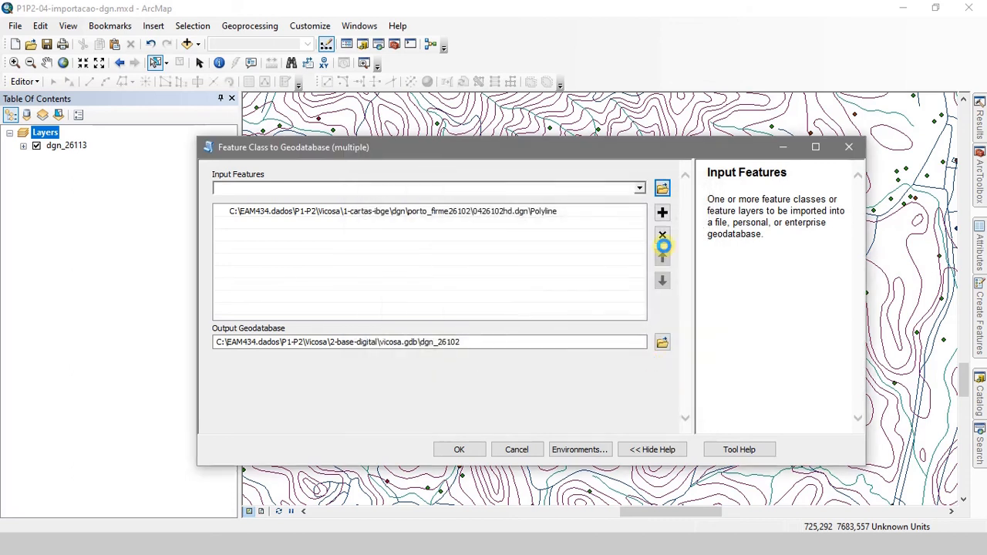
Step: Add the Annotation class of 0426102lc.dgn to the input features
click(662, 190)
click(550, 214)
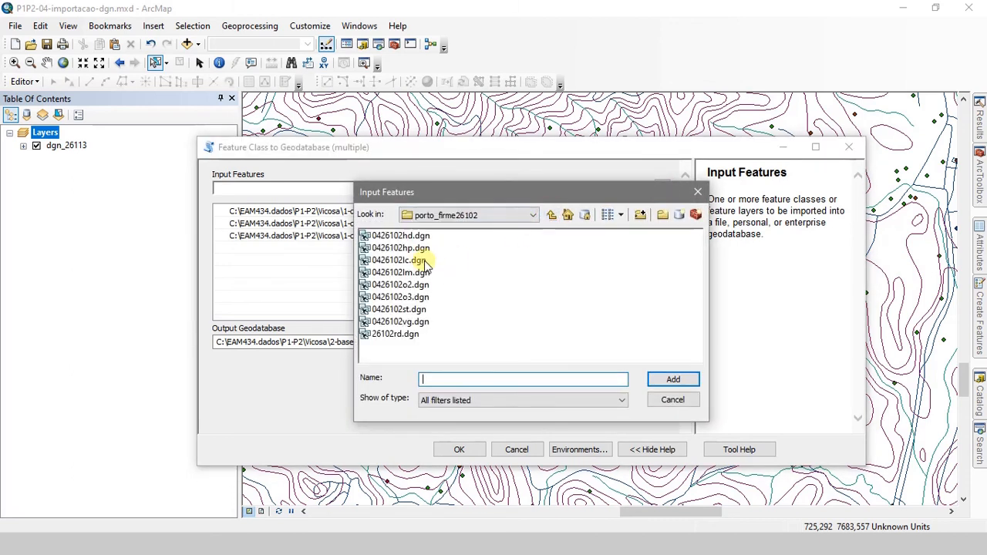
double_click(417, 260)
click(393, 235)
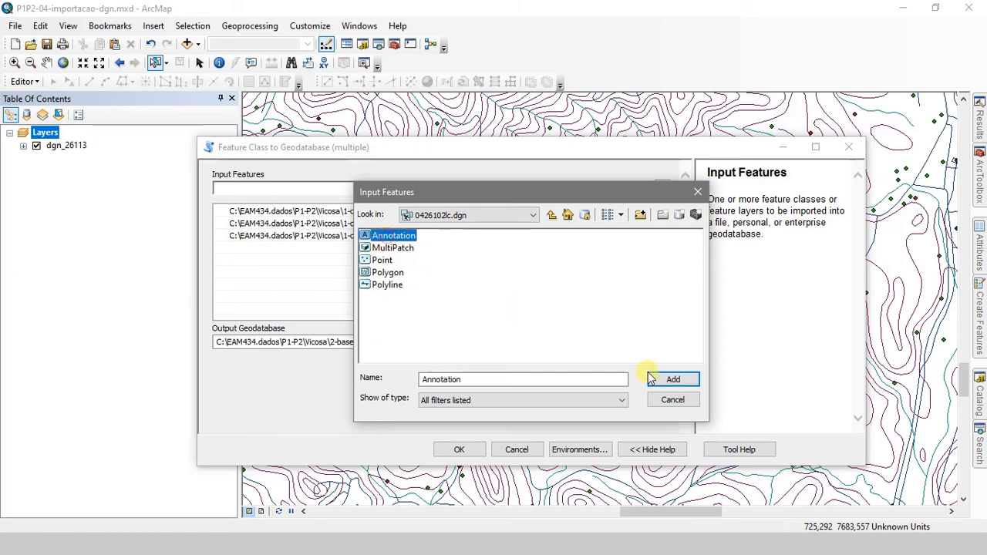
click(650, 379)
Step: Add the Polyline class of 0426102lm.dgn to the input features
click(661, 190)
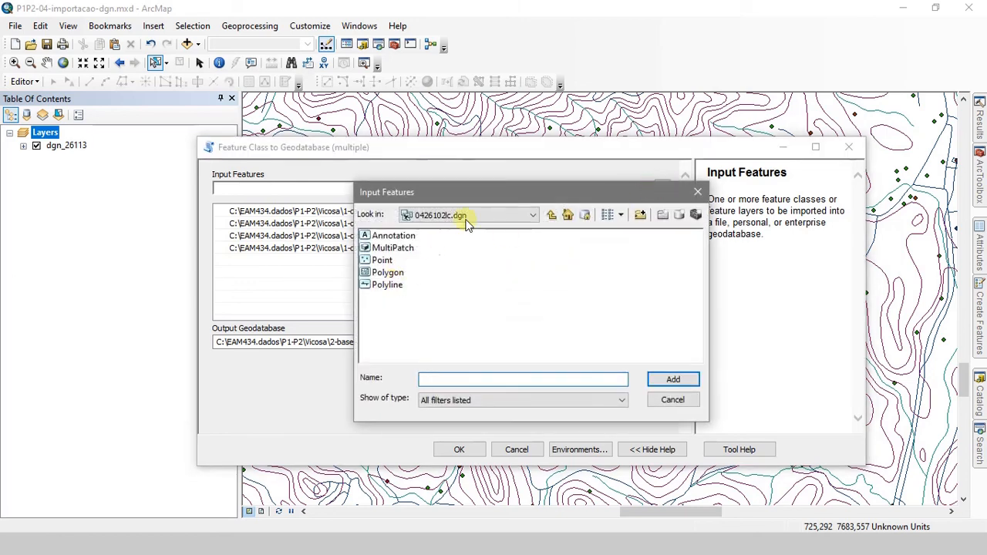
click(550, 215)
double_click(407, 272)
double_click(407, 272)
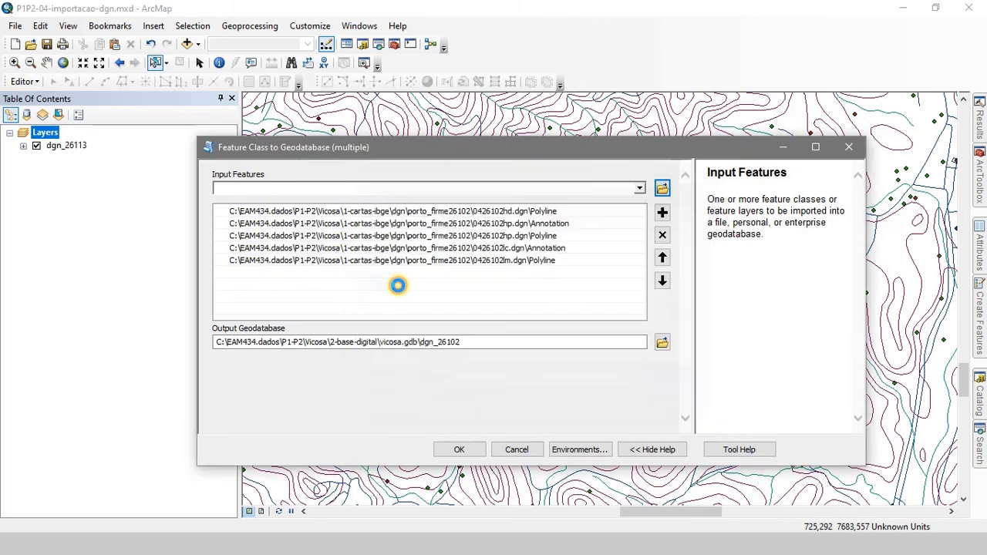
Step: Add the Point and Polyline classes of 0426102o2.dgn to the input features, checking the suggested DGN classes in the Word instructions
click(660, 190)
click(551, 215)
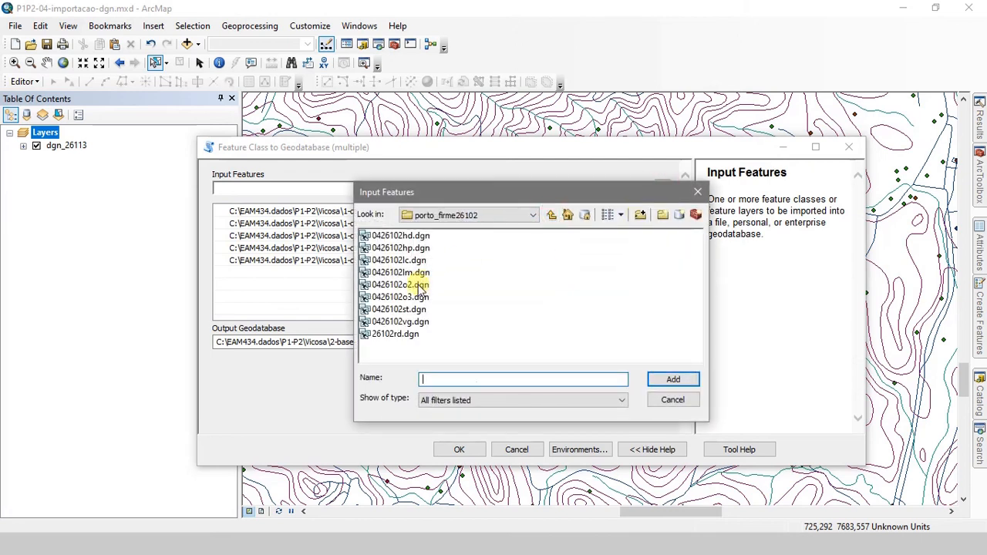
double_click(413, 287)
click(384, 261)
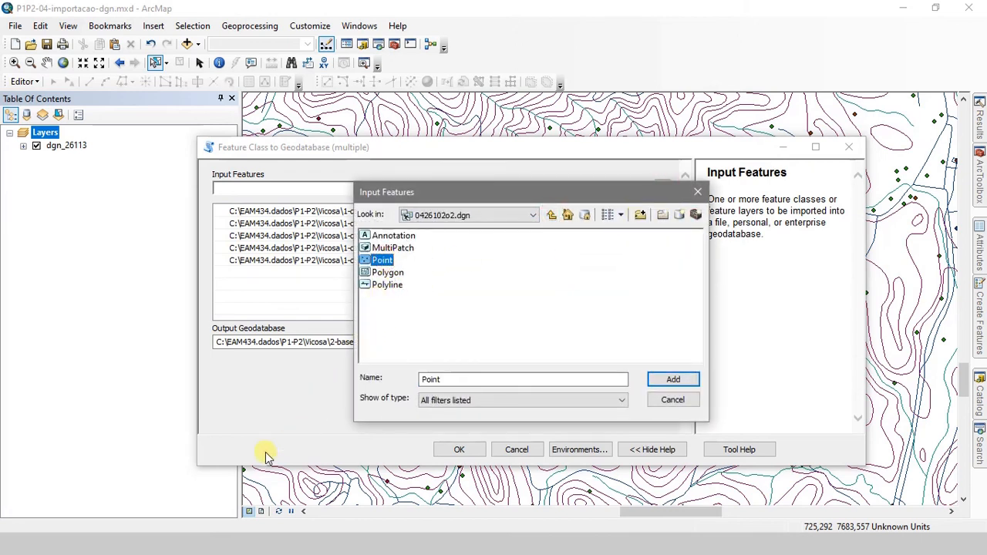
click(199, 542)
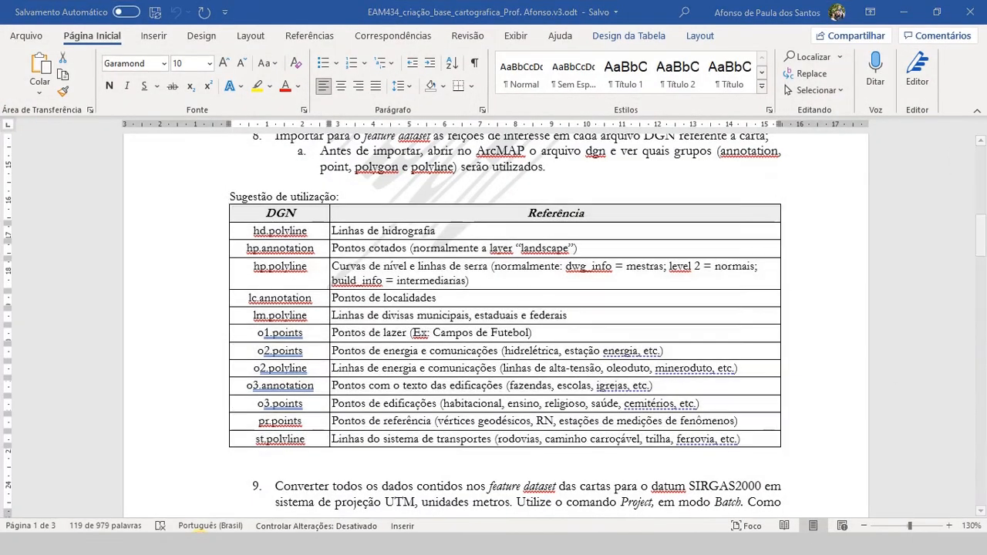
click(199, 542)
ctrl+click(390, 285)
click(674, 380)
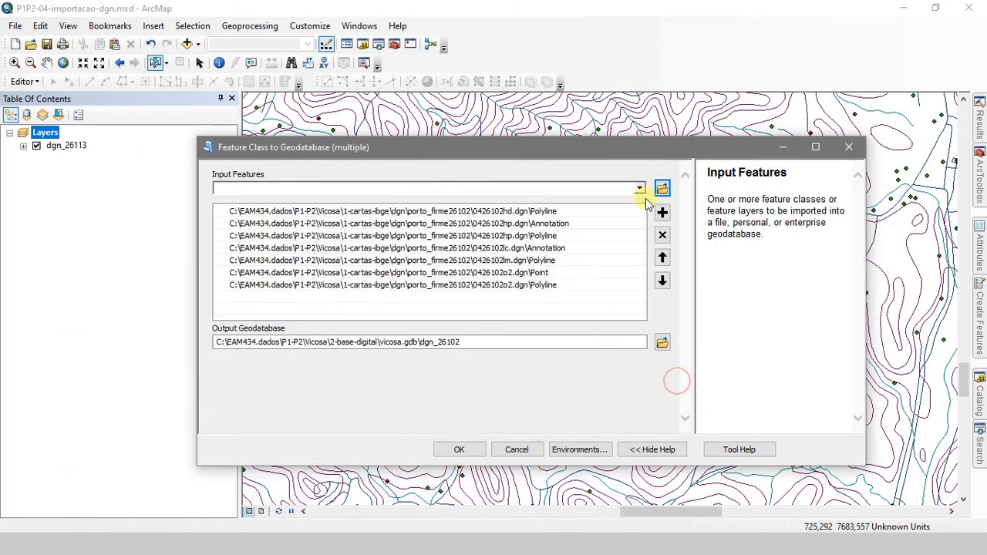
Step: Add the Point and Annotation classes of 0426102o3.dgn to the input features
click(661, 189)
click(550, 216)
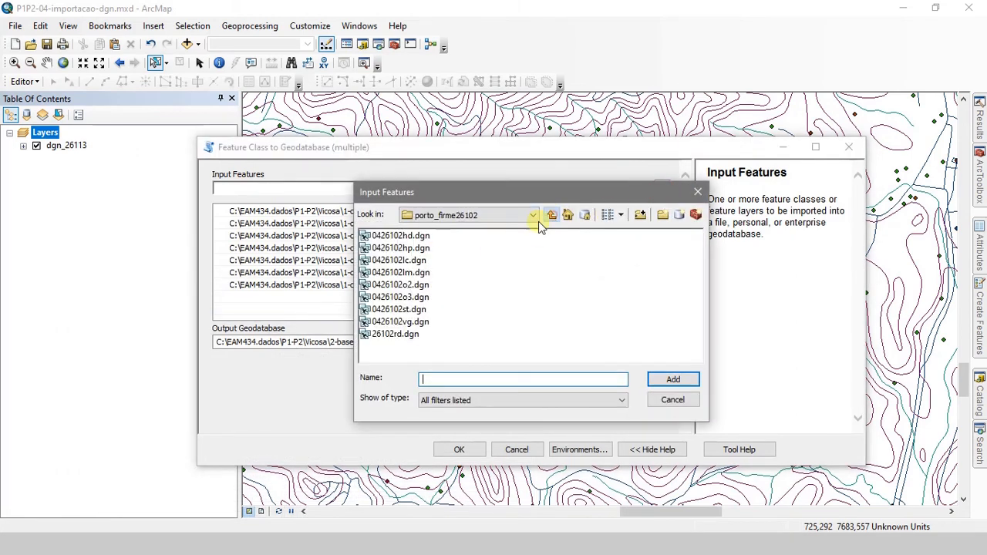
double_click(401, 297)
ctrl+click(393, 235)
click(672, 380)
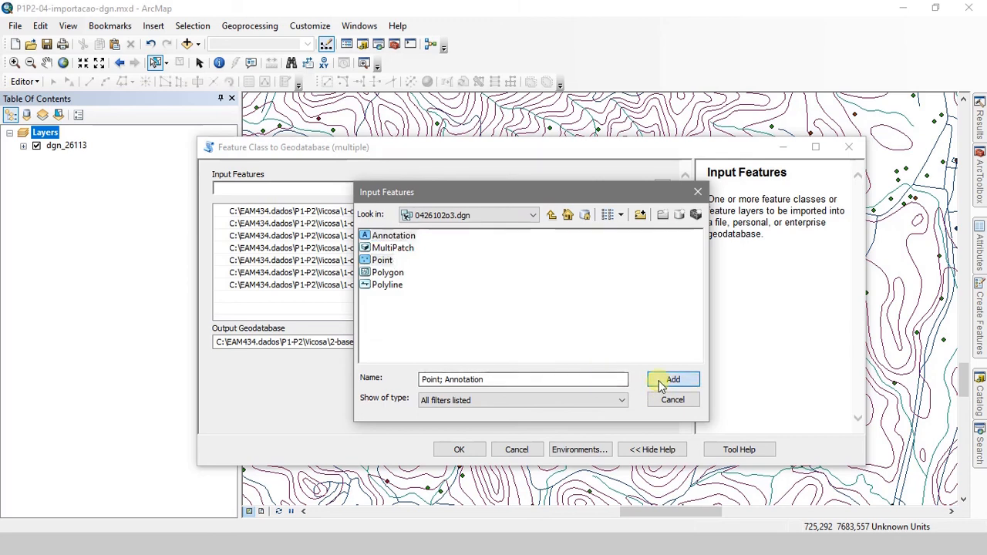
Step: Add the Polyline and Point classes of 0426102st.dgn to the input features
click(664, 190)
click(551, 215)
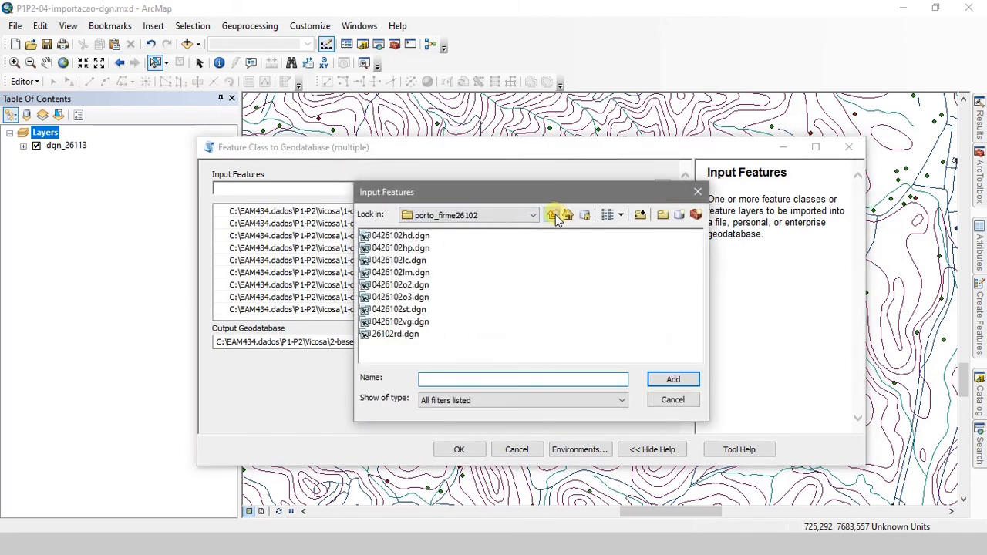
double_click(403, 310)
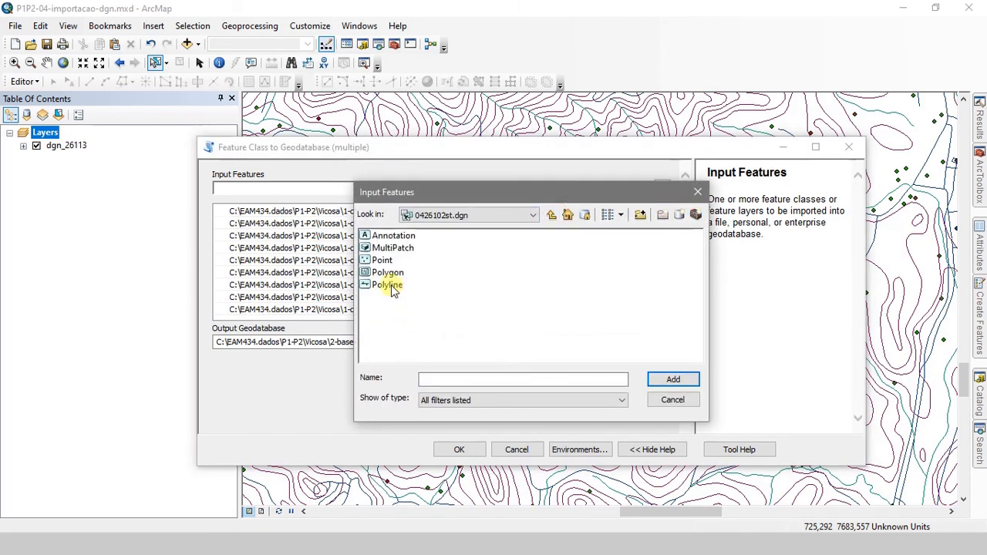
click(550, 215)
double_click(412, 307)
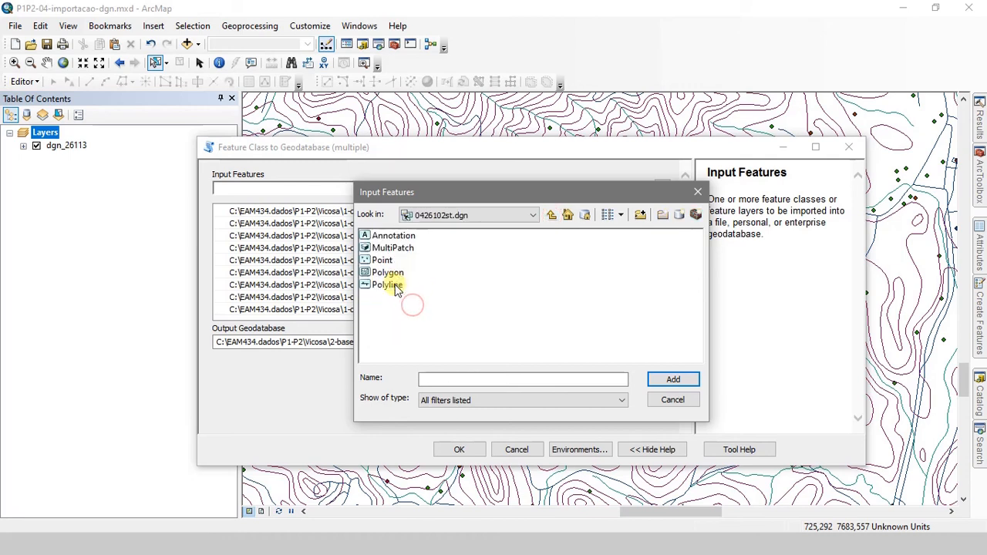
click(388, 285)
ctrl+click(382, 260)
click(668, 379)
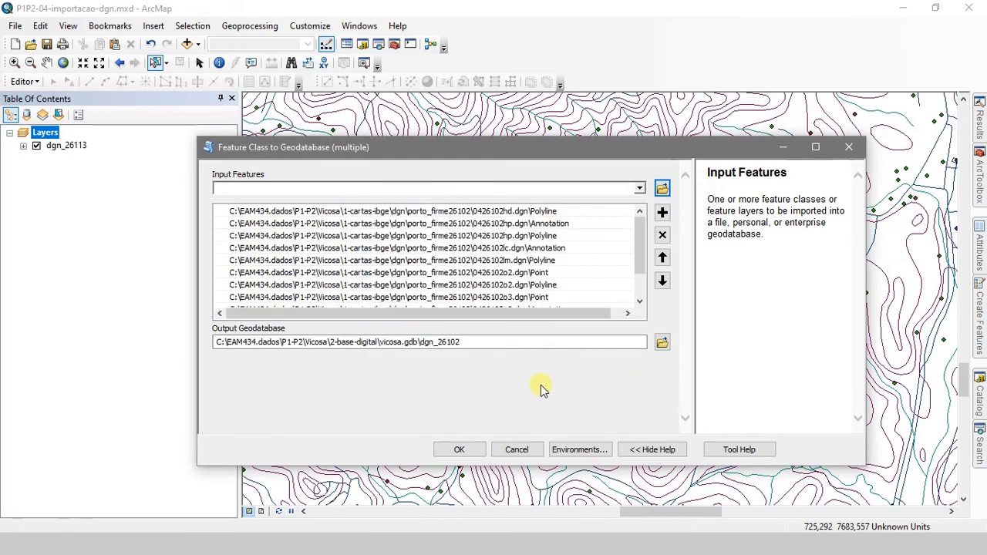
Step: Run the import into the dgn_26102 dataset and collapse the dgn_26102 layer group
click(459, 450)
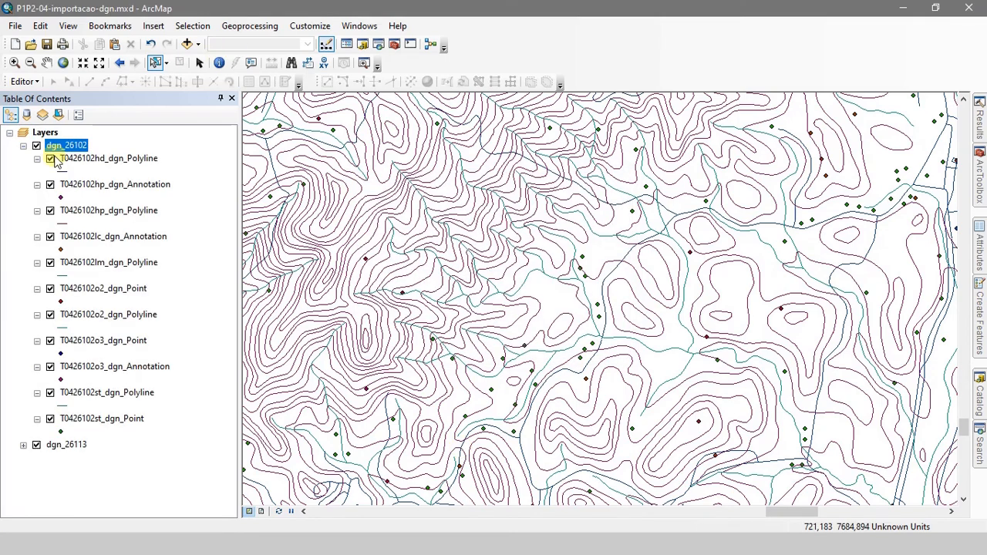
click(23, 145)
click(61, 63)
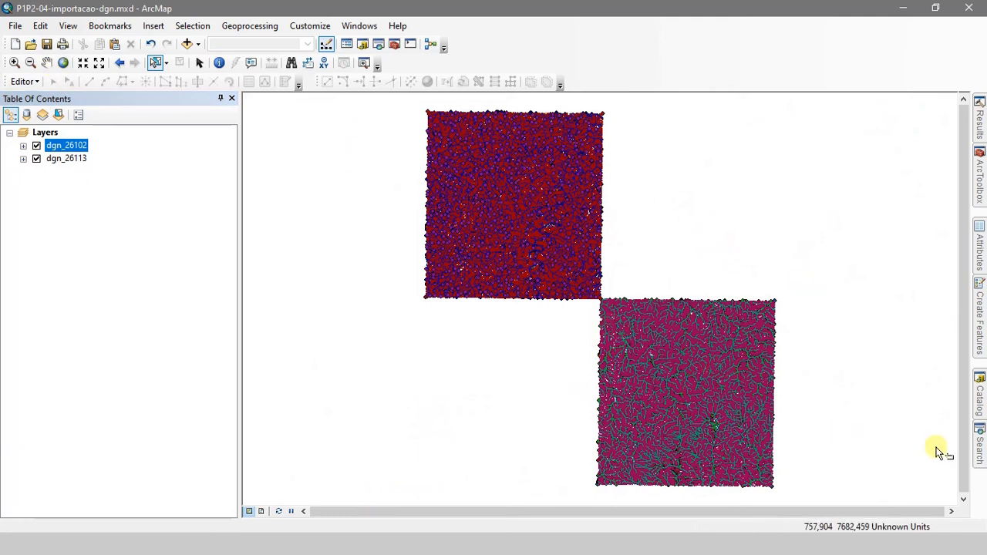
Step: Start a multiple feature class import into the dgn_26111 dataset of vicosa.gdb
click(979, 395)
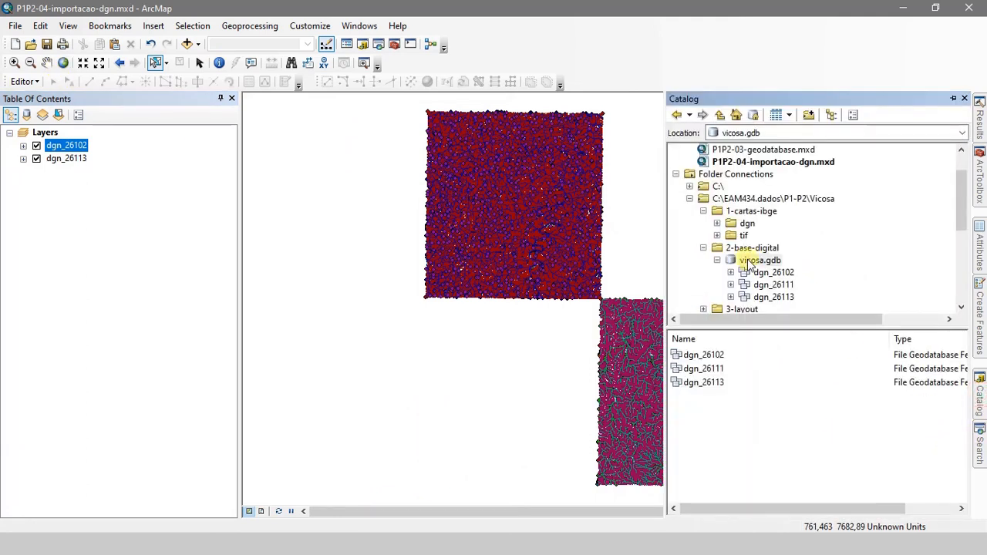
double_click(702, 370)
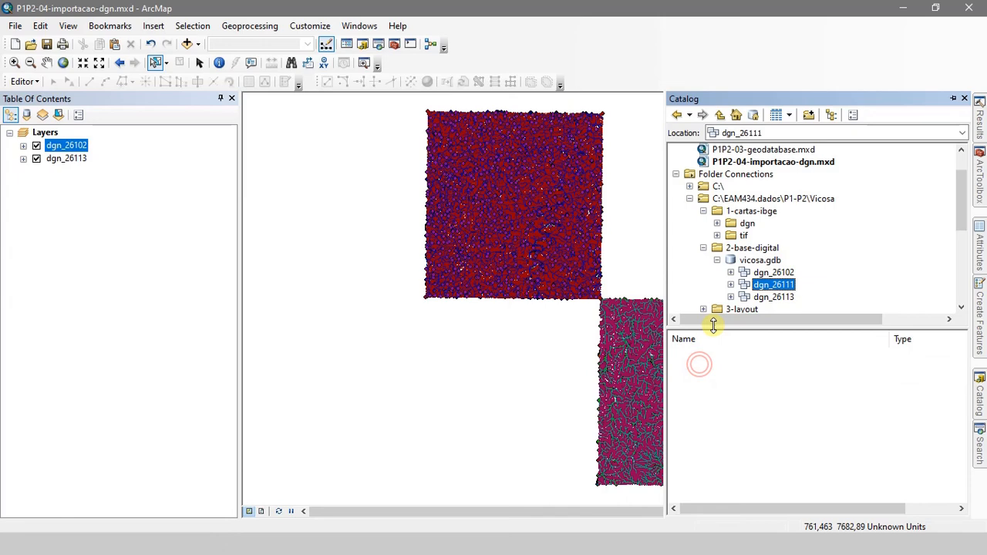
right_click(697, 368)
mouse_move(731, 311)
click(844, 324)
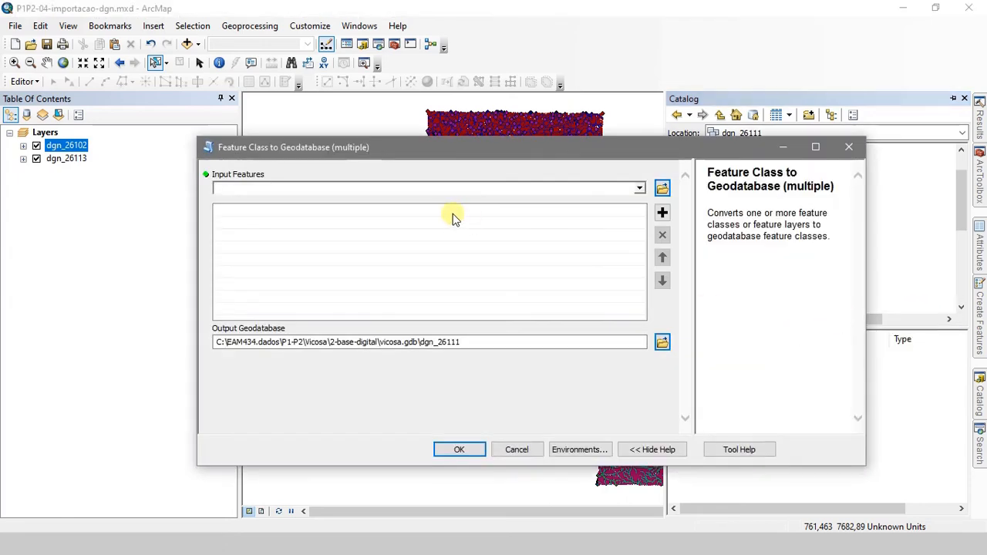
Step: Add the Polyline class of 0426111hd.dgn from 1-cartas-ibge's dgn\teixeiras26111 folder to the import's input features
click(661, 187)
click(554, 215)
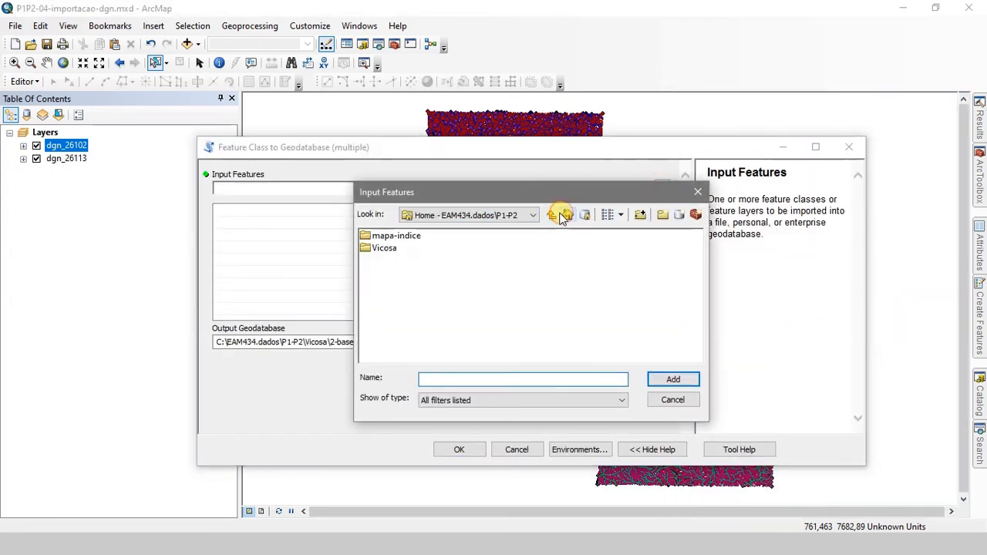
double_click(398, 247)
double_click(388, 247)
click(551, 214)
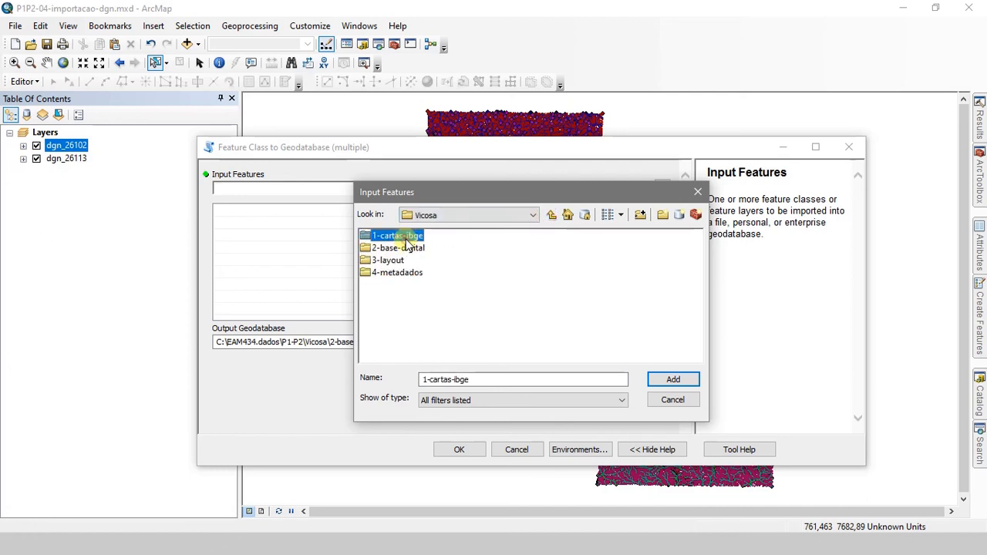
double_click(379, 235)
double_click(378, 238)
drag(432, 193, 543, 186)
double_click(509, 241)
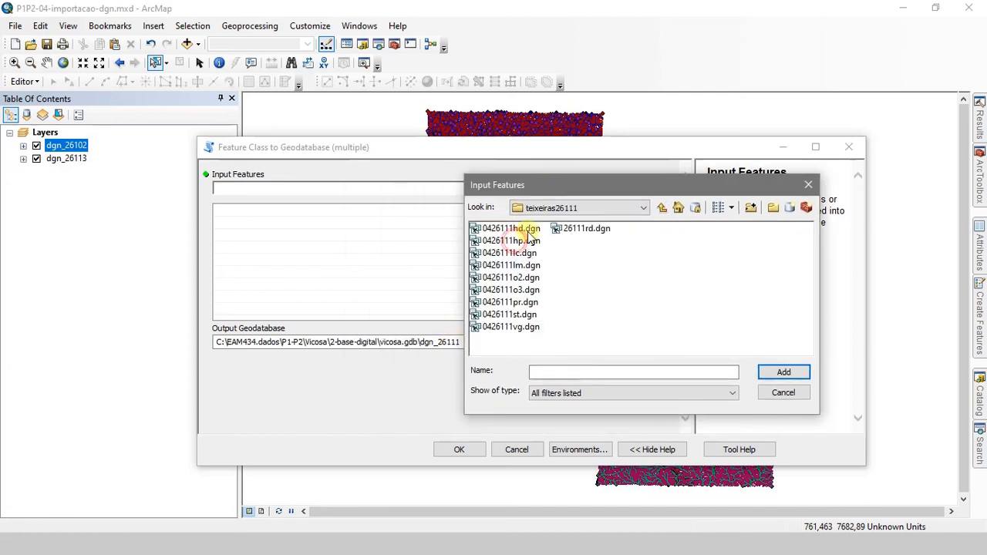
double_click(526, 228)
click(513, 280)
click(784, 373)
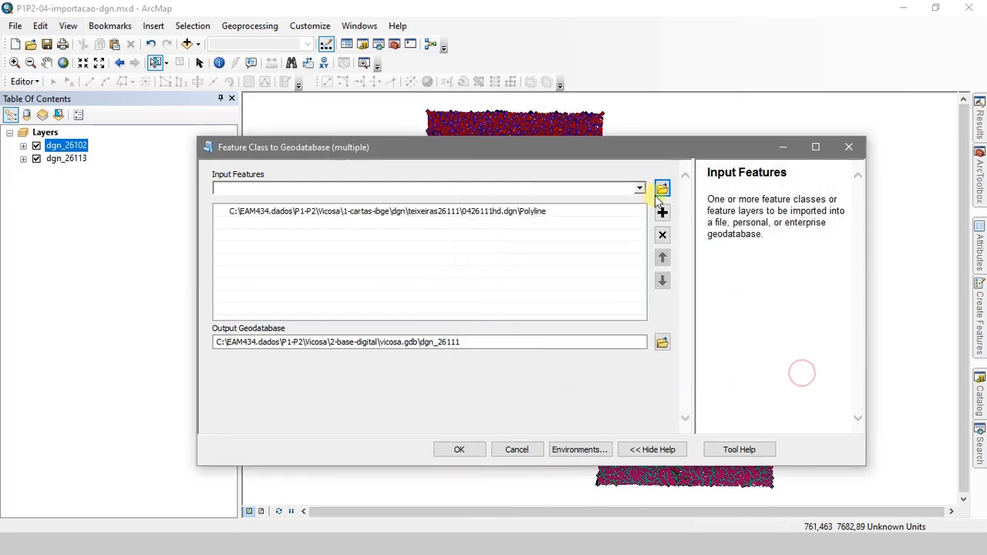
Step: Add the Annotation and Polyline classes of 0426111hp.dgn to the input features
click(657, 192)
click(550, 215)
double_click(386, 245)
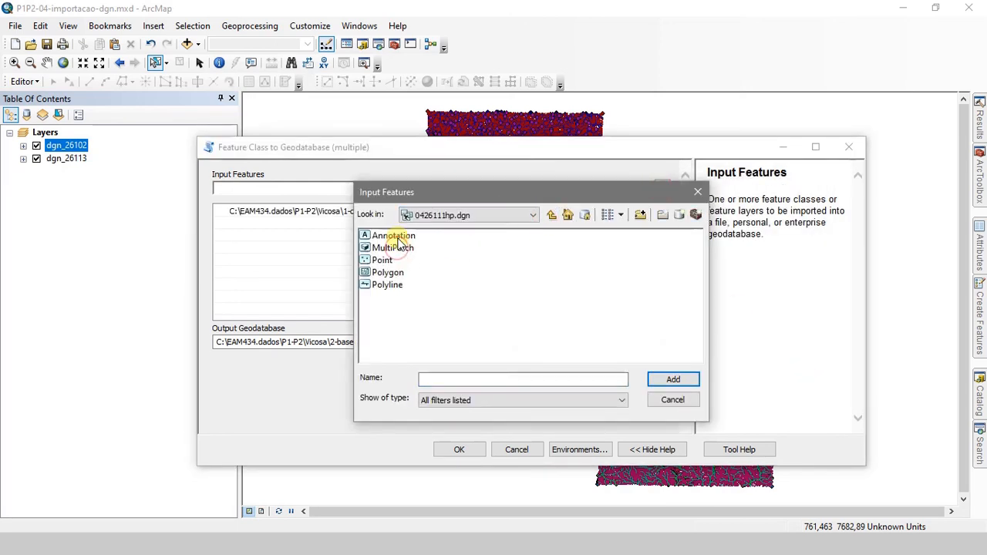
click(393, 235)
ctrl+click(387, 285)
click(671, 379)
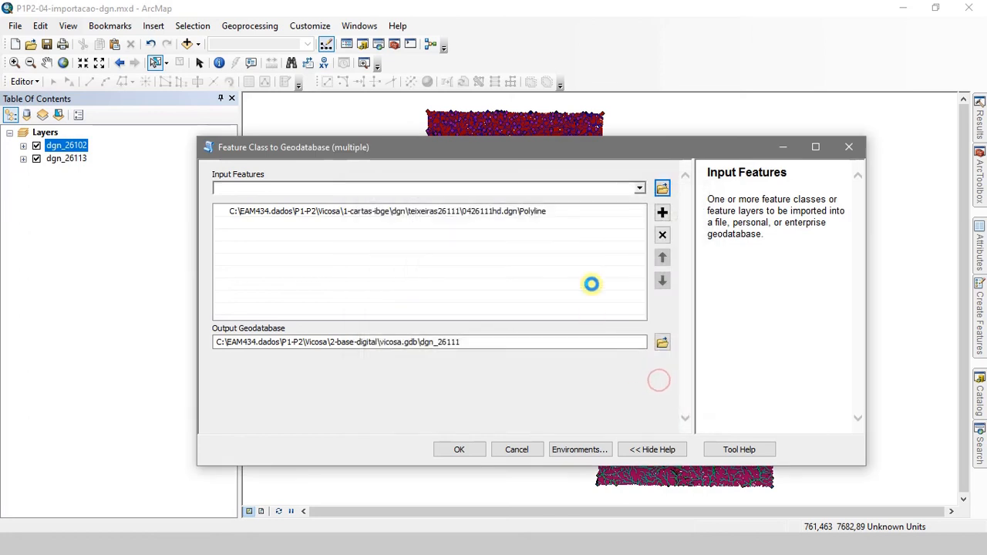
Step: Add the Annotation class of 0426111lc.dgn to the input features
click(660, 191)
click(552, 215)
double_click(401, 260)
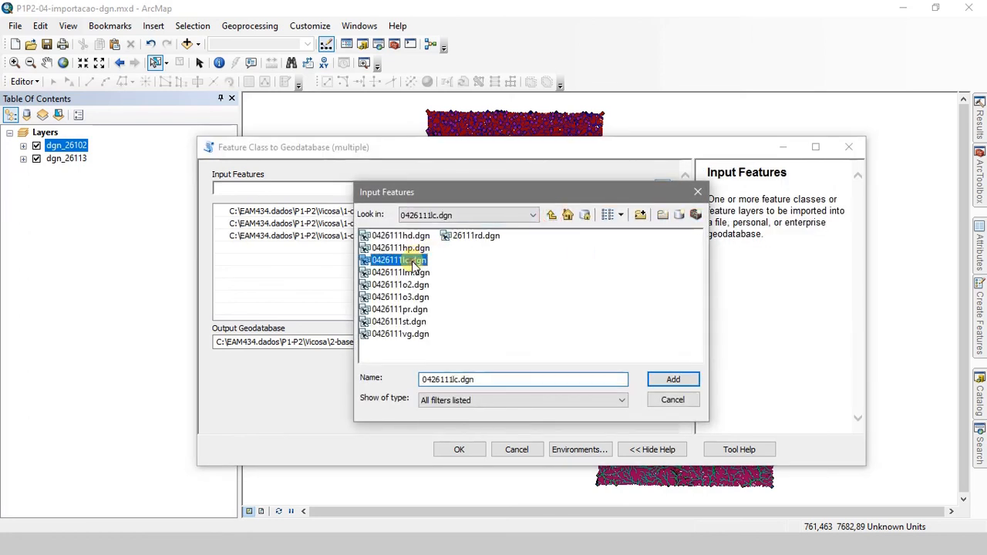
click(397, 237)
click(674, 379)
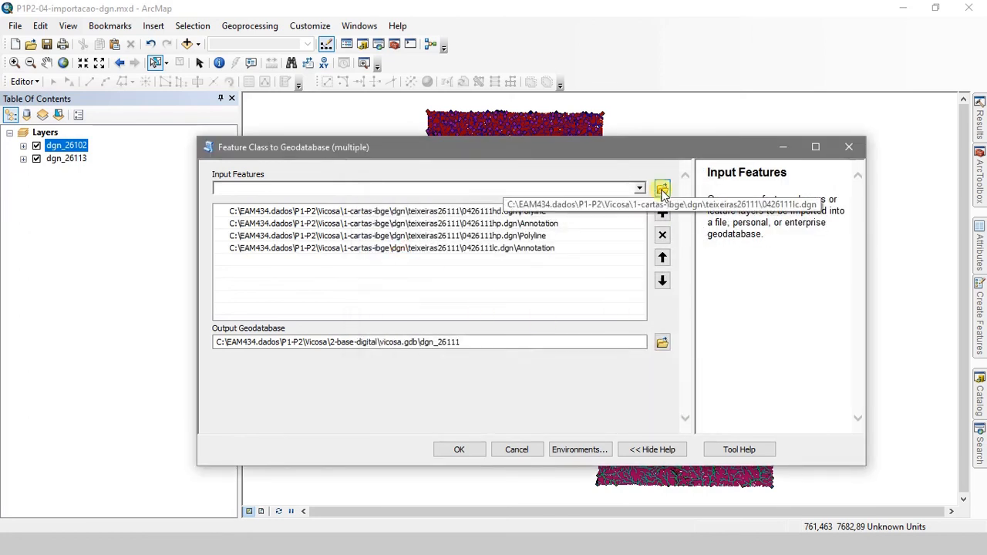
Step: Add the Polyline class of 0426111lm.dgn from the teixeiras26111 folder to the input features
click(659, 192)
click(552, 215)
click(401, 273)
double_click(401, 273)
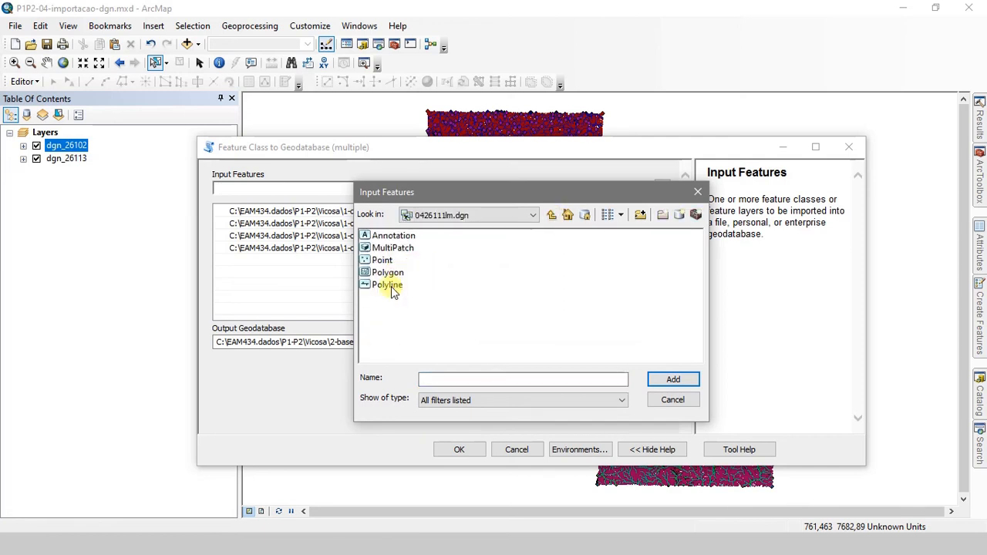
click(394, 285)
click(673, 379)
Step: Add the Point and Polyline classes of 0426111o2.dgn to the input features
click(662, 189)
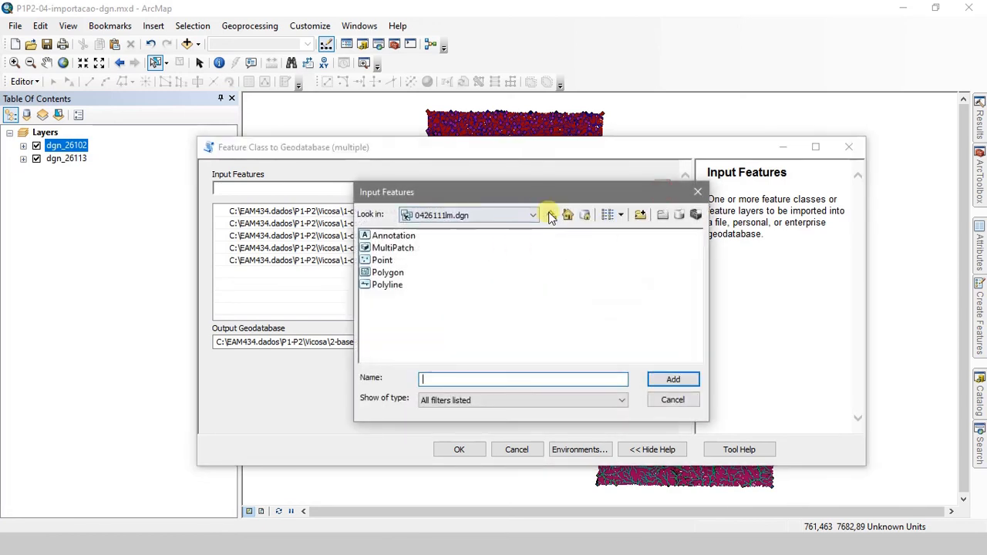
click(552, 216)
double_click(398, 285)
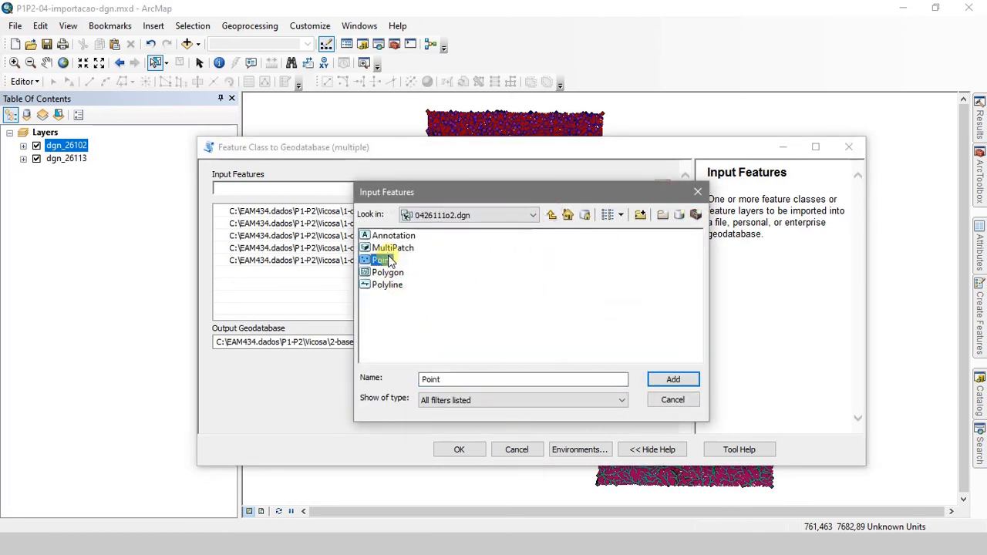
click(674, 378)
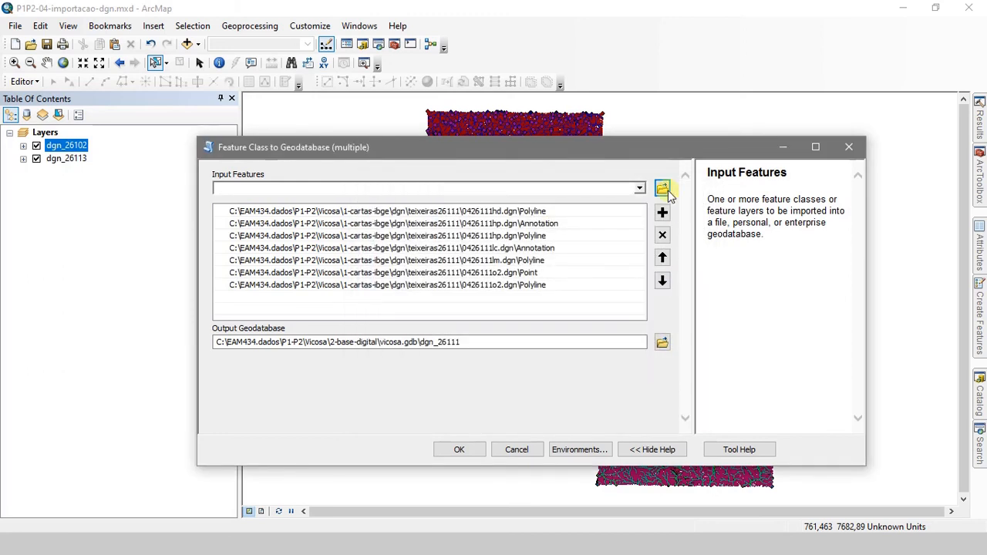
Step: Add the Point and Annotation classes of 0426111o3.dgn to the input features
click(662, 190)
click(551, 215)
click(397, 301)
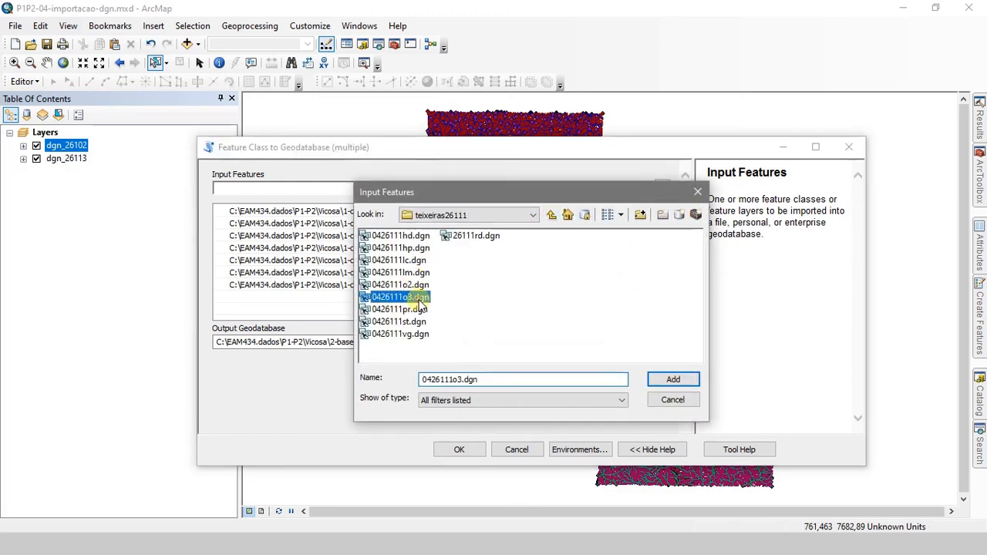
double_click(397, 301)
ctrl+click(394, 236)
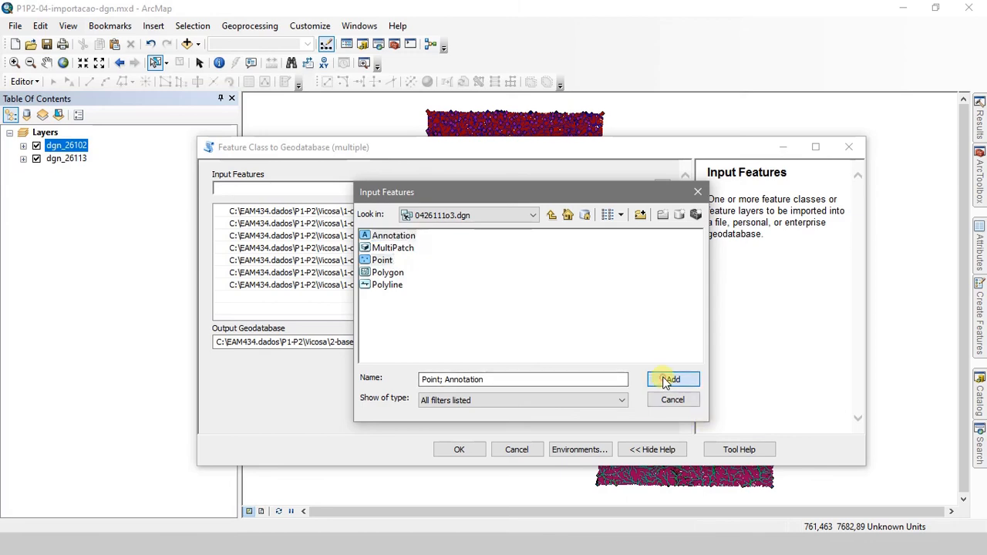
click(671, 379)
Step: Add the Point class of 0426111pr.dgn to the input features
click(663, 190)
click(551, 216)
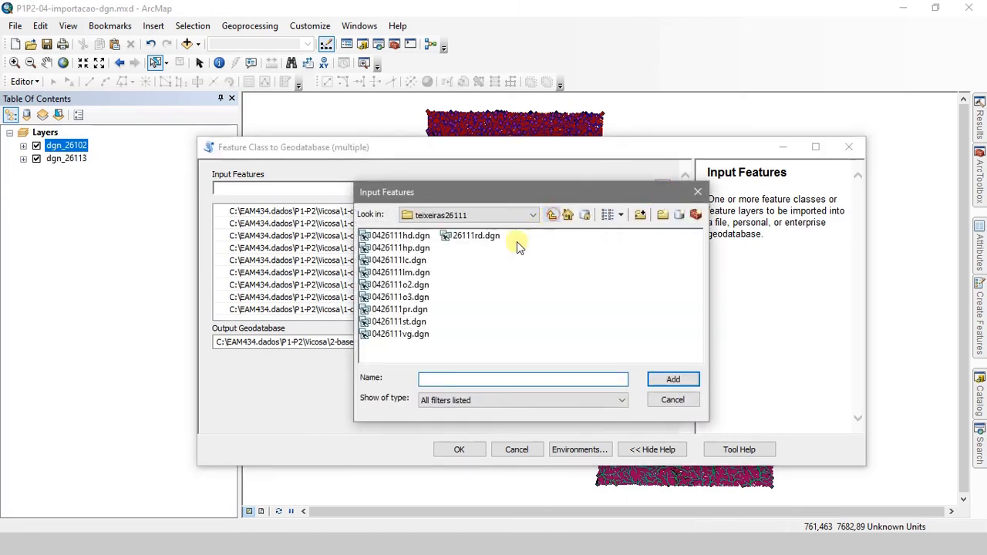
double_click(420, 313)
click(379, 260)
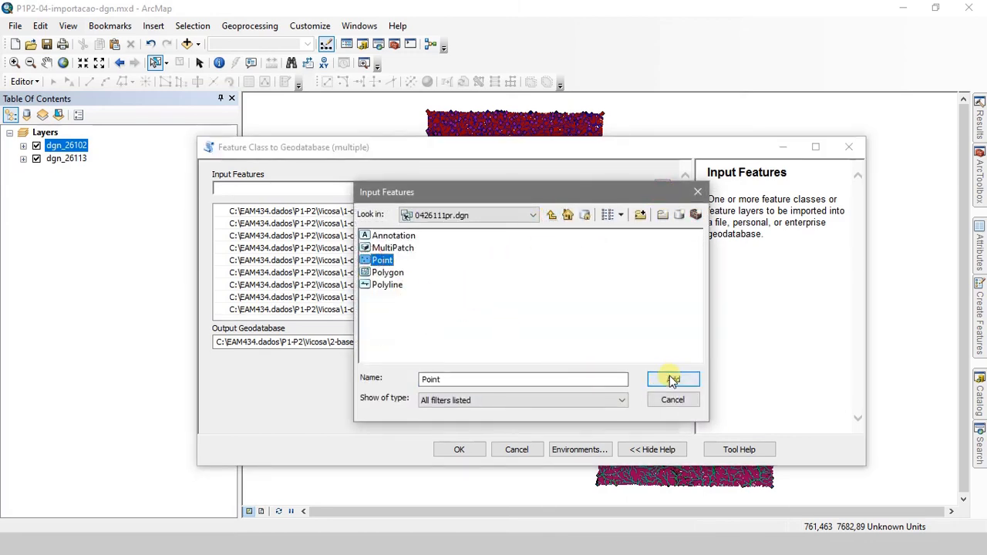
click(673, 379)
Step: Add the Polyline and Point classes of 0426111st.dgn to the input features and run the import into dgn_26111
click(663, 190)
click(552, 215)
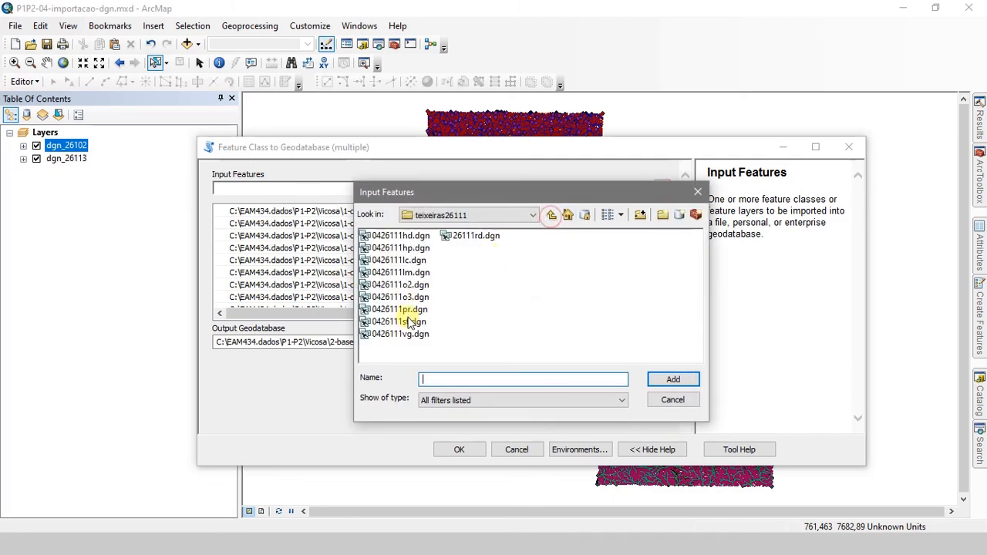
double_click(406, 324)
click(386, 286)
ctrl+click(382, 260)
click(665, 379)
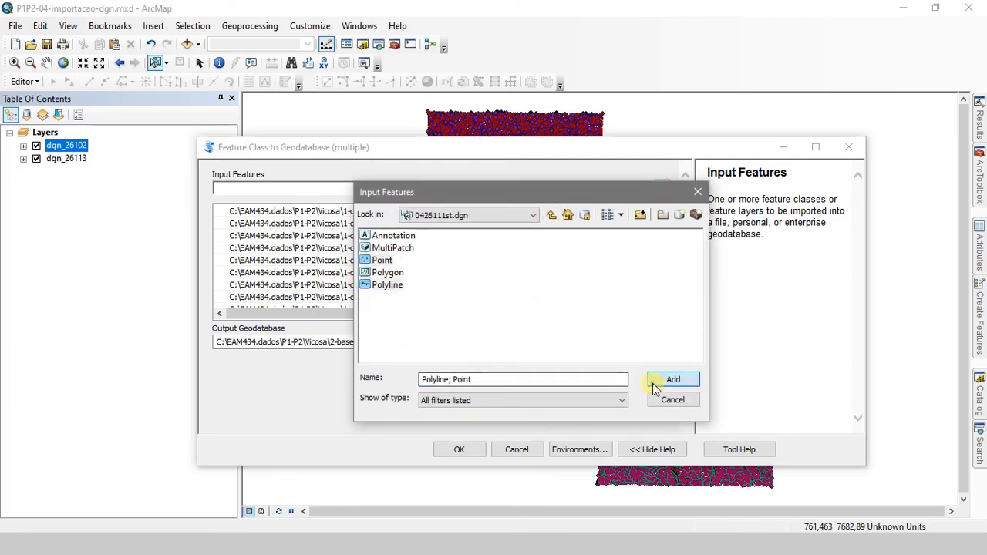
click(457, 451)
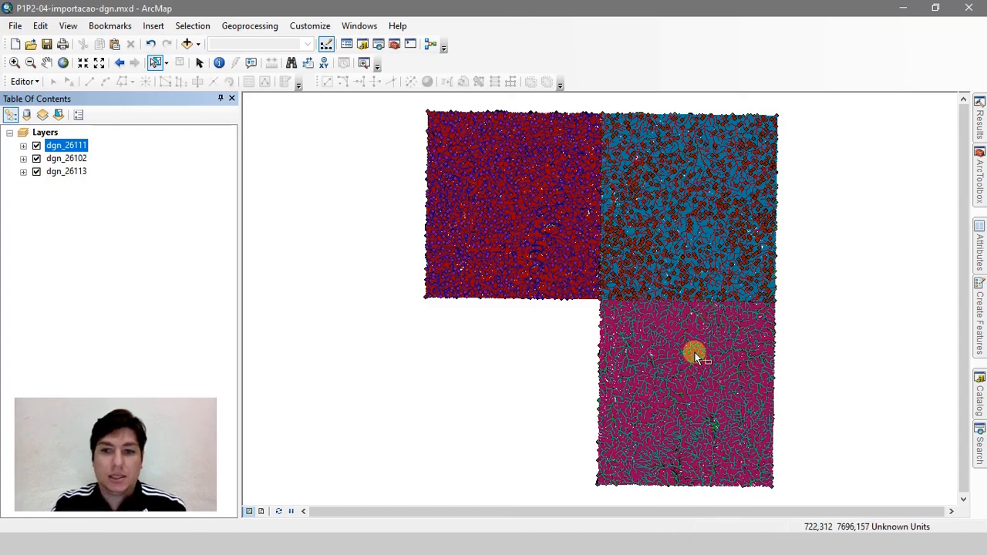
Step: Examine how contours and other lines meet along the border between the dgn_26111 sheet and the sheet south of it
scroll(711, 329, down, 5)
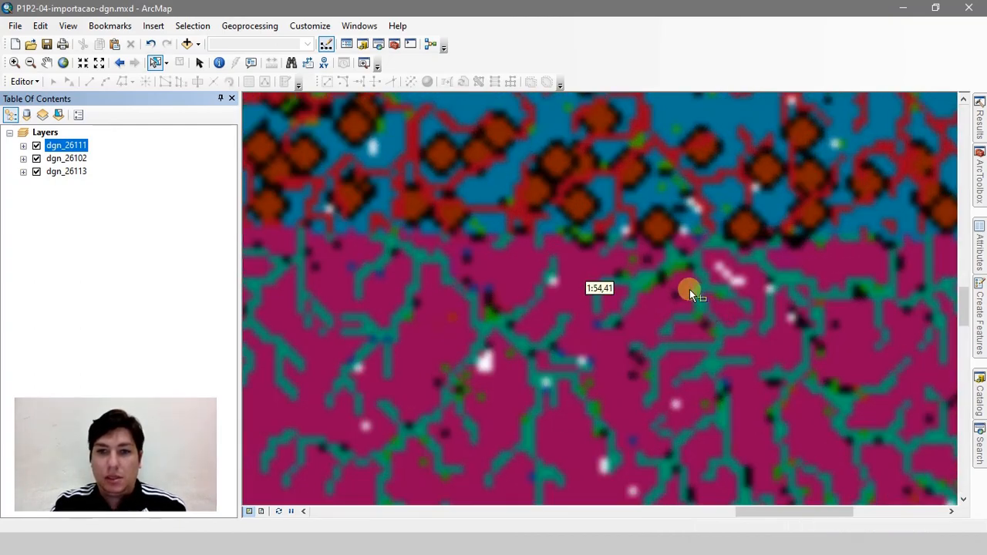
scroll(548, 220, down, 4)
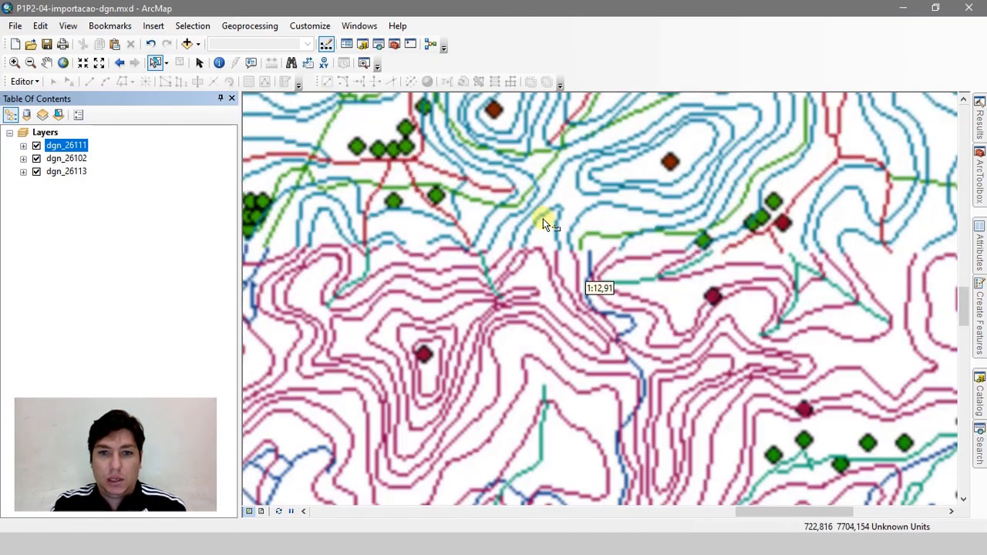
scroll(377, 258, down, 3)
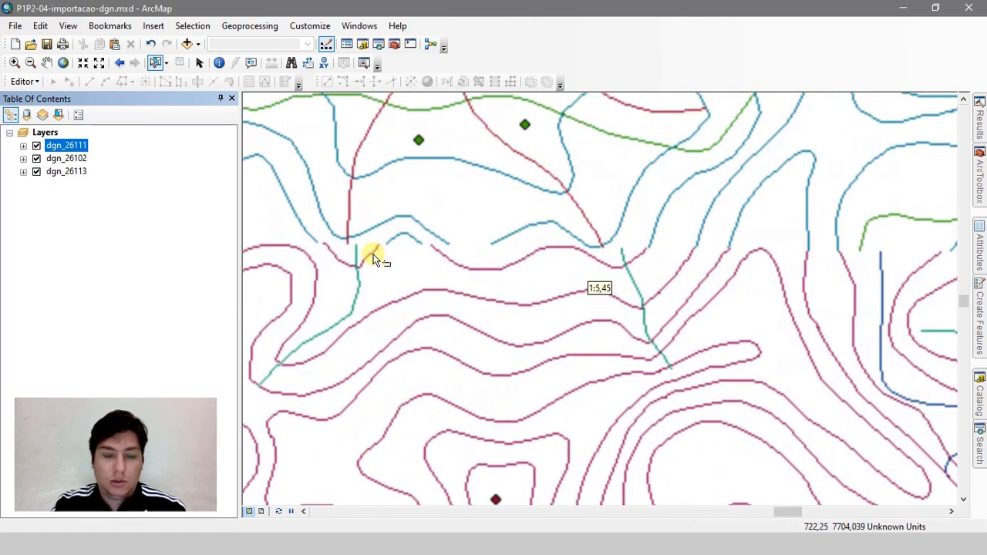
drag(348, 265, 549, 278)
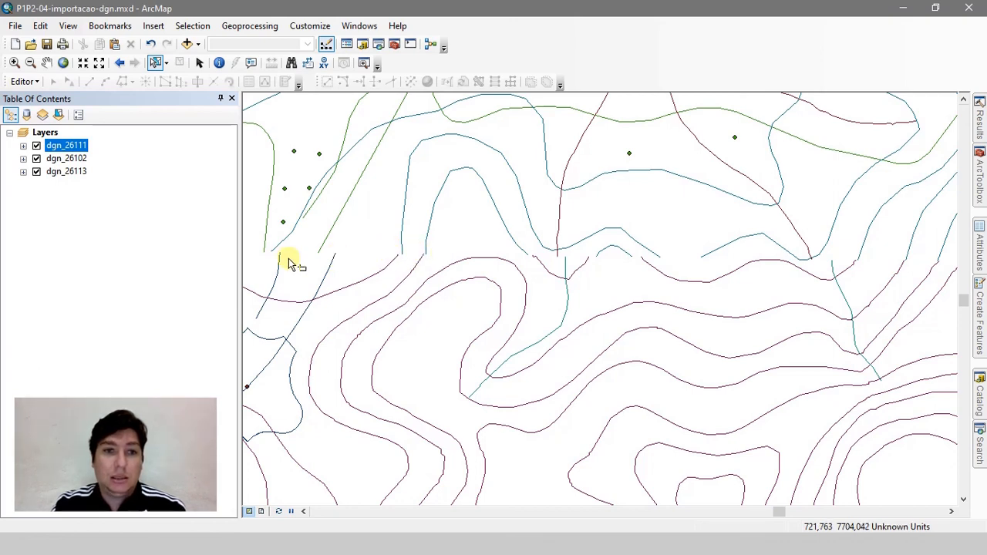
drag(289, 260, 674, 265)
drag(440, 269, 816, 269)
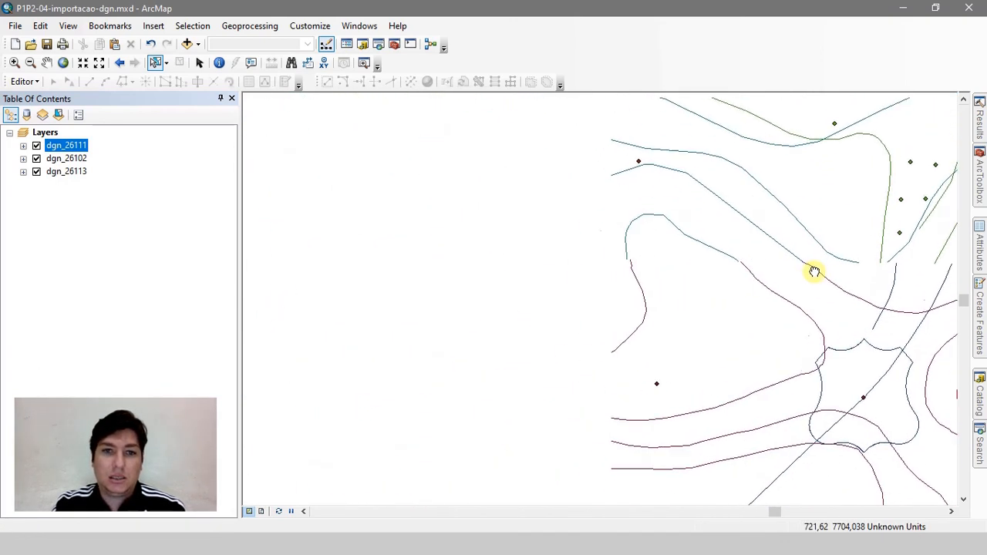
Step: Examine how contours and other lines meet along the border between the dgn_26111 sheet and the sheet west of it
scroll(552, 275, up, 4)
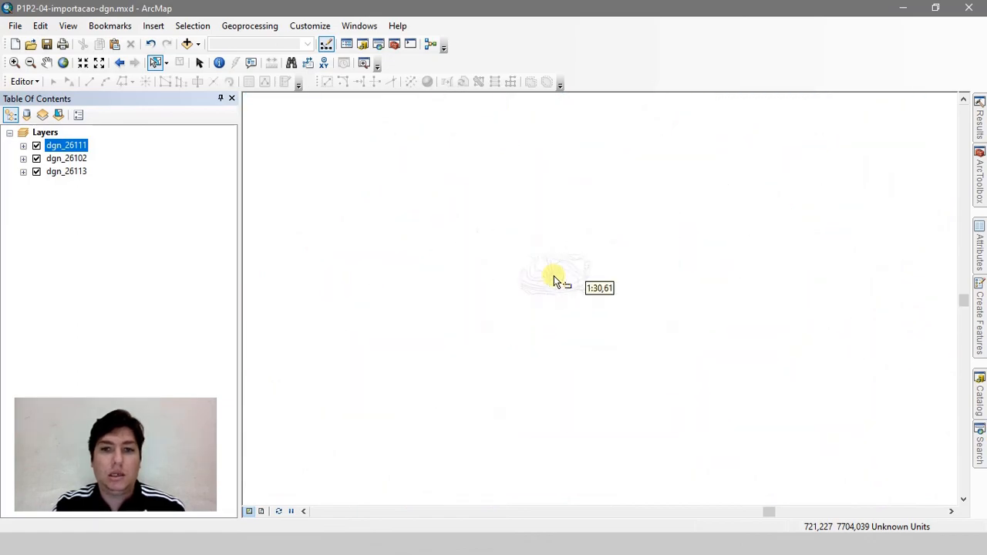
scroll(554, 278, up, 4)
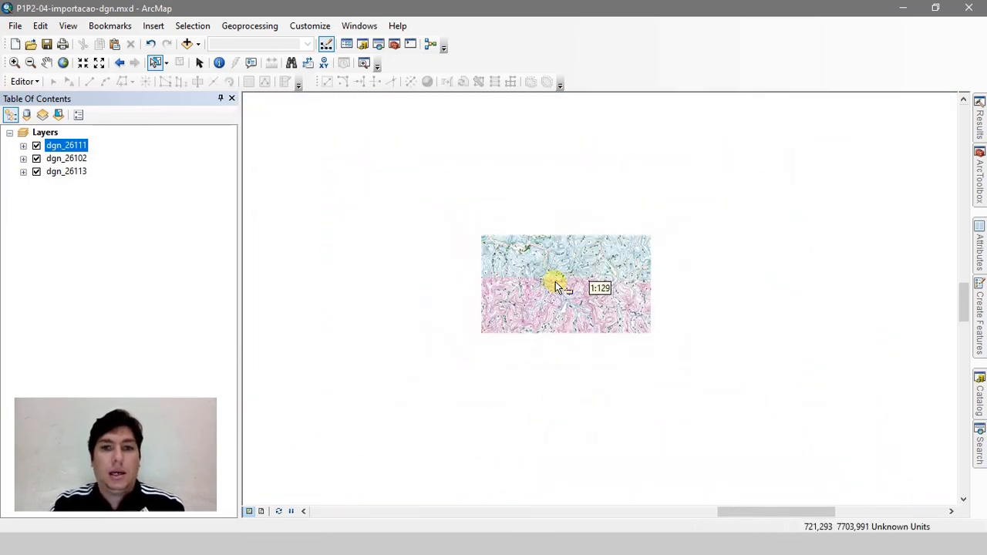
scroll(351, 199, down, 3)
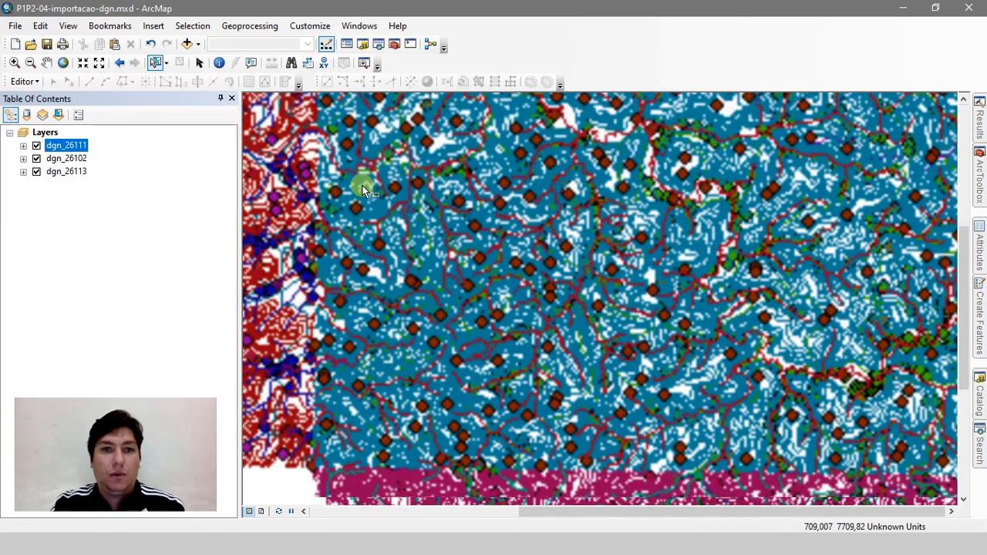
scroll(308, 172, down, 3)
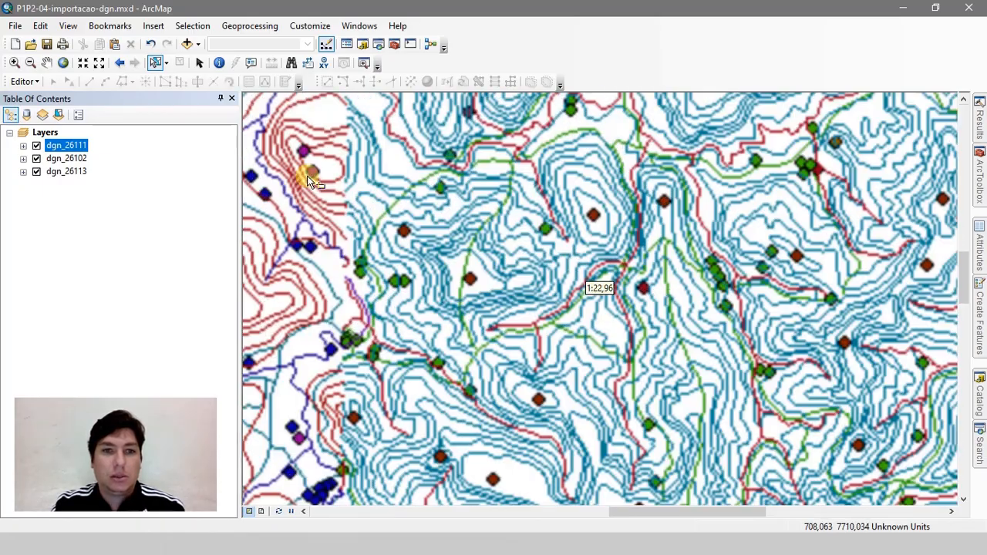
scroll(319, 154, down, 3)
drag(319, 155, 383, 363)
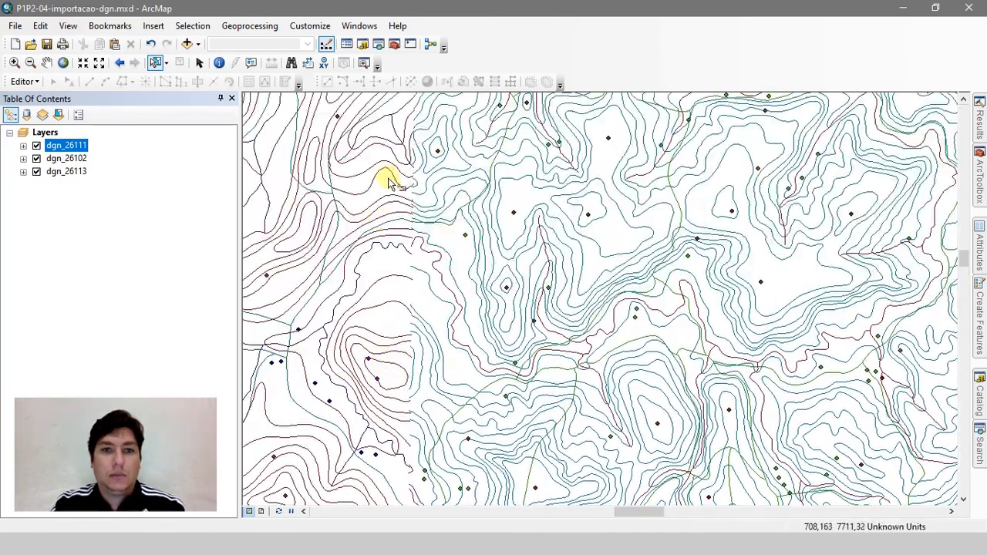
drag(389, 177, 402, 427)
drag(415, 244, 389, 318)
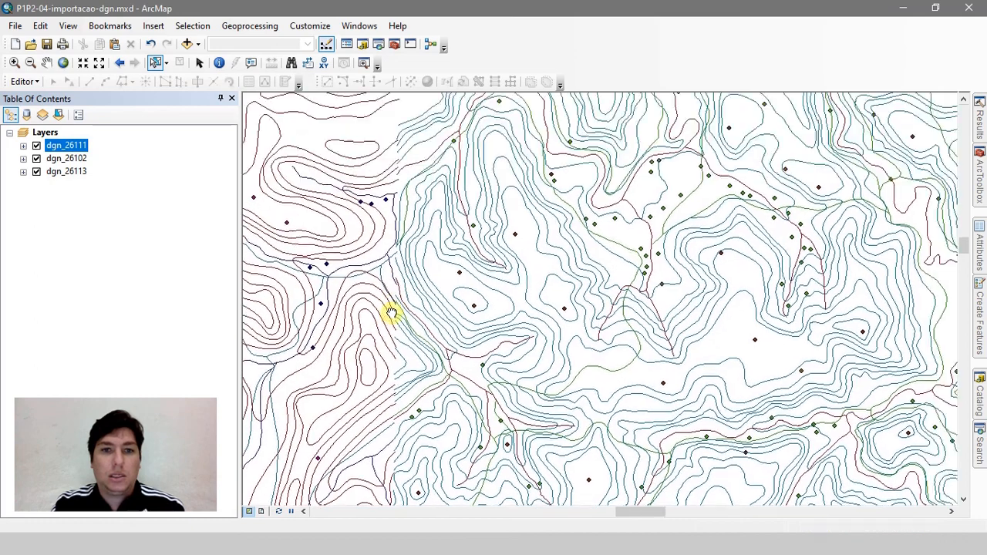